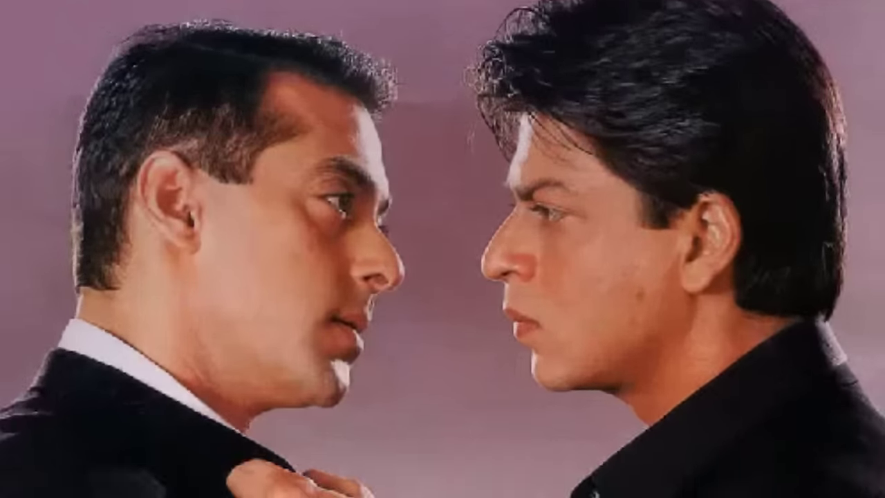
- Invert and restore the photo's colours, duplicate it to Layer 1, then hide and reshow panels
key("ctrl+i")
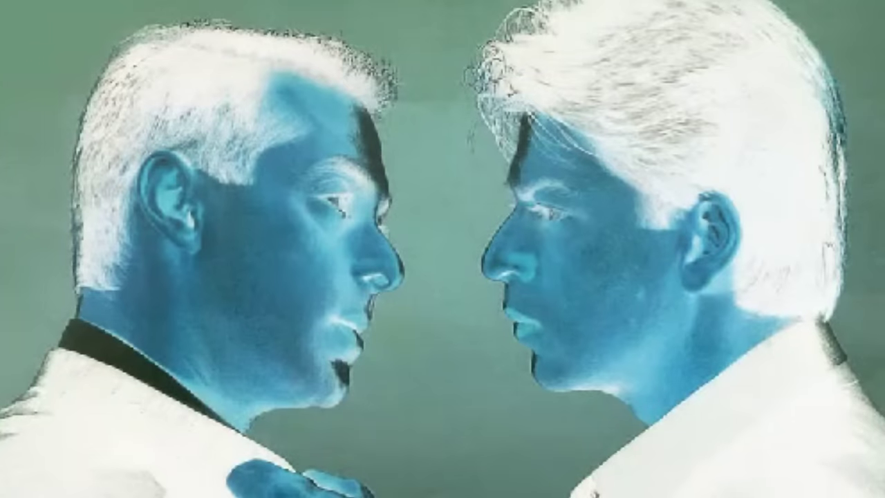
key("ctrl+i")
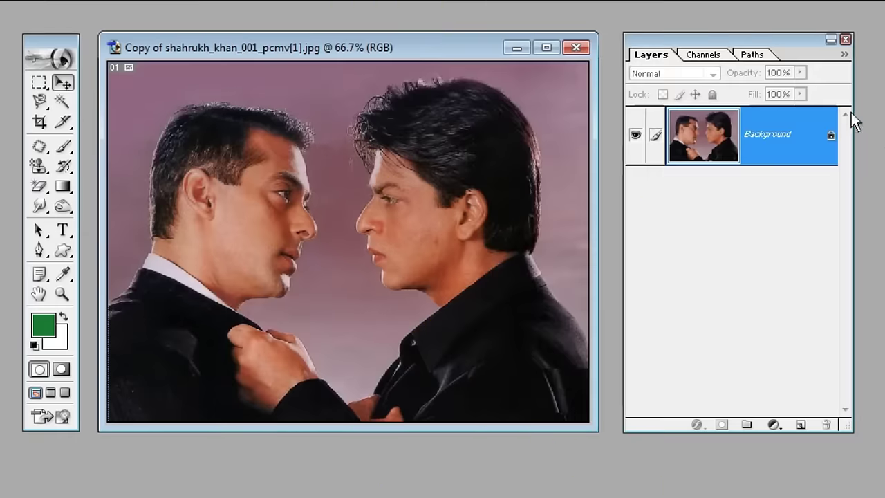
key("ctrl+j")
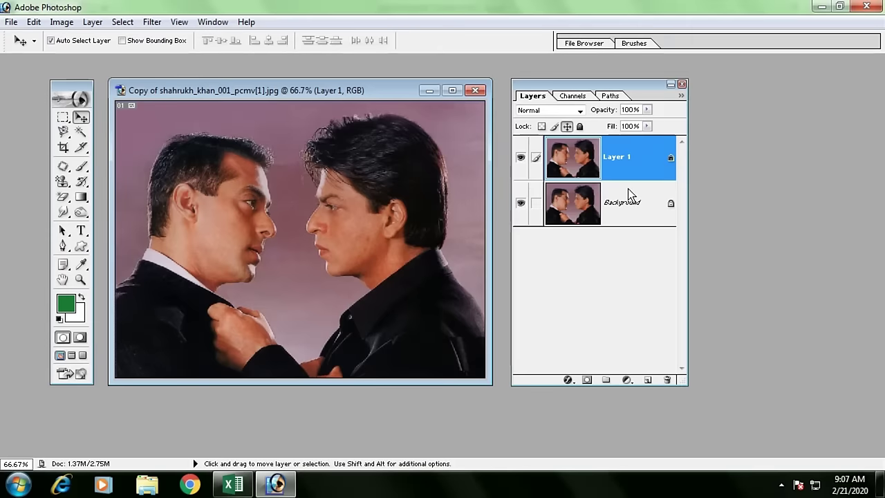
key("Tab")
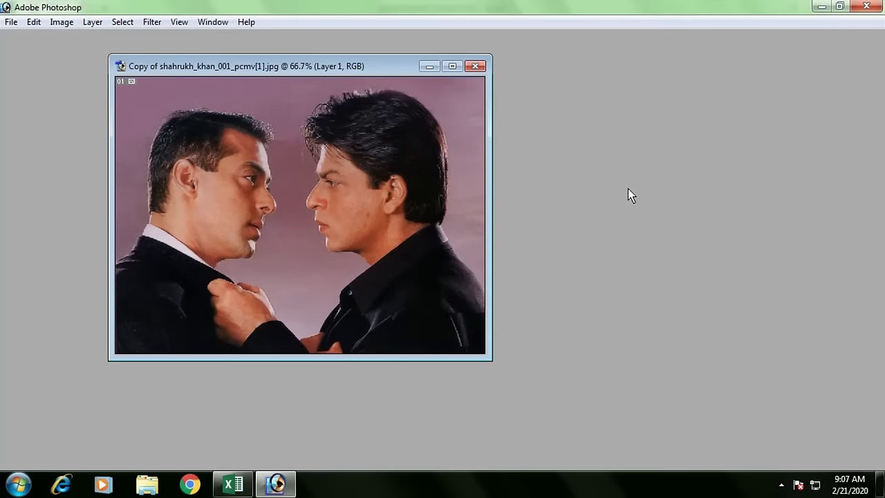
key("Tab")
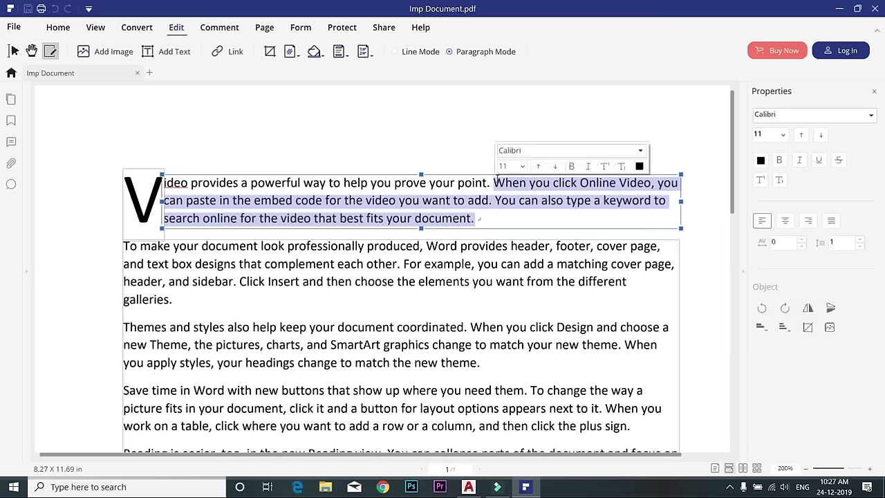
- Change the PDF text to 'This is the best way to edit pdf' and add a size-16 'CHAPTER 1' heading
type("This is the best way to edit pdf")
left_click(620, 238)
type("CHAPTER 1")
key("ctrl+a")
left_click(782, 134)
left_click(760, 265)
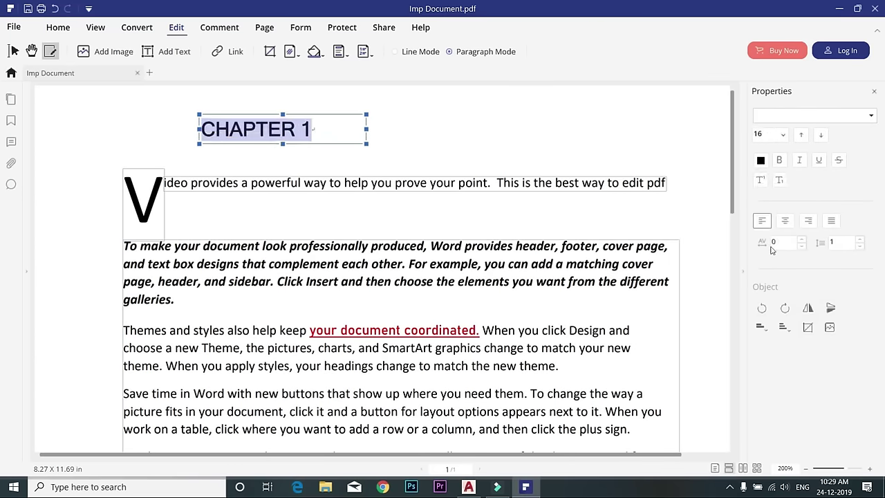
- Insert a picture into the page and complete the conversion to Excel
left_click(105, 51)
left_click(344, 257)
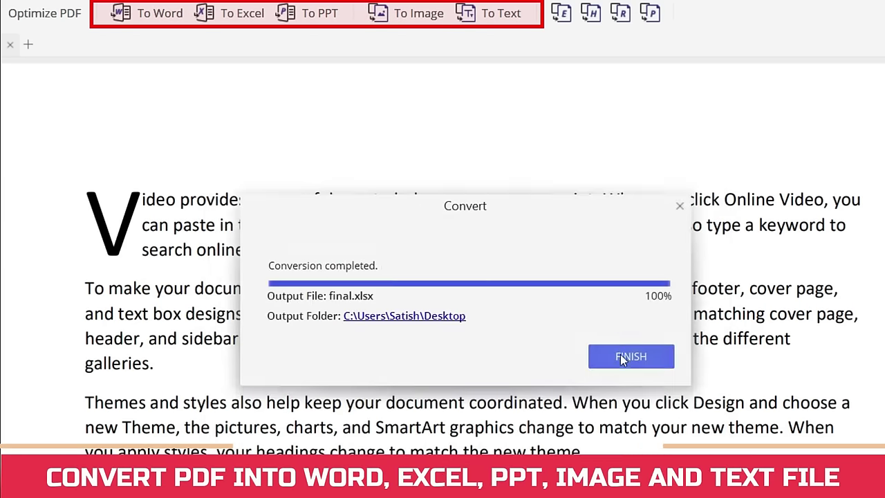
left_click(678, 426)
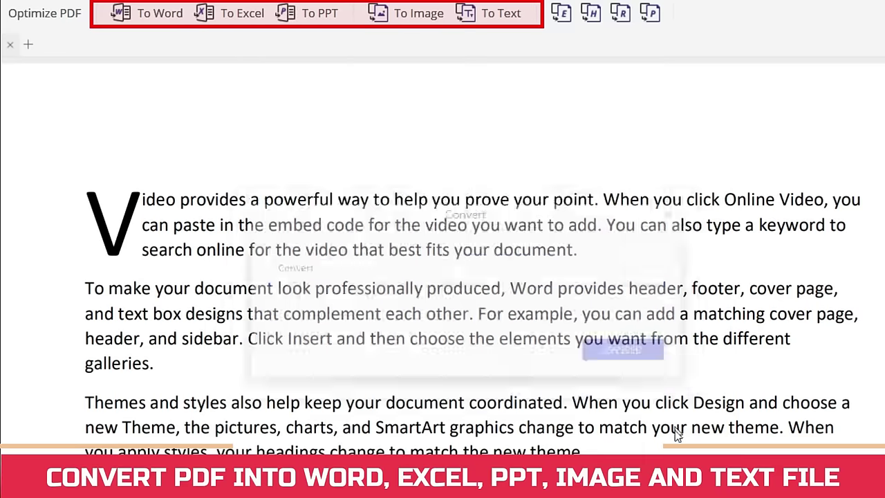
- Convert the PDF to an image and to a text file
left_click(642, 357)
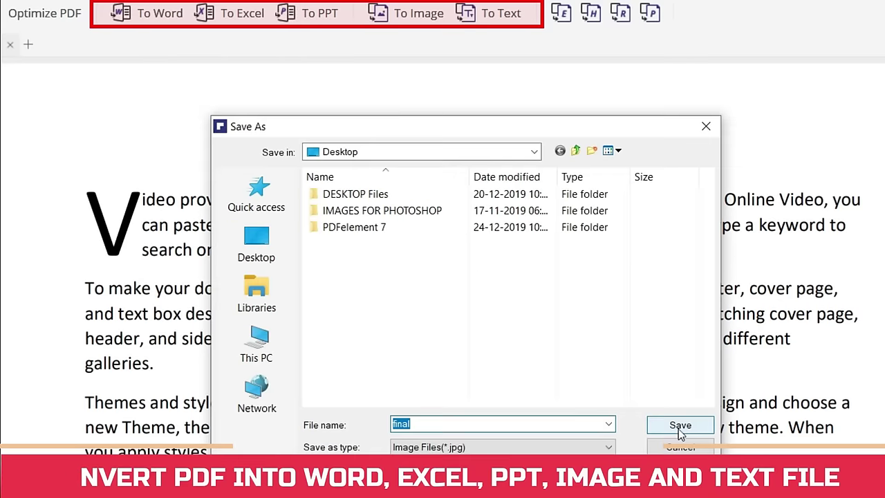
left_click(678, 429)
left_click(643, 357)
left_click(491, 15)
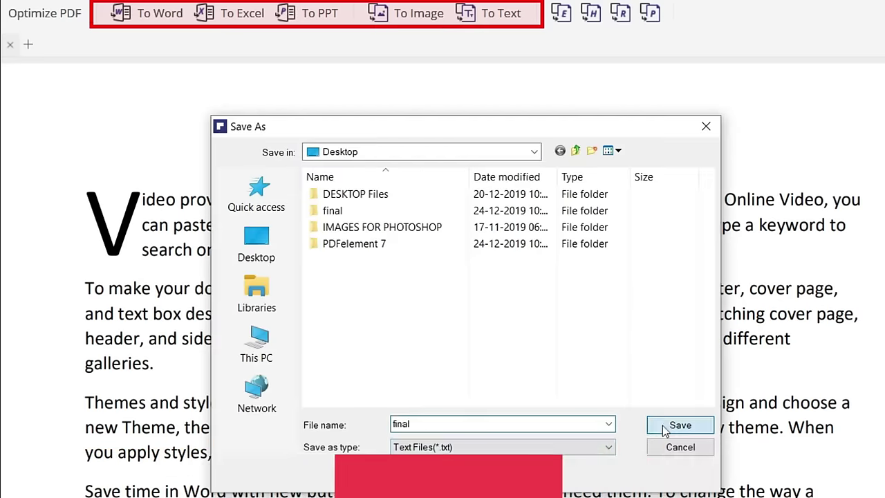
left_click(678, 425)
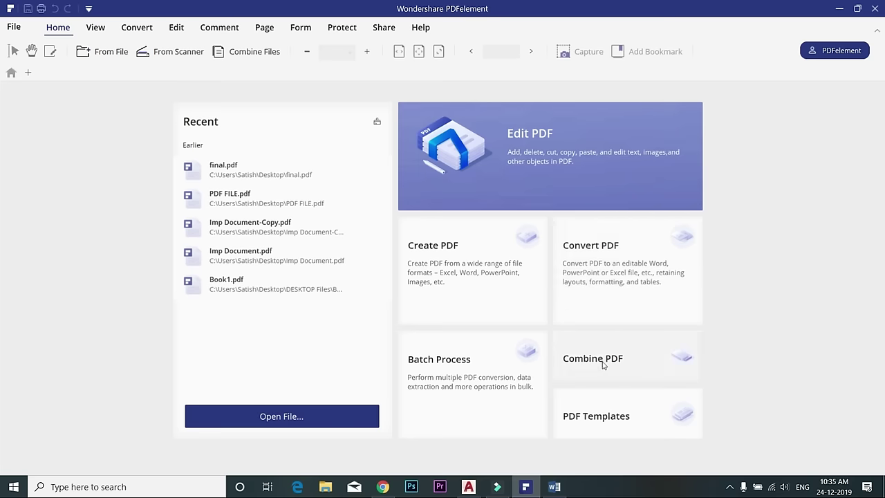
- Combine the Imp Document and PDF FILE files into one PDF
left_click(603, 365)
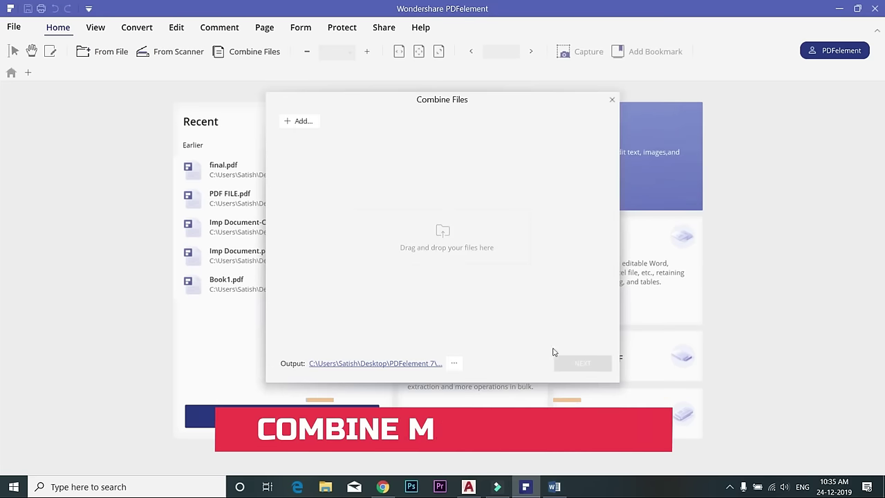
left_click(298, 120)
scroll(411, 298, "down", 1)
left_click(405, 238)
left_click(413, 312, "ctrl")
left_click(614, 371)
left_click(573, 362)
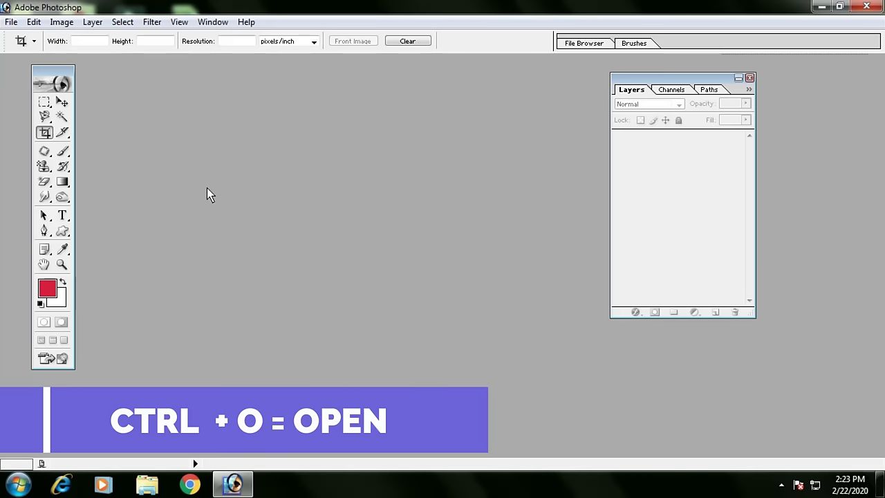
- Browse with Ctrl+O to the IMAGES FOR PHOTOSHOP folder and locate the Shahrukh photo
key("ctrl+o")
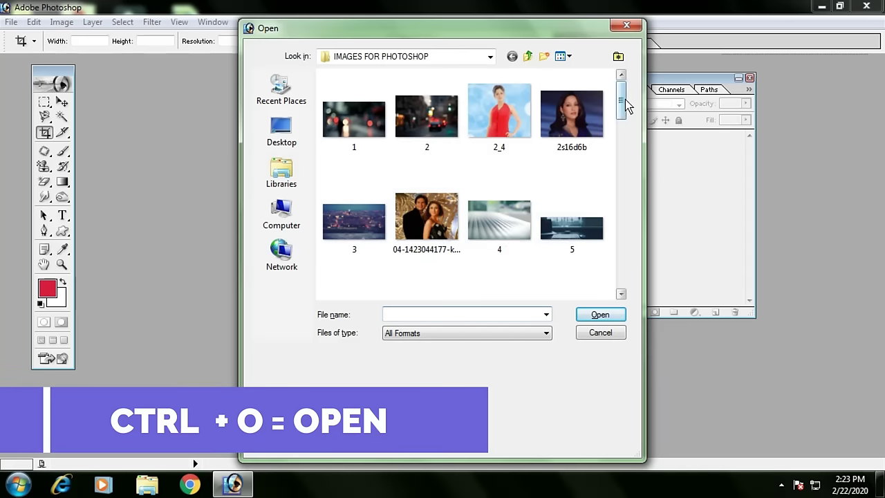
left_click_drag(626, 105, 623, 147)
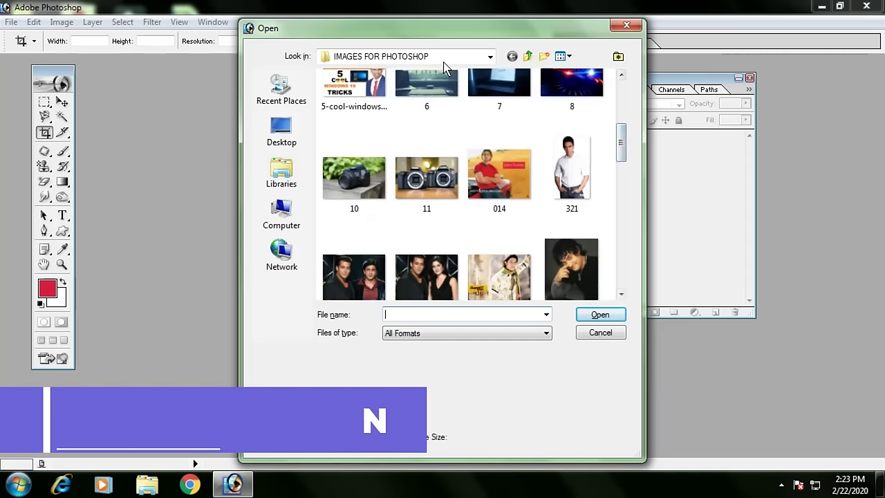
left_click(443, 61)
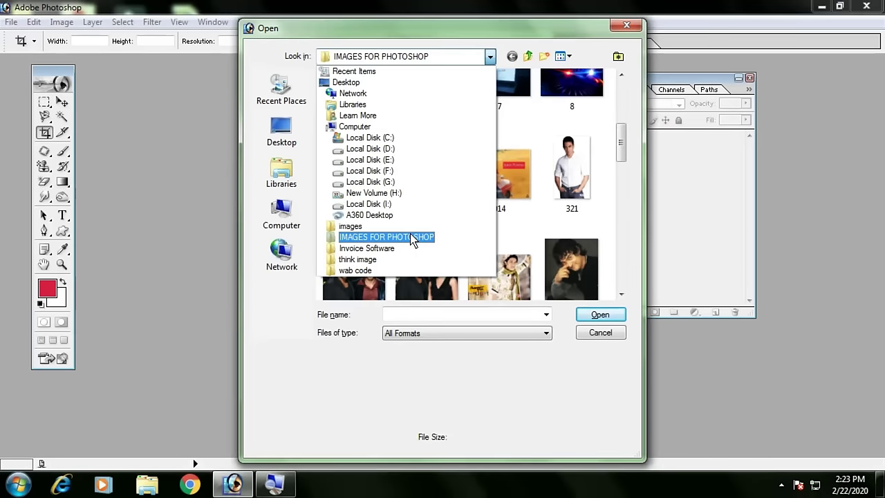
left_click(412, 237)
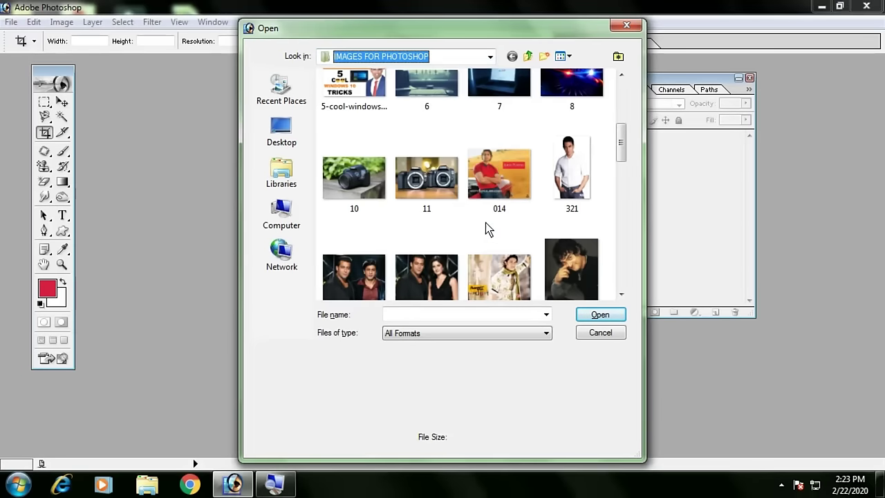
scroll(484, 228, "down", 3)
scroll(484, 228, "down", 2)
scroll(484, 237, "down", 2)
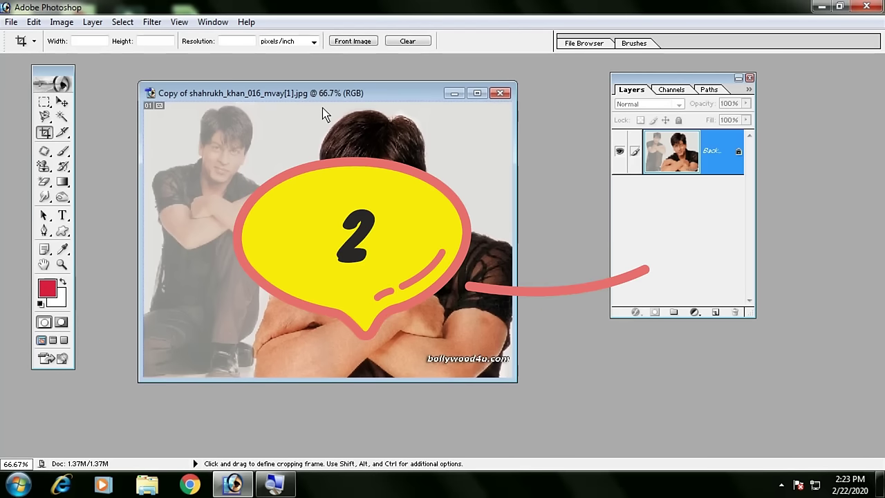
- Create a blank 1920 x 1080 HDTV 1080i document and move its window down and right
key("ctrl+n")
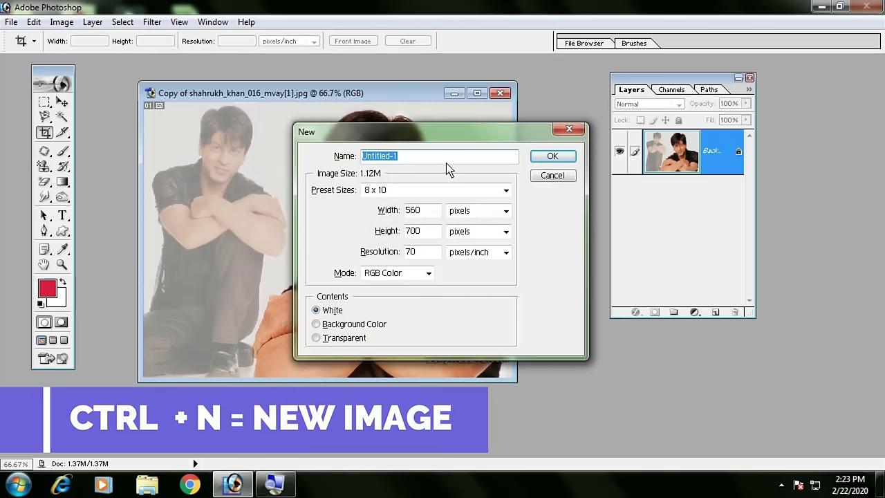
left_click(442, 192)
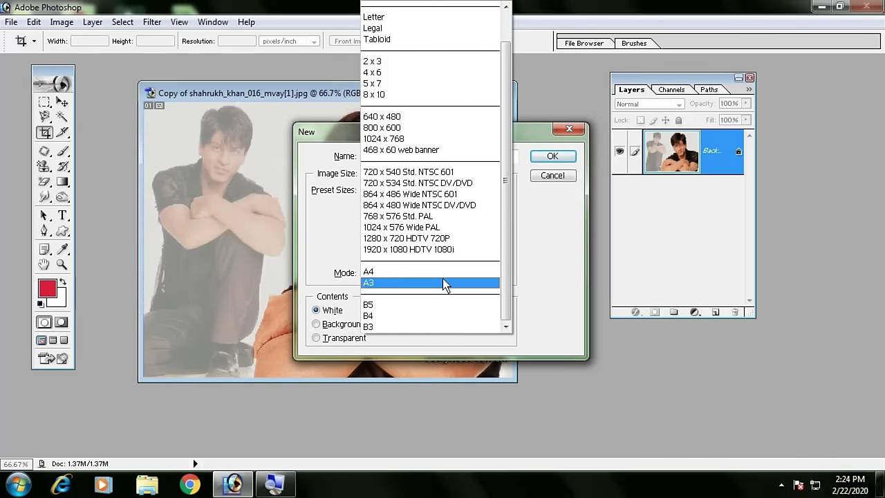
left_click(444, 250)
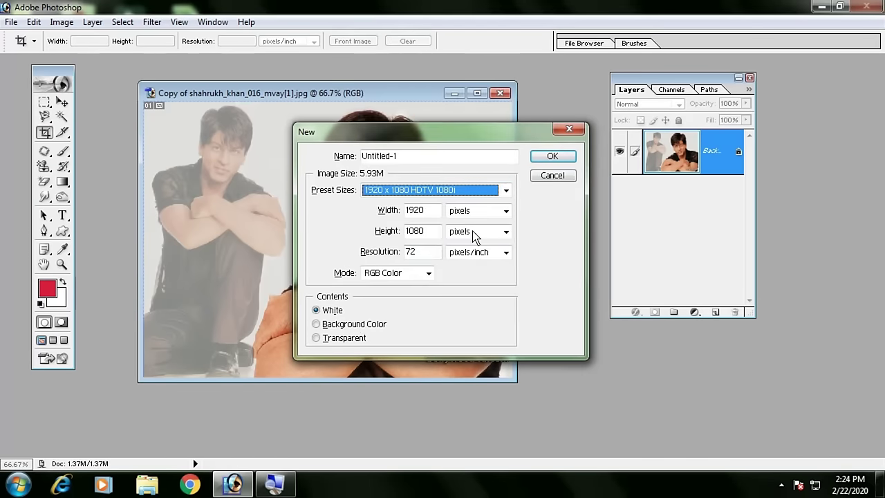
left_click(552, 157)
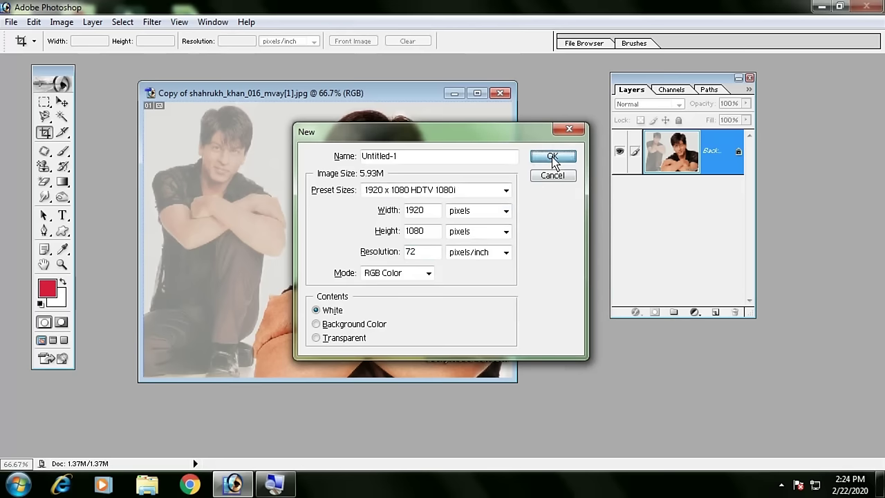
left_click_drag(248, 67, 365, 123)
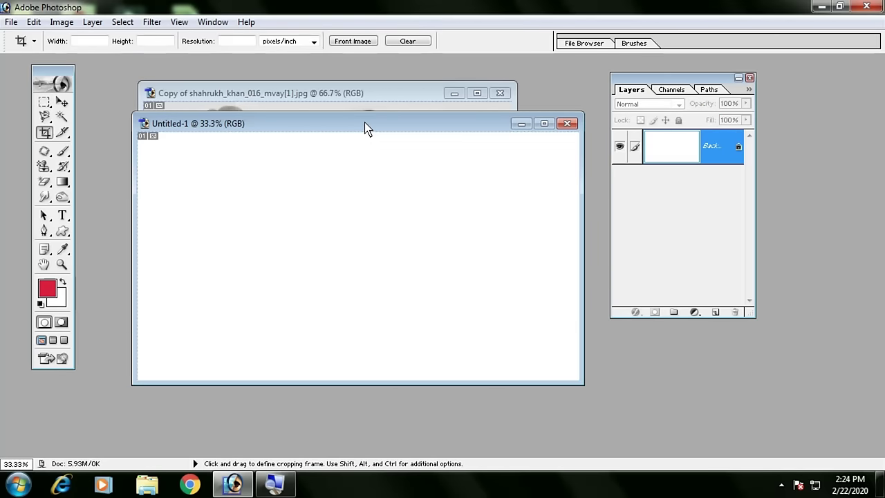
- Bring the Shahrukh photo forward, zoom in to 700%, then back out to 66.7%
left_click(305, 94)
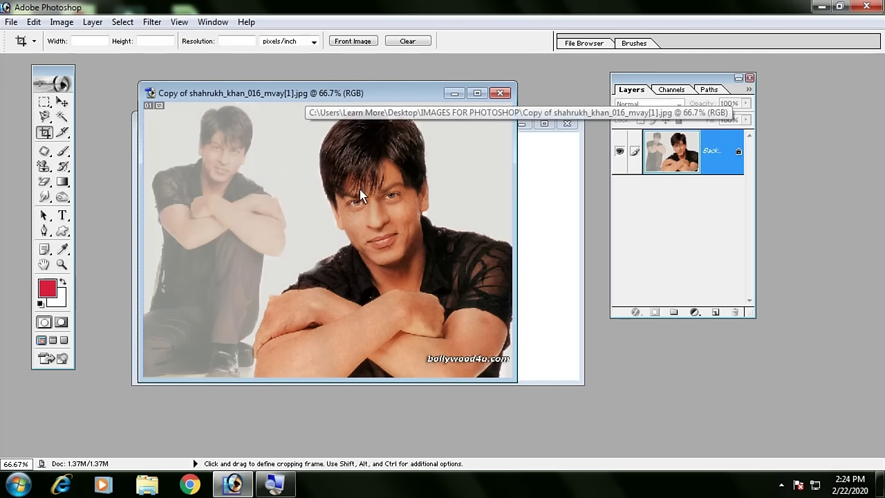
key("ctrl+plus")
key("ctrl+minus")
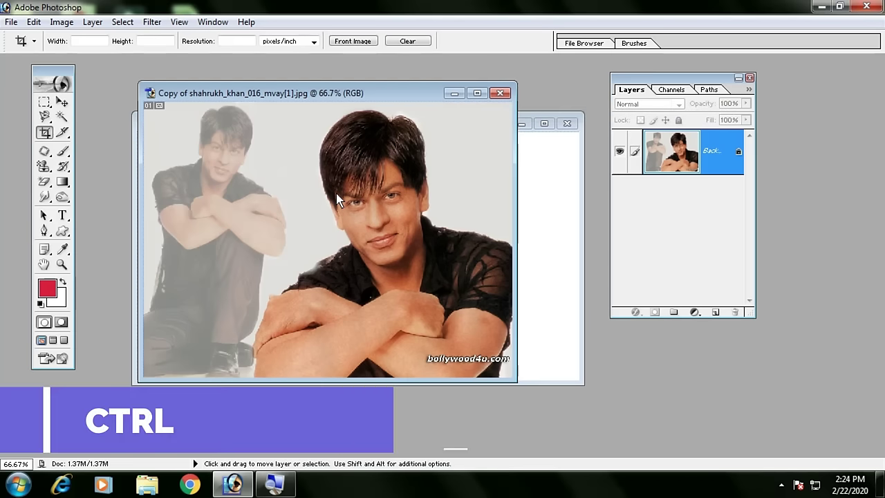
key("ctrl+plus")
key("ctrl+plus")
key("ctrl+plus")
key("ctrl+plus")
key("ctrl+plus")
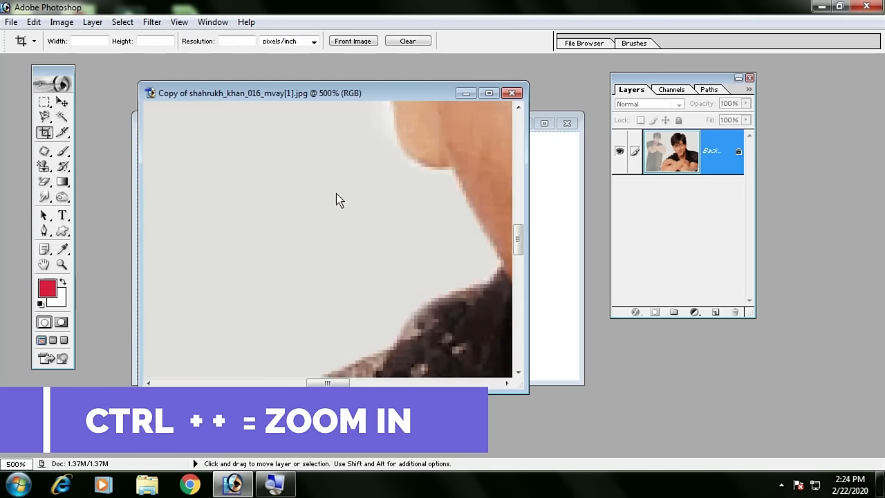
key("ctrl+plus")
key("ctrl+plus")
key("ctrl+plus")
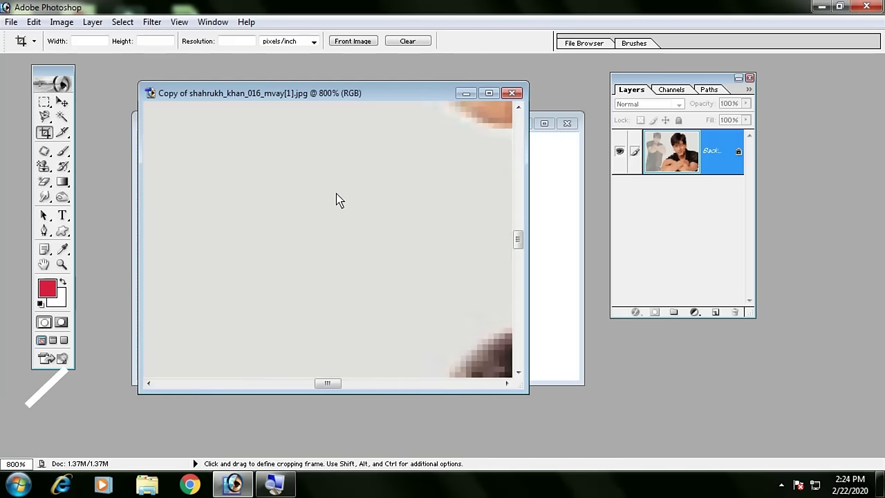
key("ctrl")
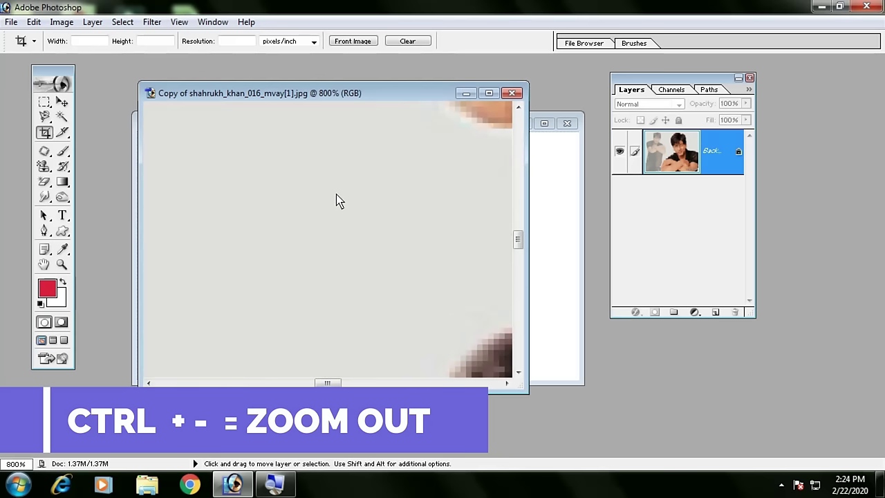
key("ctrl+minus")
key("ctrl+minus")
key("ctrl+minus")
key("ctrl+minus")
key("ctrl+minus")
key("ctrl+minus")
key("ctrl+minus")
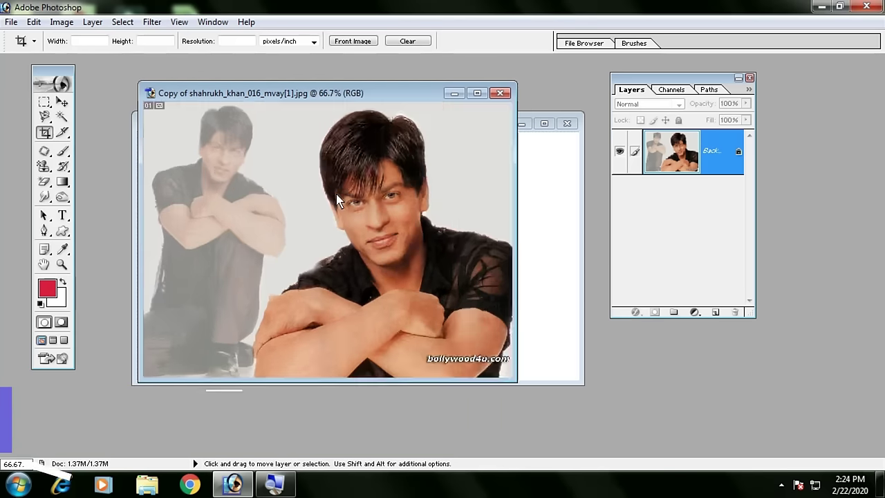
key("ctrl+minus")
key("ctrl+minus")
key("ctrl+minus")
key("ctrl+minus")
key("ctrl+minus")
key("ctrl+minus")
key("ctrl+minus")
key("ctrl+minus")
key("ctrl+minus")
key("ctrl+minus")
key("ctrl+minus")
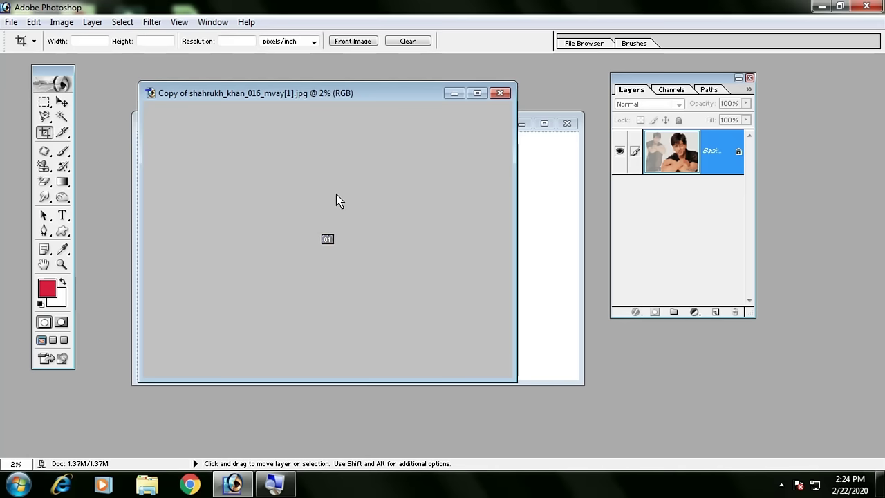
- Zoom to 50% and back out, then alternate fit-on-screen and actual-pixels views
key("ctrl+plus")
key("ctrl+plus")
key("ctrl+plus")
key("ctrl+plus")
key("ctrl+plus")
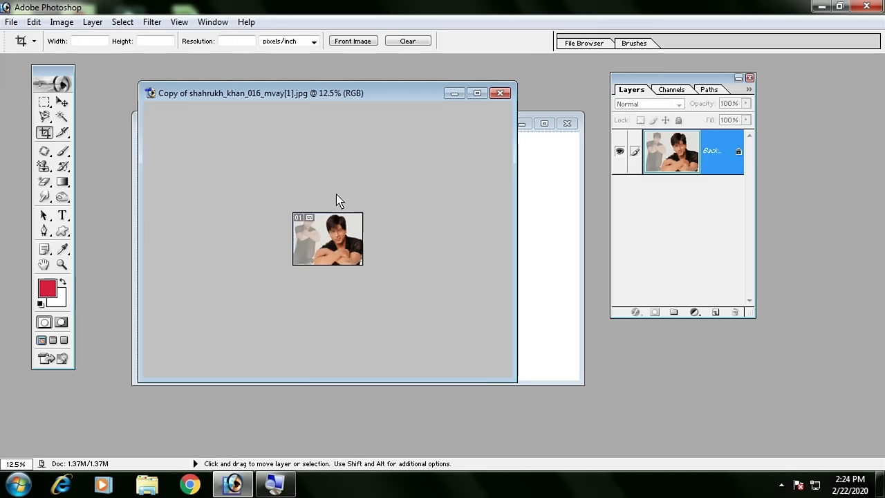
key("ctrl+plus")
key("ctrl+plus")
key("ctrl+plus")
key("ctrl+plus")
key("ctrl+plus")
key("ctrl+plus")
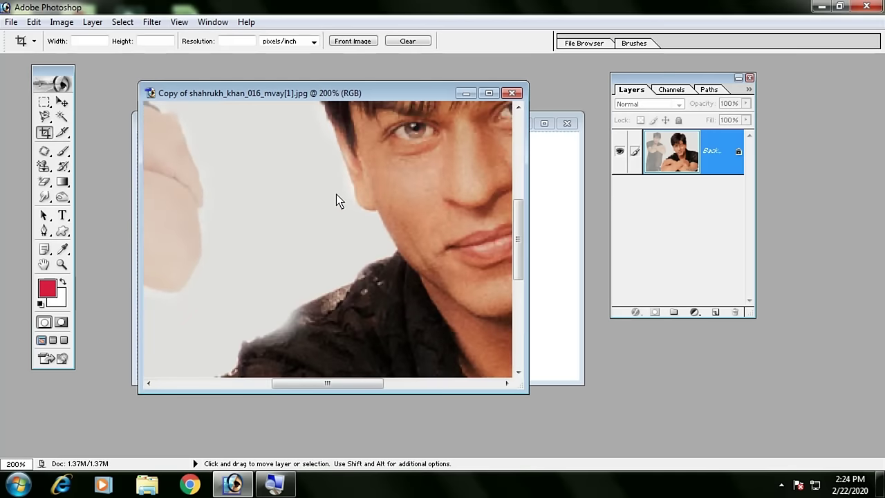
key("ctrl+minus")
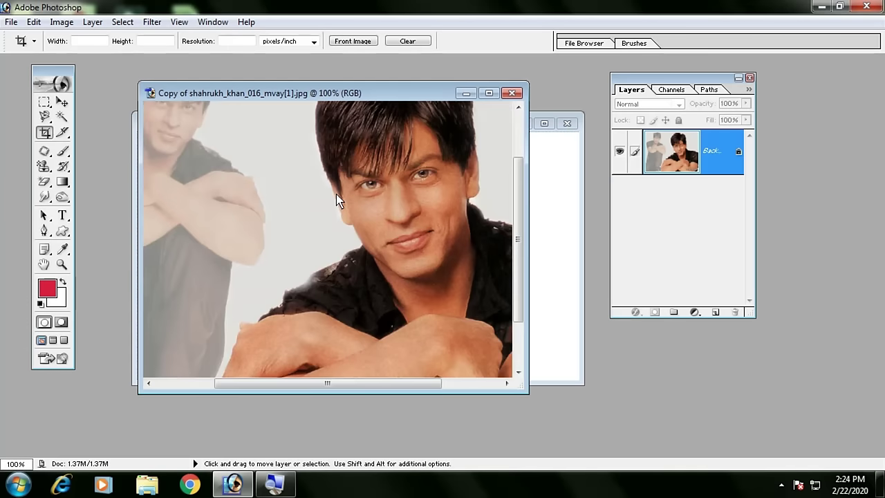
key("ctrl+minus")
key("ctrl+minus")
key("ctrl+minus")
key("ctrl+minus")
key("ctrl+minus")
key("ctrl+minus")
key("ctrl+minus")
key("ctrl+minus")
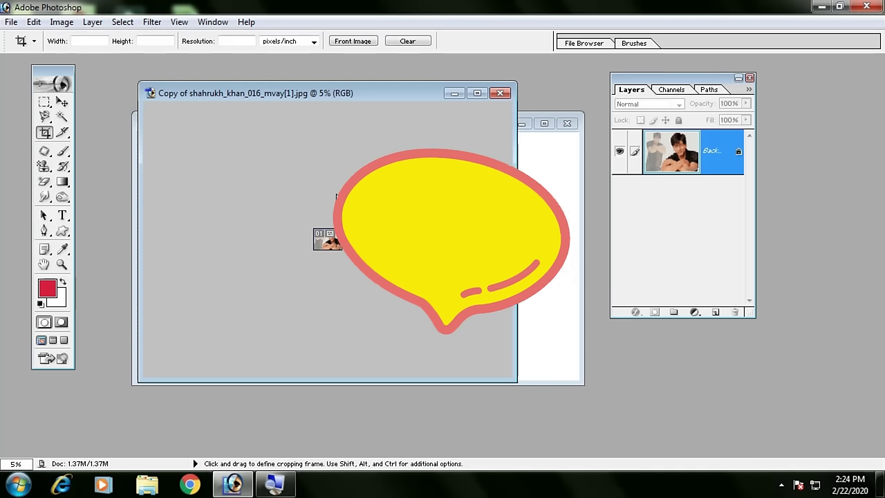
key("ctrl+0")
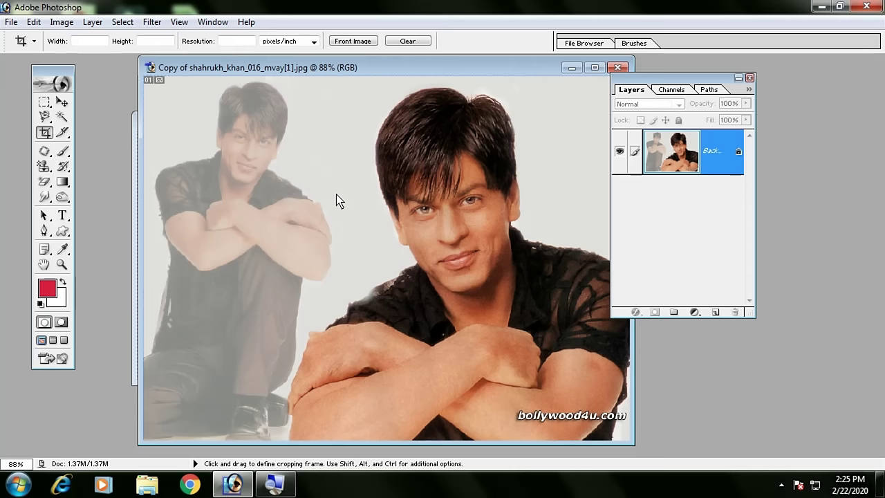
key("ctrl")
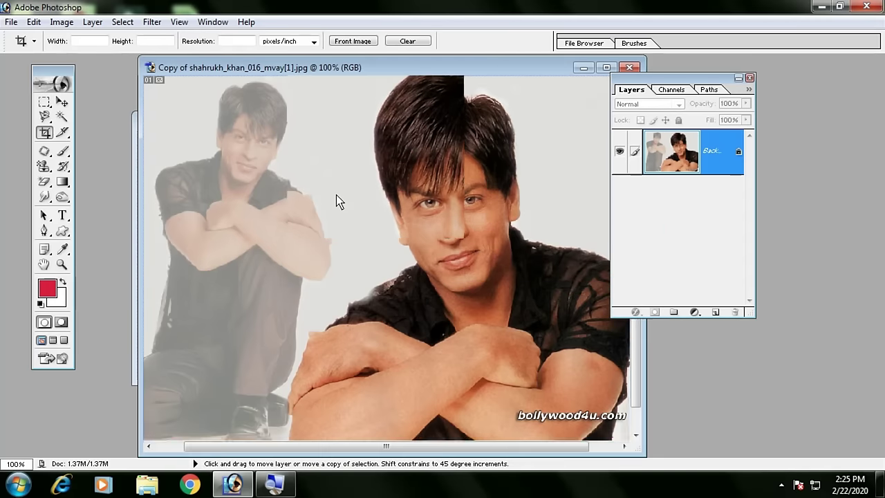
key("ctrl+alt+0")
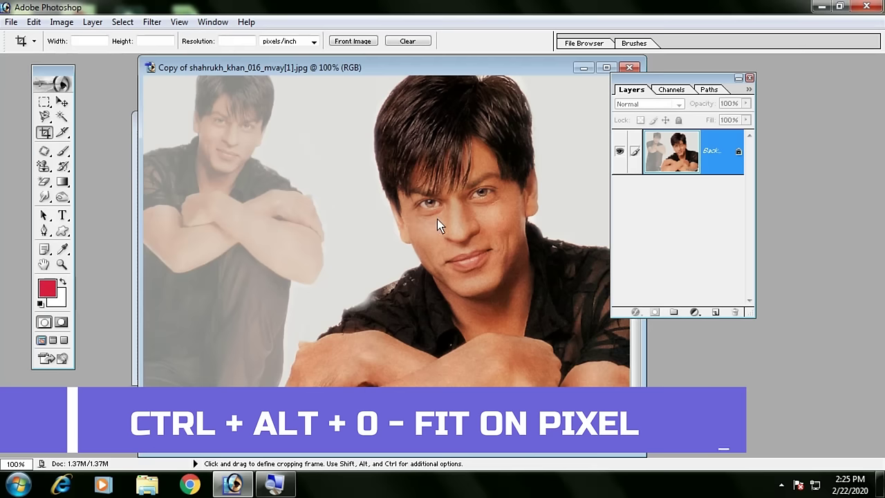
key("ctrl+0")
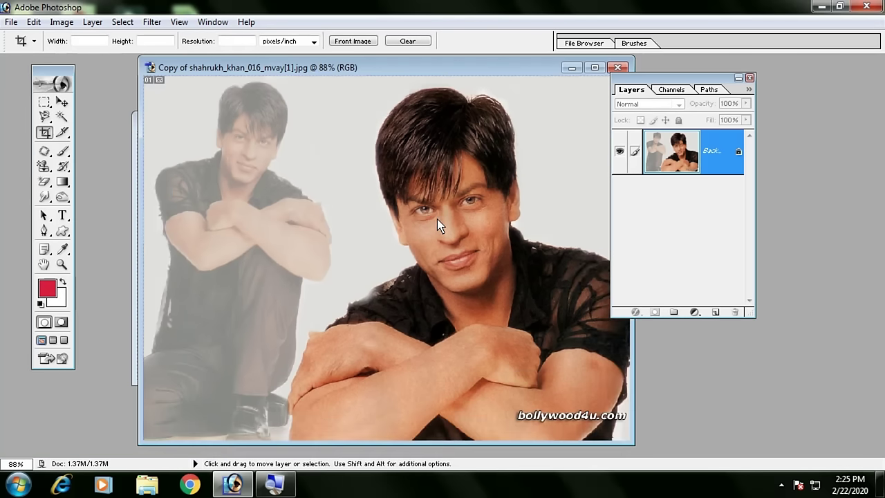
key("ctrl+alt+0")
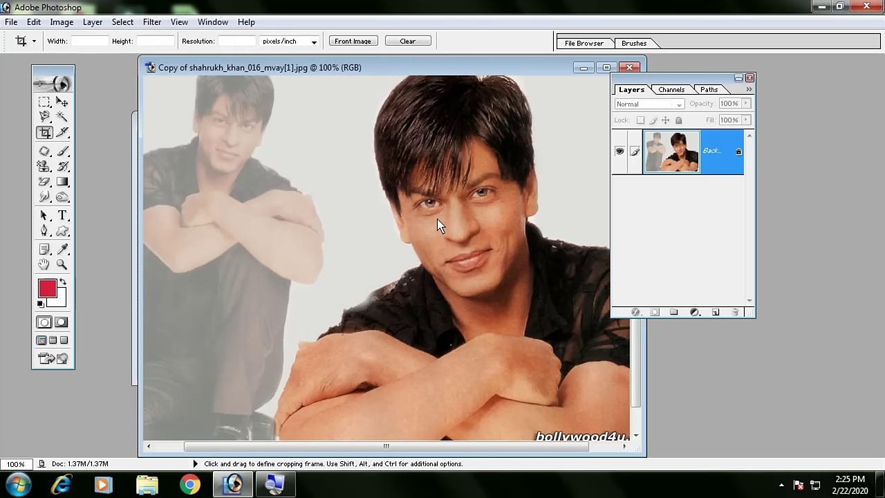
- Close the Shahrukh photo and the blank Untitled-1 document
left_click_drag(367, 69, 269, 108)
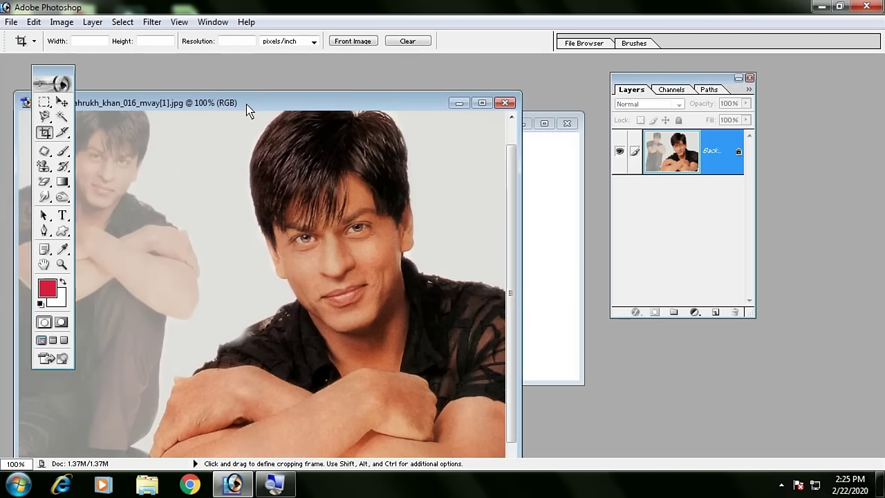
left_click(532, 107)
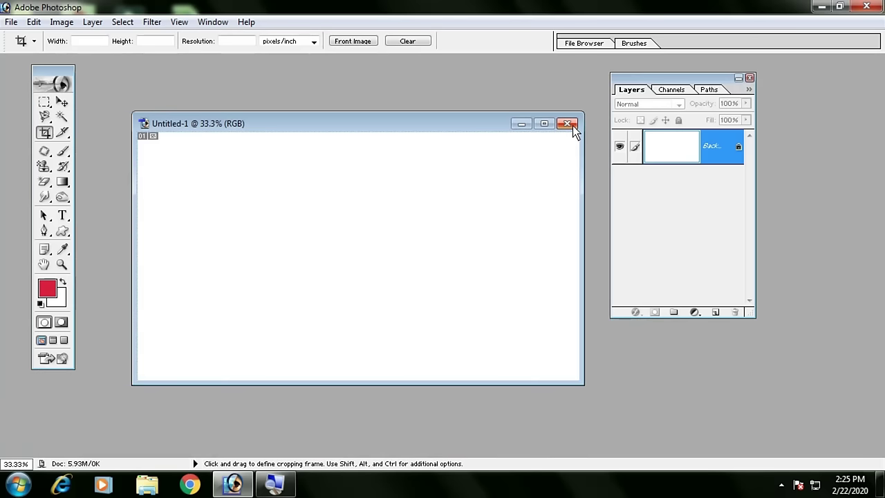
left_click(567, 123)
- Open 2_4.jpg, the woman in the red dress, from the file browser
double_click(371, 189)
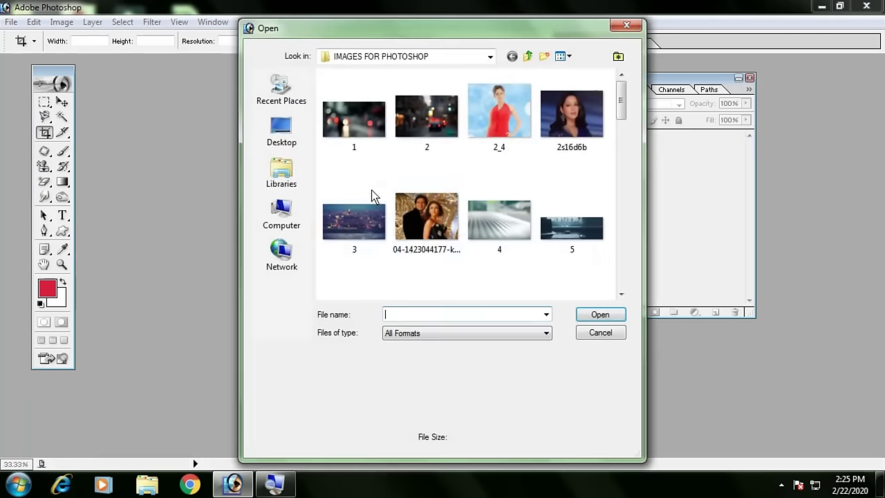
left_click(492, 190)
scroll(492, 190, "down", 5)
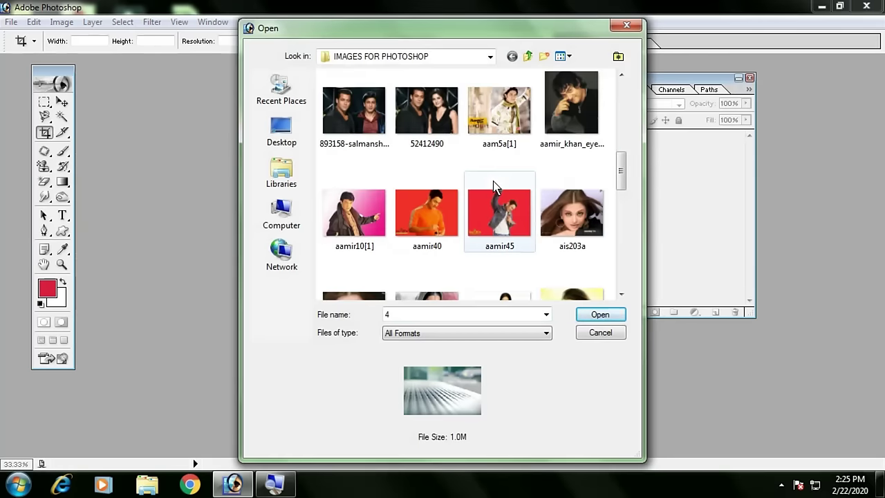
scroll(494, 188, "down", 2)
scroll(492, 187, "down", 2)
scroll(484, 188, "up", 4)
scroll(484, 188, "up", 3)
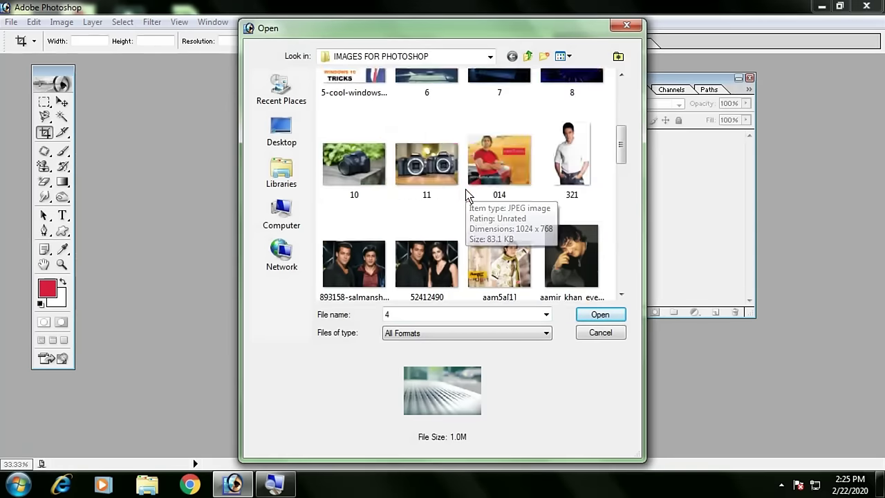
scroll(464, 189, "up", 3)
double_click(487, 135)
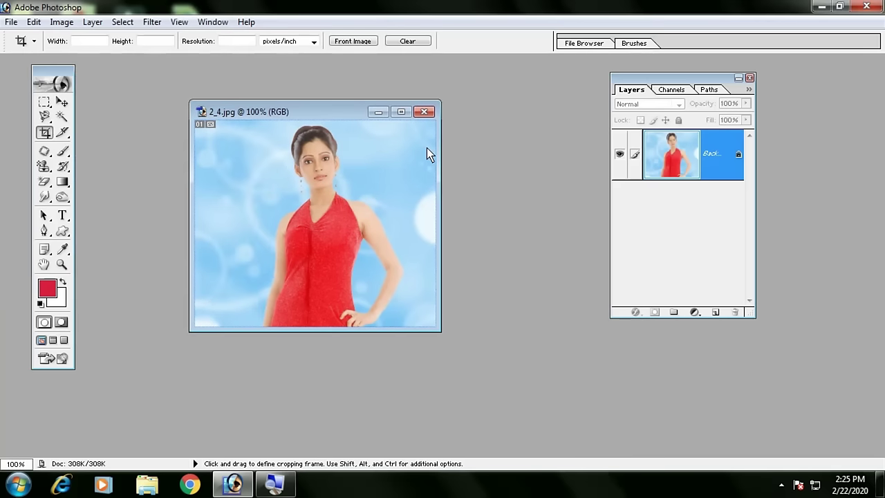
- Alternate the 2_4 photo between fit-on-screen and actual-pixels views, ending at actual pixels
key("ctrl+0")
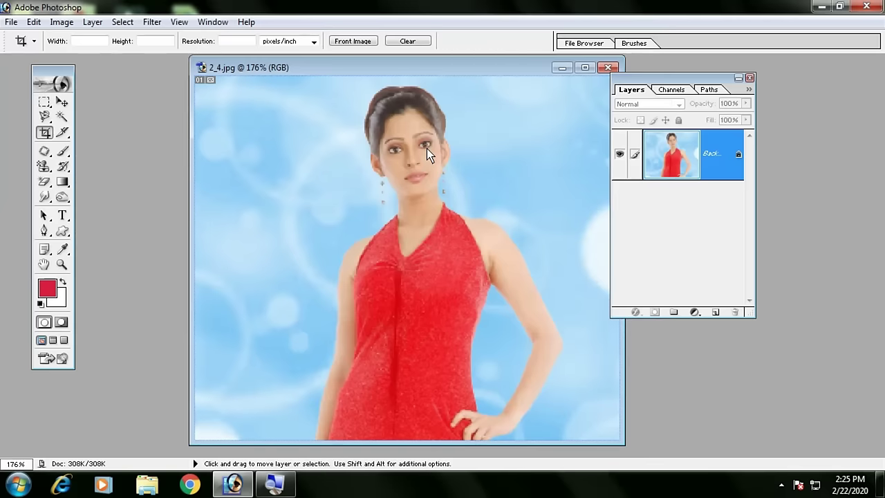
key("ctrl+alt+0")
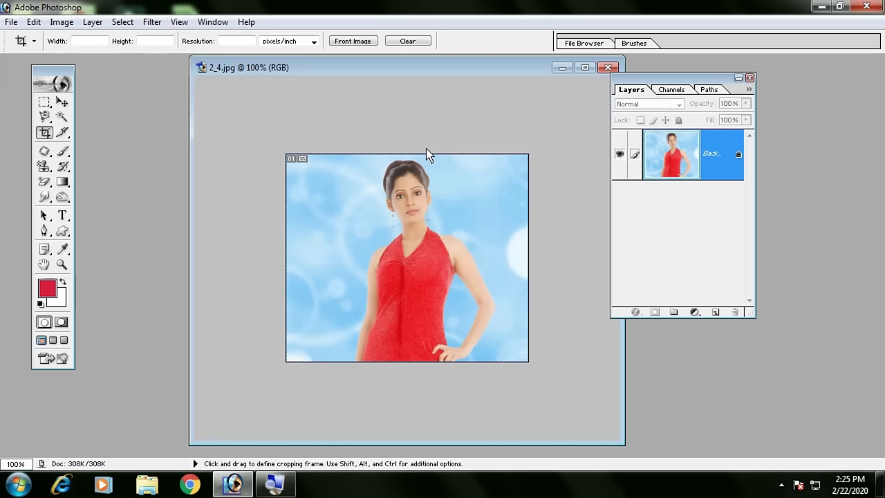
key("ctrl+0")
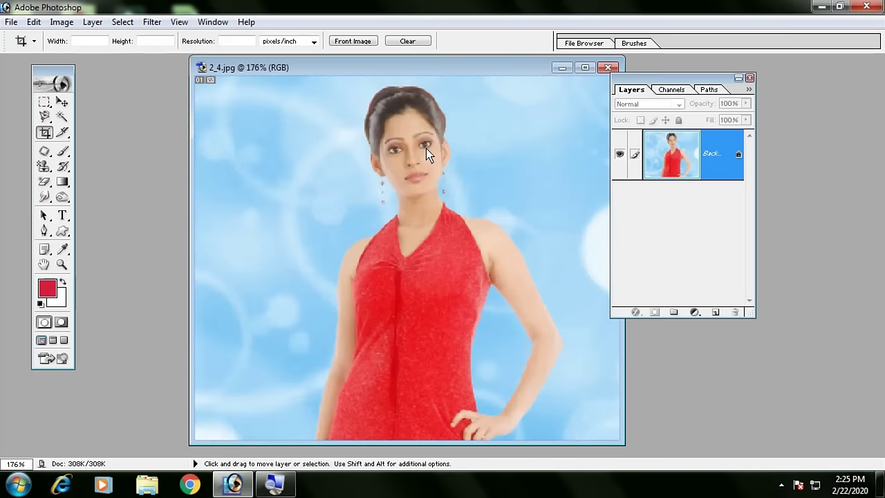
key("ctrl+alt+0")
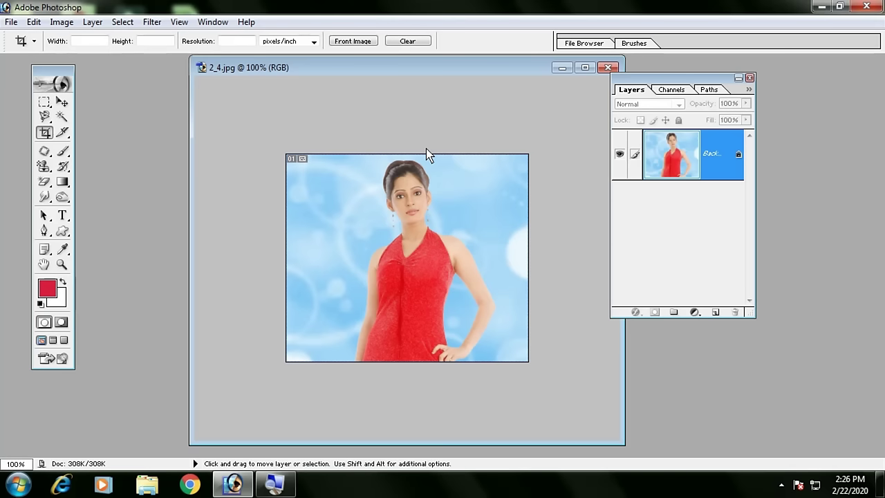
left_click(426, 148, "ctrl")
key("Return")
key("ctrl+0")
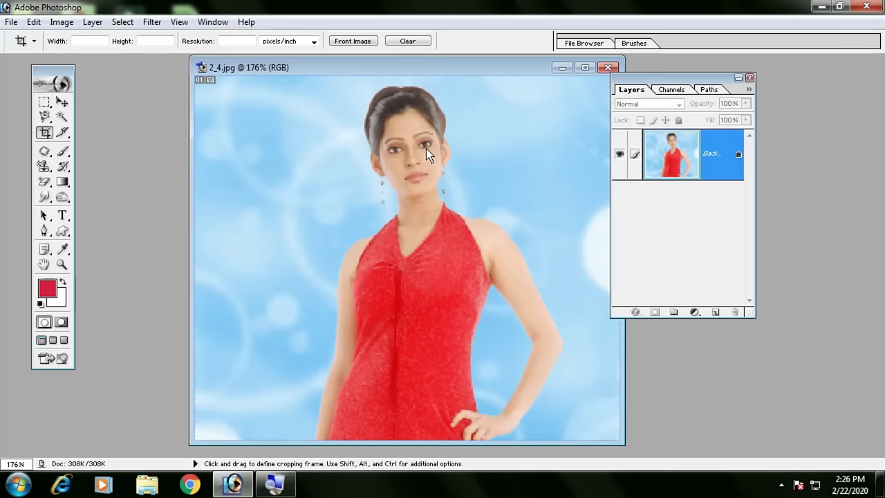
key("ctrl")
key("ctrl+alt+0")
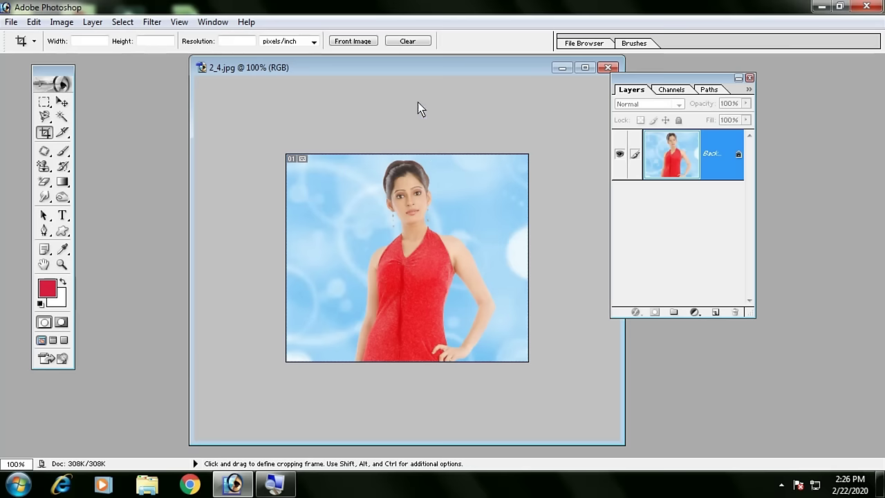
- Fit 2_4.jpg to the screen and turn on the grid overlay
left_click_drag(411, 70, 343, 67)
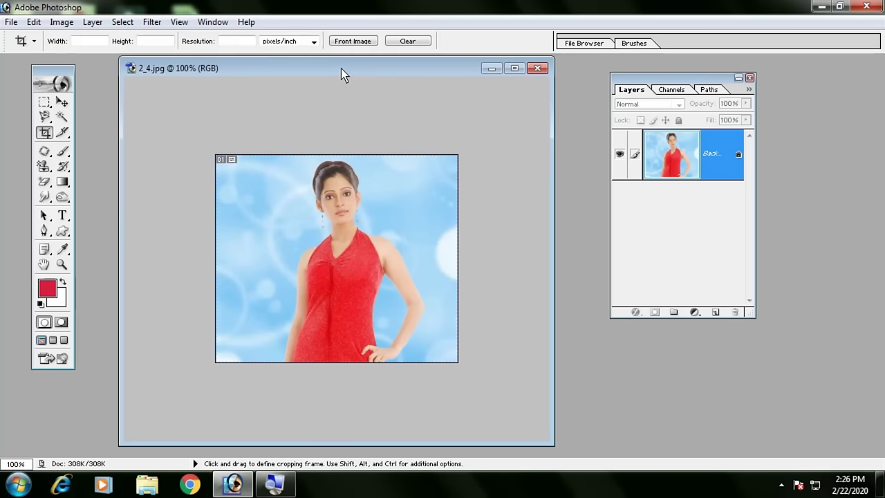
key("ctrl+0")
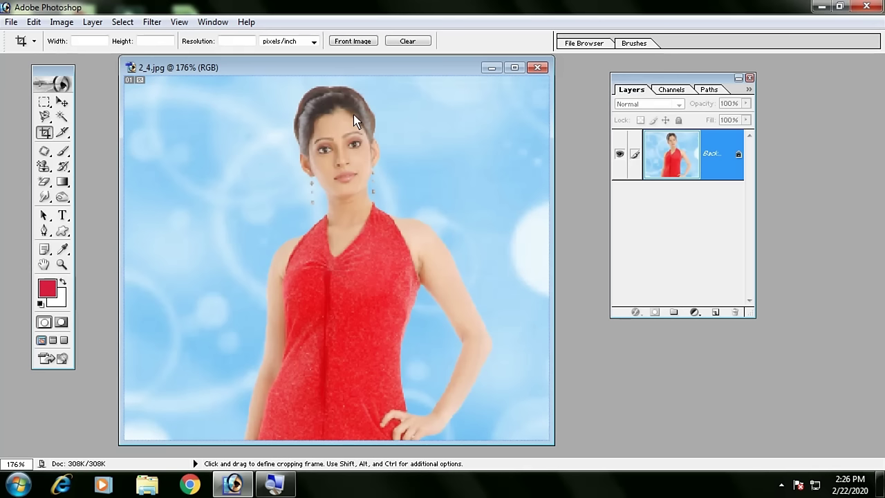
key("ctrl")
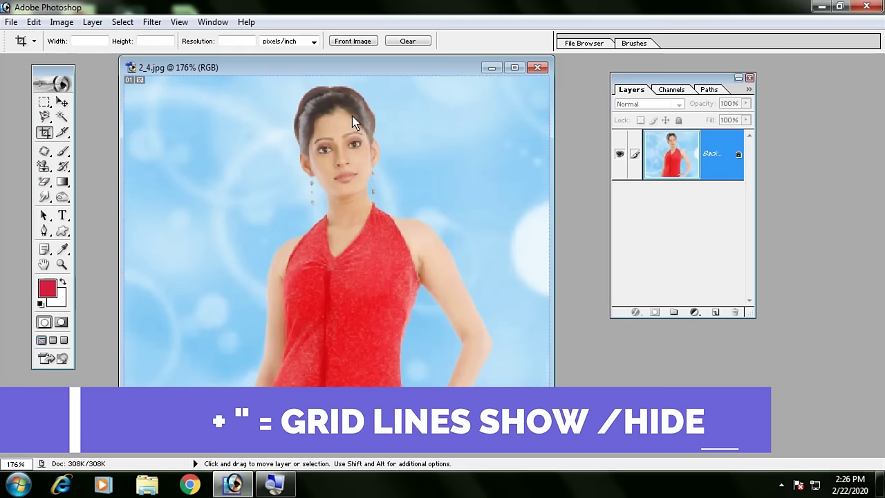
key("ctrl+apostrophe")
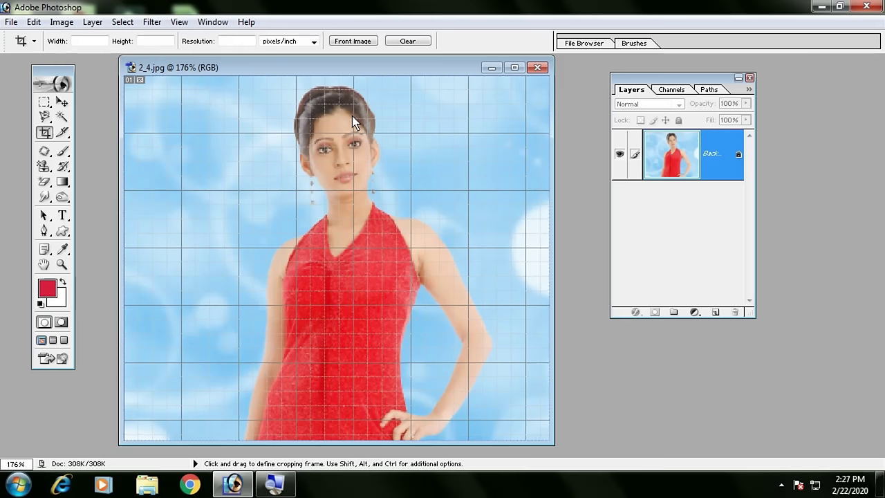
- Add a 'DFDS' text layer left of the woman's neck and move it further left
left_click(63, 215)
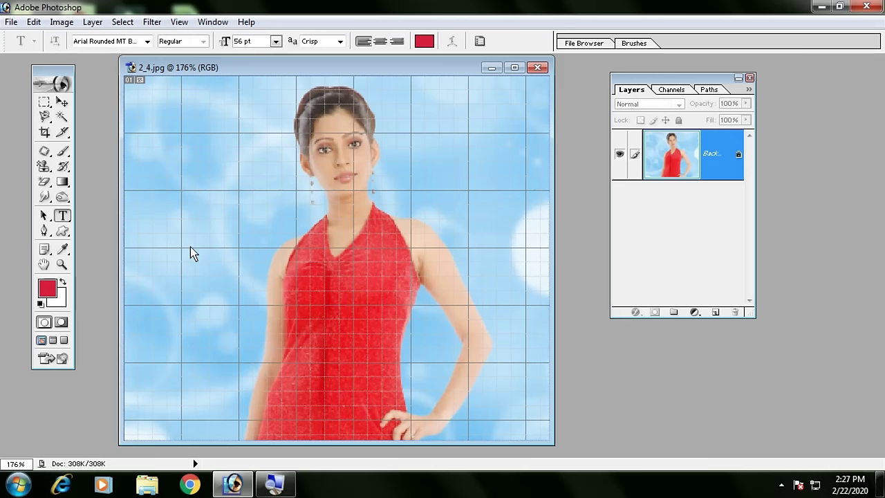
left_click(190, 246)
type("DFDS")
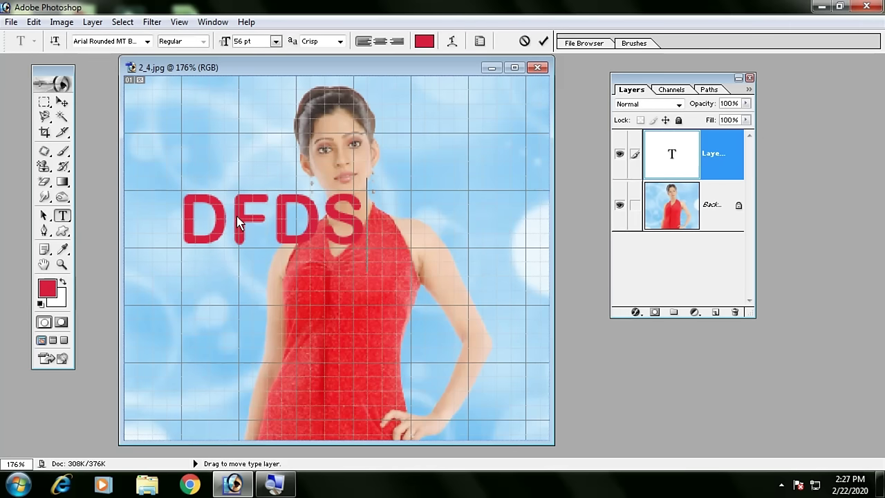
left_click(62, 102)
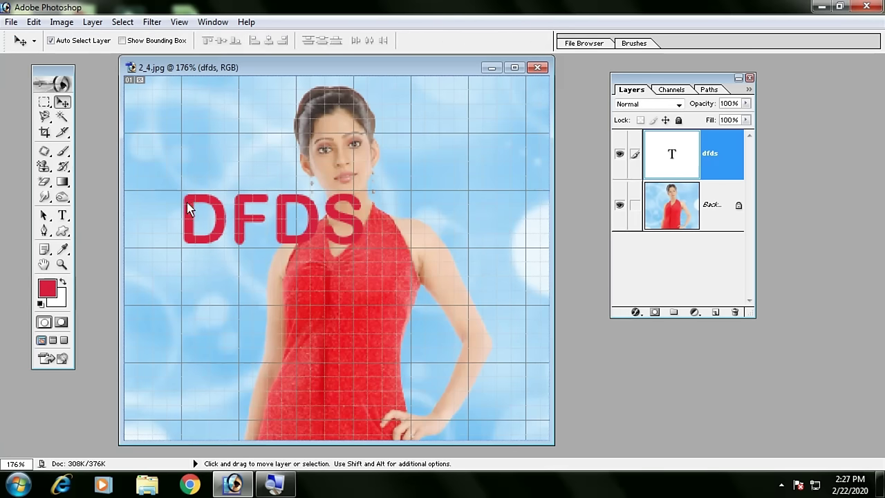
left_click_drag(188, 208, 135, 204)
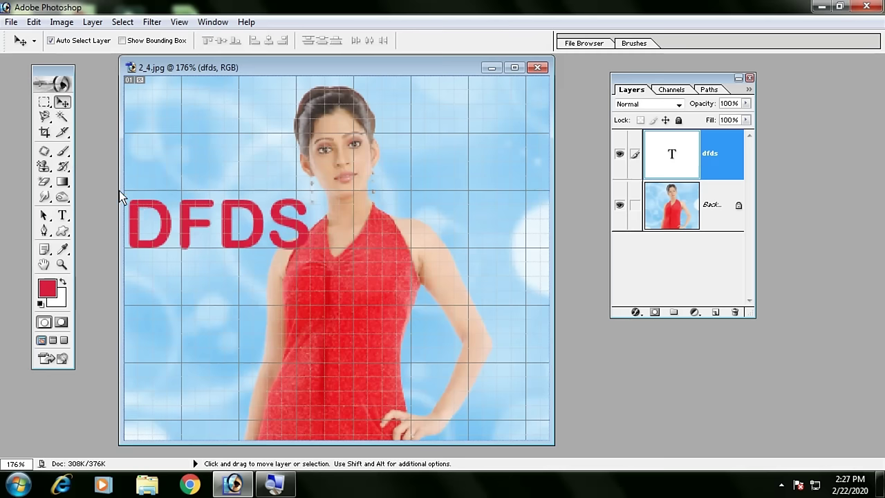
- Add a 'DS' text layer on the right, then undo both text layers and hide the grid
left_click(63, 215)
left_click(482, 242)
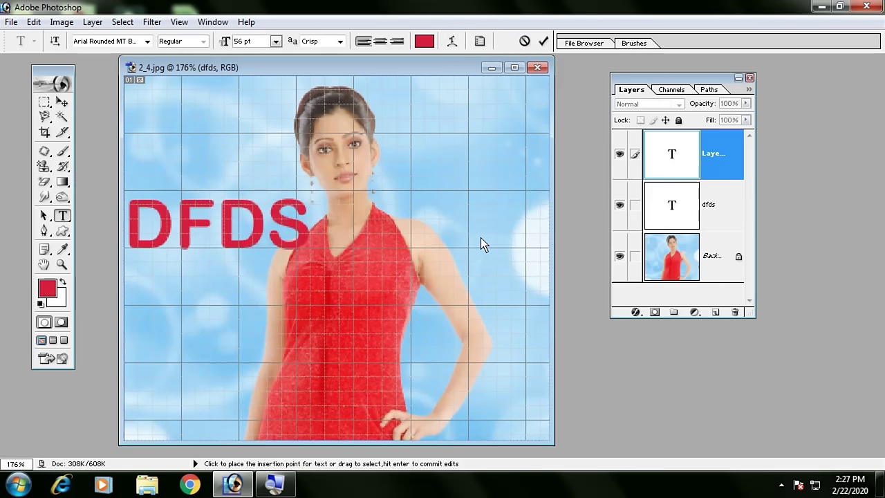
type("DS")
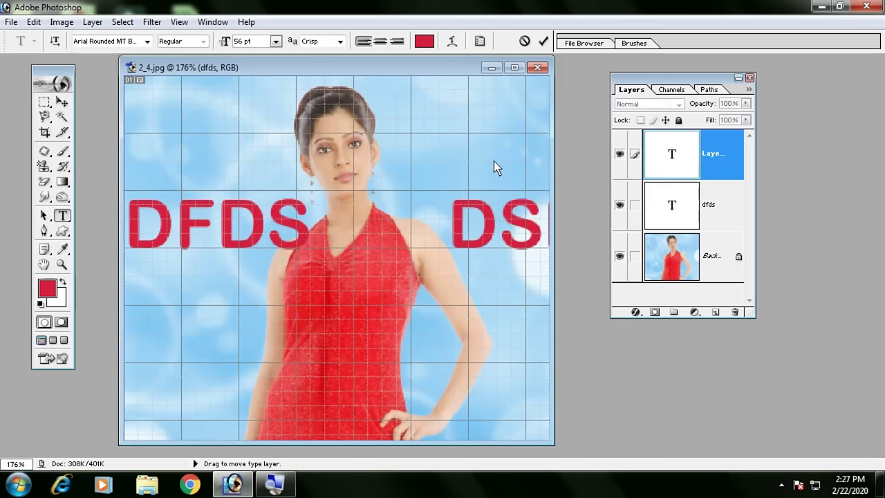
left_click(61, 102)
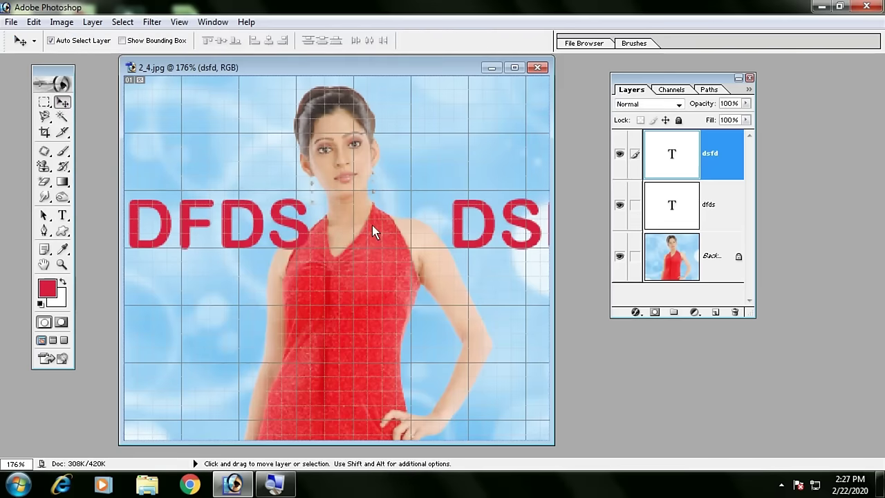
key("ctrl+alt+z")
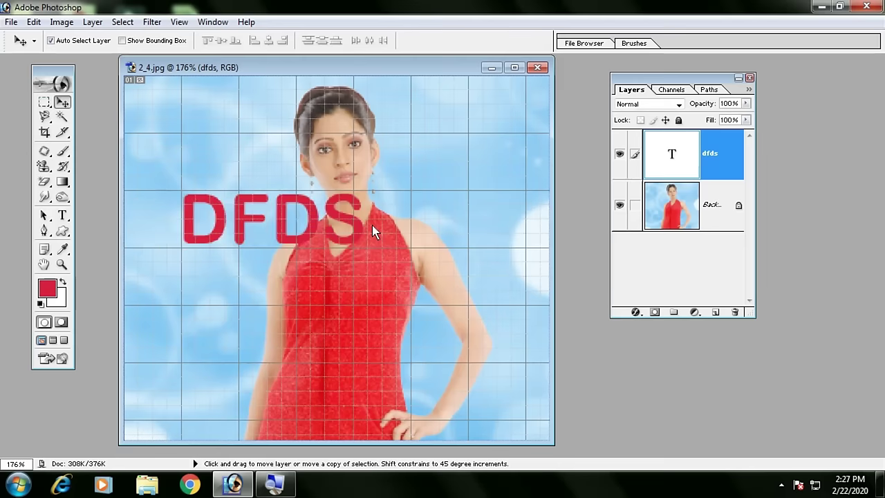
key("ctrl+alt+z")
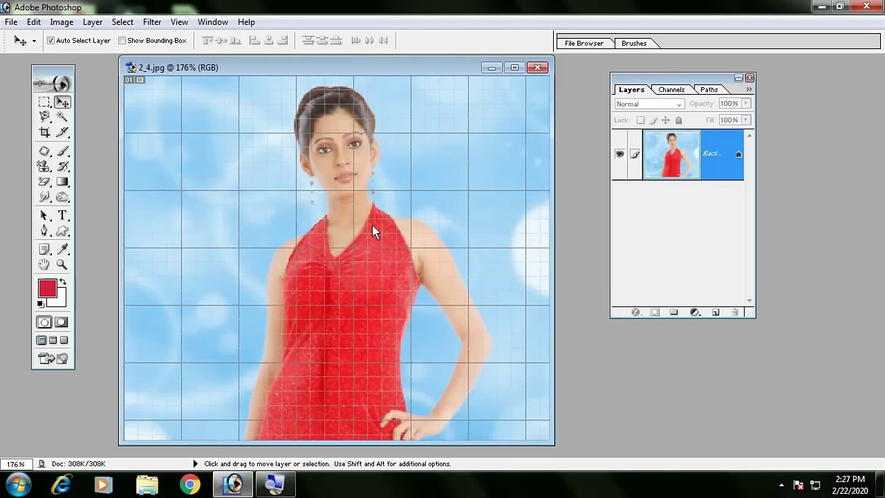
key("ctrl+apostrophe")
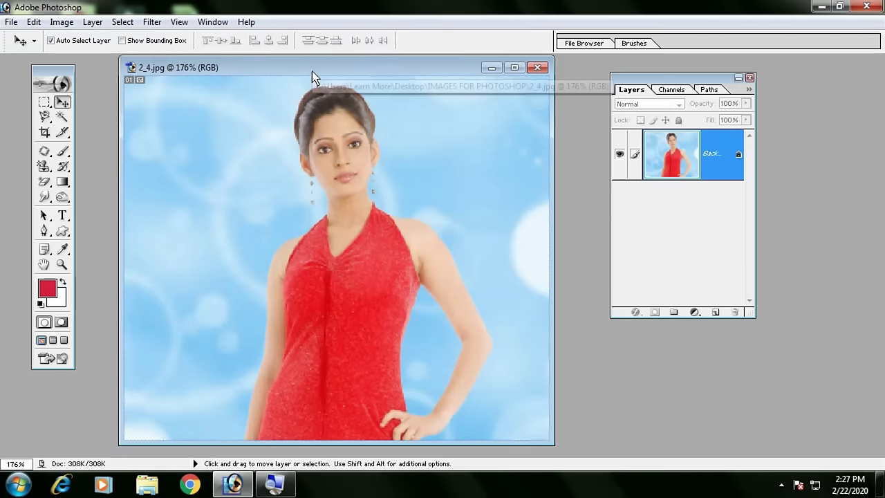
- Show rulers and drag out two horizontal guides plus vertical guides on either side of the woman
left_click_drag(312, 71, 310, 81)
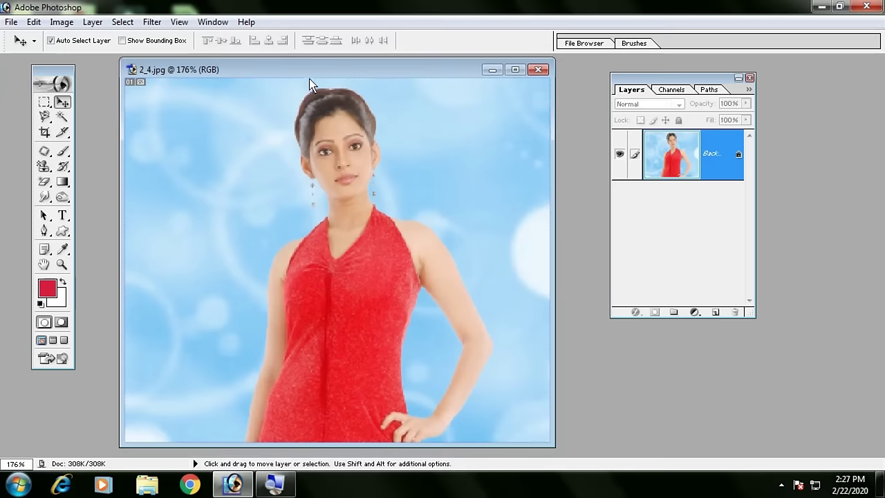
left_click(309, 85)
key("Return")
key("ctrl+r")
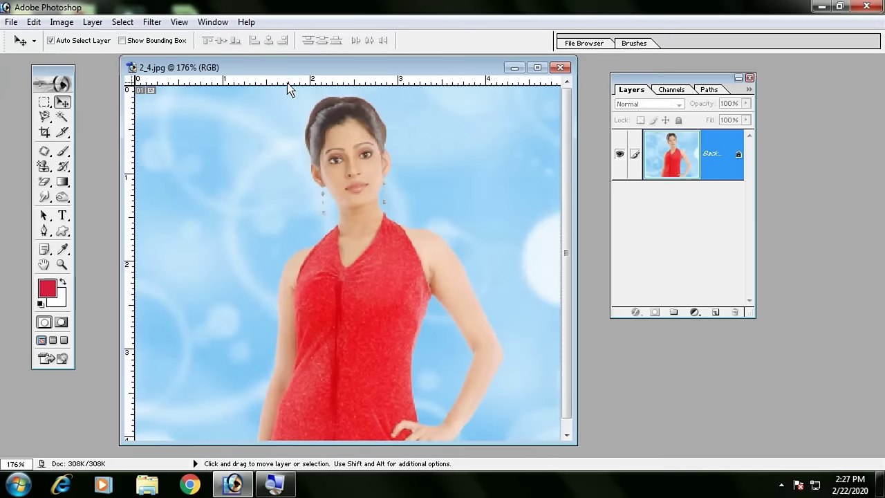
left_click_drag(289, 85, 275, 358)
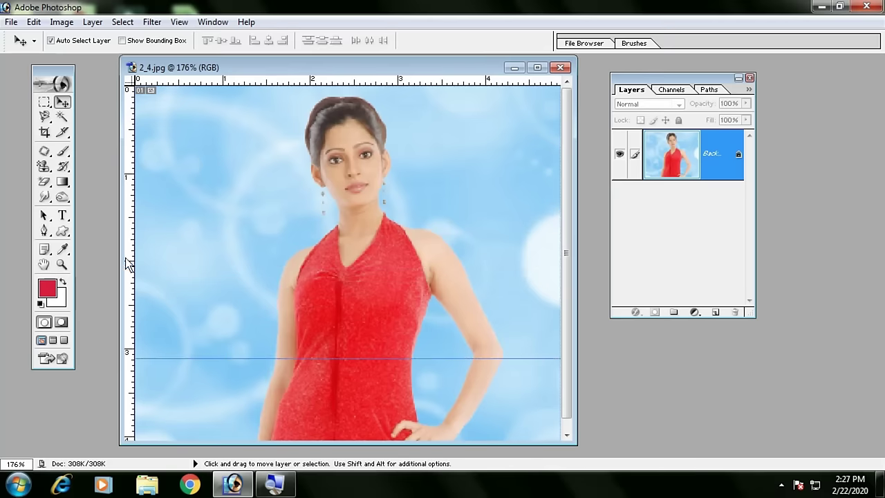
left_click_drag(261, 274, 258, 273)
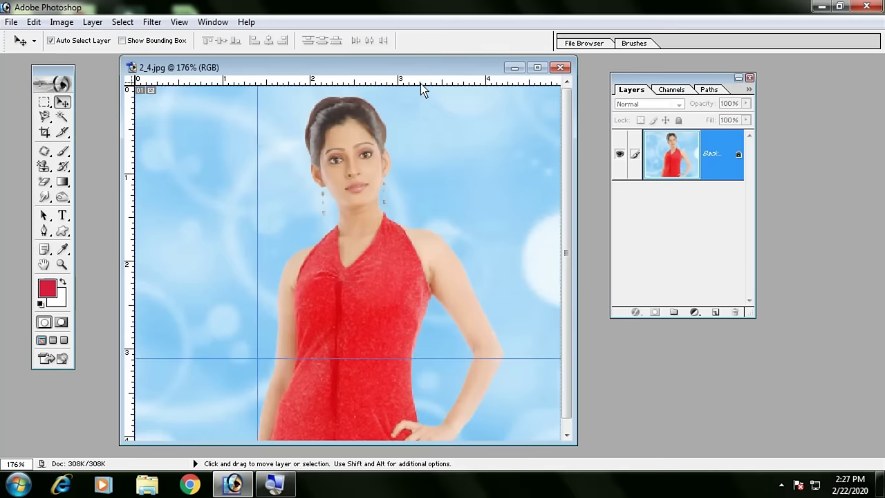
left_click_drag(130, 194, 468, 237)
left_click_drag(350, 80, 351, 93)
- Try a crop between the guides, cancel it, and add two more vertical guides on the left
left_click(44, 132)
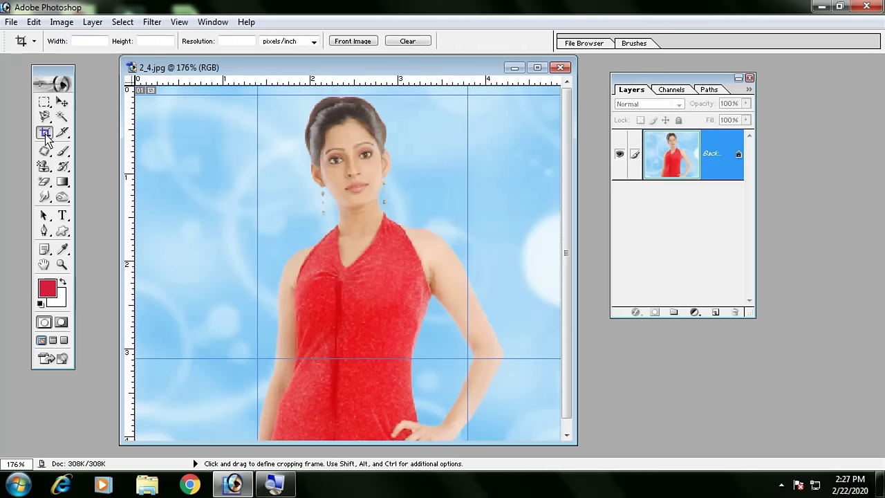
mouse_move(260, 98)
left_mouse_down()
mouse_move(472, 373)
mouse_move(468, 356)
left_mouse_up()
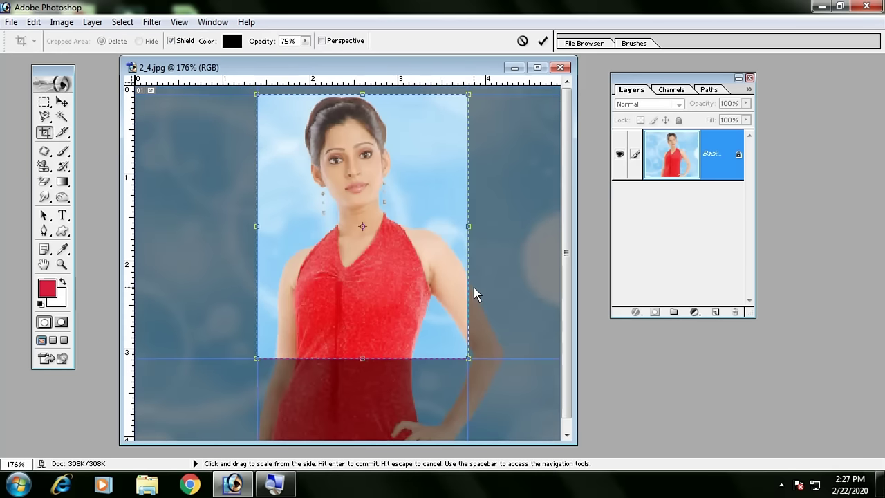
key("Escape")
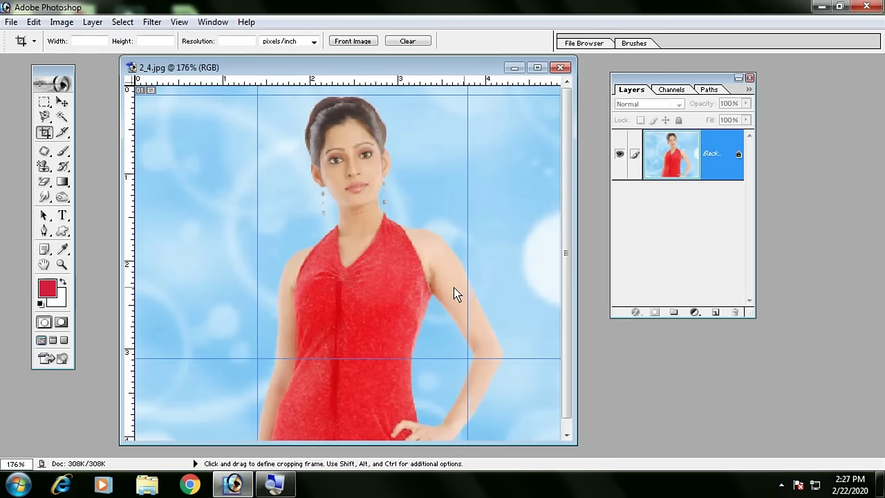
left_click_drag(132, 185, 206, 196)
left_click_drag(131, 200, 185, 220)
- With the Move tool active, toggle the guides off and back on with Ctrl+;
left_click(62, 101)
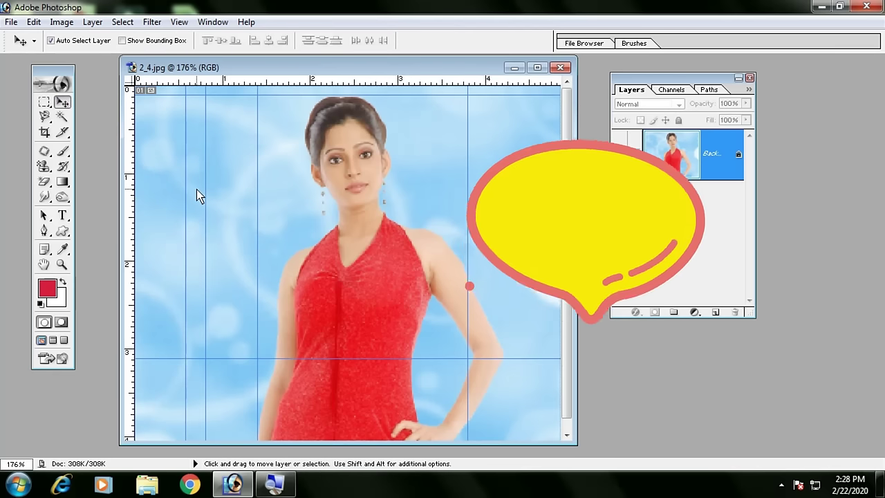
key("ctrl+semicolon")
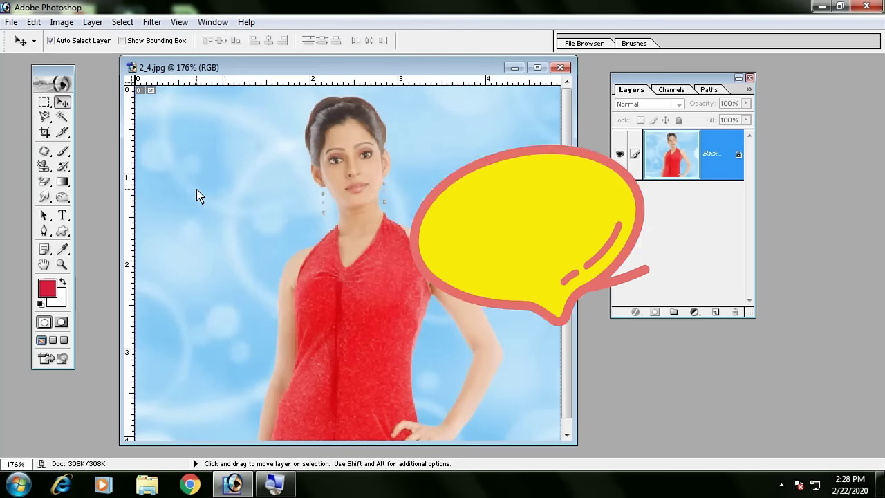
key("ctrl+semicolon")
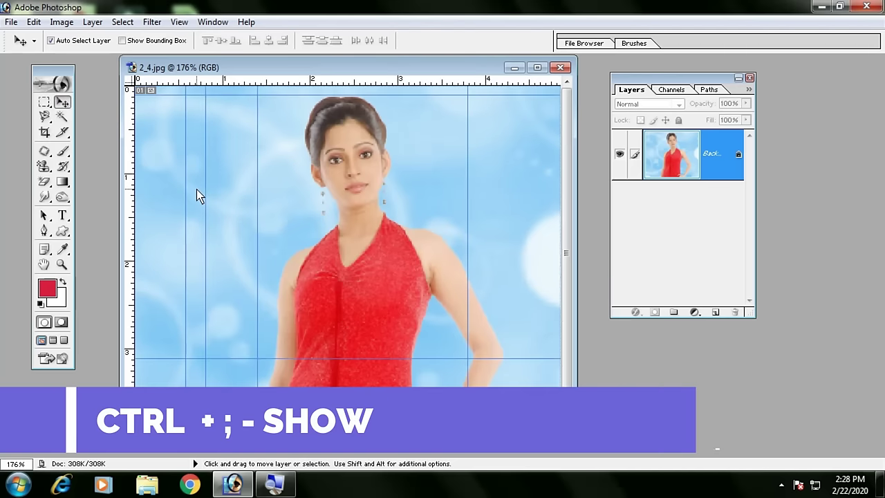
key("ctrl+semicolon")
key("ctrl+semicolon")
key("ctrl+semicolon")
key("ctrl+semicolon")
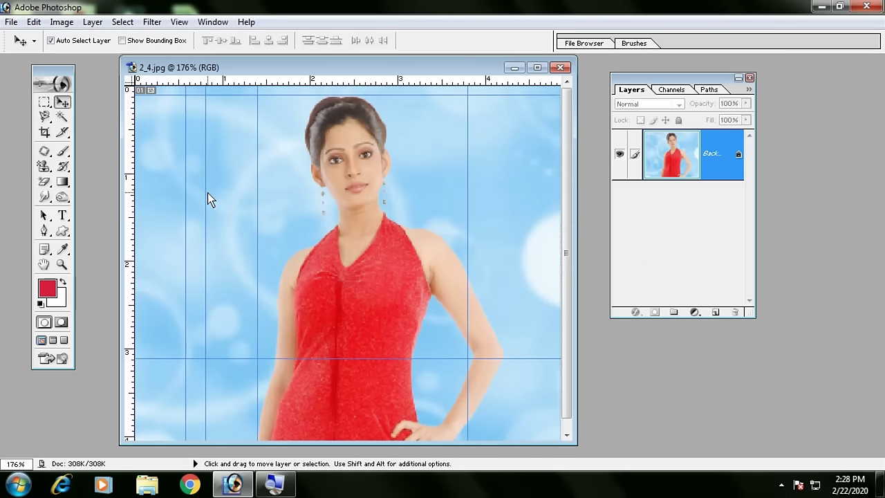
- Drag a left vertical guide slightly right, ending in the locked-layer warning
mouse_move(206, 194)
left_mouse_down()
mouse_move(232, 199)
mouse_move(218, 199)
left_mouse_up()
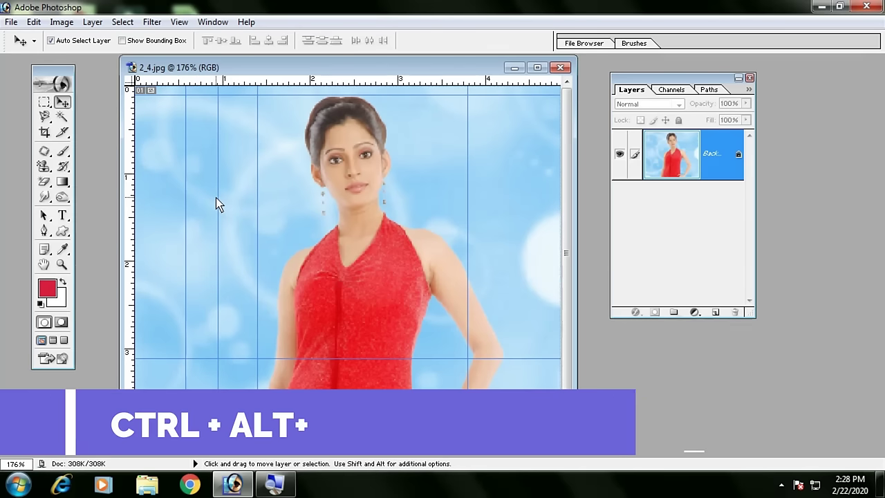
key("ctrl+alt+semicolon")
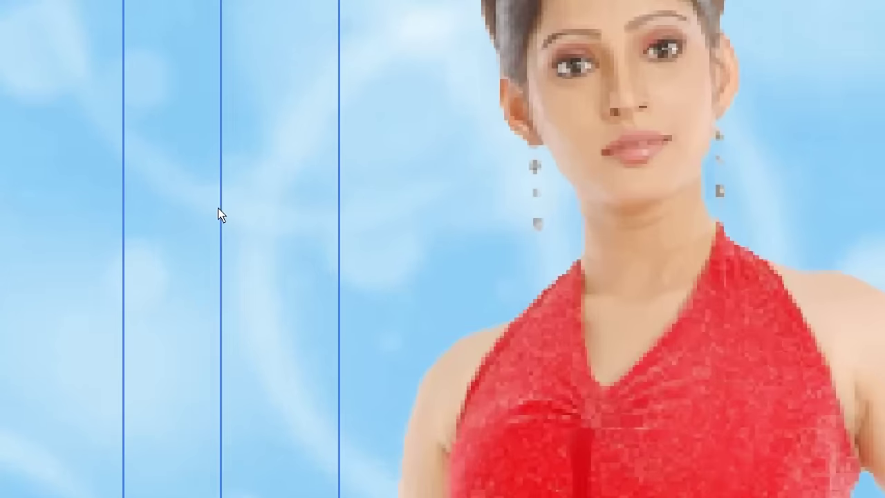
left_click(220, 211)
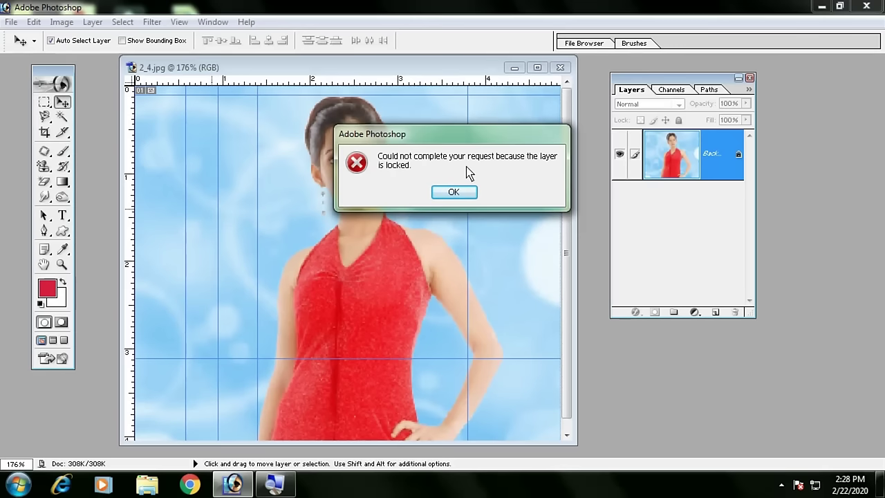
- Dismiss the locked-layer warning and drag the left vertical guide a few pixels back left
left_click(454, 192)
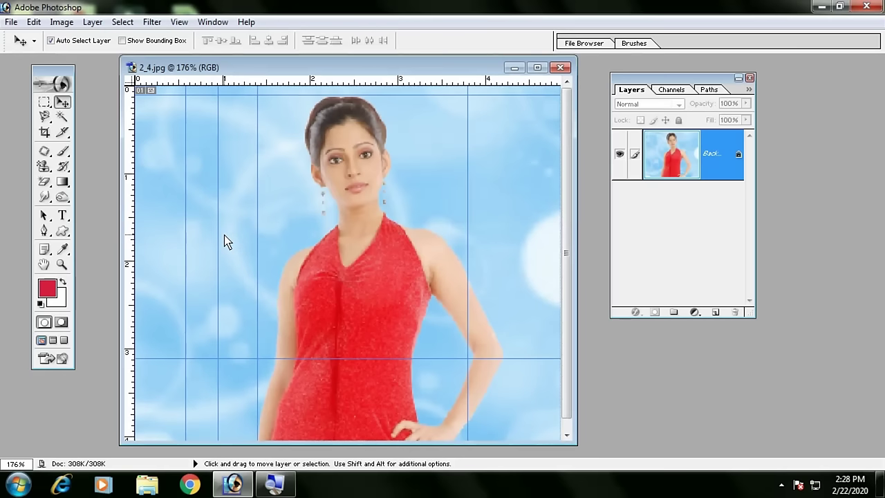
key("alt")
mouse_move(218, 235)
left_mouse_down()
mouse_move(204, 236)
mouse_move(222, 241)
left_mouse_up()
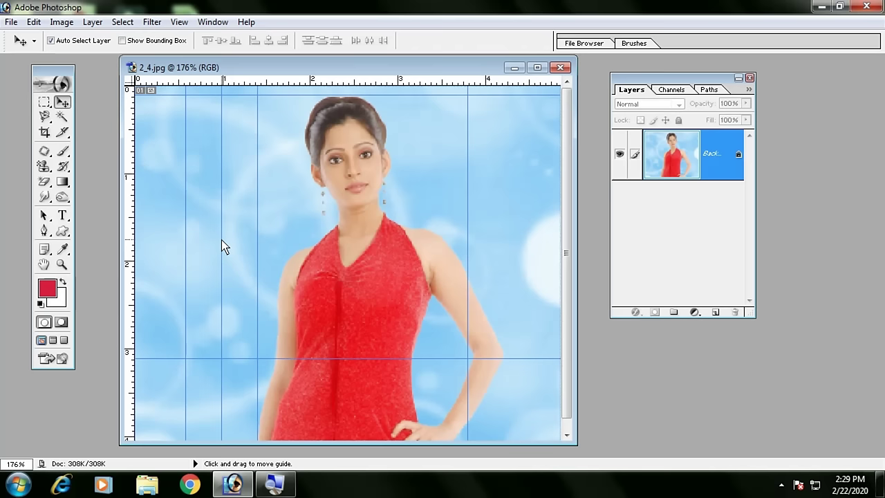
- Toggle the grid (Ctrl+') and the guides (Ctrl+;) off and back on
key("ctrl+apostrophe")
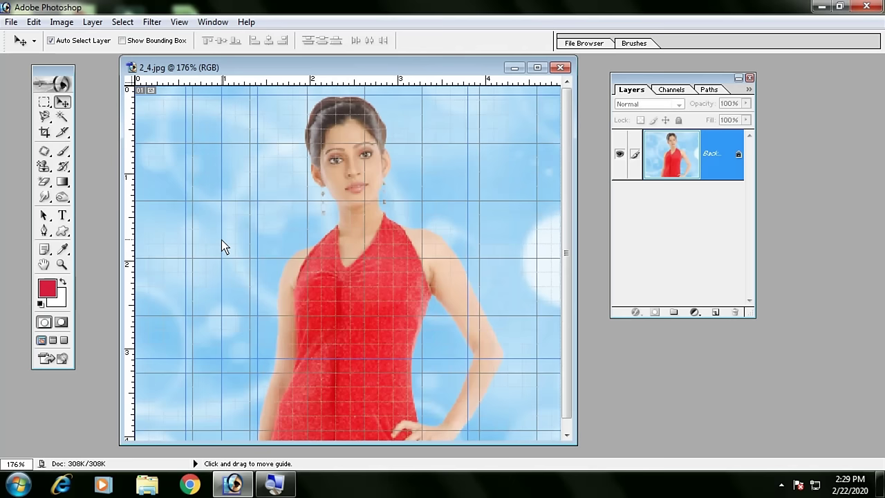
key("ctrl+apostrophe")
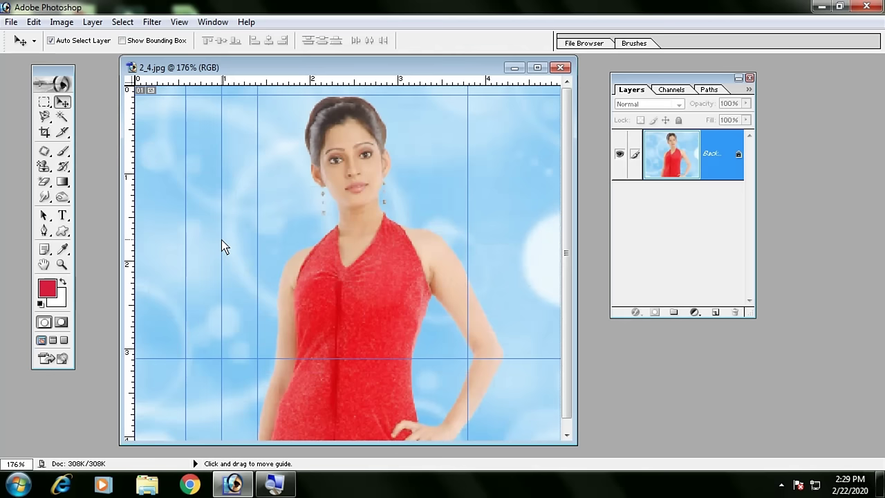
key("ctrl+semicolon")
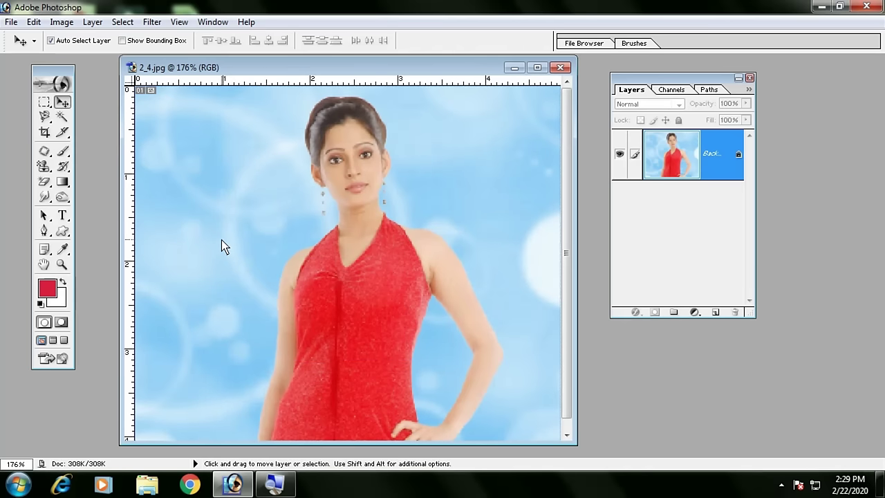
key("ctrl+semicolon")
key("ctrl+apostrophe")
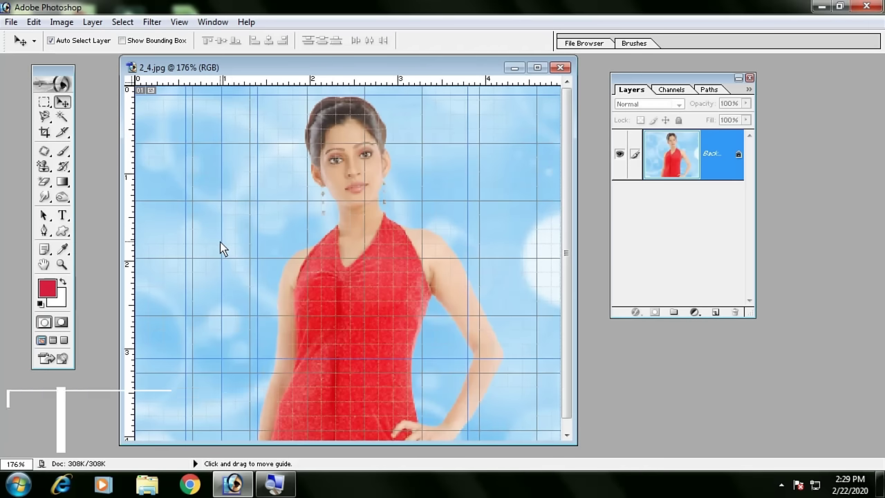
- Hide all extras with Ctrl+H, toggling once more before leaving them hidden
key("ctrl+h")
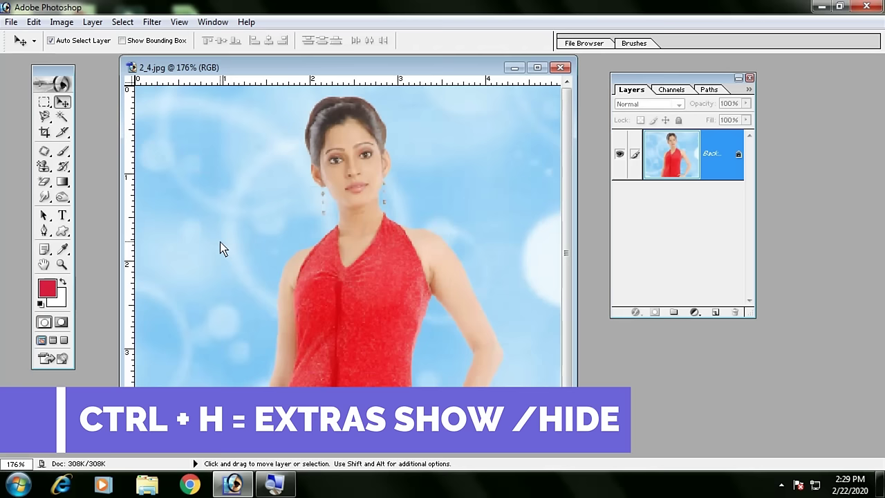
key("ctrl+h")
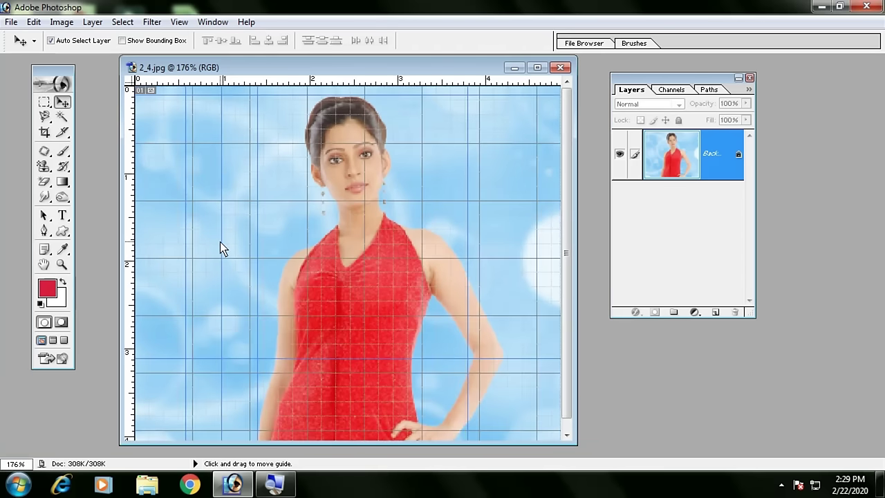
key("ctrl+h")
key("ctrl+h")
key("ctrl+h")
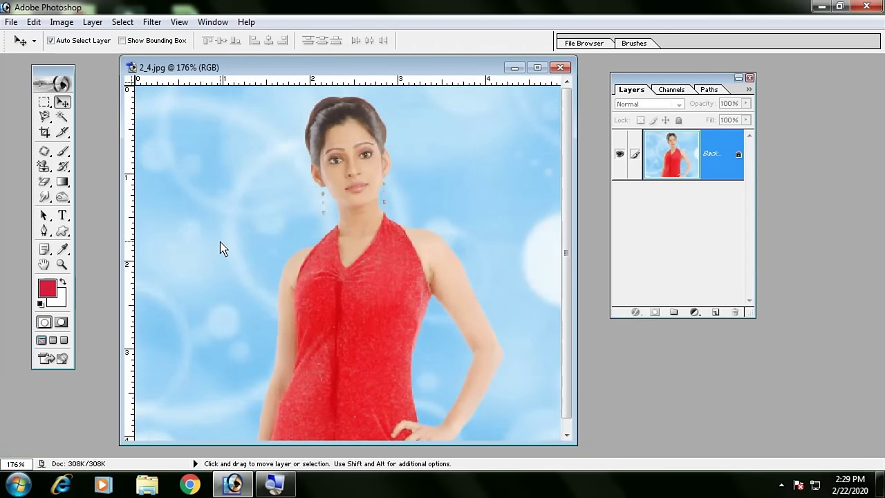
left_click(179, 21)
mouse_move(201, 186)
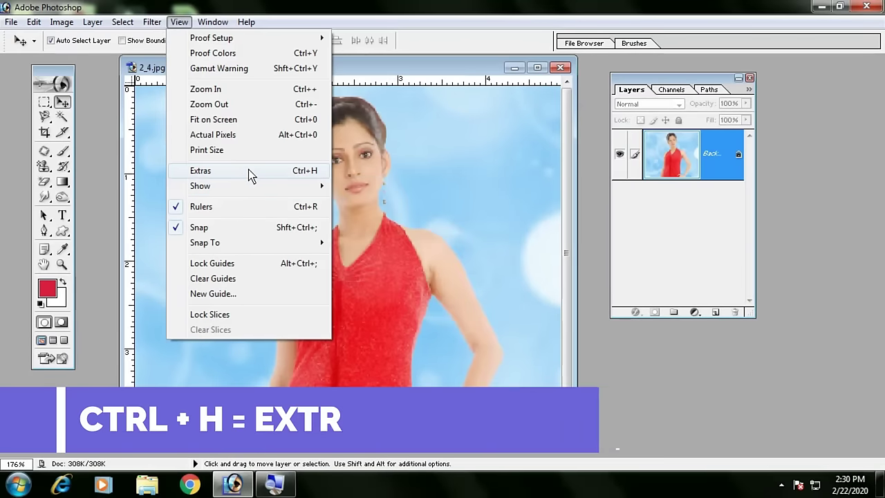
left_click(249, 170)
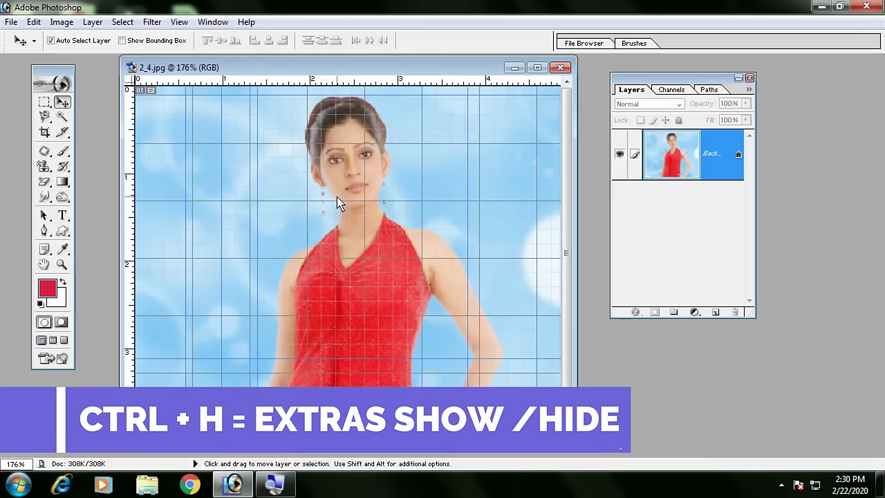
key("ctrl+h")
key("ctrl+h")
key("ctrl+h")
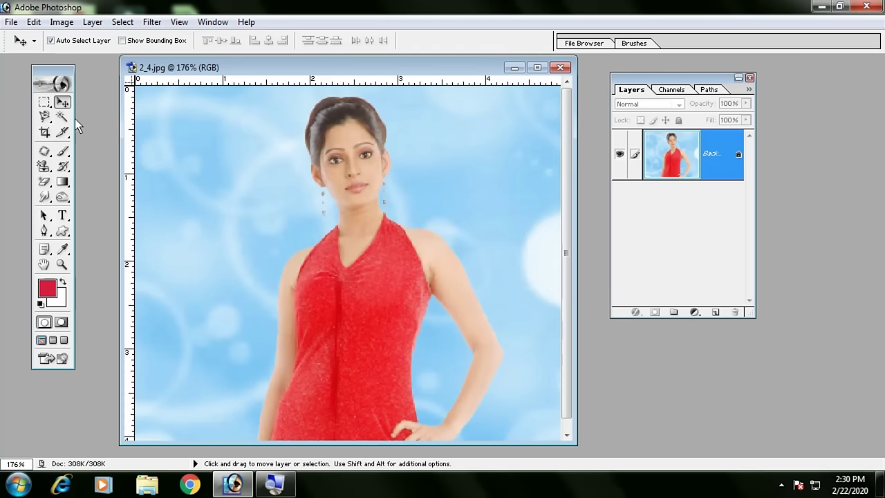
- Marquee-select the woman's face, then move and duplicate the patch, undoing with Ctrl+Z
left_click(44, 102)
left_click_drag(446, 211, 275, 125)
left_click(61, 101)
mouse_move(319, 178)
left_mouse_down()
mouse_move(381, 251)
mouse_move(413, 349)
left_mouse_up()
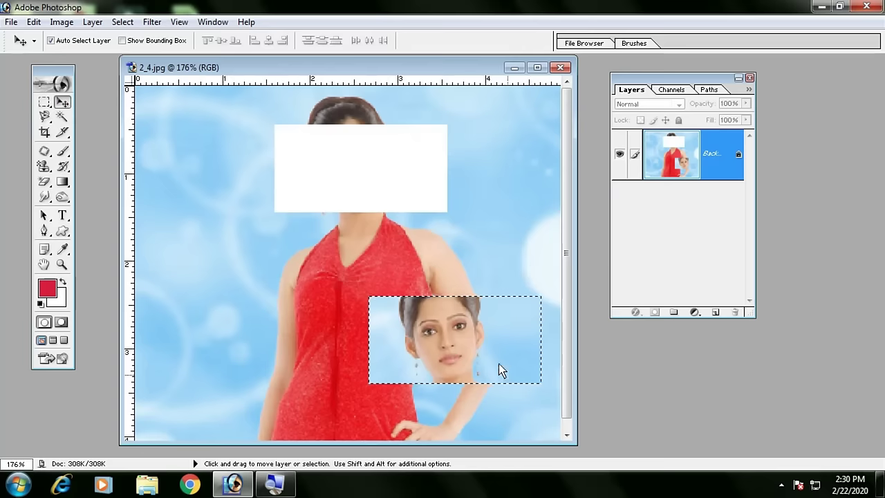
key("ctrl+z")
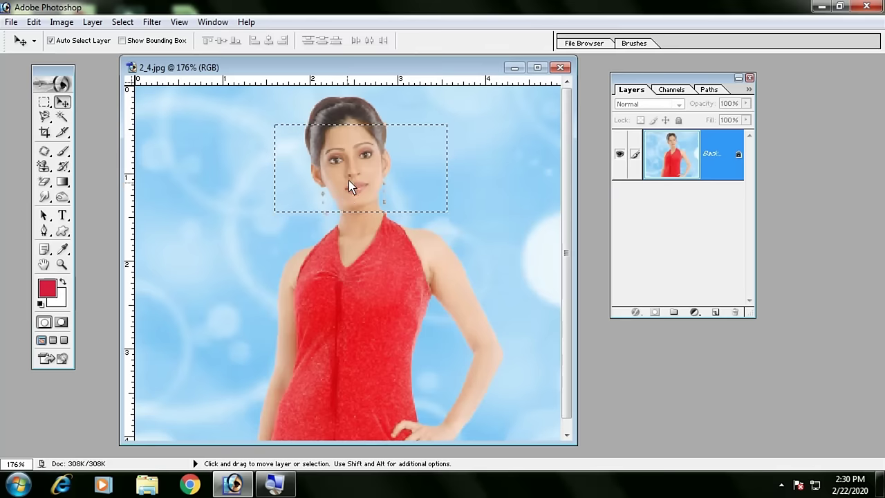
mouse_move(353, 173)
left_mouse_down()
mouse_move(452, 343)
mouse_move(242, 271)
mouse_move(452, 172)
left_mouse_up()
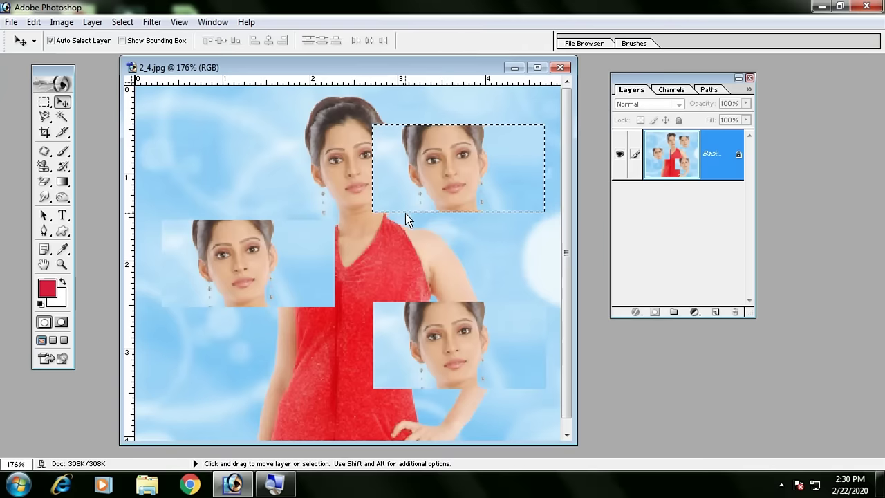
key("ctrl+z")
key("ctrl+z")
key("ctrl+z")
key("ctrl+z")
key("ctrl+z")
key("ctrl+z")
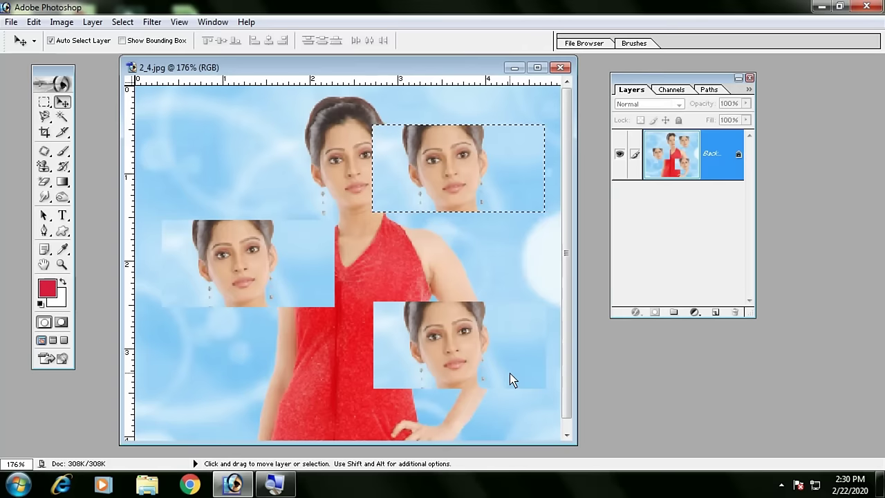
- Step backward and forward through the face-copy history with Ctrl+Alt+Z and Ctrl+Shift+Z
key("alt")
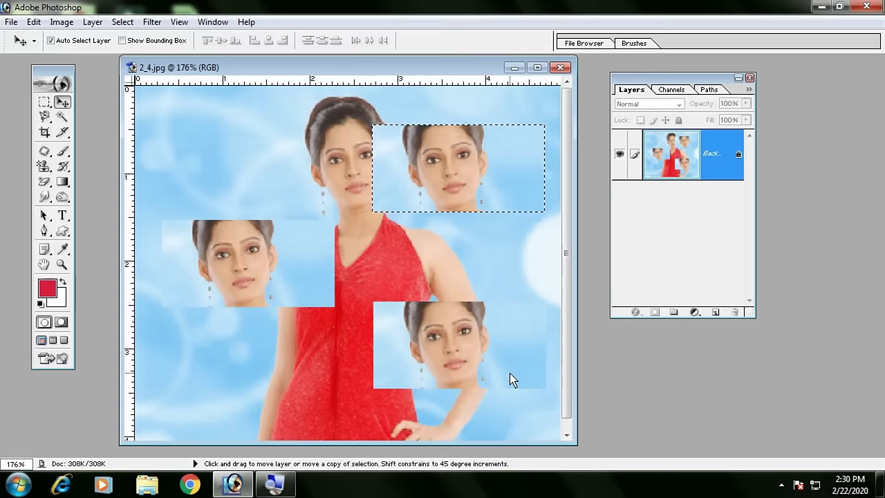
key("ctrl+alt+z")
key("ctrl+alt+z")
key("ctrl+alt+z")
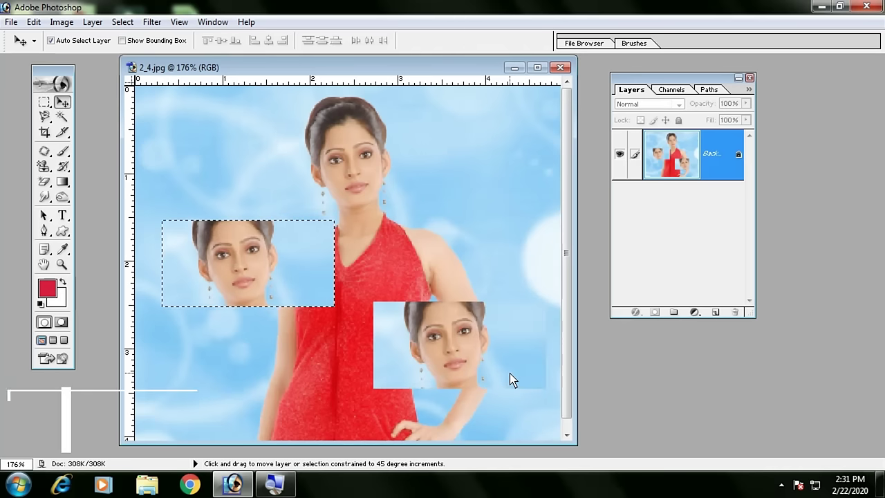
key("ctrl+shift+z")
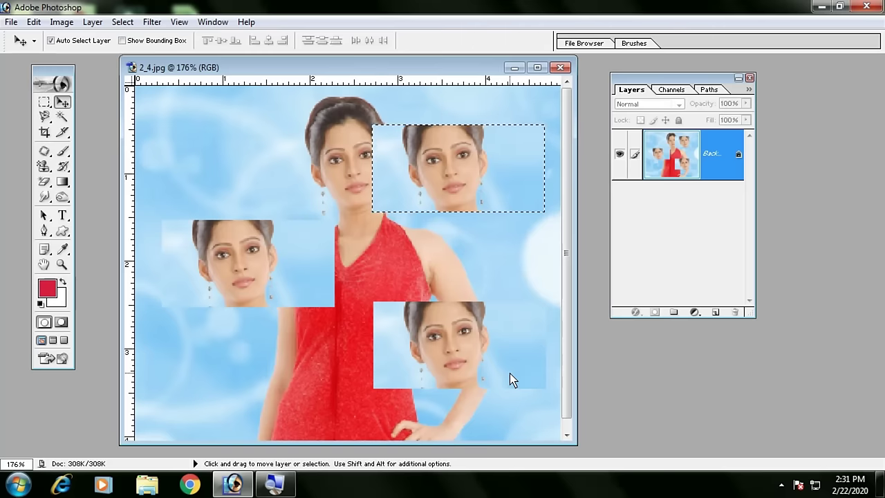
key("alt")
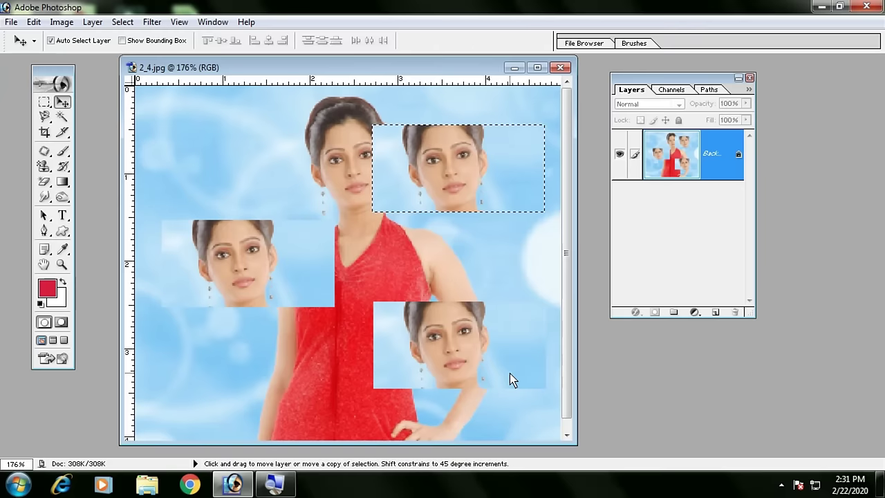
key("ctrl+alt+z")
key("ctrl+alt+z")
key("ctrl+alt+z")
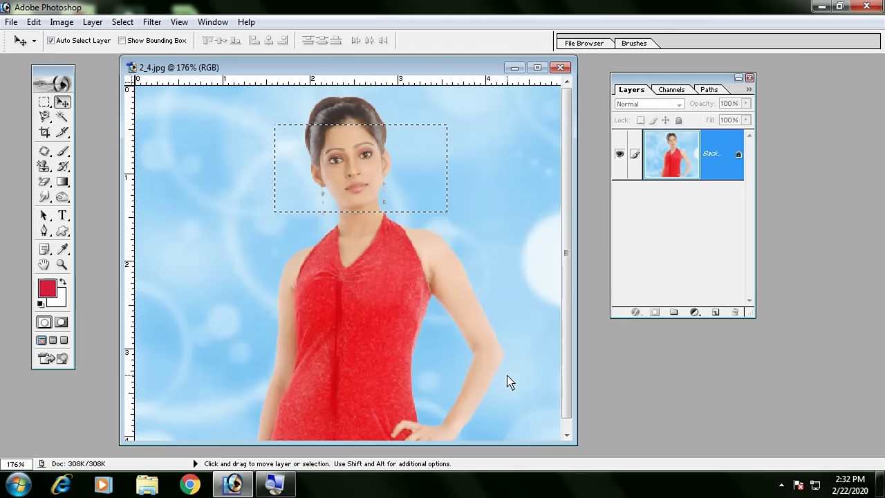
- Toggle CMYK Proof Colors, zoom out and back to fit, and deselect the face
key("ctrl+d")
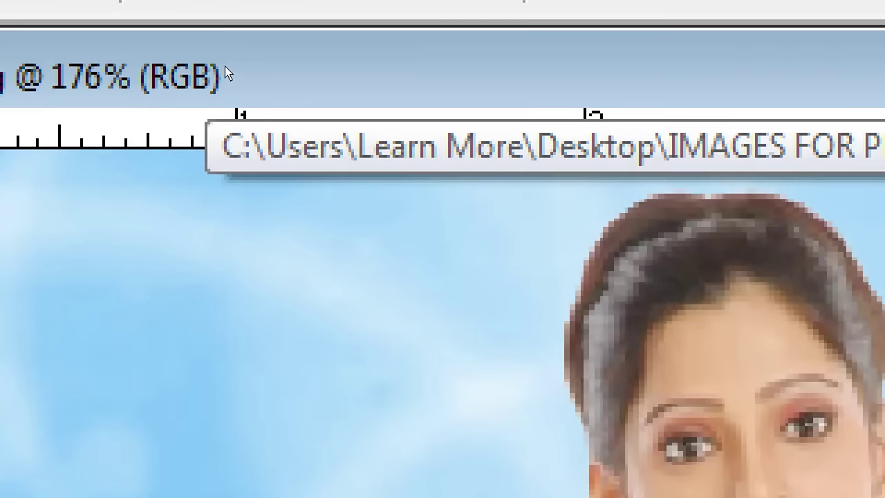
key("ctrl+y")
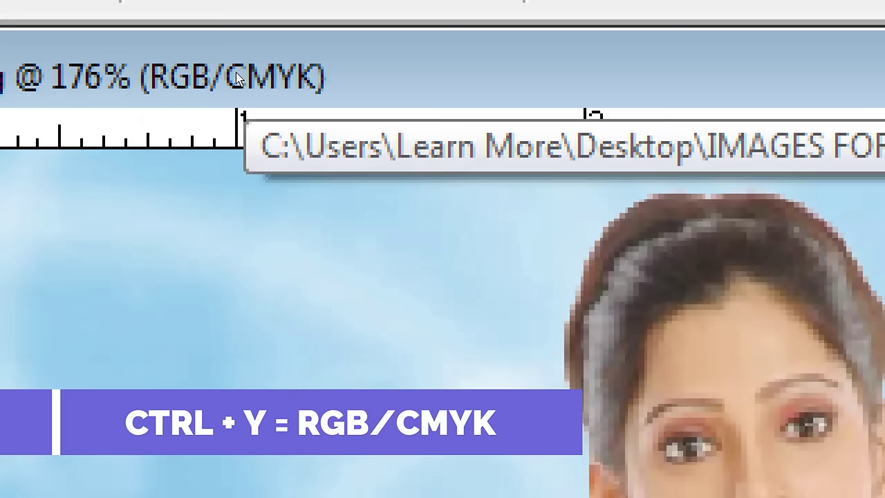
key("ctrl+y")
key("ctrl+y")
key("ctrl+y")
key("ctrl+y")
key("ctrl+y")
key("ctrl+y")
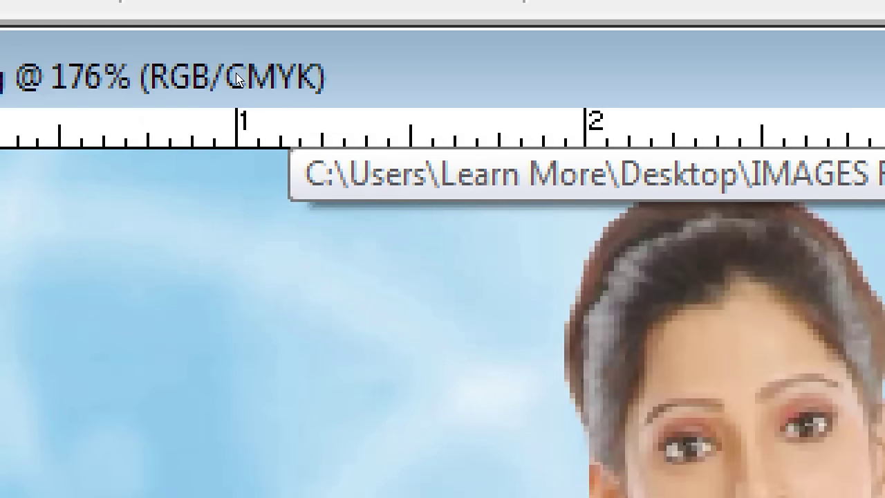
key("ctrl+minus")
key("ctrl+minus")
key("ctrl+minus")
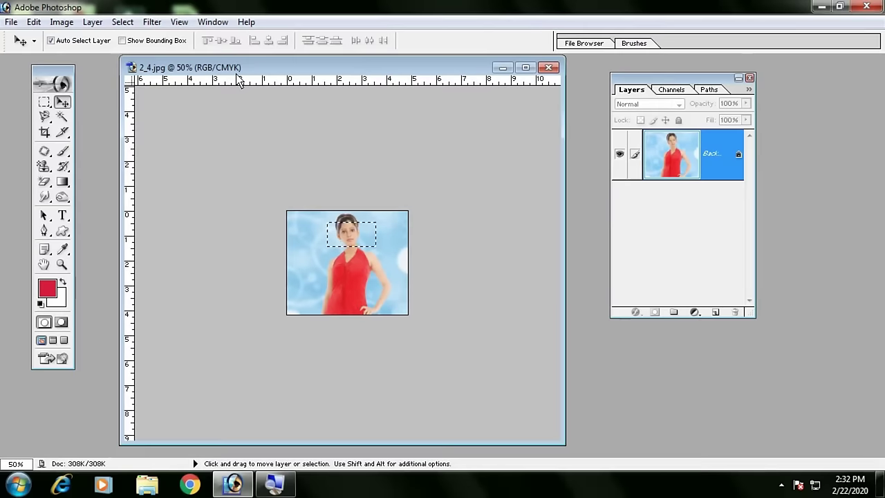
key("ctrl+0")
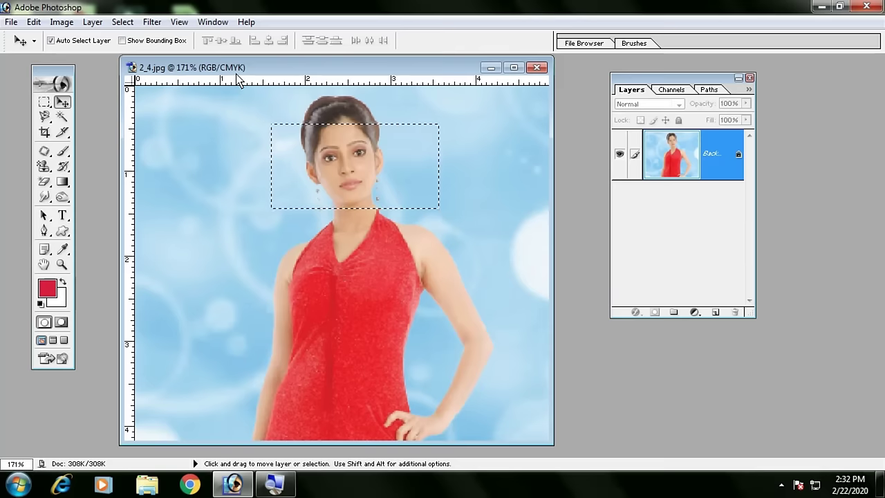
key("ctrl+d")
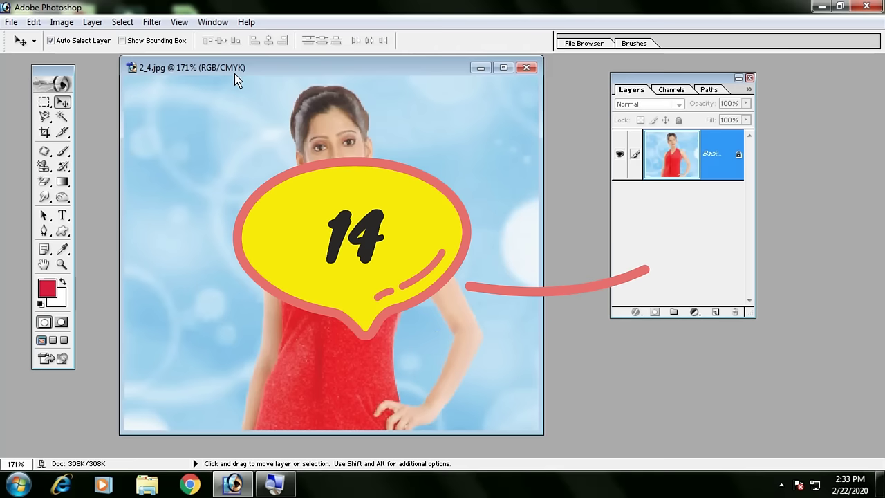
- Show rulers, drag a horizontal guide onto the photo, then hide the guides
key("ctrl+r")
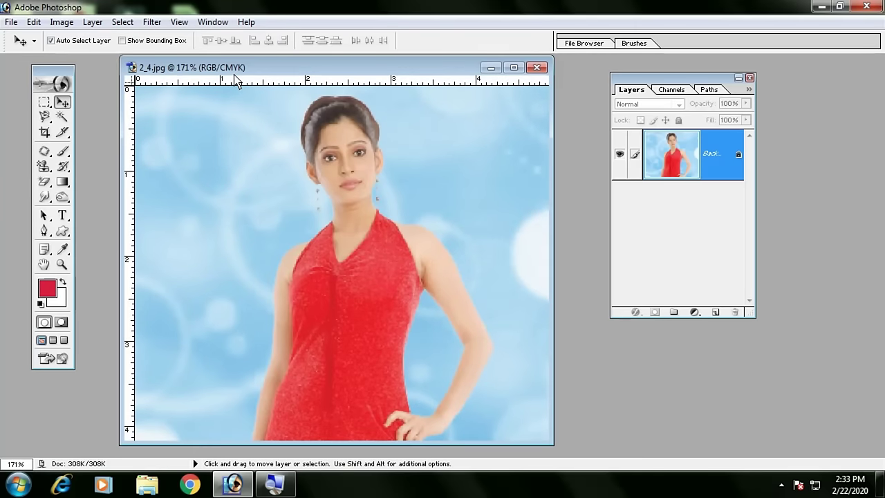
left_click_drag(201, 83, 195, 134)
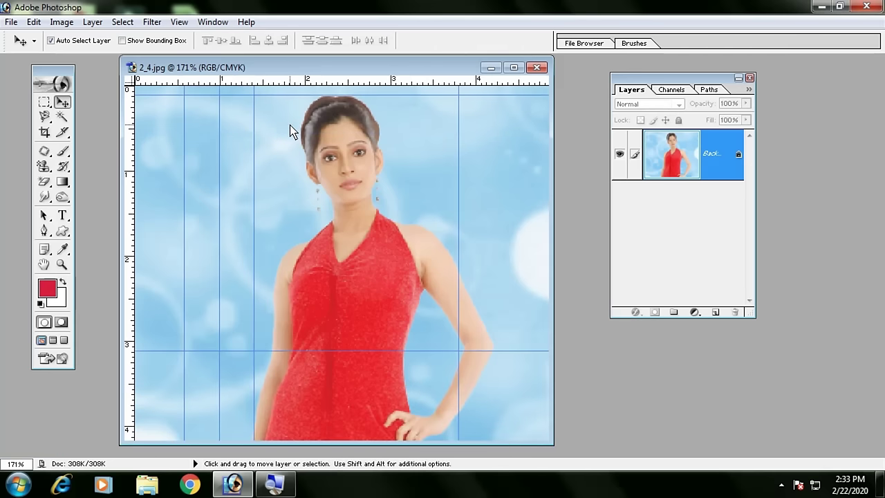
key("ctrl+semicolon")
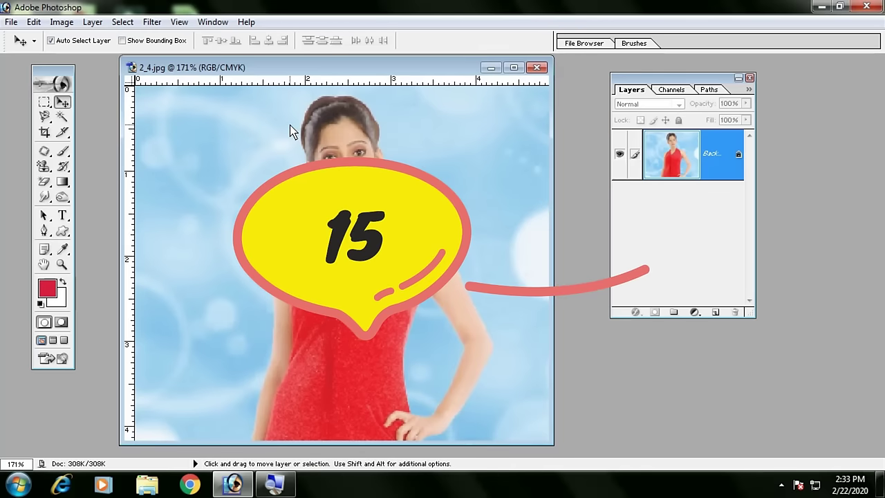
- Close the woman's photo without saving changes
left_click_drag(341, 67, 275, 74)
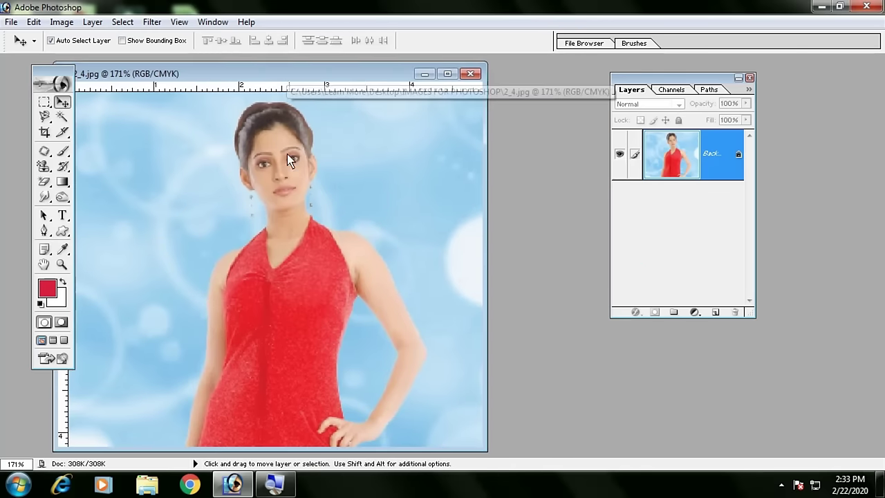
left_click(471, 73)
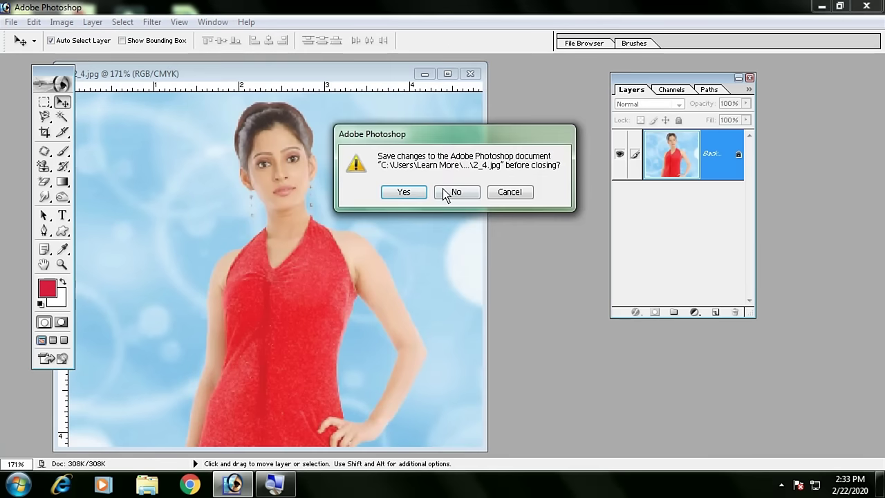
left_click(448, 193)
- Open Copy of shahrukh_khan_001_pcmv[1].jpg from the file browser
key("ctrl+o")
left_click(410, 212)
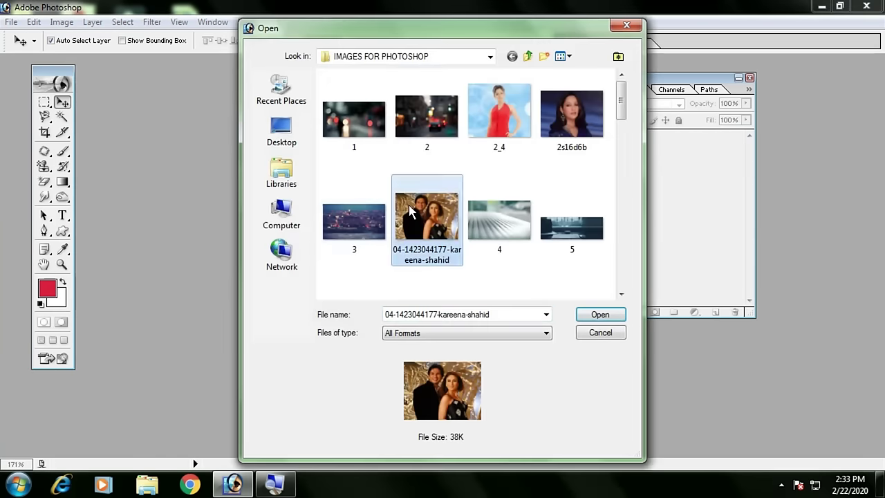
scroll(410, 211, "down", 2)
scroll(412, 222, "down", 3)
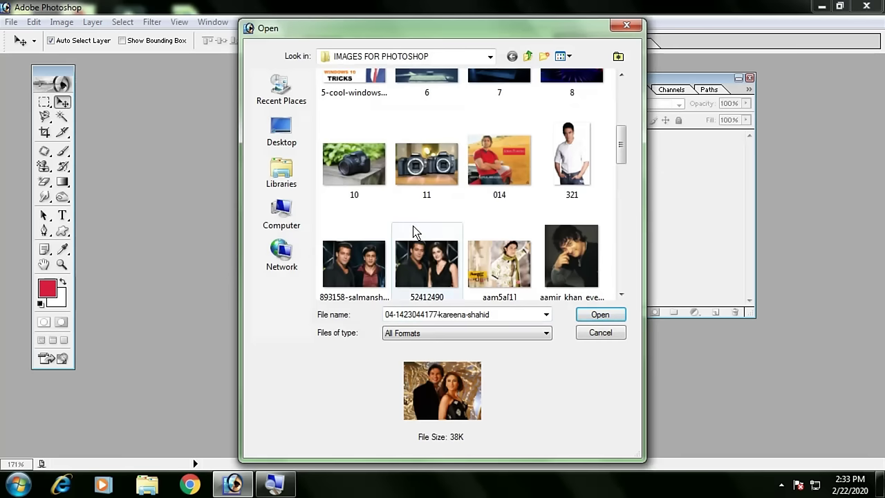
scroll(413, 231, "down", 1)
scroll(415, 233, "down", 10)
double_click(424, 208)
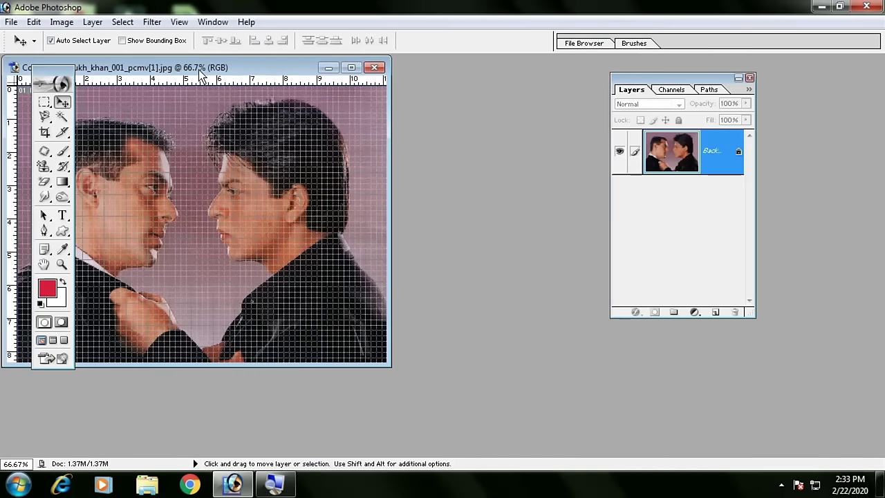
- Reposition the two-men image window and toggle the grid overlay with Ctrl+H
left_click_drag(200, 74, 328, 98)
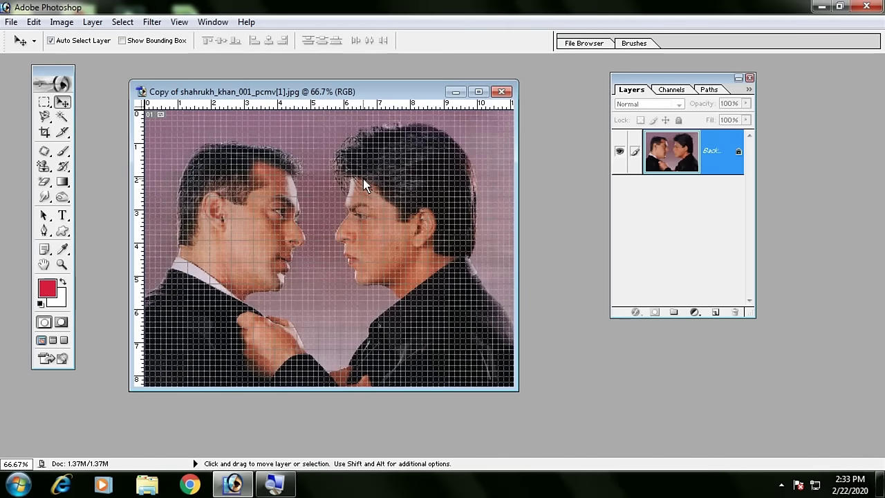
key("ctrl+h")
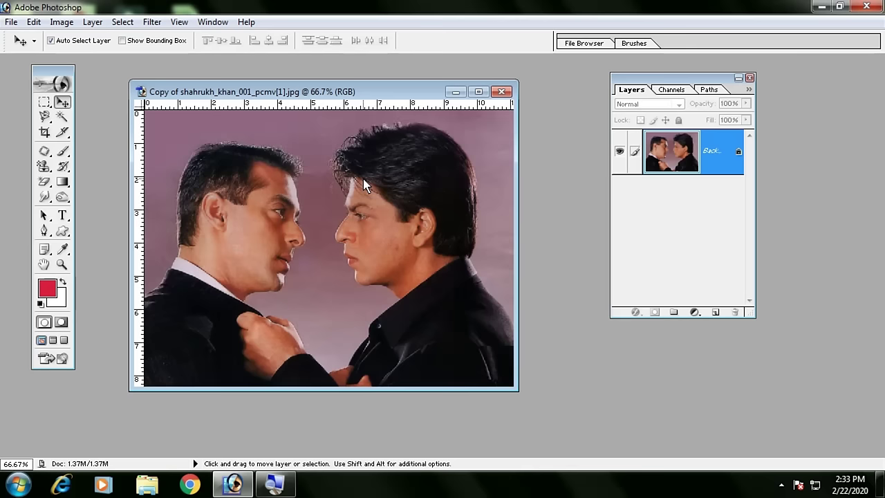
left_click_drag(325, 94, 300, 92)
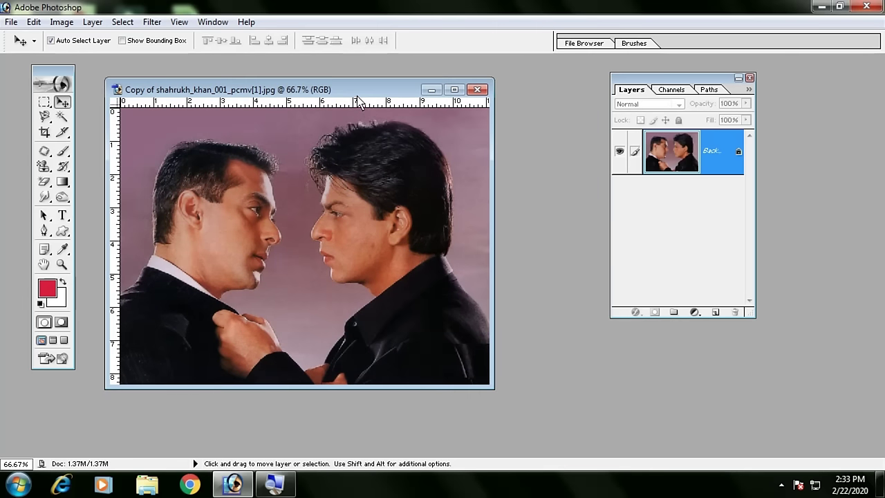
key("ctrl+h")
key("ctrl+h")
left_click_drag(253, 94, 243, 92)
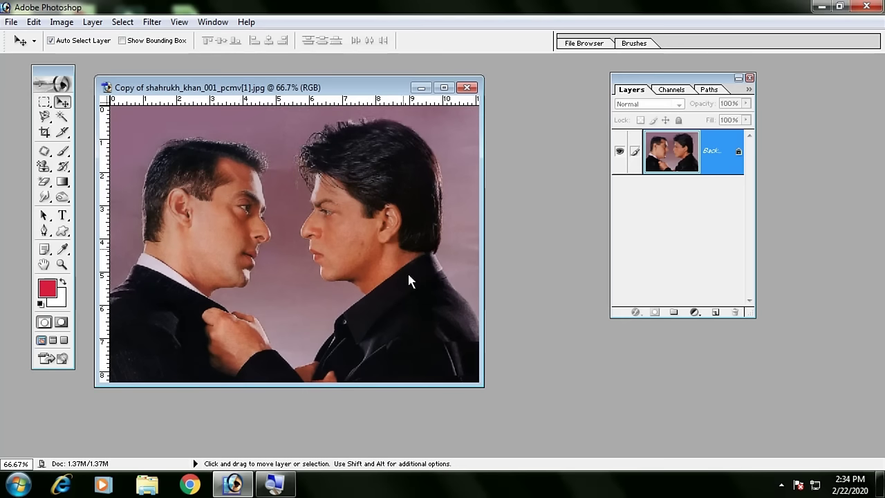
- Draw a rectangular marquee around the man on the right
left_click(44, 103)
left_click(45, 103)
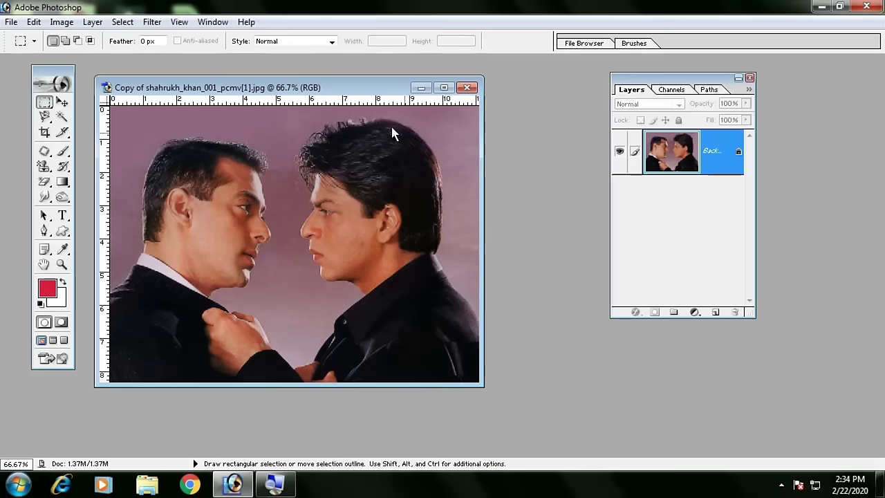
left_click_drag(285, 113, 466, 389)
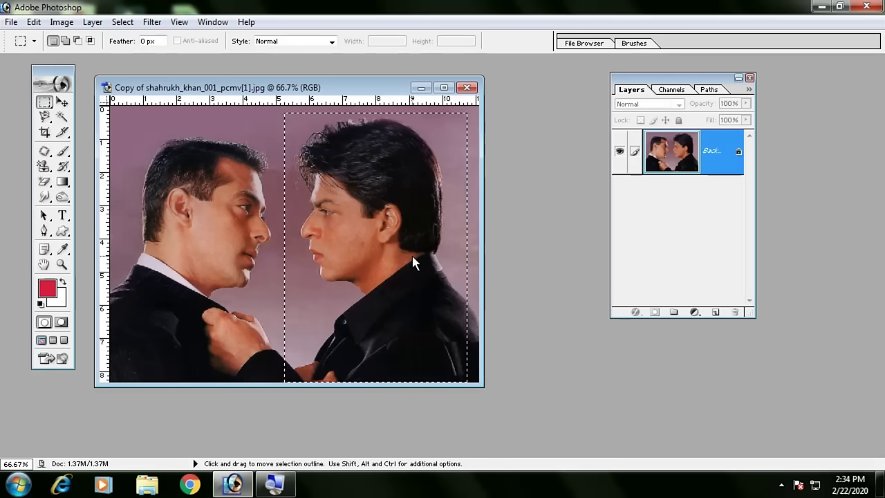
- Create a blank 1920 x 1080 document and bring the two-men photo back to front
key("ctrl+n")
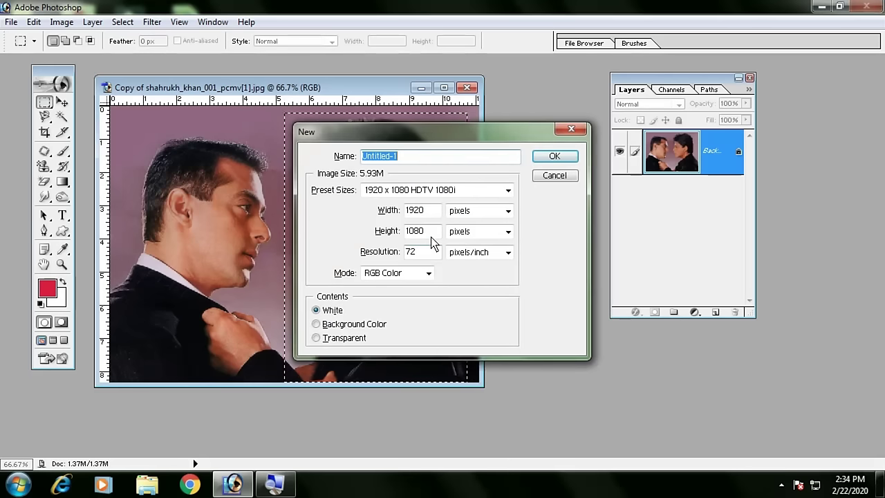
key("Return")
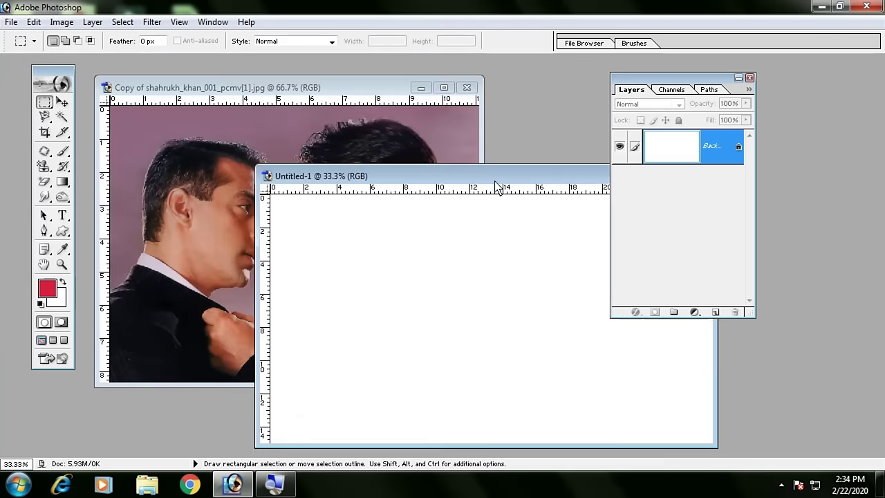
left_click_drag(238, 82, 513, 177)
left_click(224, 126)
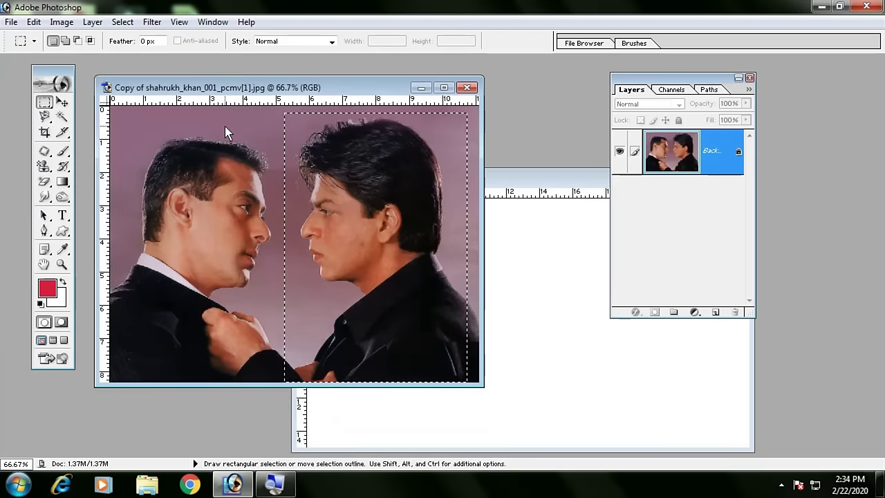
- Drag the selected man into Untitled-1 as Layer 1, place him upper middle, and apply Free Transform
left_click(62, 102)
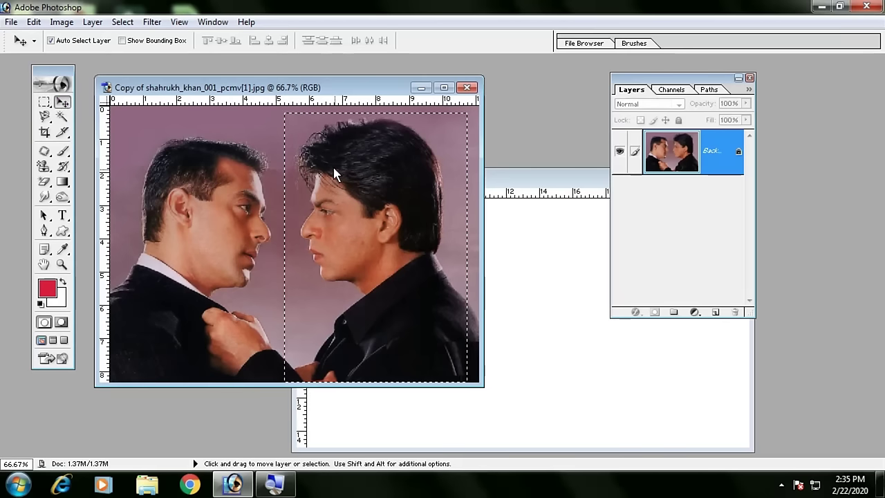
mouse_move(336, 174)
left_mouse_down()
mouse_move(370, 223)
mouse_move(546, 319)
left_mouse_up()
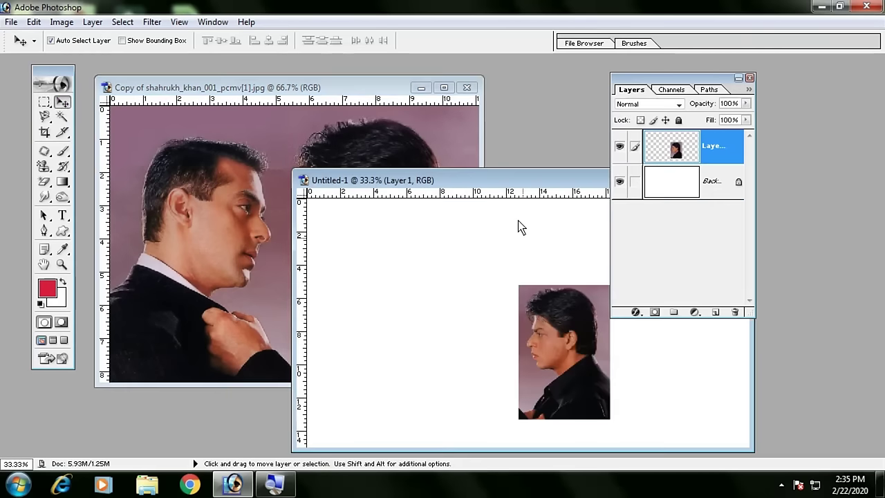
left_click_drag(475, 186, 297, 120)
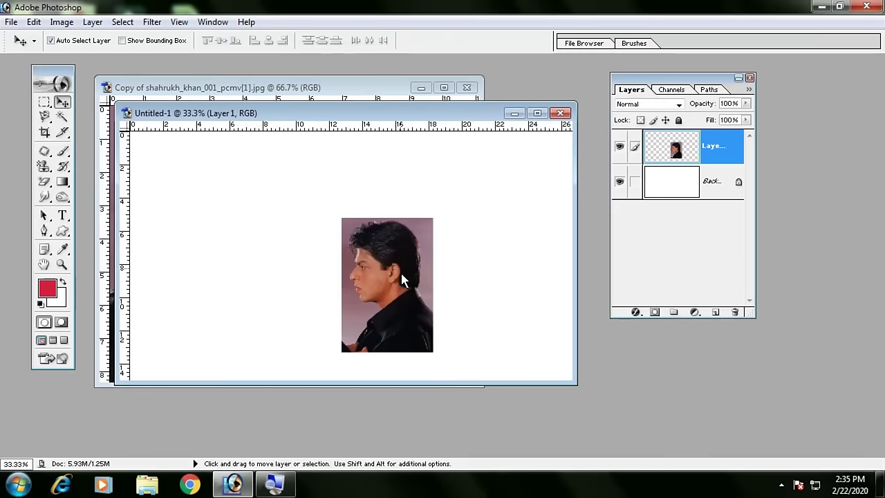
left_click_drag(396, 289, 333, 239)
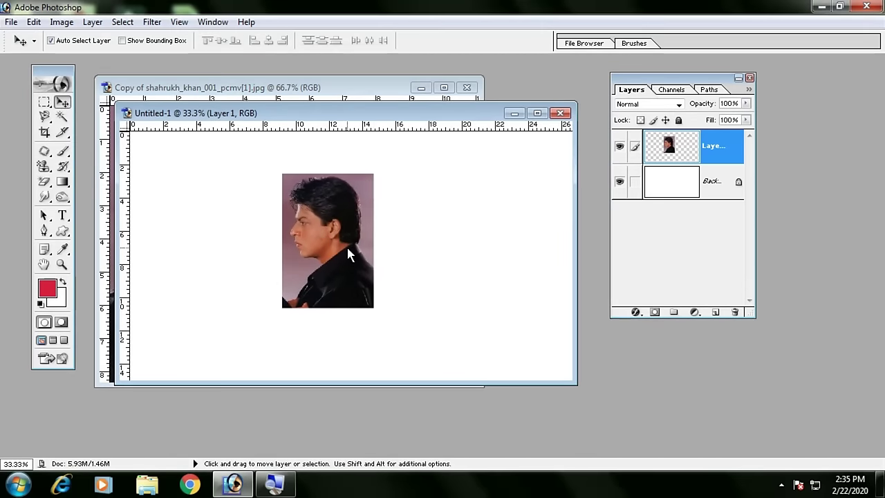
key("ctrl+t")
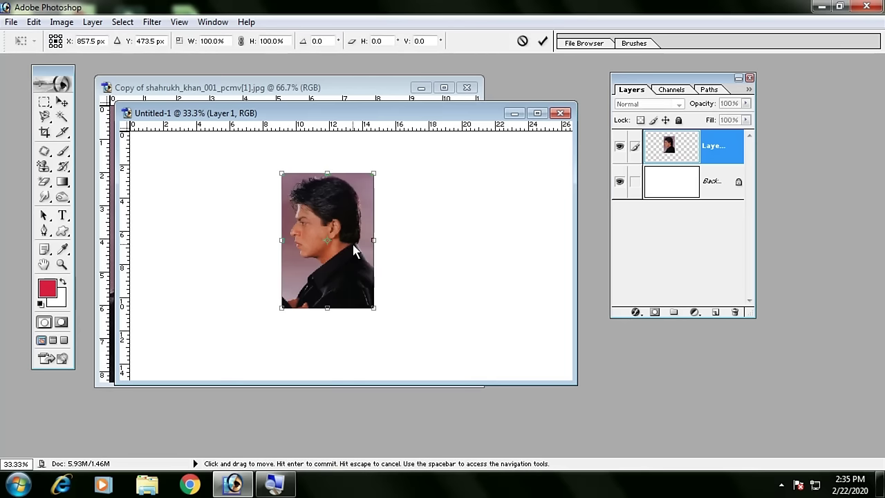
- Start a Free Transform on the portrait layer and try enlarging and widening it
key("Return")
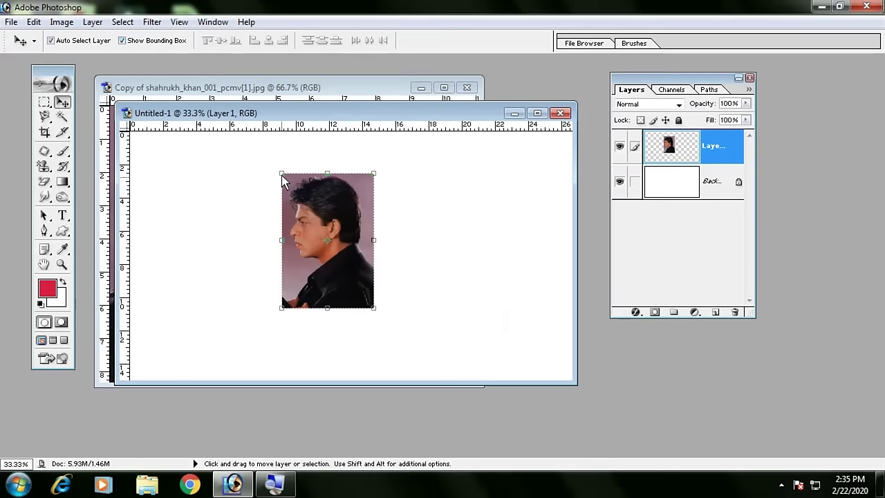
left_click(122, 40)
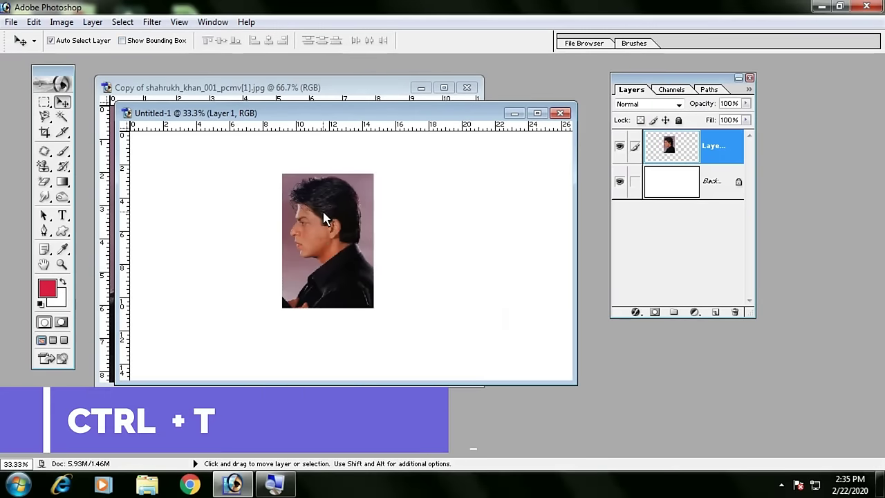
key("ctrl+t")
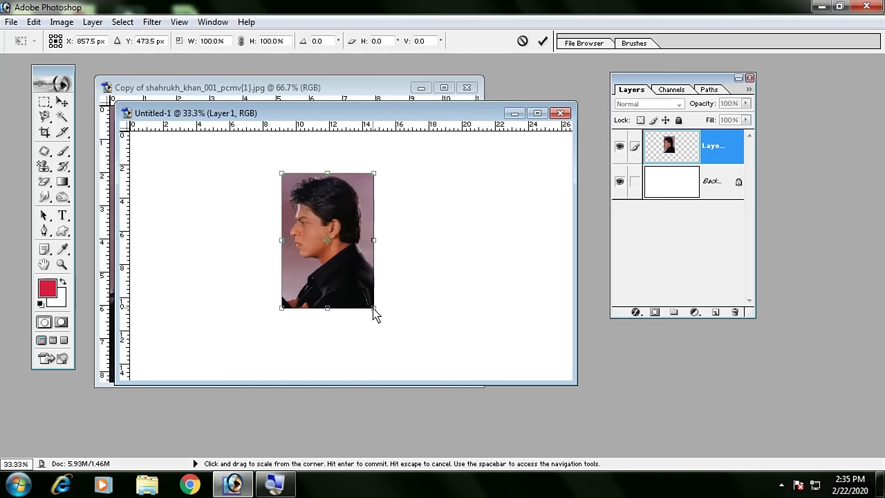
left_click_drag(374, 313, 398, 344)
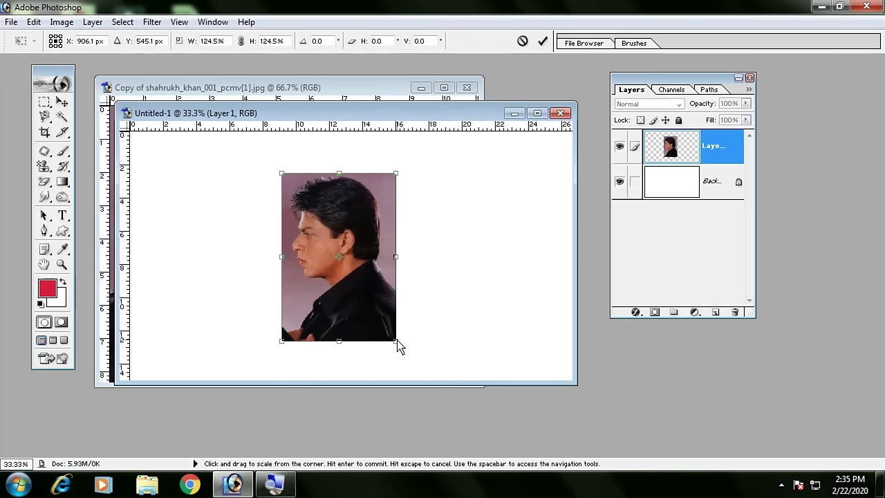
left_click_drag(402, 257, 549, 262)
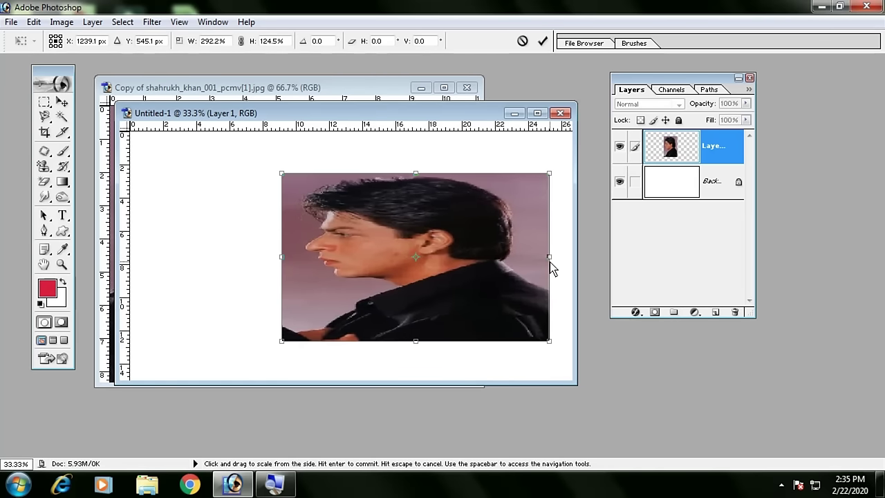
left_click_drag(551, 269, 563, 269)
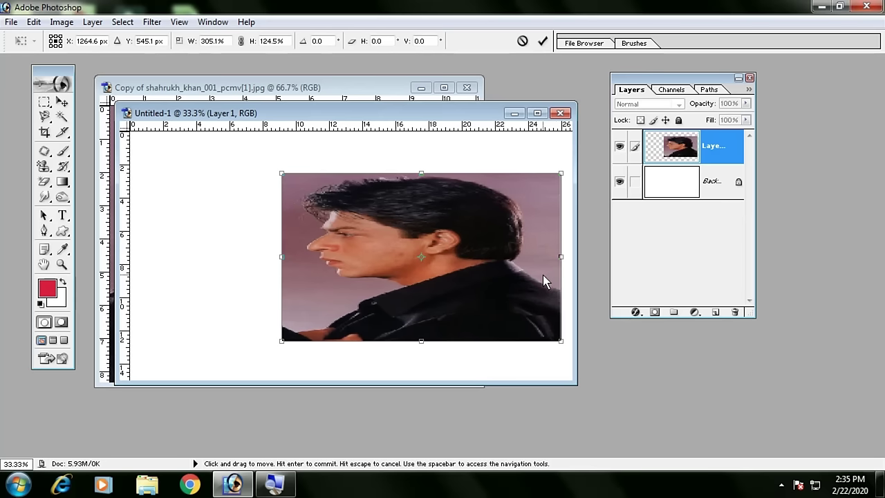
- Undo the stretch and scale the portrait proportionally to 164.8%, nudging it into place
key("ctrl+z")
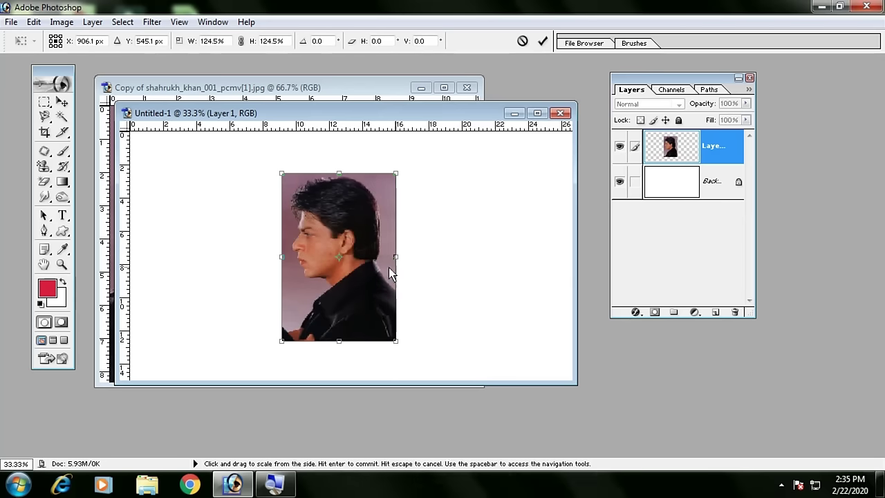
left_click_drag(381, 299, 368, 291)
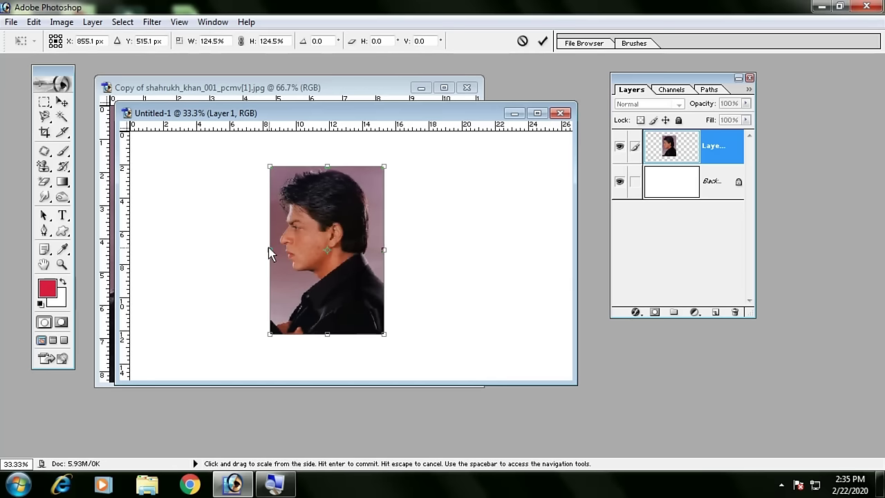
mouse_move(270, 250)
left_mouse_down()
mouse_move(344, 253)
mouse_move(264, 253)
left_mouse_up()
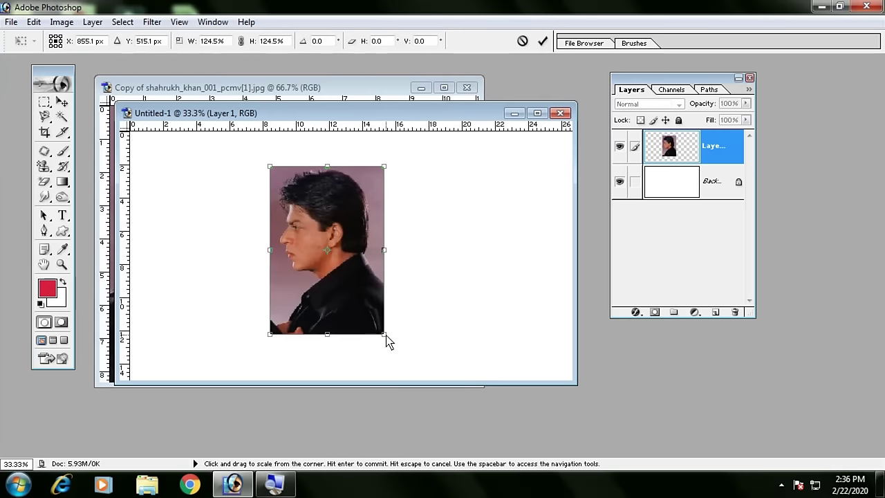
left_click_drag(386, 335, 394, 347)
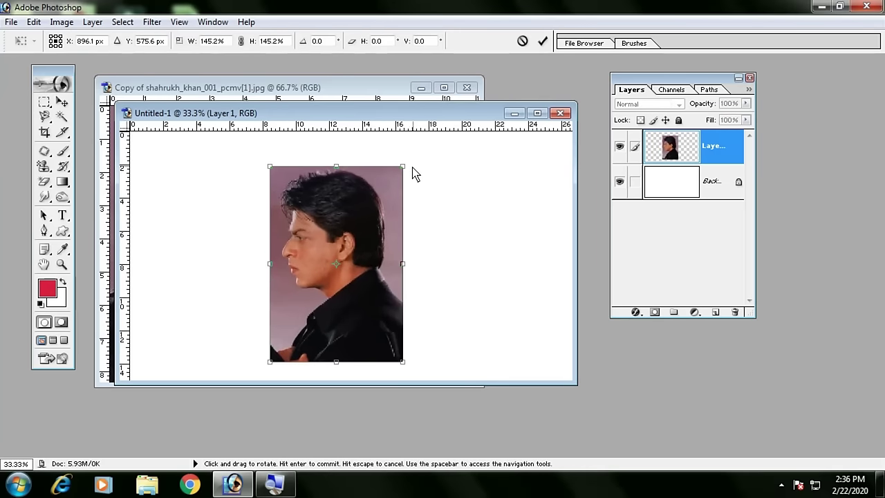
left_click_drag(404, 168, 435, 155)
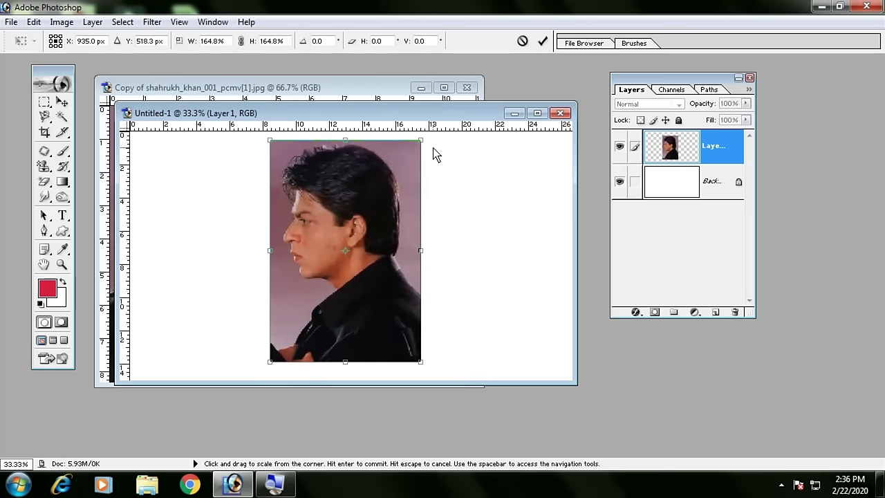
left_click_drag(403, 203, 394, 210)
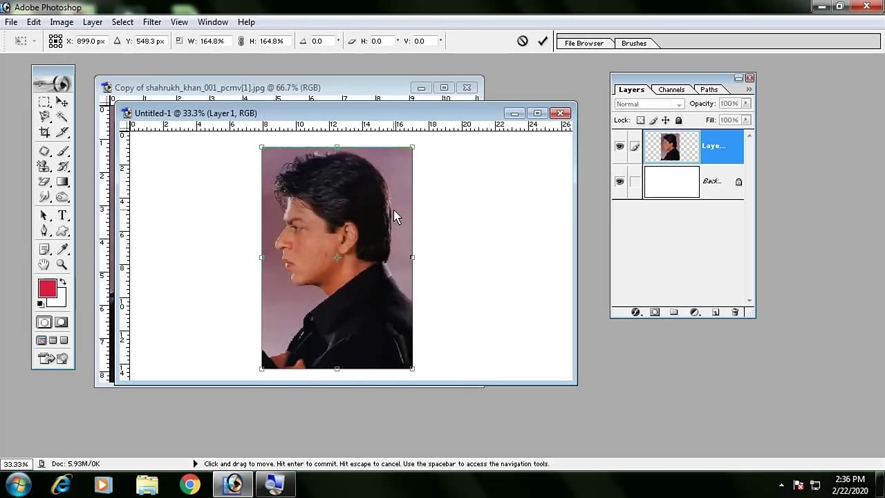
- Commit the transform and drag the entire two-men photo into Untitled-1 as a new layer
key("Return")
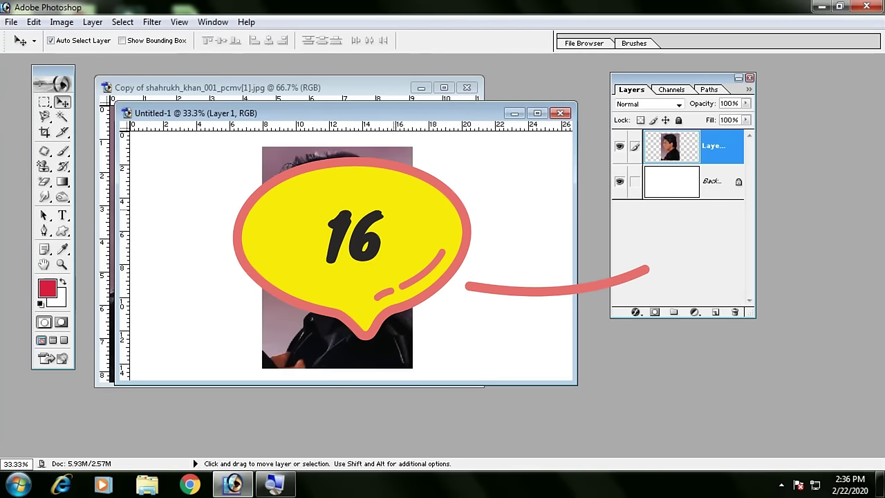
left_click_drag(298, 113, 443, 134)
left_click(224, 186)
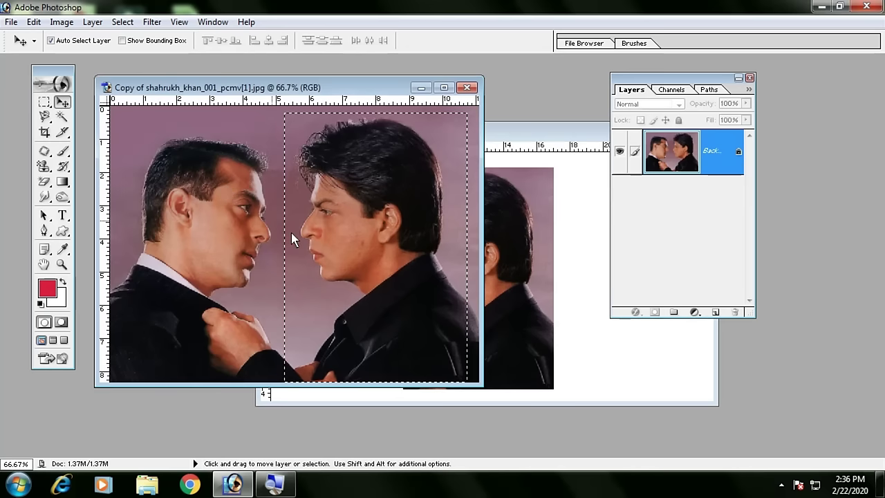
key("ctrl+d")
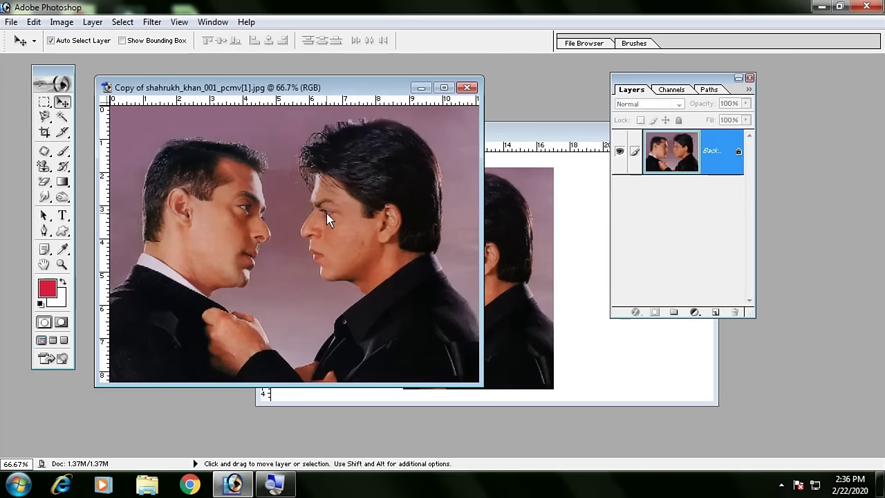
key("ctrl+a")
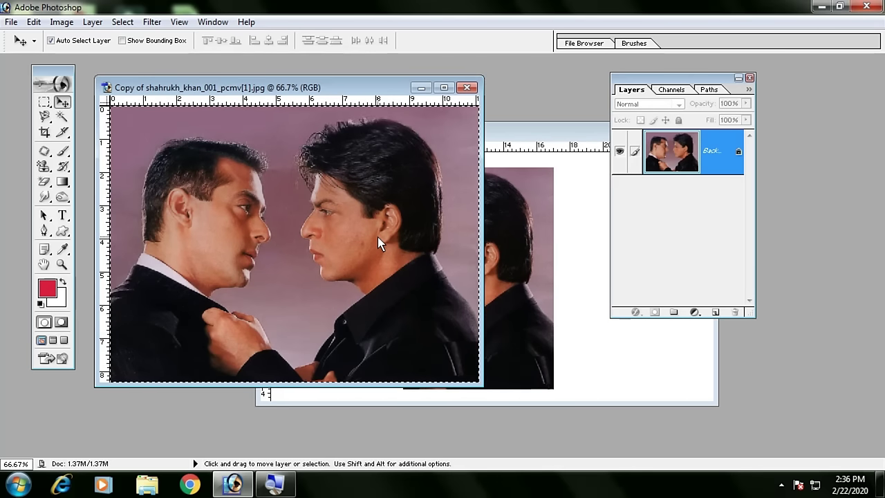
mouse_move(291, 246)
left_mouse_down()
mouse_move(517, 310)
mouse_move(550, 299)
left_mouse_up()
left_click_drag(484, 237, 375, 277)
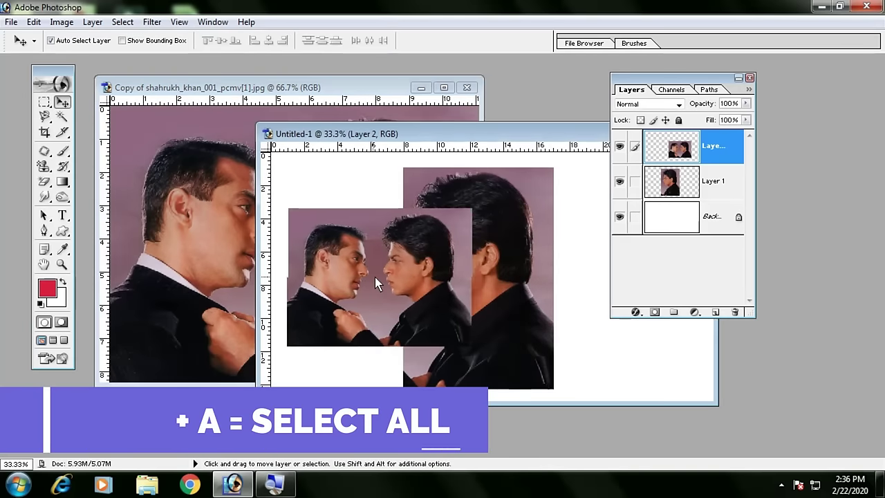
- Delete the added Layer 2, move the portrait right, and select all of the two-men photo
left_click(734, 312)
left_click(407, 192)
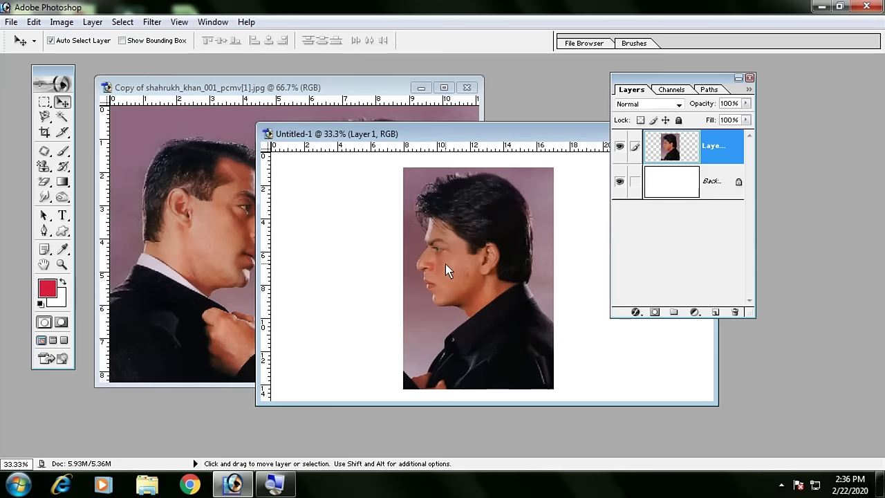
left_click_drag(445, 264, 534, 264)
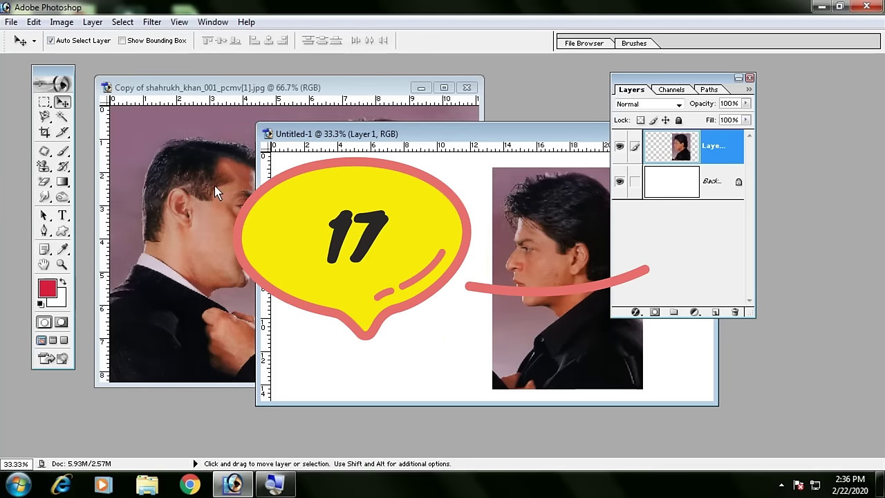
left_click(214, 186)
key("ctrl+a")
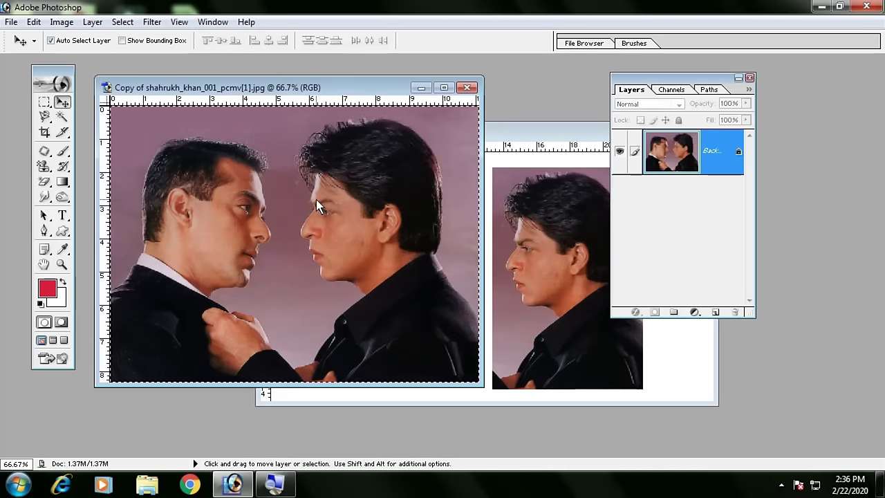
- With the Rectangular Marquee, try several rectangles around the right man's face
key("ctrl+d")
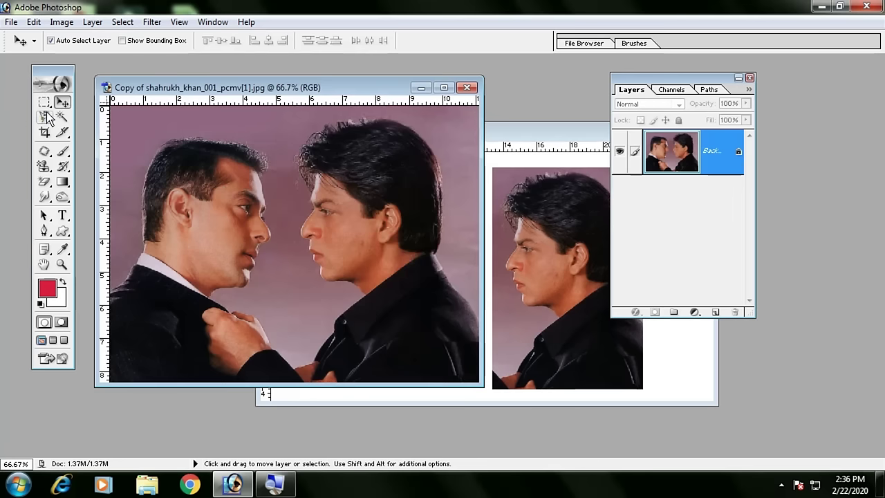
left_click(44, 101)
left_click_drag(247, 149, 385, 283)
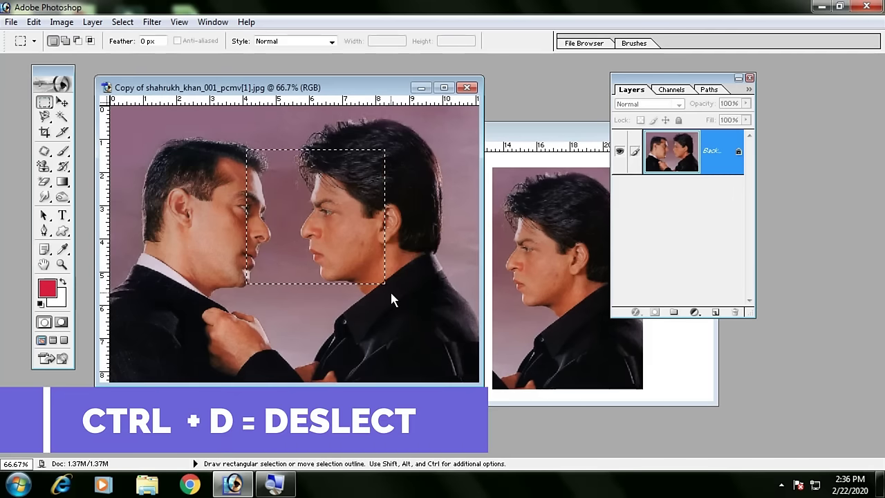
key("ctrl+d")
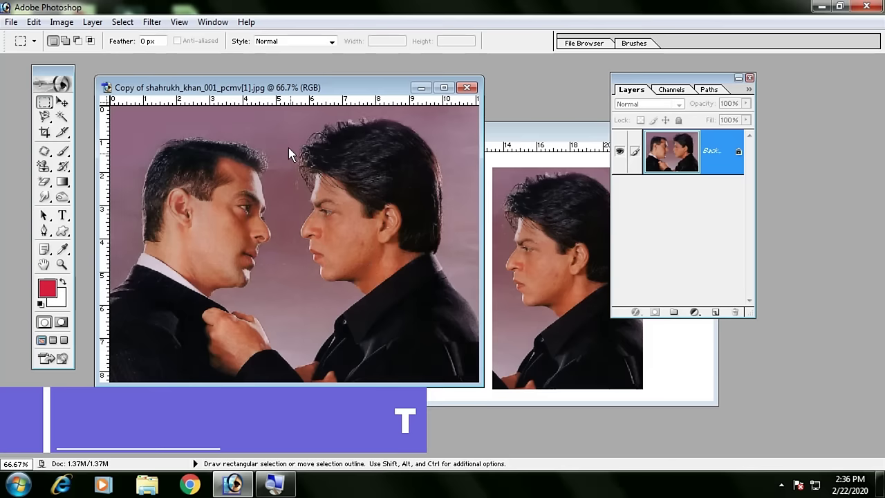
left_click_drag(284, 135, 377, 228)
left_click_drag(442, 328, 443, 330)
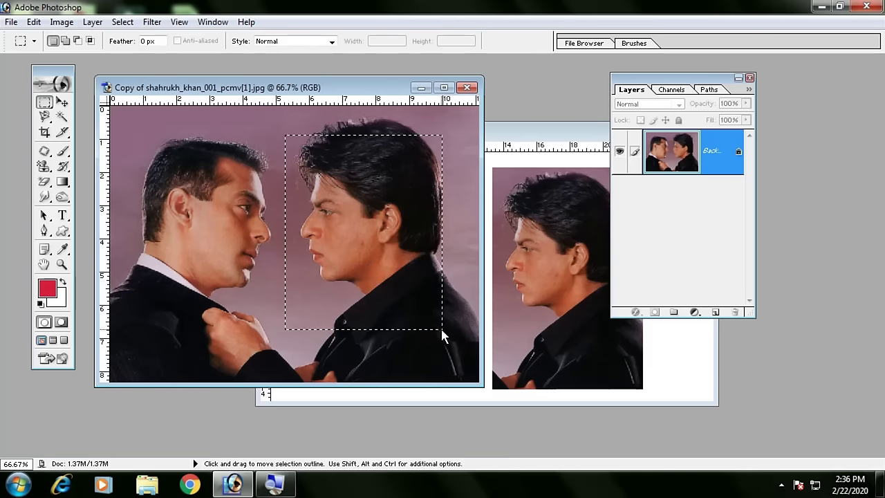
left_click(442, 330)
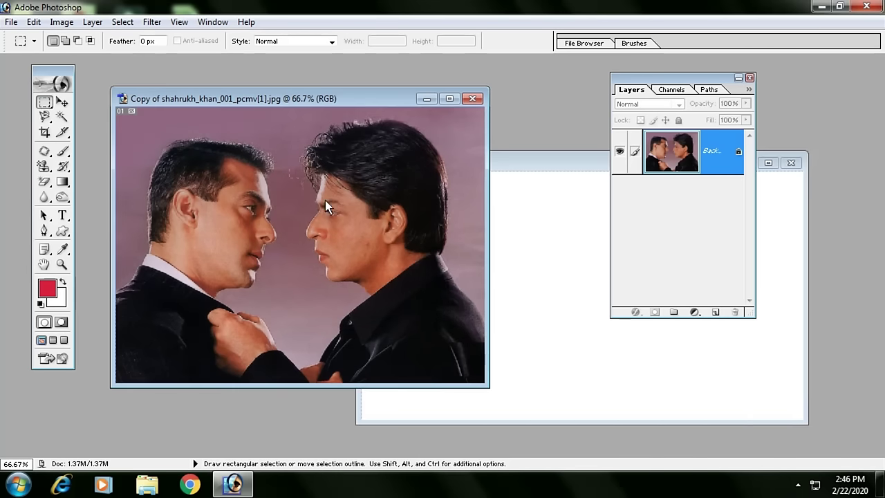
- Select the right man's face, then deselect and reselect it twice with Ctrl+D and Ctrl+Shift+D
left_click_drag(289, 147, 415, 290)
key("ctrl+d")
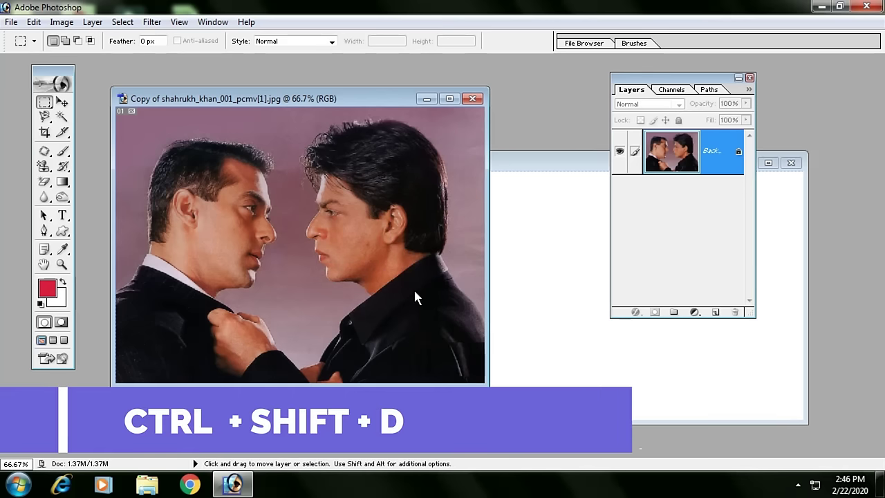
key("ctrl+shift+d")
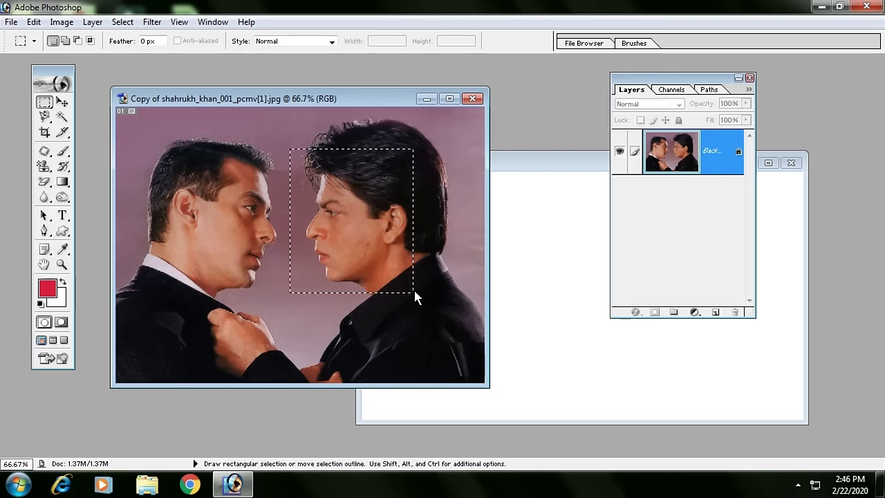
key("ctrl+d")
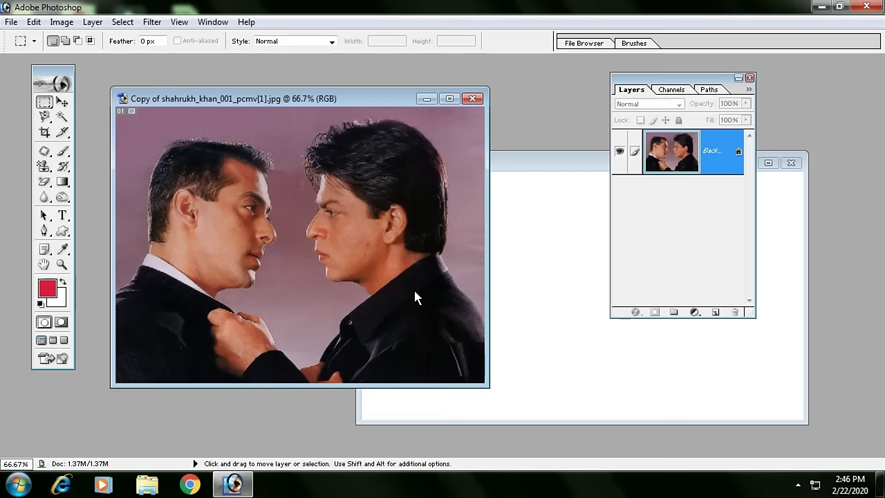
key("ctrl+shift+d")
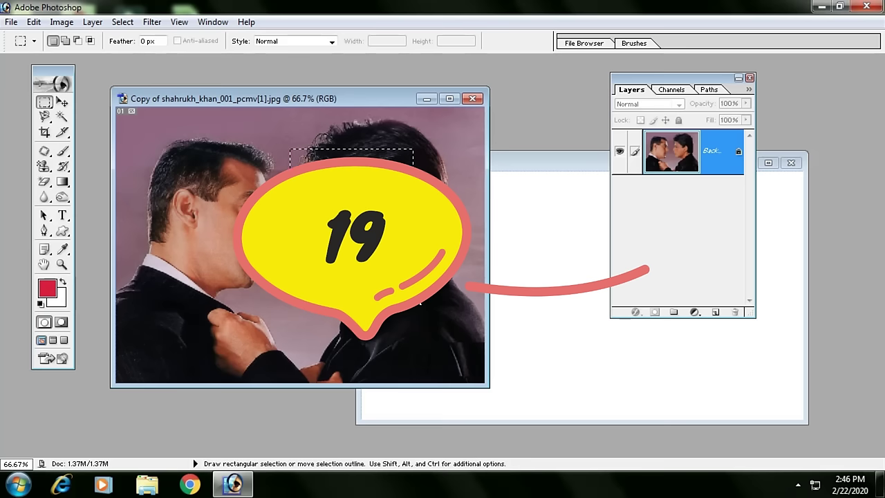
- Copy the selected face into Untitled-1 with the Move tool and return to the photo
left_click(62, 103)
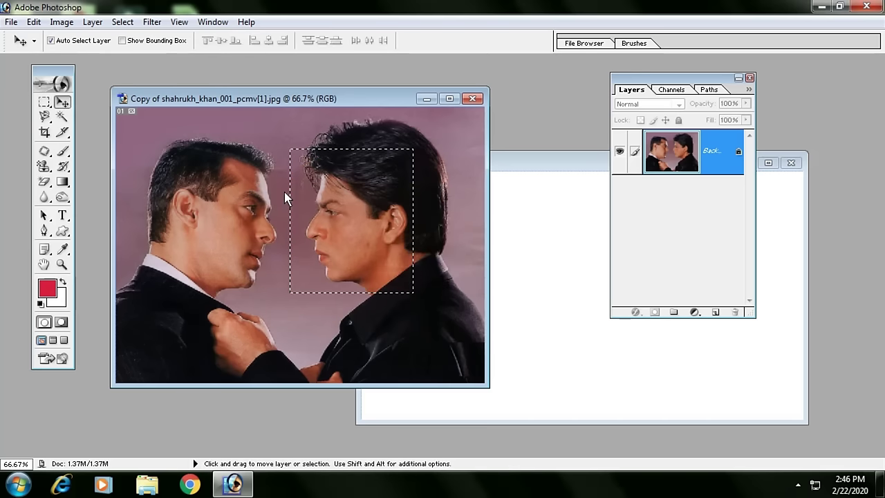
mouse_move(413, 239)
left_mouse_down()
mouse_move(601, 332)
mouse_move(618, 355)
mouse_move(544, 347)
left_mouse_up()
left_click(268, 252)
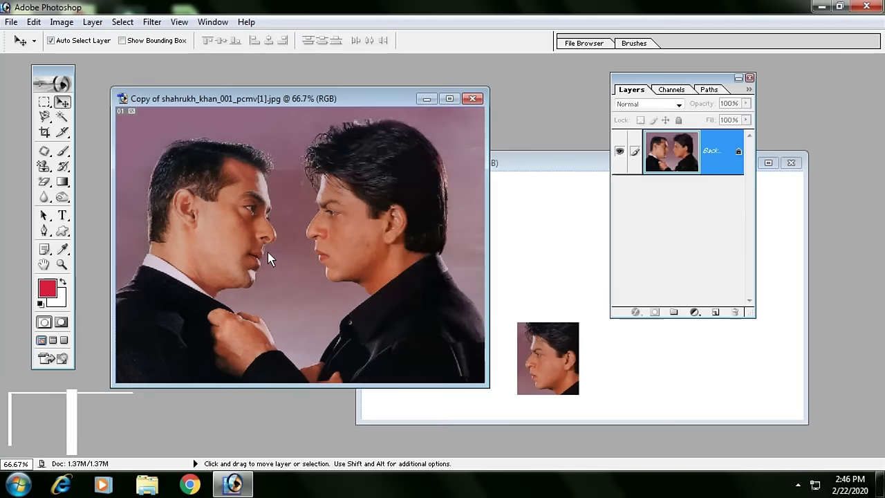
- Copy the photo minus the face into Untitled-1 and move the small face into the gap
key("ctrl+shift+i")
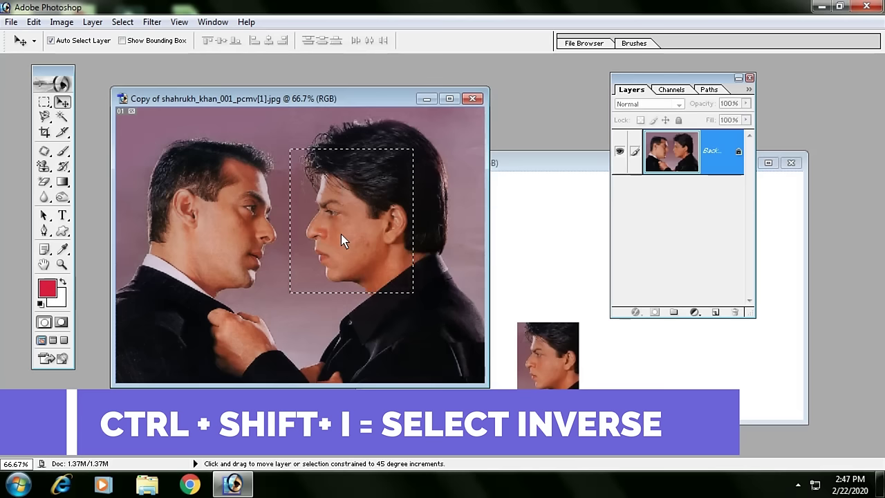
key("ctrl+shift+i")
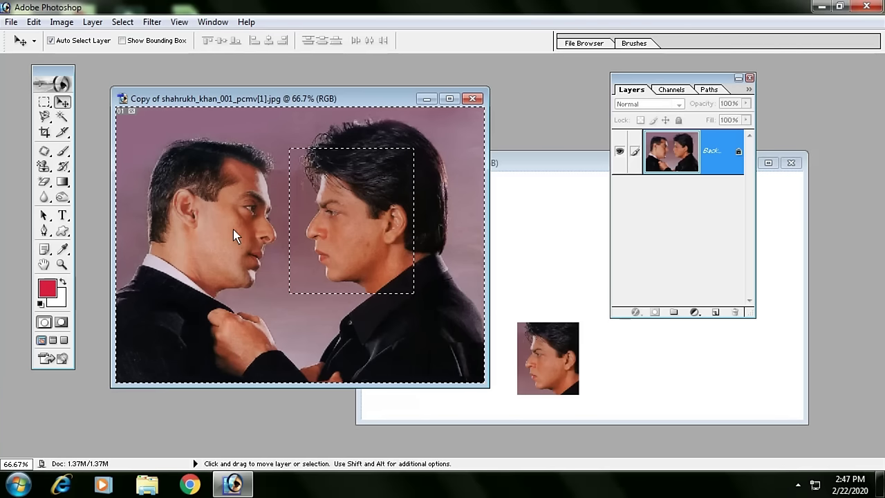
left_click_drag(288, 235, 413, 295)
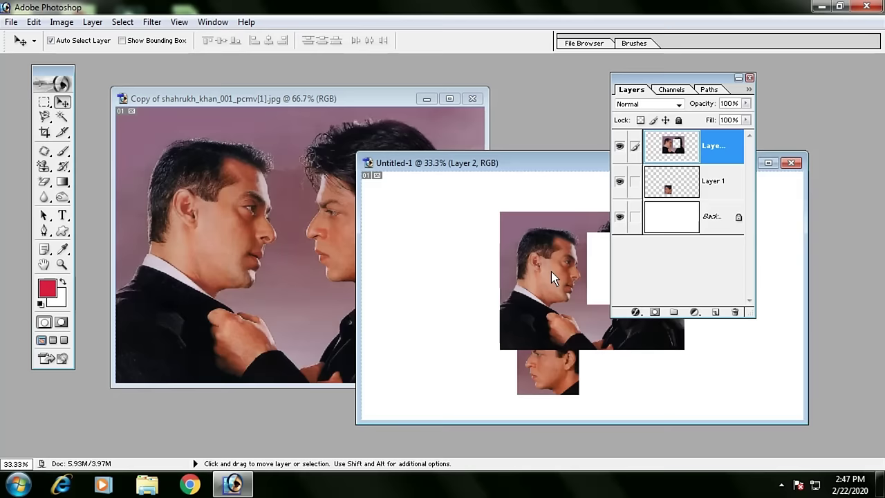
left_click_drag(551, 272, 423, 242)
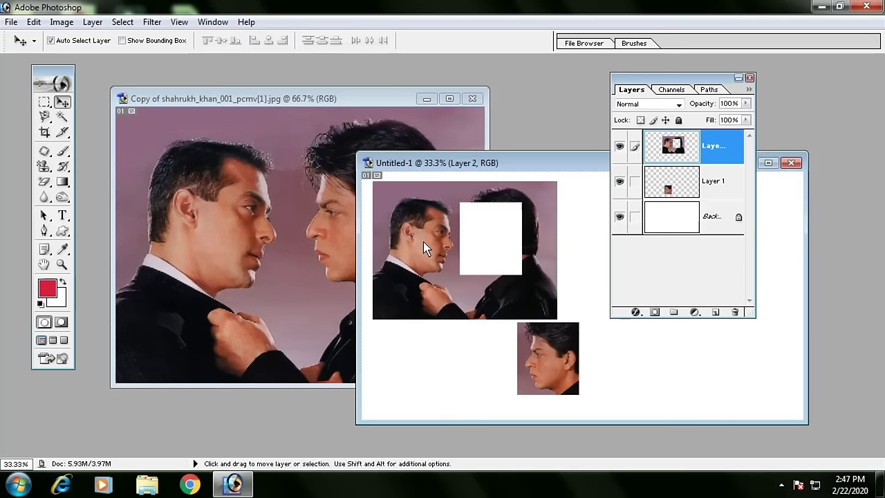
left_click_drag(559, 326, 491, 233)
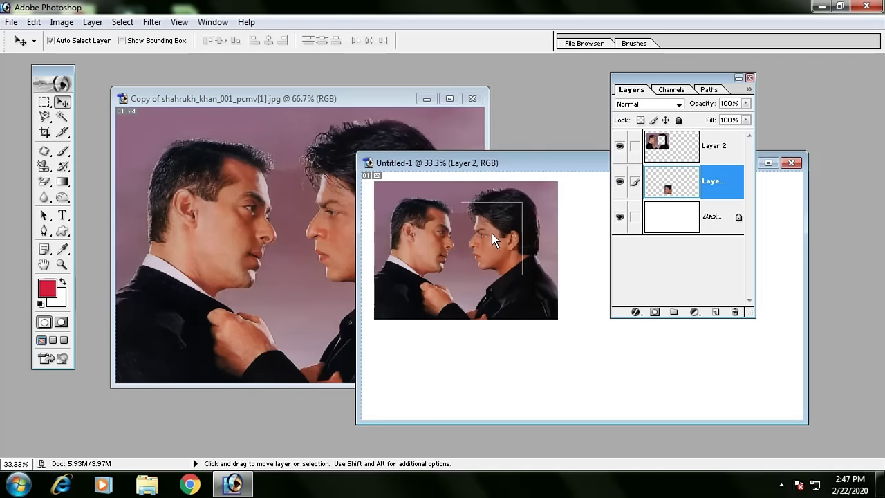
left_click(243, 223)
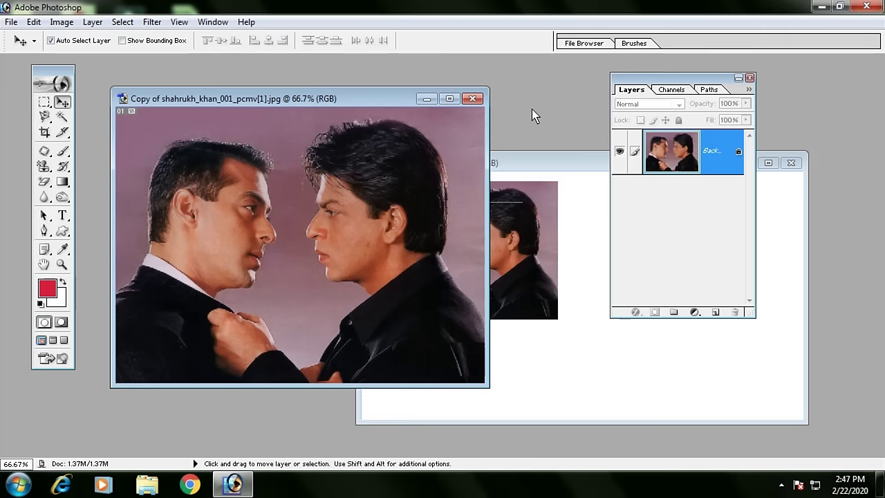
- Open the folder-lock thumbnail image from the Open dialog
key("ctrl+o")
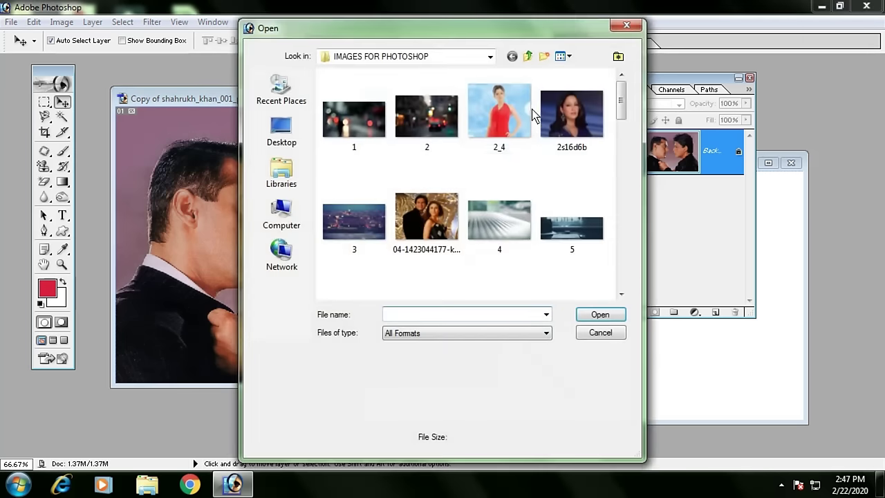
left_click(529, 126)
scroll(529, 131, "down", 3)
scroll(527, 137, "down", 3)
scroll(525, 138, "down", 3)
scroll(524, 141, "down", 3)
scroll(523, 143, "down", 3)
scroll(520, 146, "down", 2)
scroll(517, 152, "up", 5)
left_click(428, 215)
double_click(454, 228)
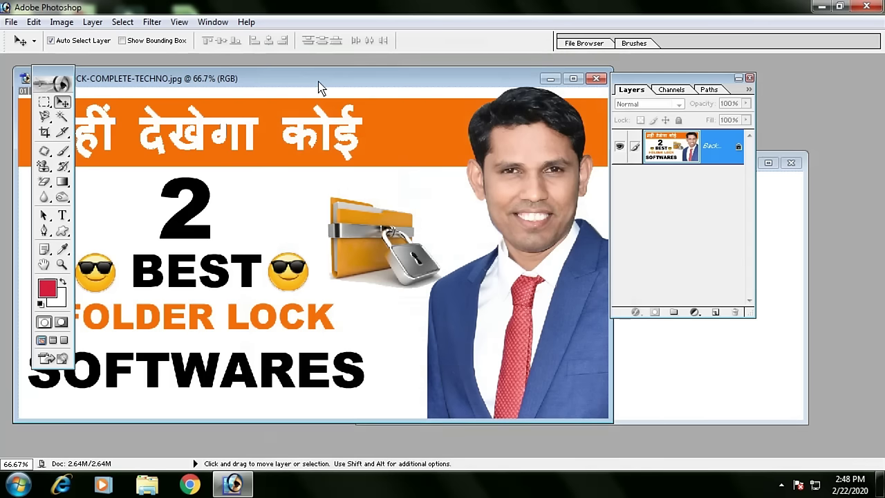
left_click_drag(319, 87, 222, 80)
- Crop the image down to the man in the suit on the right
key("c")
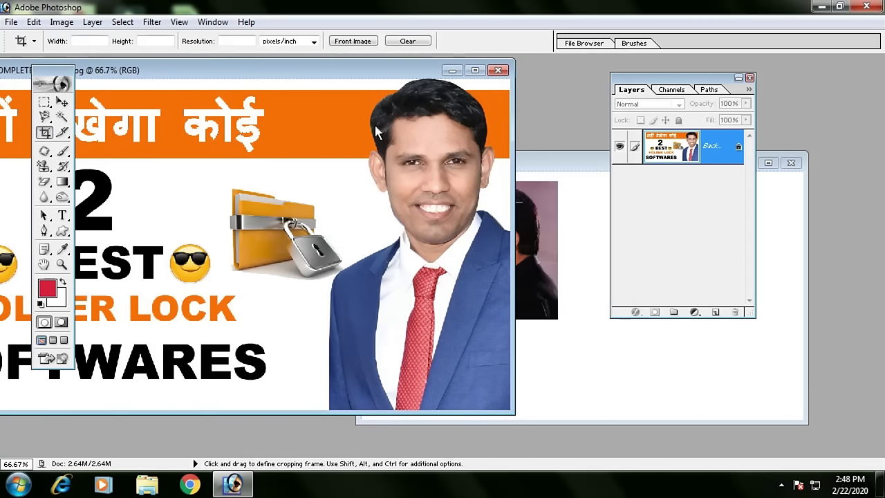
left_click_drag(331, 90, 537, 423)
left_click(62, 132)
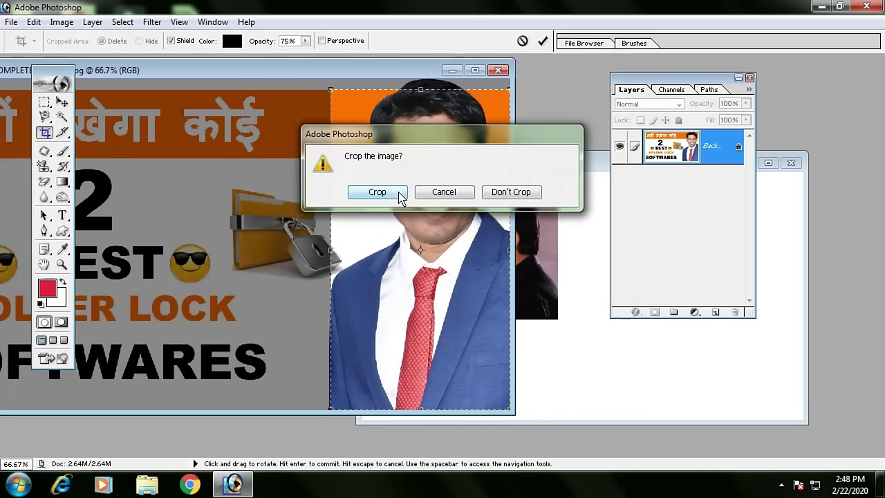
left_click(401, 197)
- Centre the cropped image window and open the Liquify filter with Ctrl+Shift+X
left_click(112, 75)
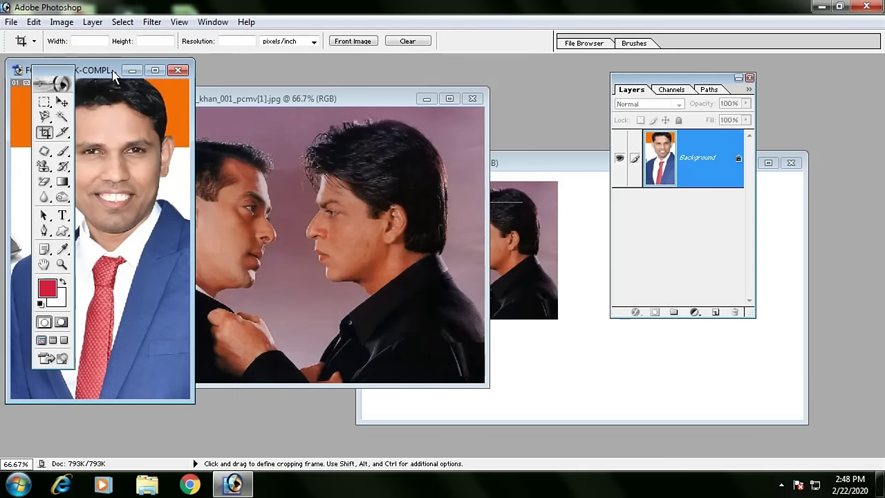
left_click_drag(115, 75, 364, 79)
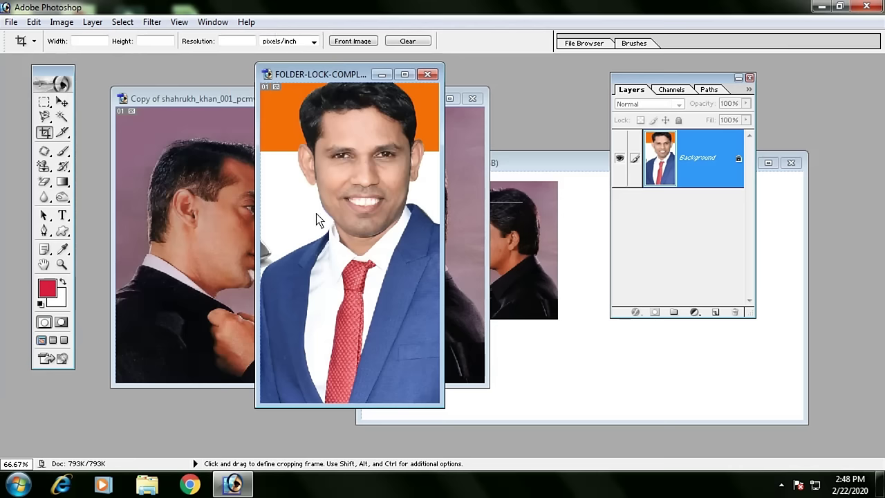
key("ctrl")
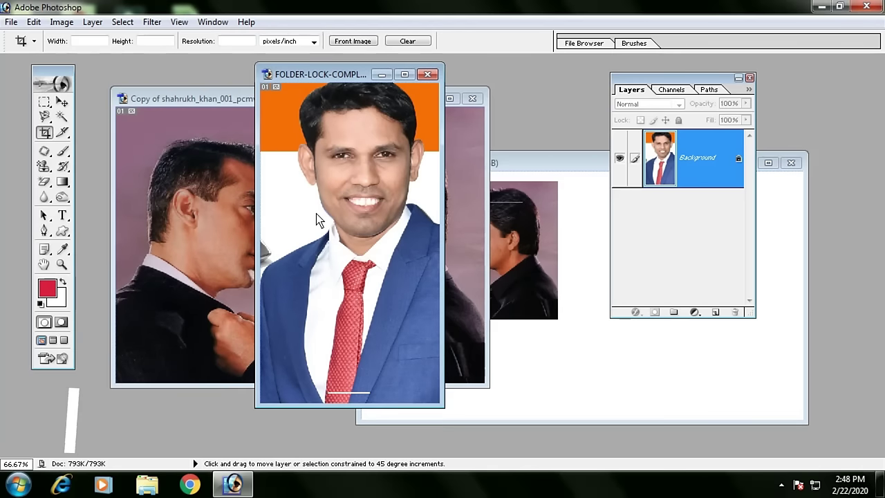
key("ctrl+shift+x")
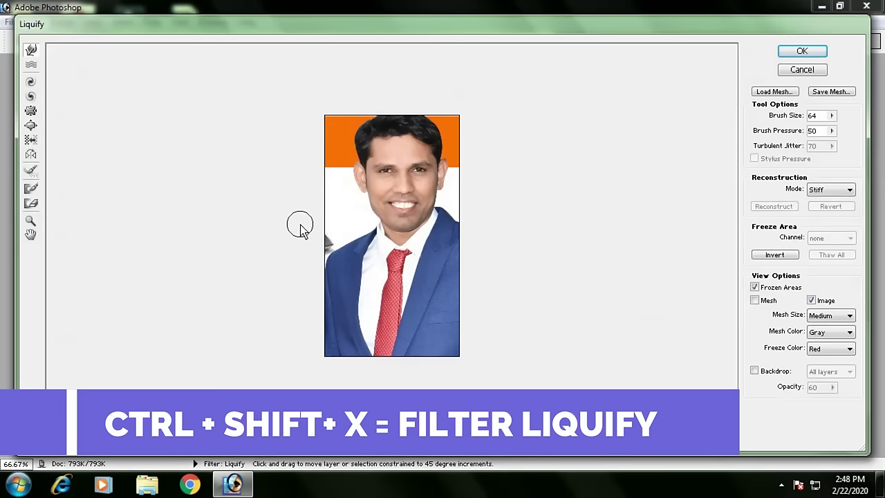
- Zoom the Liquify preview to 100% and Forward Warp the nose, mouth and right ear, undoing each
key("ctrl+plus")
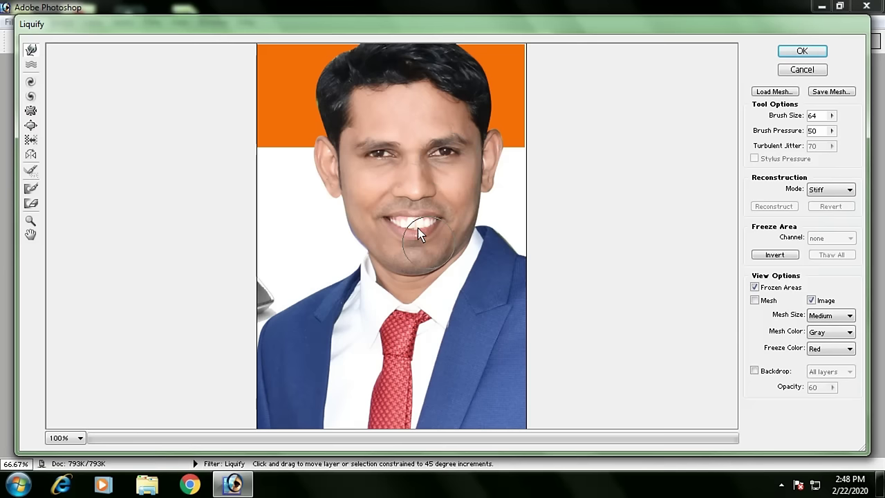
left_click_drag(407, 177, 415, 232)
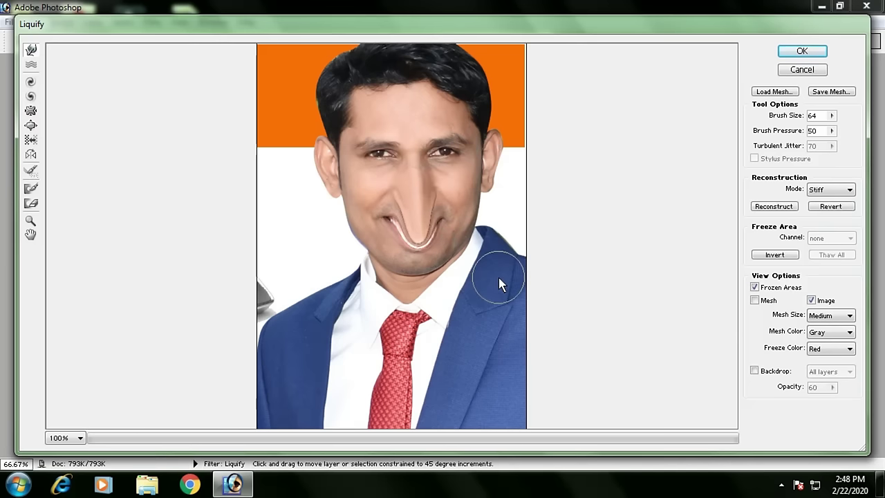
key("ctrl+z")
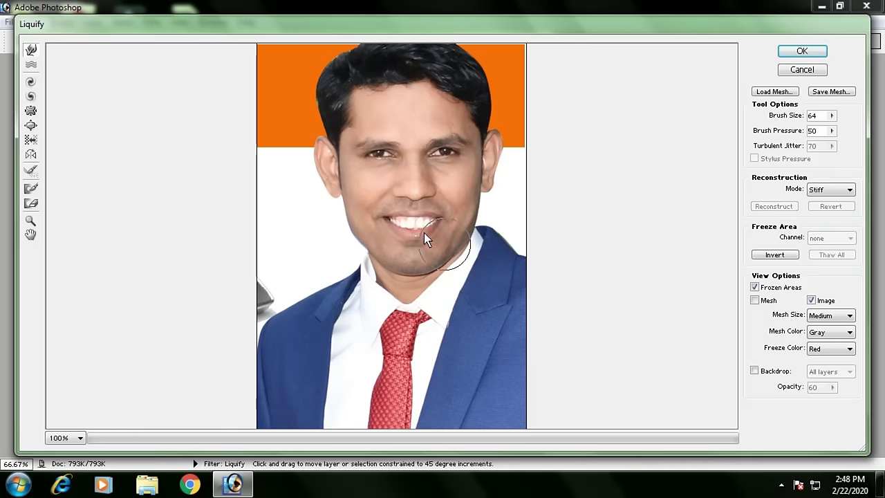
left_click_drag(360, 209, 311, 214)
key("ctrl+z")
mouse_move(484, 173)
left_mouse_down()
mouse_move(517, 139)
mouse_move(523, 181)
left_mouse_up()
key("ctrl+z")
- Warp the left ear and hairline, undoing edits, then reset the face
left_click_drag(316, 148, 338, 164)
key("ctrl+z")
mouse_move(374, 110)
left_mouse_down()
mouse_move(425, 84)
mouse_move(407, 83)
left_mouse_up()
key("ctrl+z")
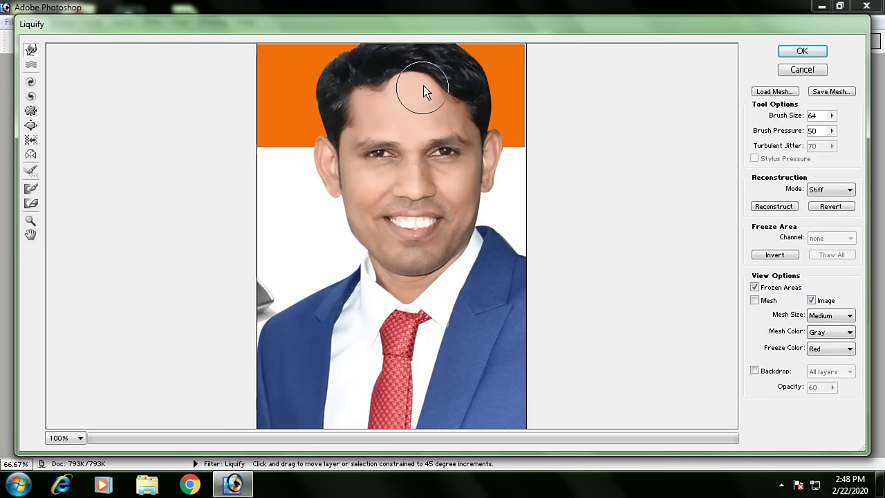
mouse_move(452, 104)
left_mouse_down()
mouse_move(406, 94)
mouse_move(427, 70)
mouse_move(455, 97)
mouse_move(430, 105)
mouse_move(436, 69)
left_mouse_up()
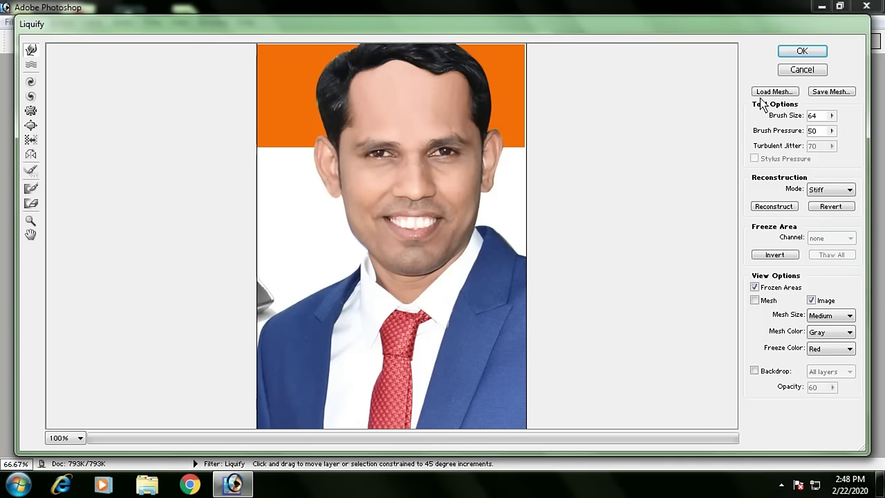
left_click(807, 76, "alt")
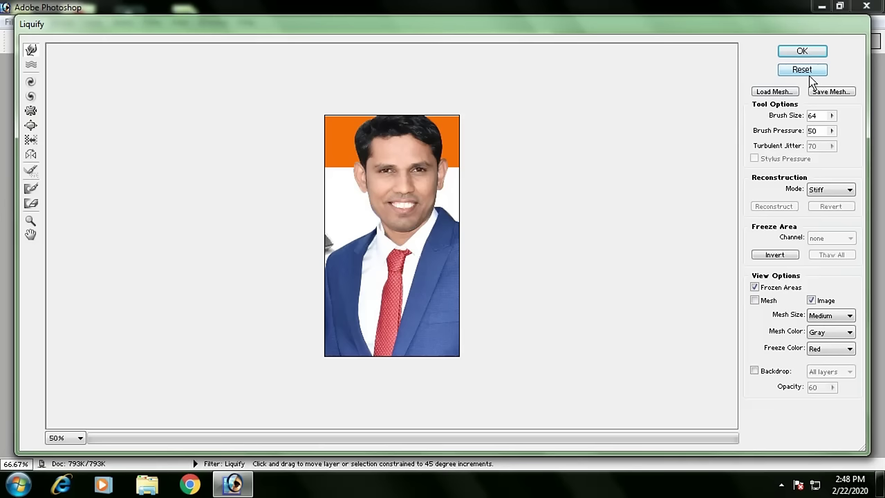
- Pucker the face with a 376 brush, then undo the pucker
key("ctrl+plus")
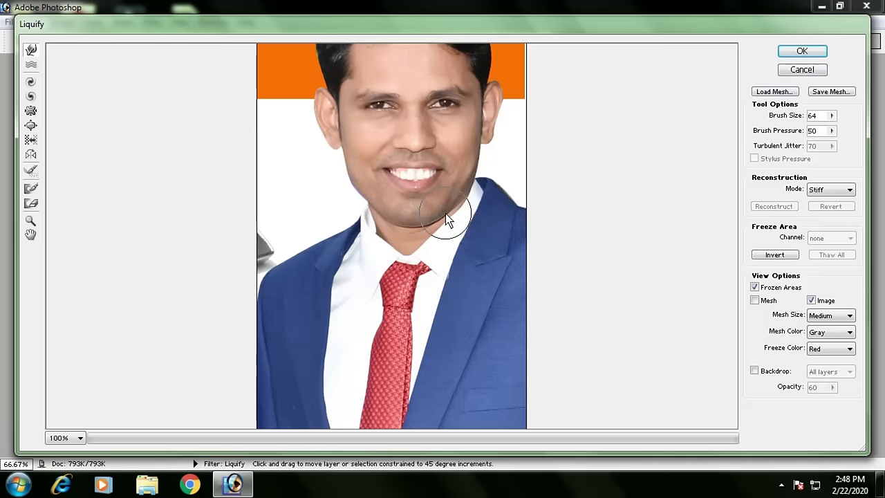
left_click(31, 83)
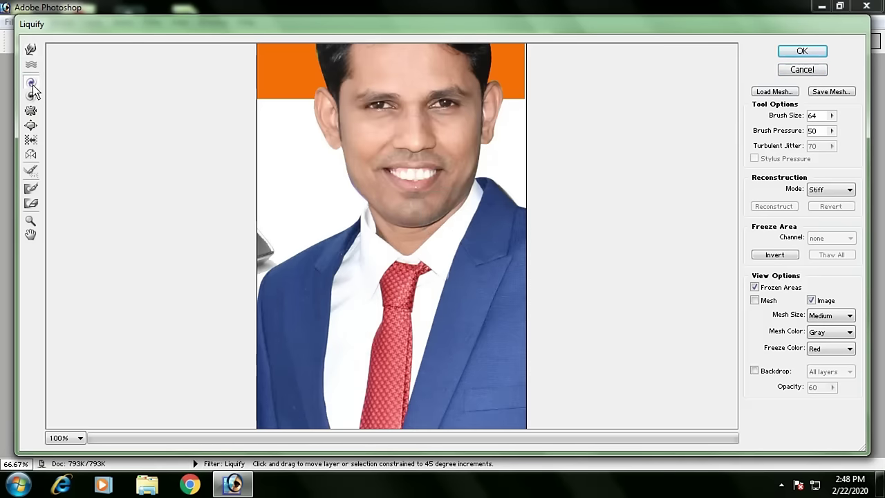
left_click(31, 111)
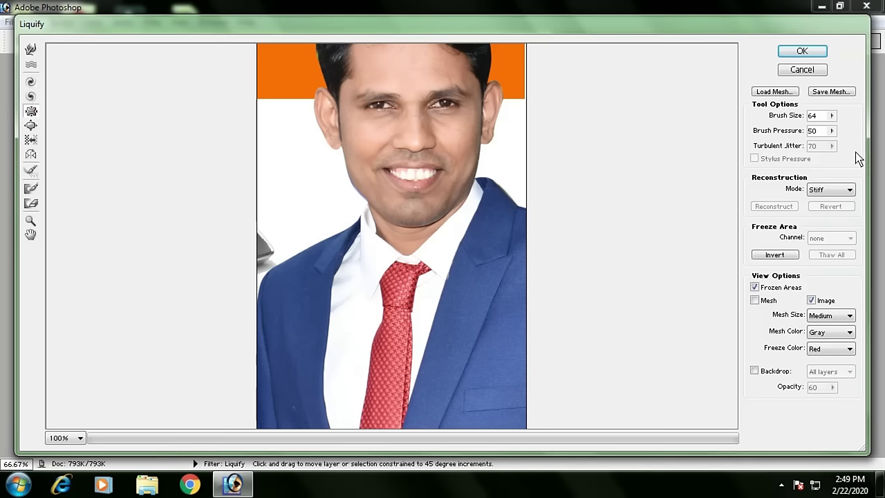
left_click(832, 115)
left_click_drag(834, 123, 830, 133)
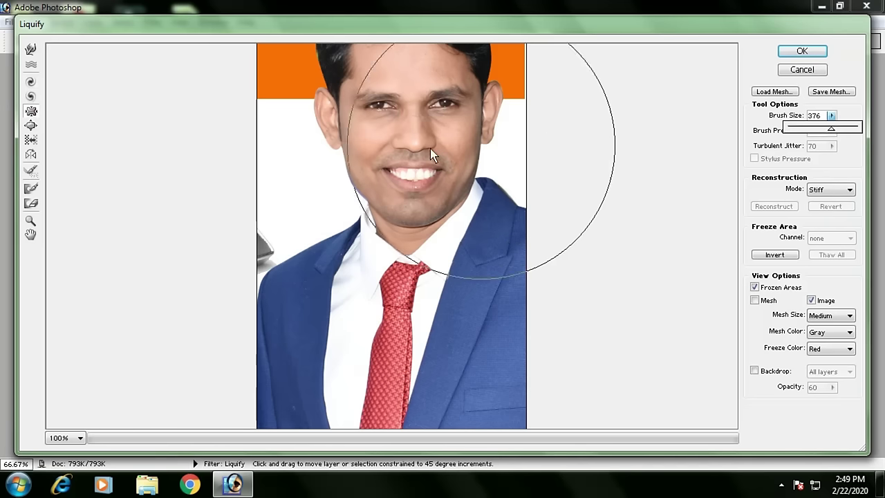
left_click(396, 157)
mouse_move(396, 156)
left_mouse_down()
mouse_move(415, 147)
mouse_move(490, 173)
left_mouse_up()
key("ctrl+z")
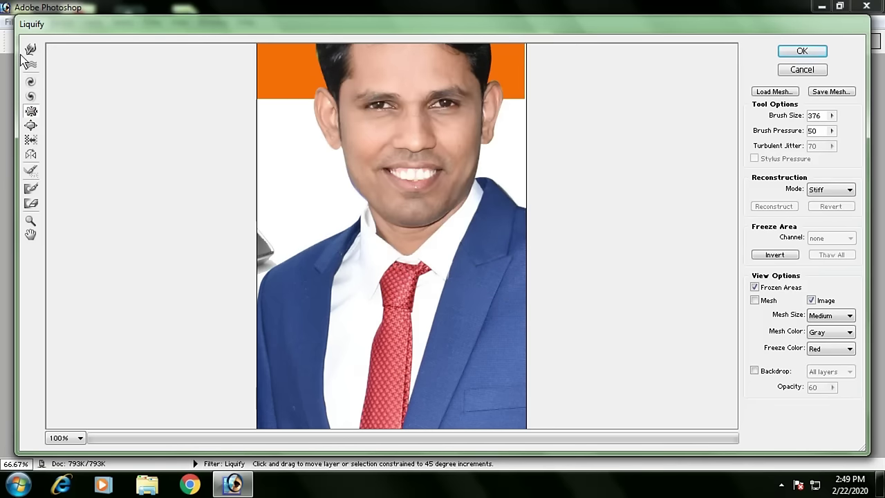
- Bloat the face, undo it, and cancel Liquify without applying changes
left_click(30, 126)
mouse_move(445, 122)
left_mouse_down()
mouse_move(373, 43)
mouse_move(503, 251)
left_mouse_up()
key("ctrl+alt+z")
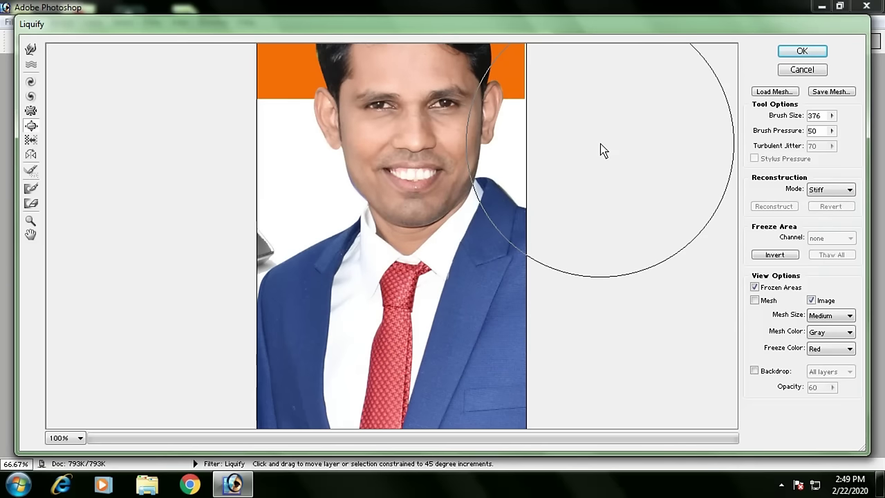
key("Escape")
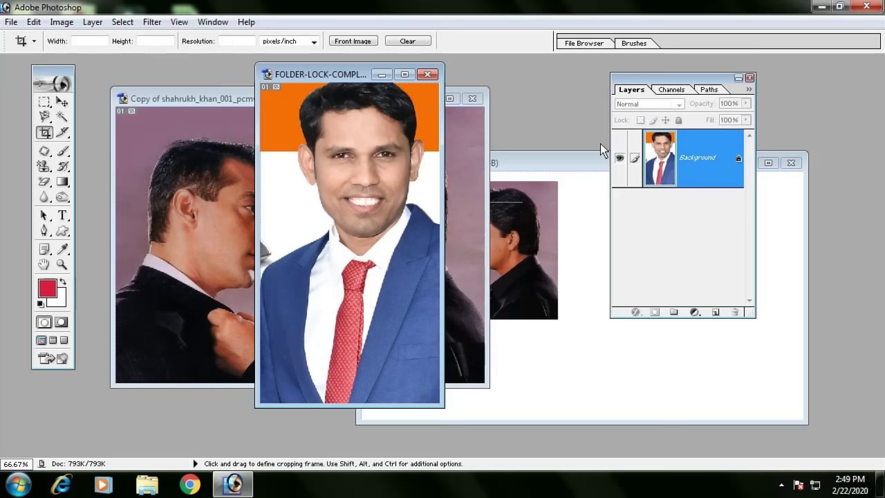
- Close the cropped folder-lock portrait without saving changes
left_click_drag(332, 76, 487, 86)
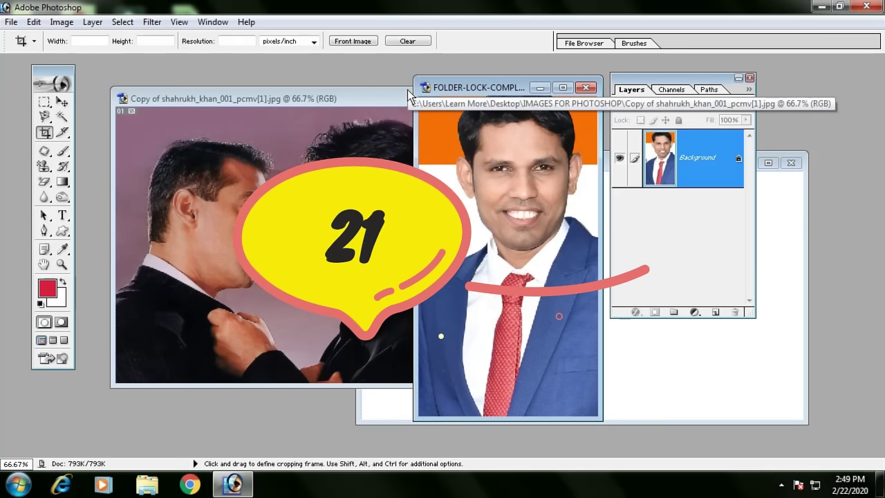
left_click_drag(451, 88, 198, 161)
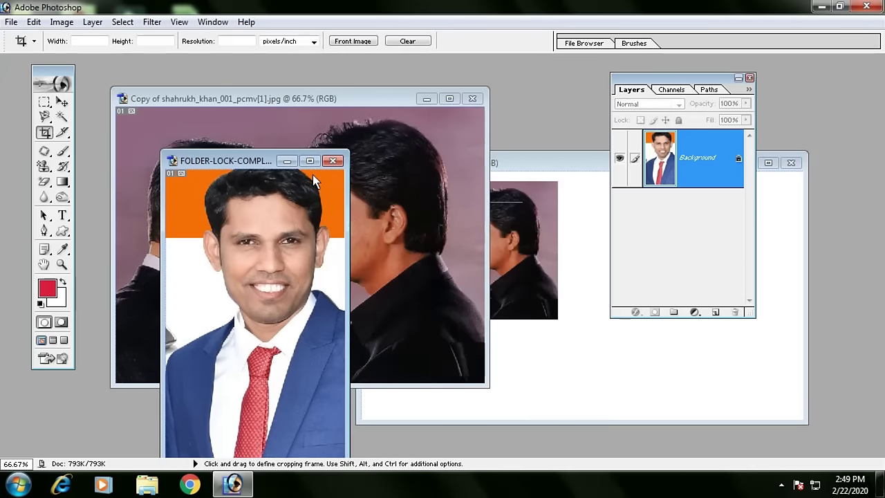
left_click(332, 160)
left_click(423, 195)
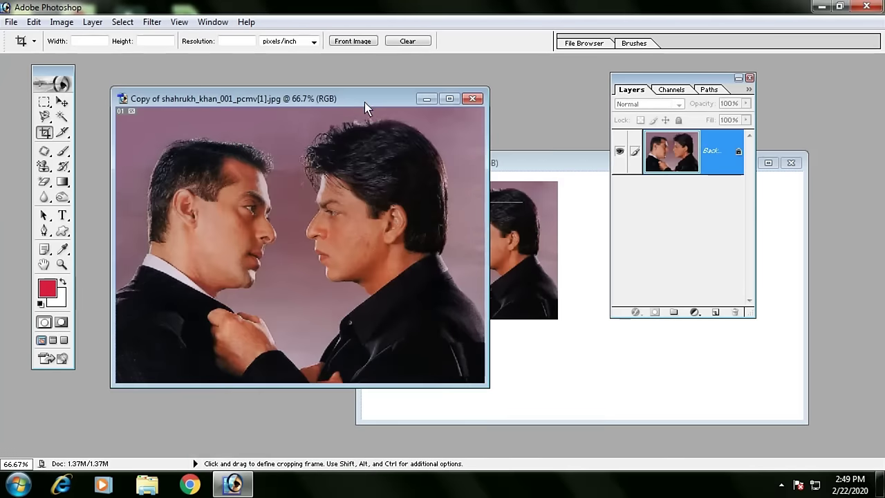
- Close the Untitled-1 composite without saving it
mouse_move(701, 181)
left_mouse_down()
mouse_move(570, 166)
mouse_move(279, 163)
left_mouse_up()
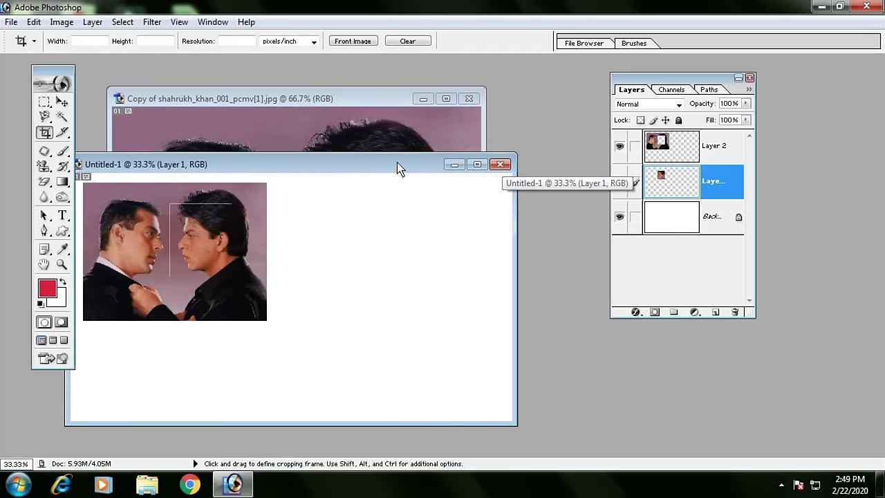
left_click(501, 163)
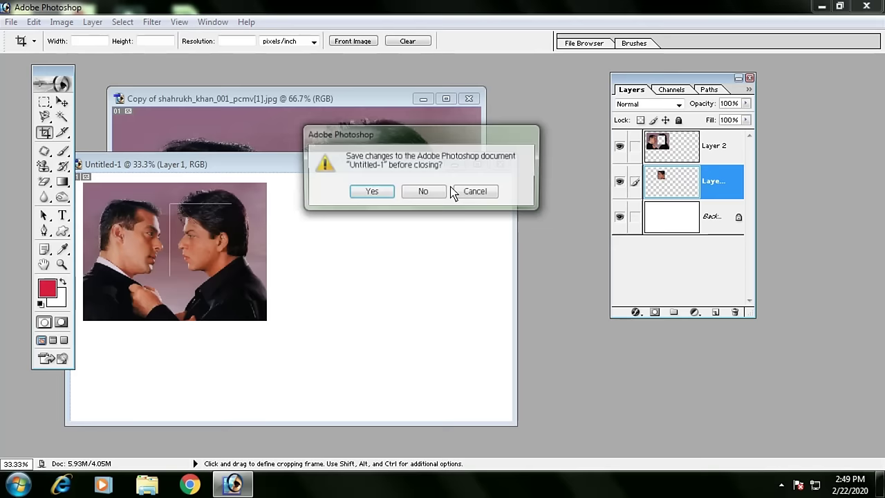
left_click(423, 191)
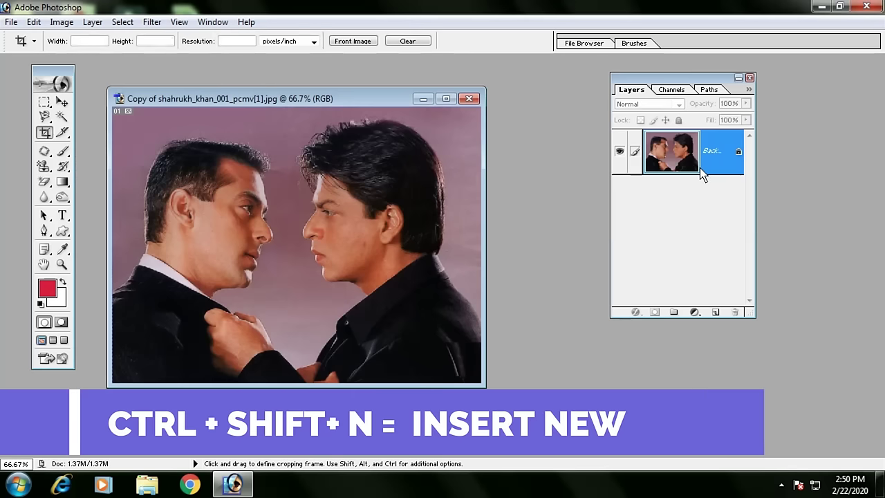
- Create empty Layers 1, 2 and 3, then duplicate Background with Ctrl+J
key("ctrl+shift+n")
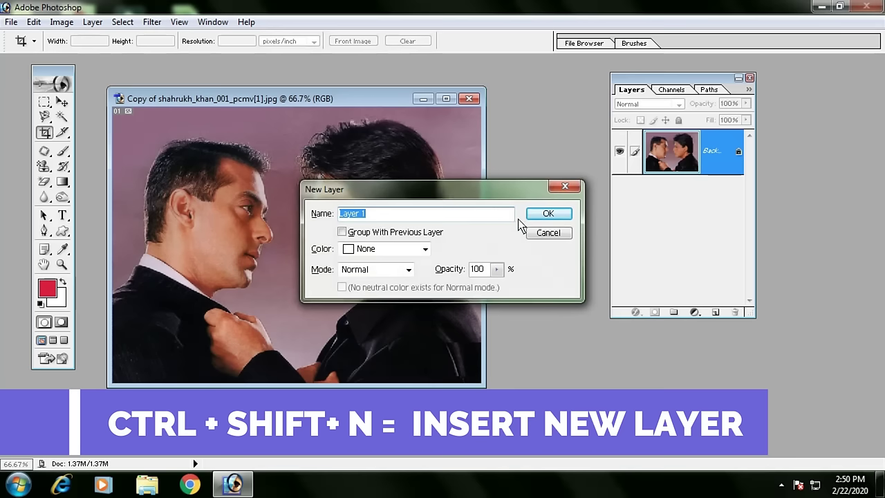
left_click(538, 215)
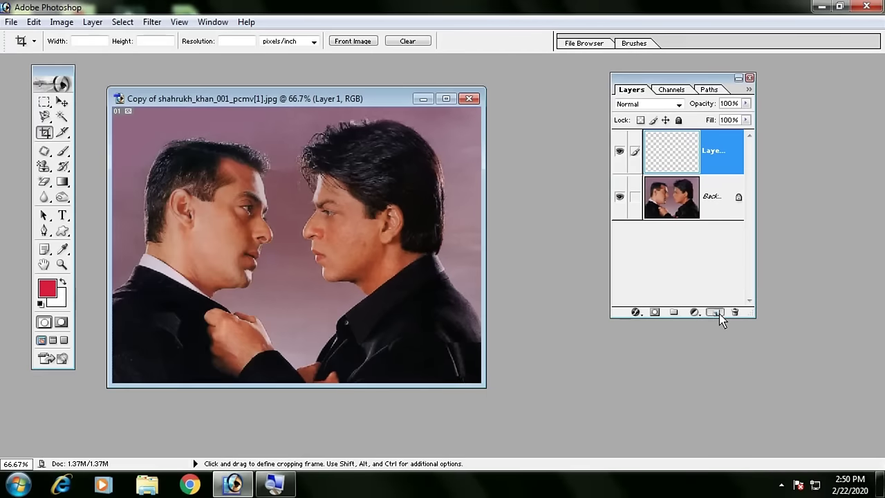
left_click(719, 313)
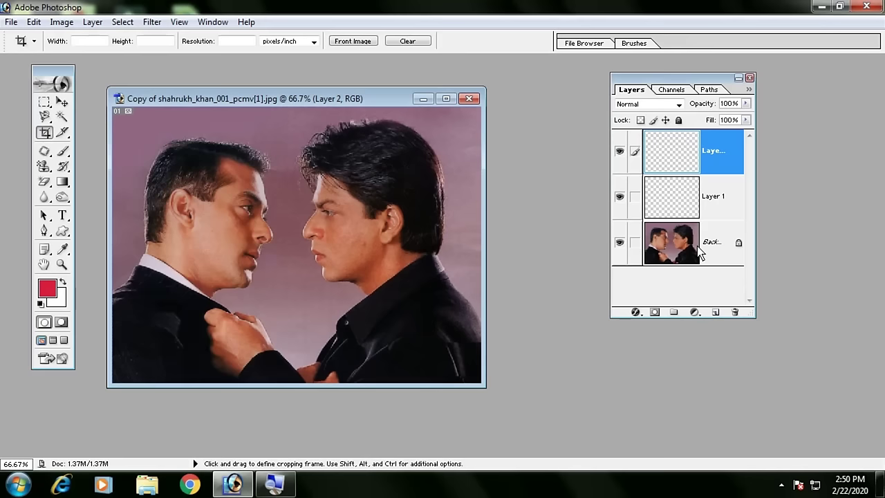
key("ctrl+shift+n")
key("Return")
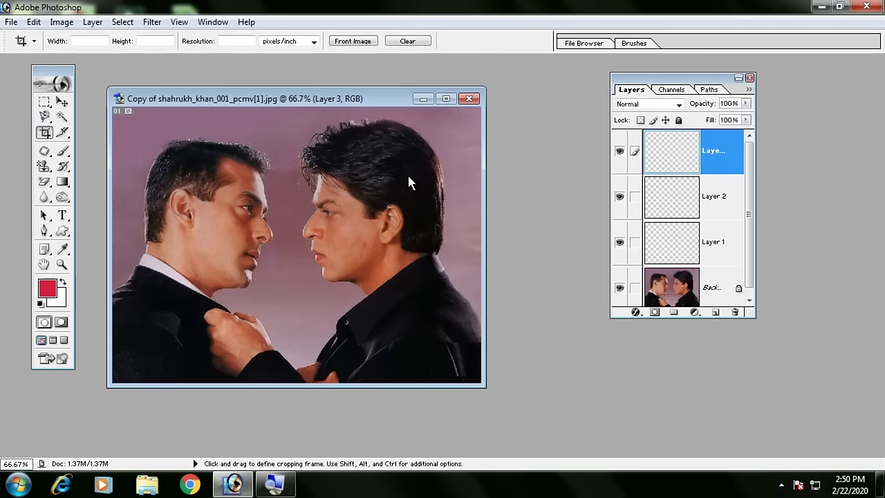
left_click(716, 301)
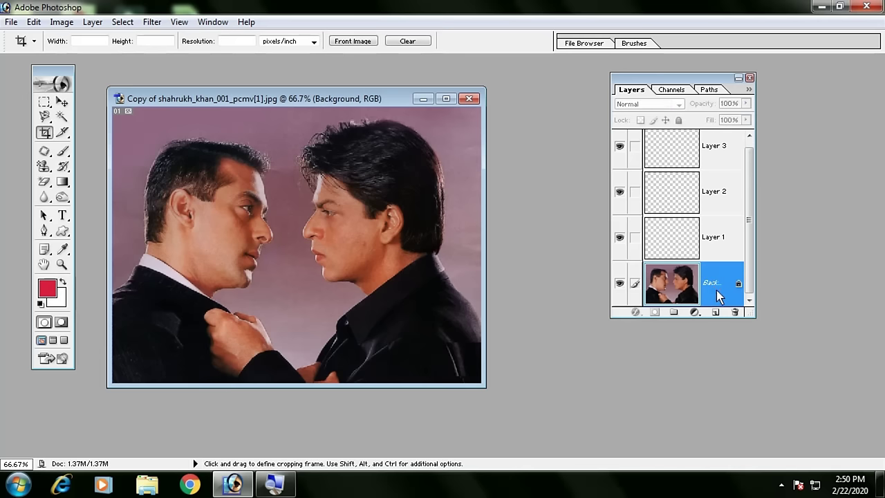
key("ctrl+j")
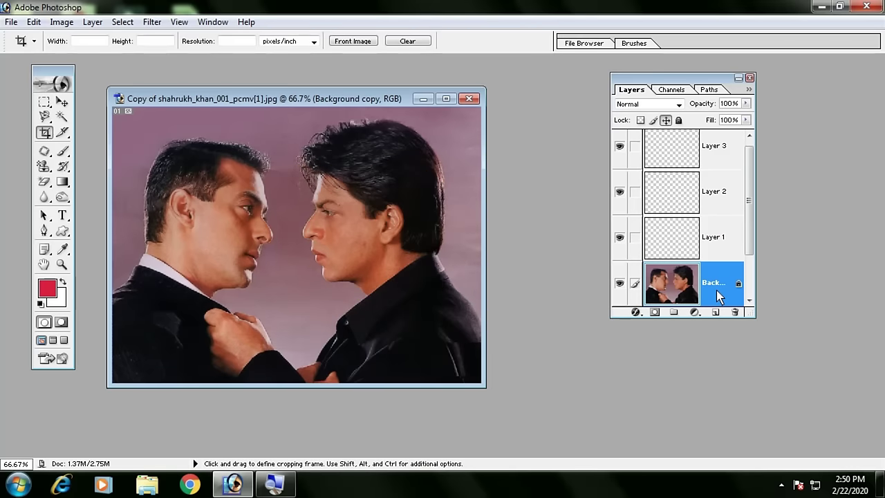
- Switch from the Move tool to the Horizontal Type tool
scroll(718, 296, "down", 1)
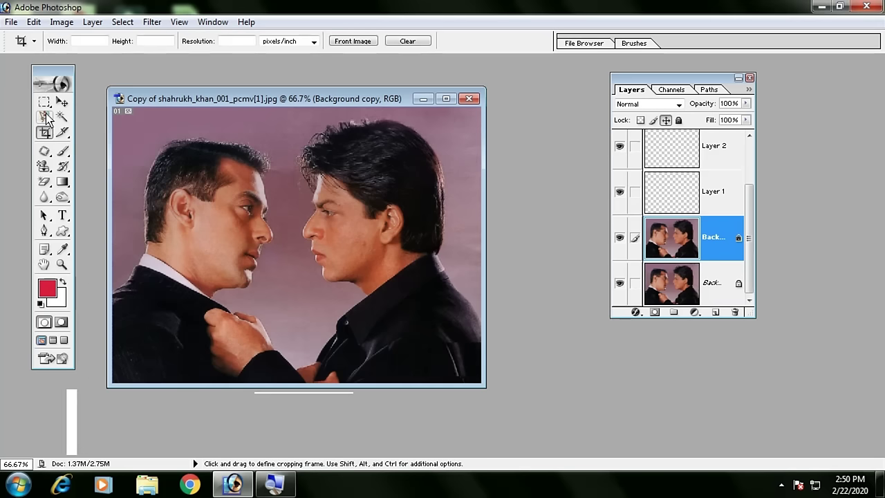
left_click(62, 102)
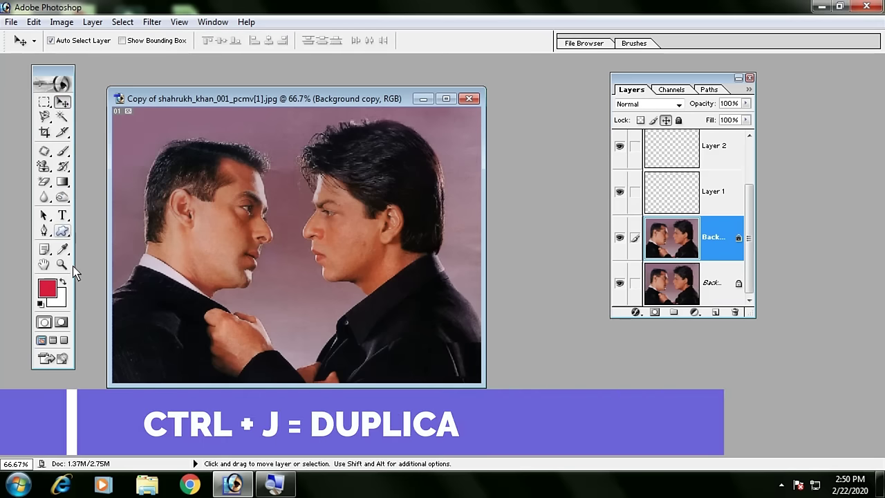
left_click(62, 216)
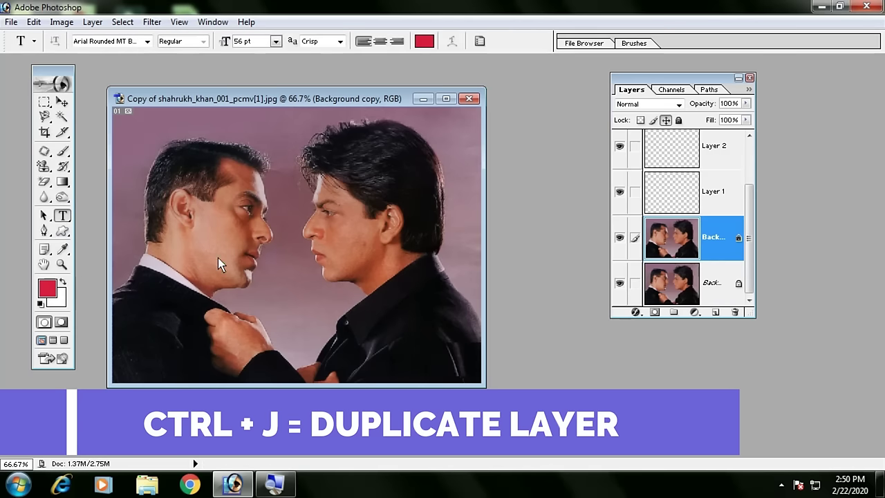
- Type 'SALMAN' and make the text white (FFFFFF)
type("SALAM")
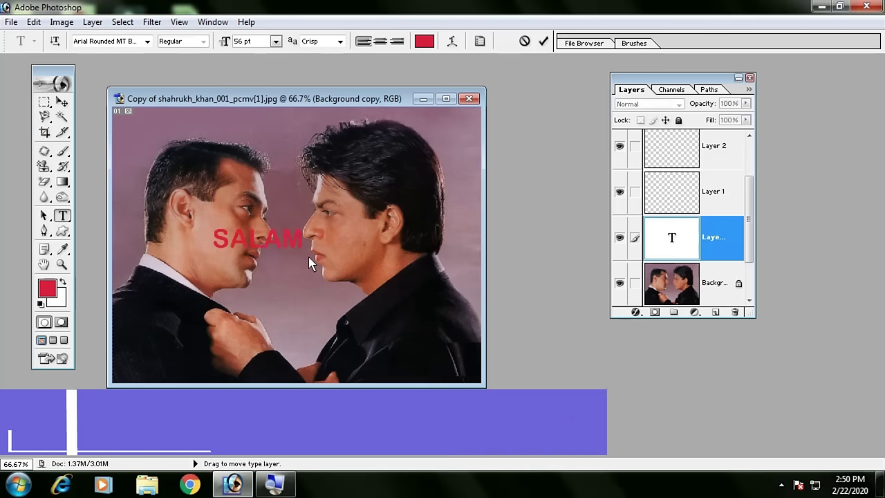
key("BackSpace")
key("BackSpace")
type("MAN")
key("ctrl+a")
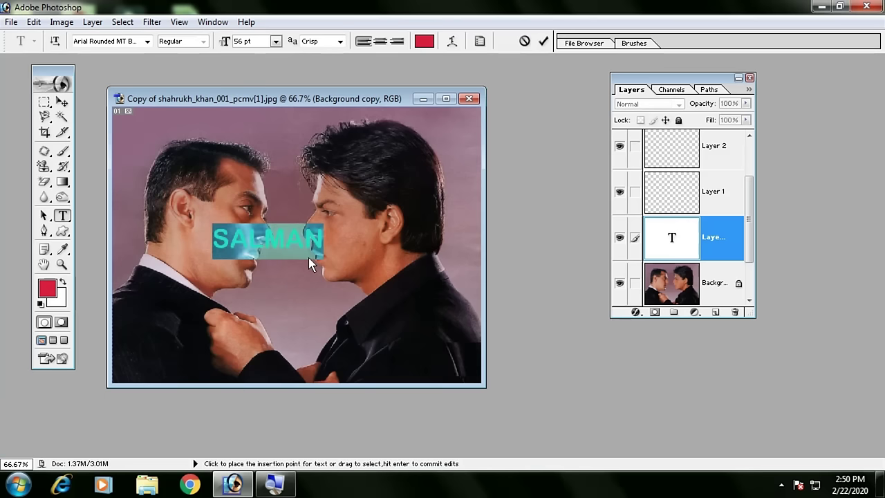
left_click(424, 41)
left_click(283, 161)
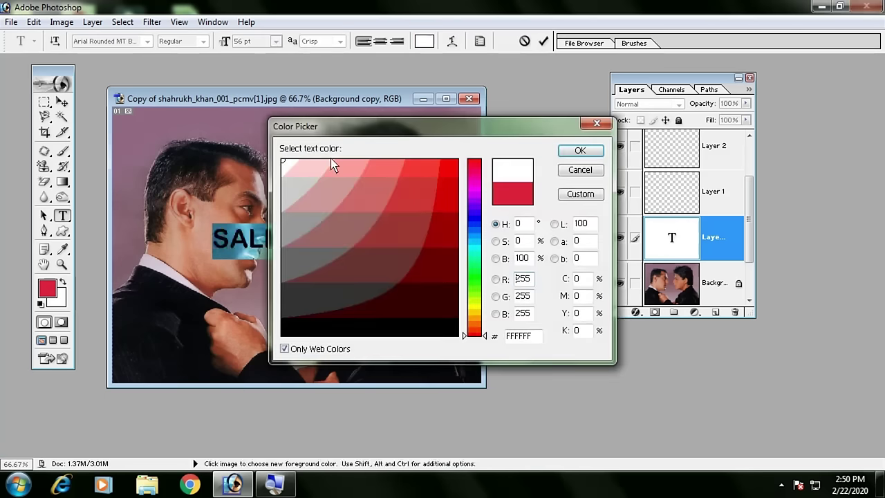
left_click(580, 150)
- Set SALMAN to 72 pt, place it at lower left, and duplicate the text layer
left_click(275, 41)
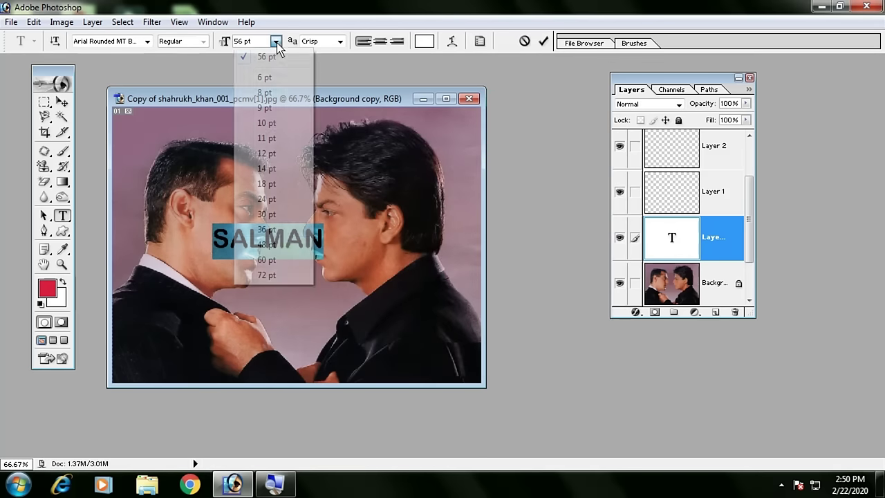
left_click(269, 275)
left_click(306, 235)
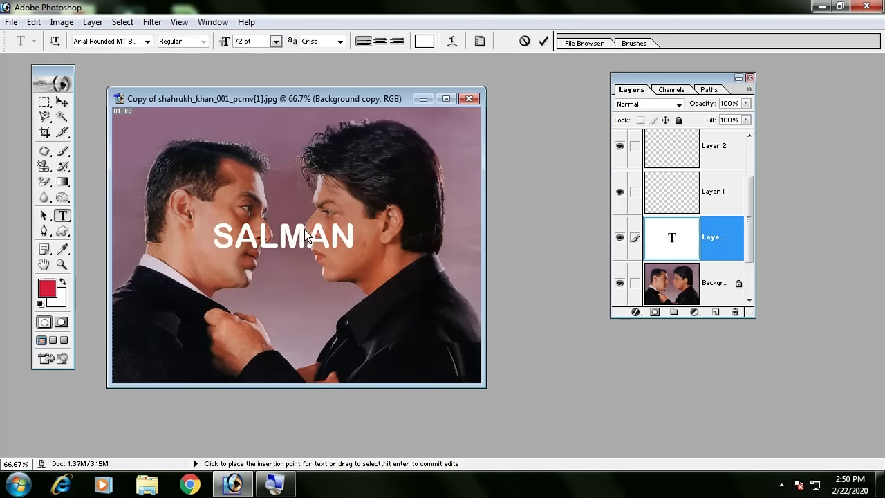
left_click_drag(306, 235, 216, 339)
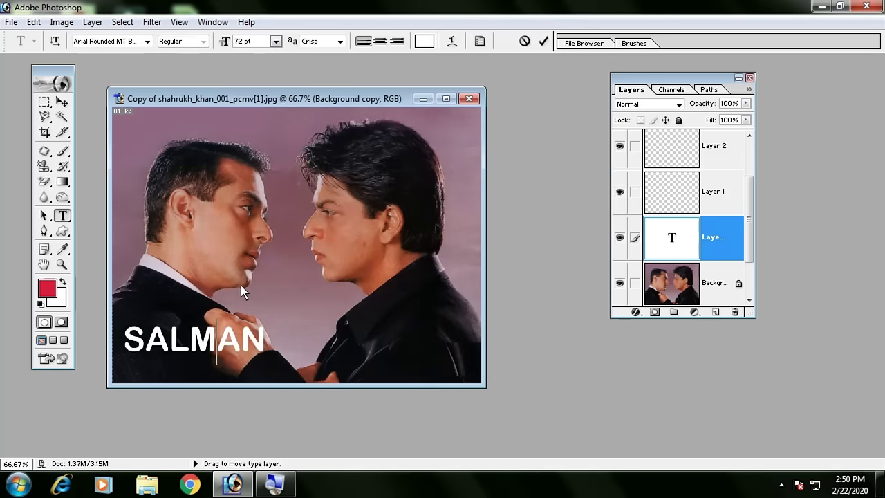
left_click(59, 102)
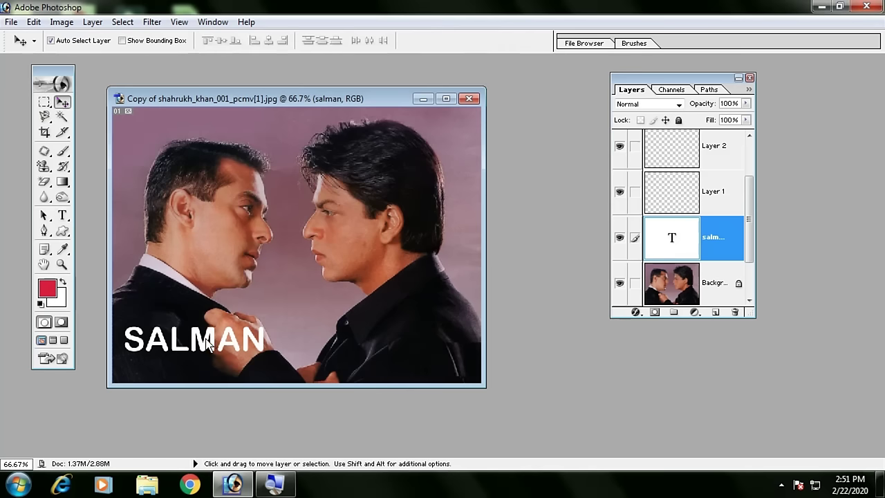
key("ctrl+j")
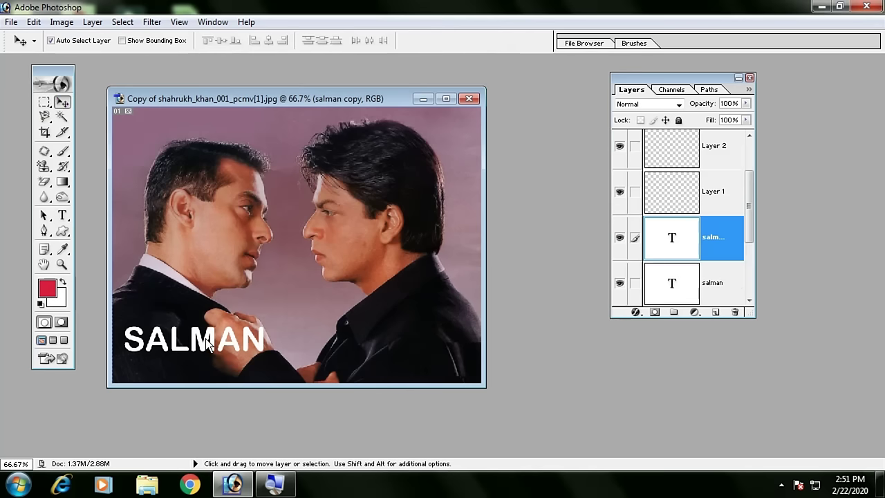
scroll(722, 269, "down", 2)
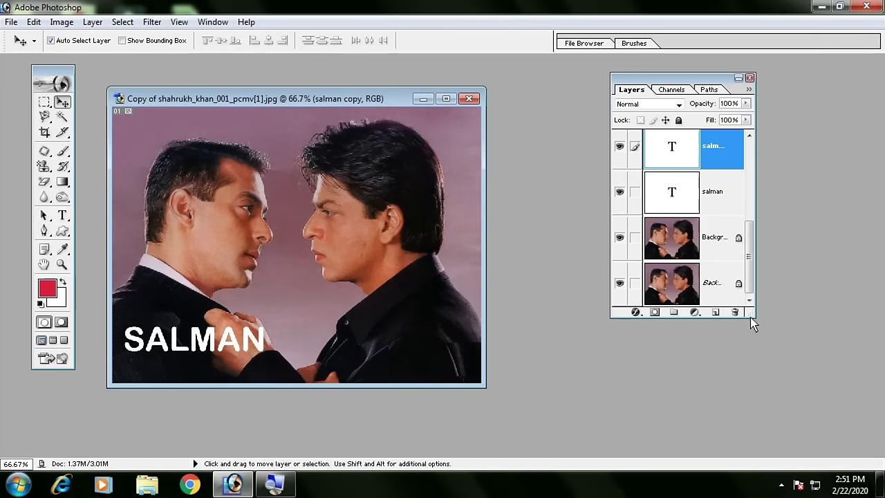
- Enlarge the Layers panel to show more layers and select the SALMAN text layers
left_click_drag(750, 318, 752, 391)
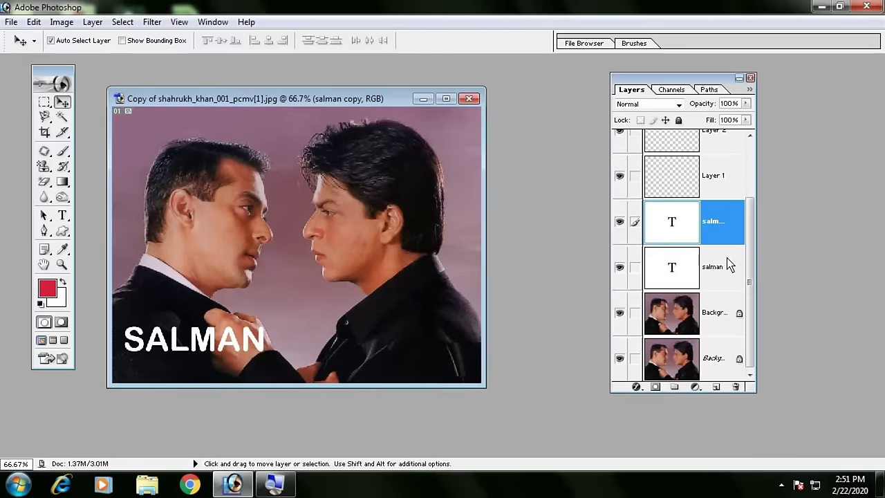
left_click(722, 263)
left_click(726, 230)
left_click(723, 266)
left_click(722, 233)
- Set the Layers panel thumbnail size to None
left_click(750, 90)
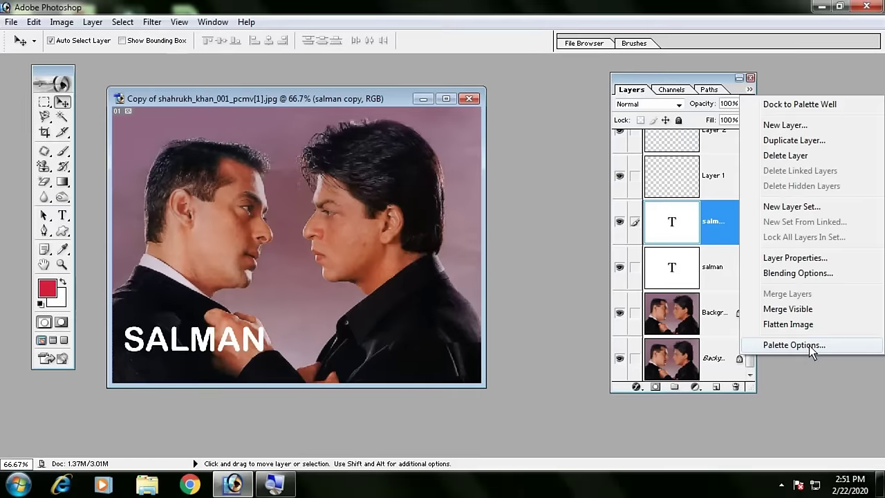
left_click(810, 346)
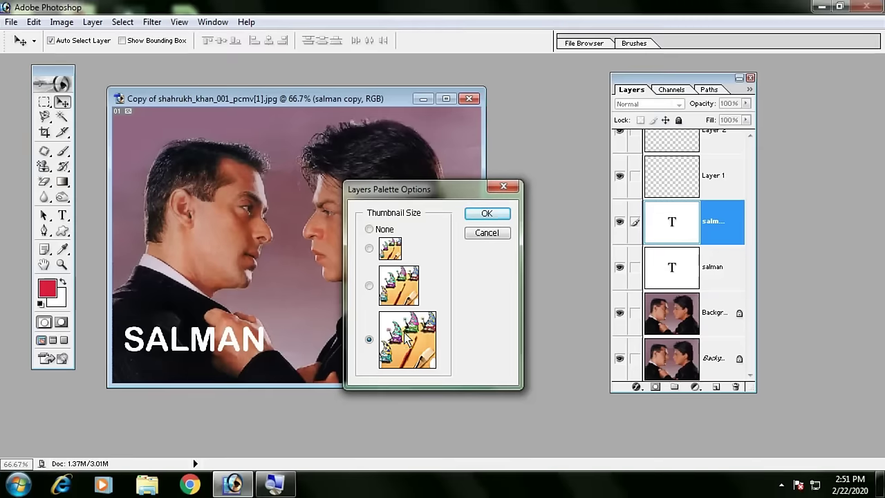
left_click(380, 231)
left_click(487, 216)
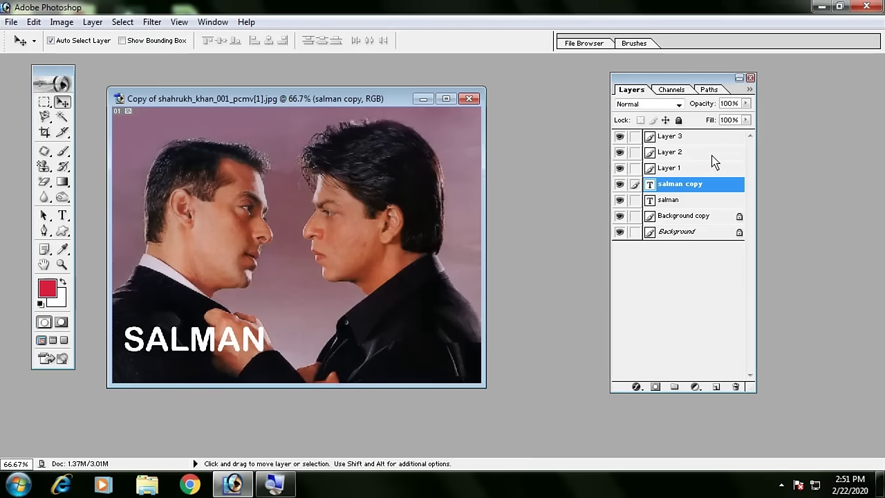
- Switch the Layers panel to the largest thumbnail size and select the original SALMAN layer
left_click(749, 89)
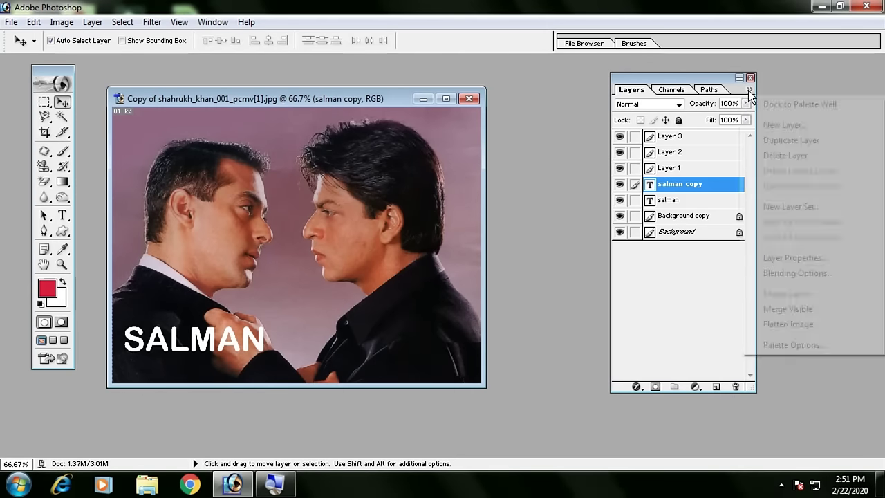
left_click(801, 342)
left_click(405, 335)
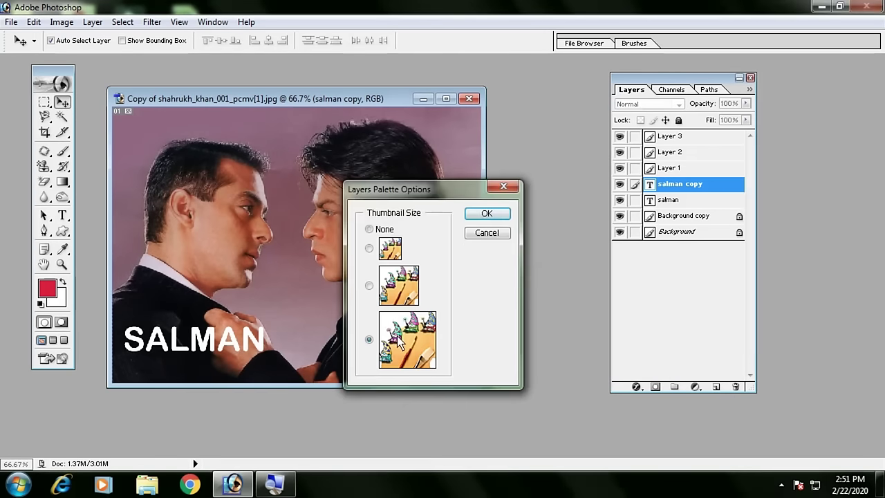
left_click(484, 214)
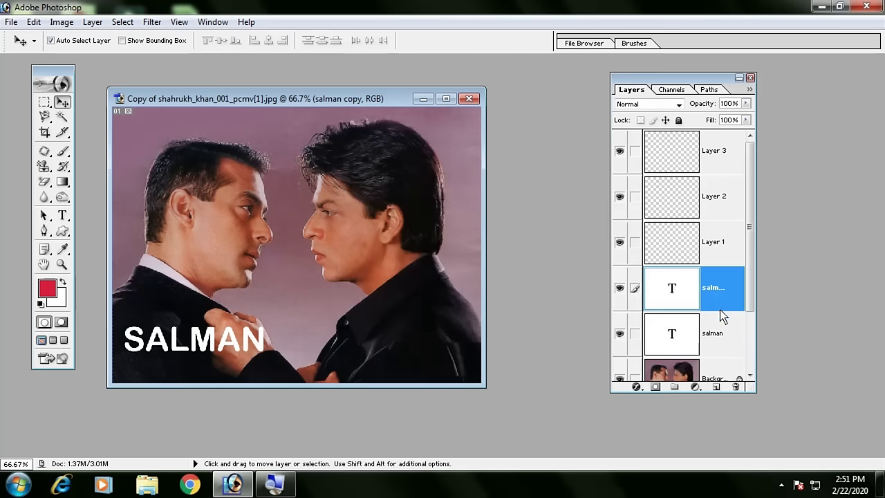
scroll(720, 315, "down", 2)
left_click(717, 256)
- Move the copied SALMAN text under the right-hand man
left_click(717, 228)
left_click(717, 266)
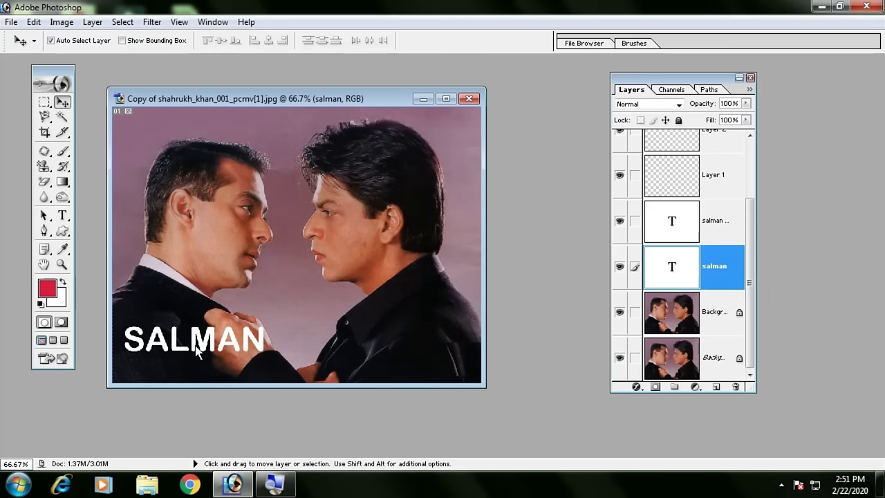
left_click_drag(197, 353, 372, 337)
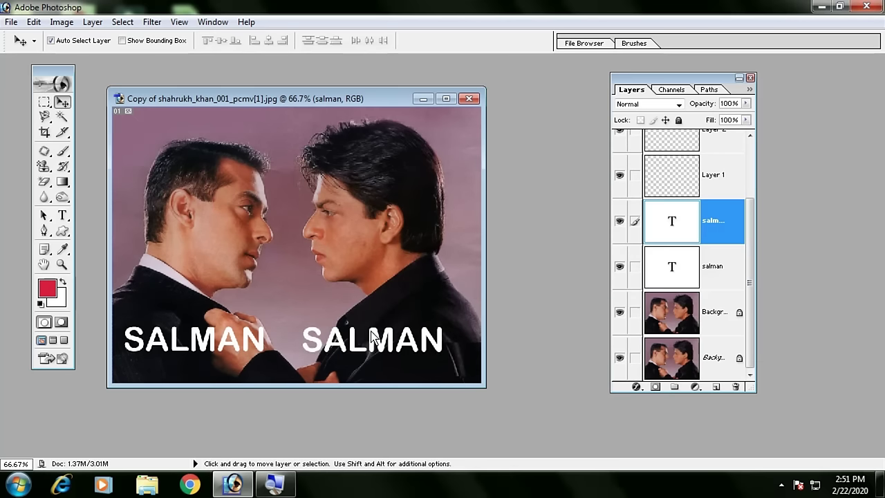
- Retype the copy as SHAHRUKH, fit it inside the photo, and raise SALMAN slightly
left_click(63, 215)
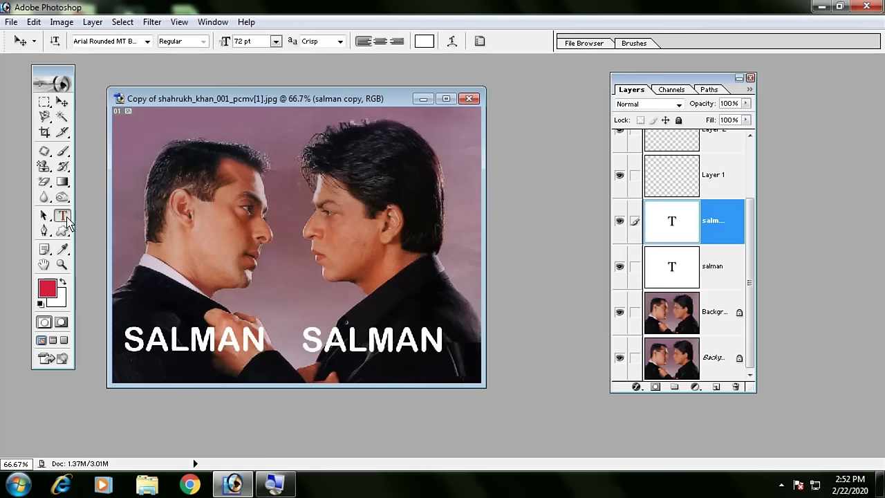
double_click(365, 344)
type("SHAHRUKH")
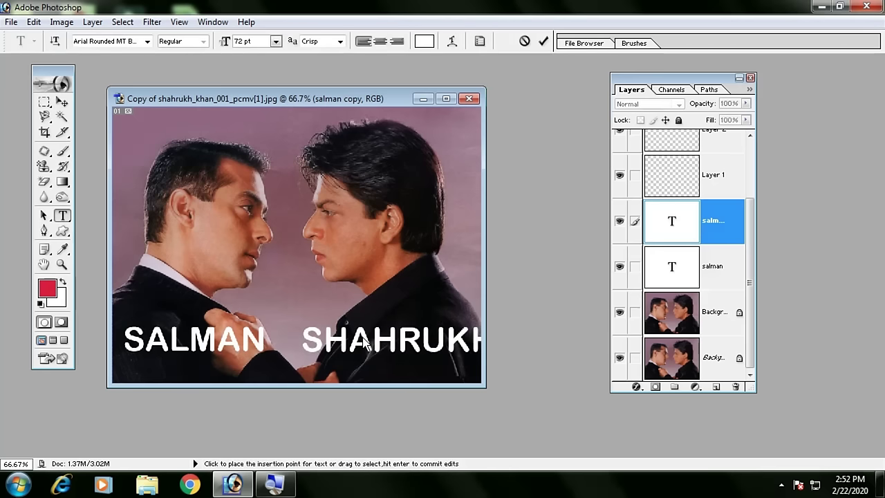
left_click_drag(365, 343, 345, 311)
left_click(61, 102)
left_click_drag(232, 341, 230, 327)
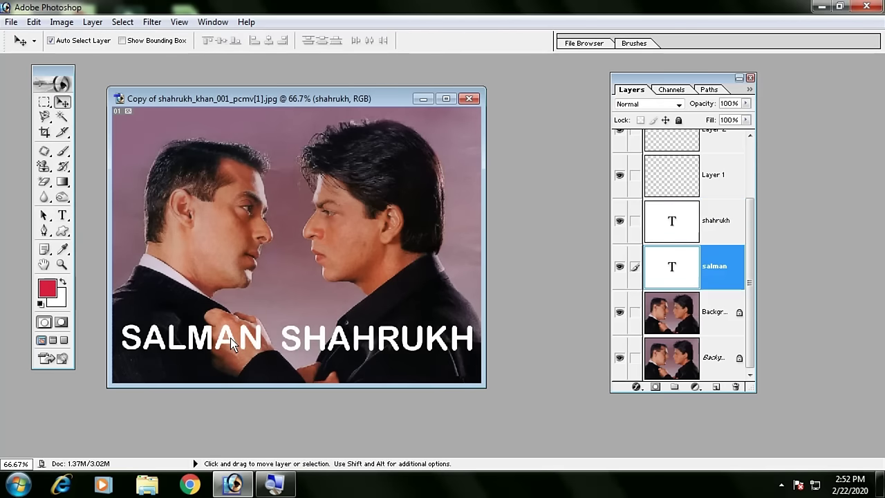
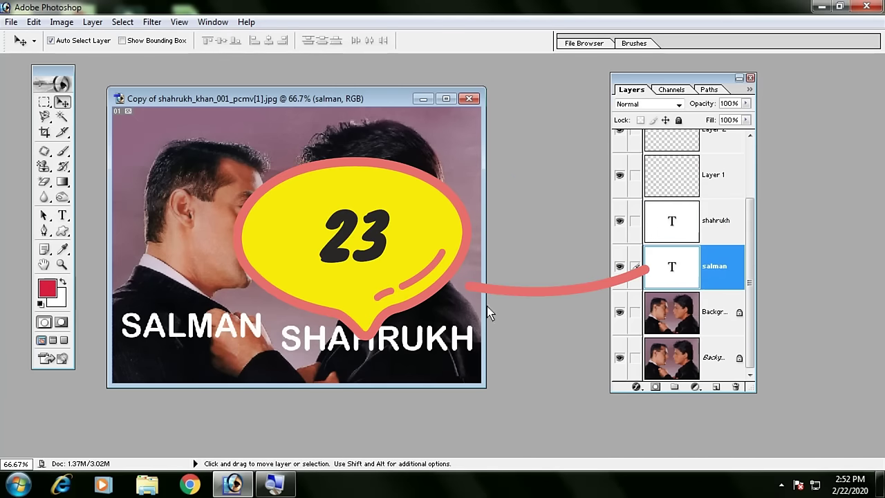
- Open the portrait BM_08_SALMAN_GI_BM_2648948f.jpg and place its window over the two-man document
double_click(517, 263)
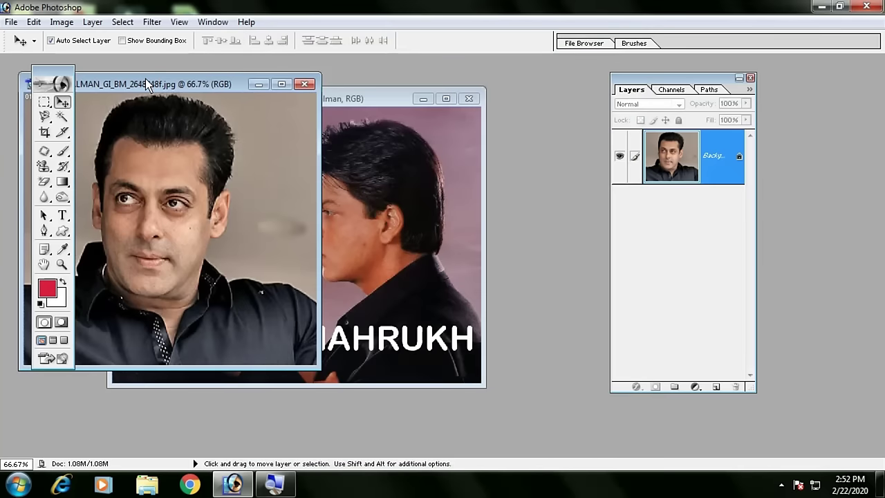
left_click_drag(146, 84, 262, 99)
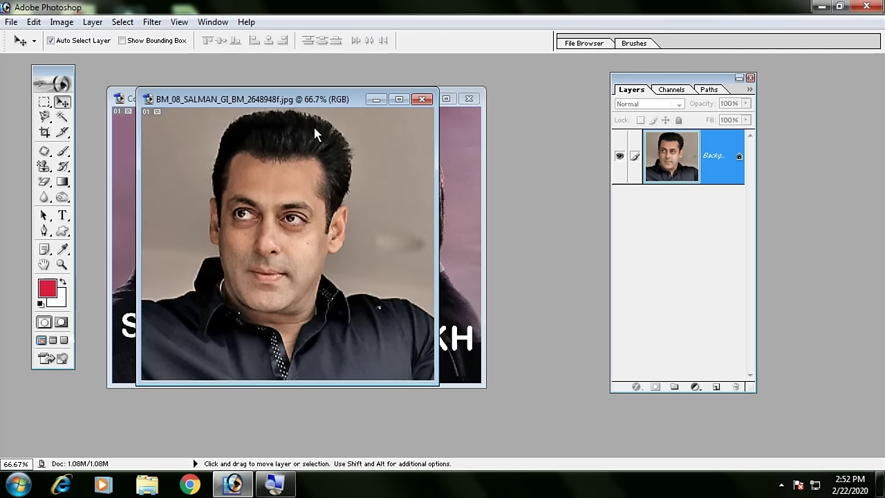
key("ctrl+l")
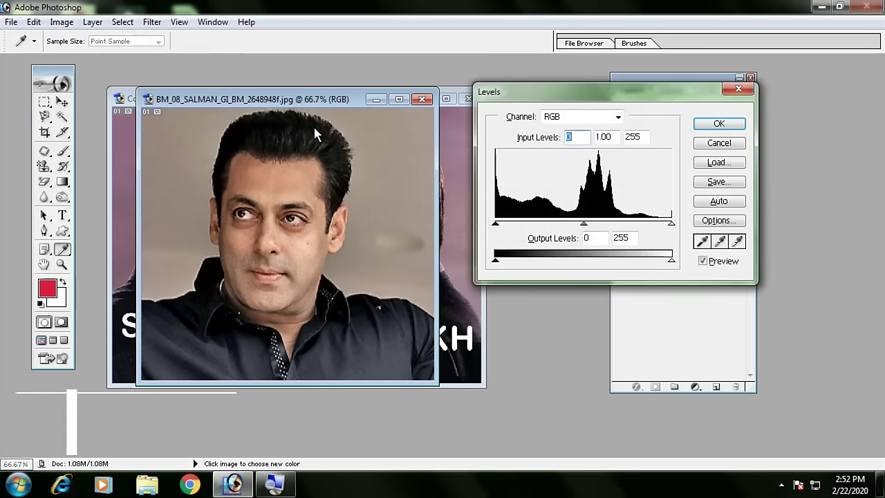
left_click_drag(524, 96, 443, 121)
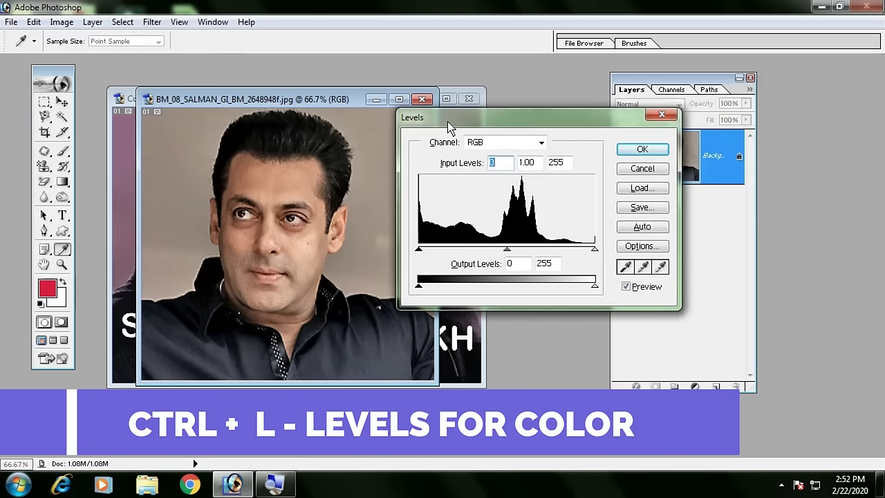
left_click(493, 146)
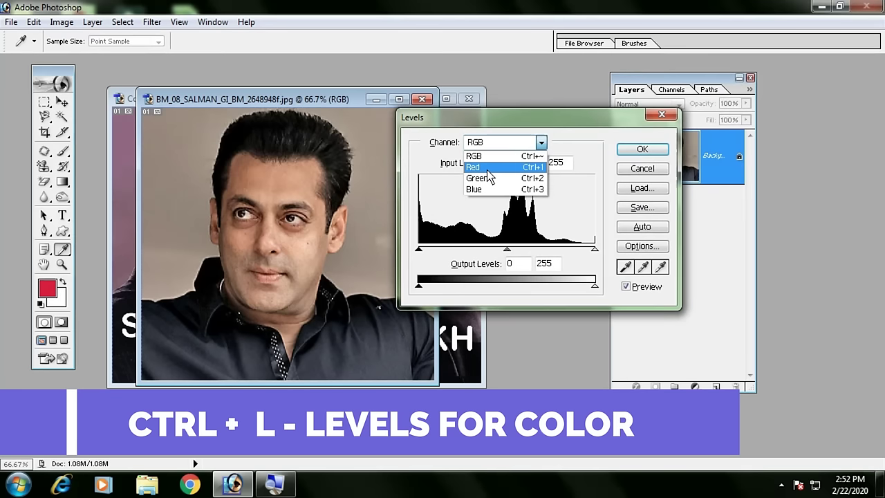
left_click(493, 166)
mouse_move(594, 285)
left_mouse_down()
mouse_move(430, 289)
mouse_move(601, 296)
left_mouse_up()
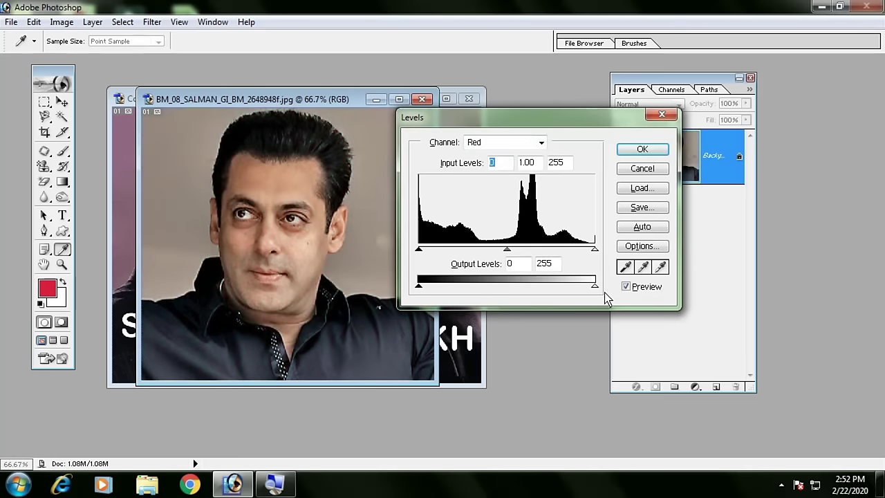
left_click(515, 144)
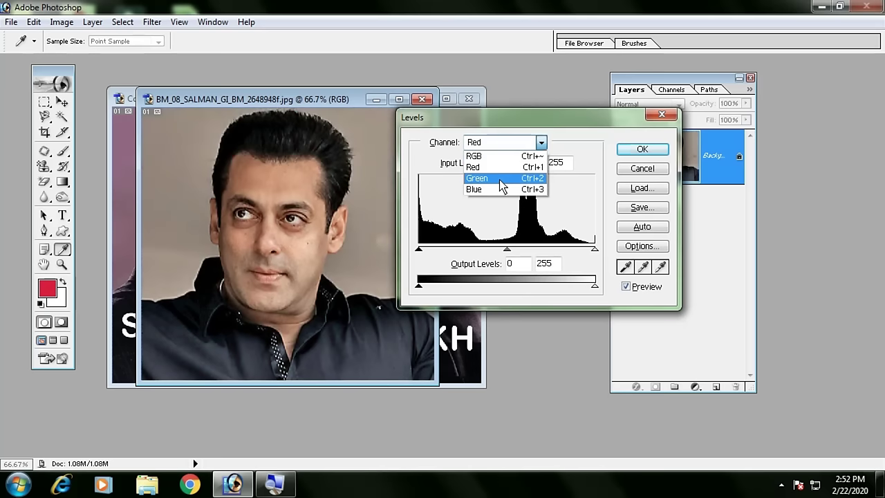
left_click(511, 178)
left_click(596, 289)
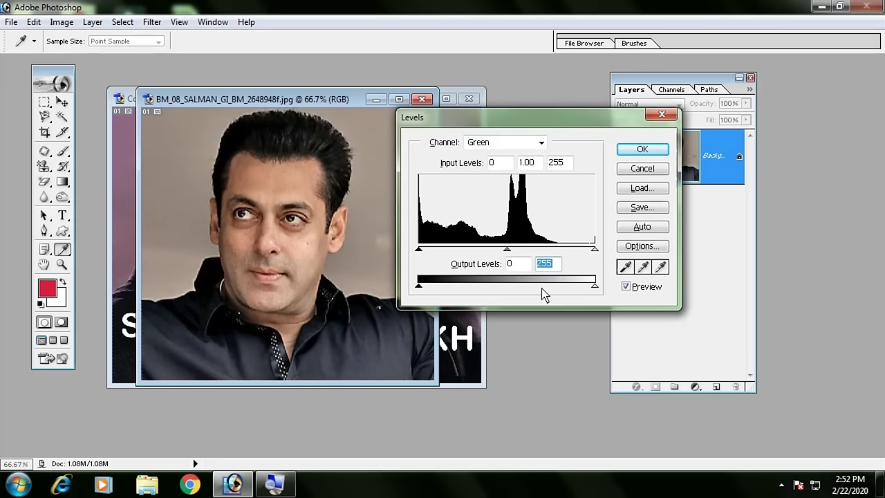
mouse_move(593, 288)
left_mouse_down()
mouse_move(450, 291)
mouse_move(596, 289)
left_mouse_up()
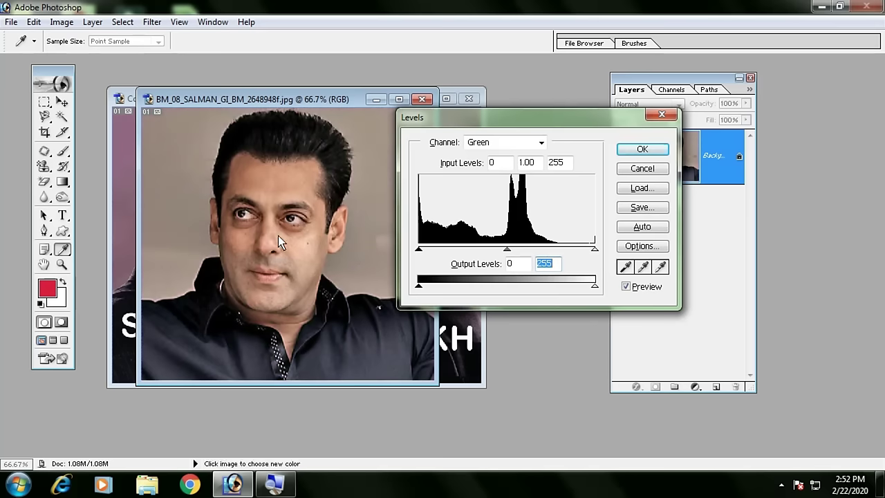
left_click(492, 143)
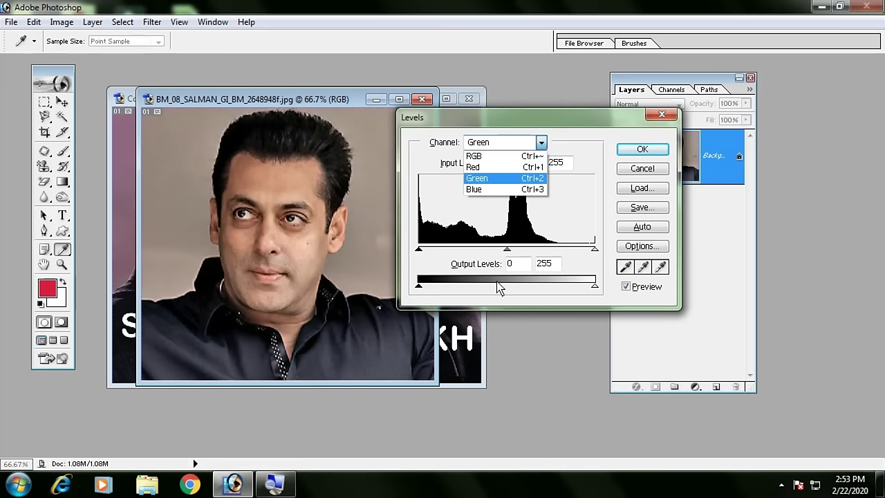
left_click(501, 189)
mouse_move(594, 288)
left_mouse_down()
mouse_move(451, 287)
mouse_move(616, 291)
left_mouse_up()
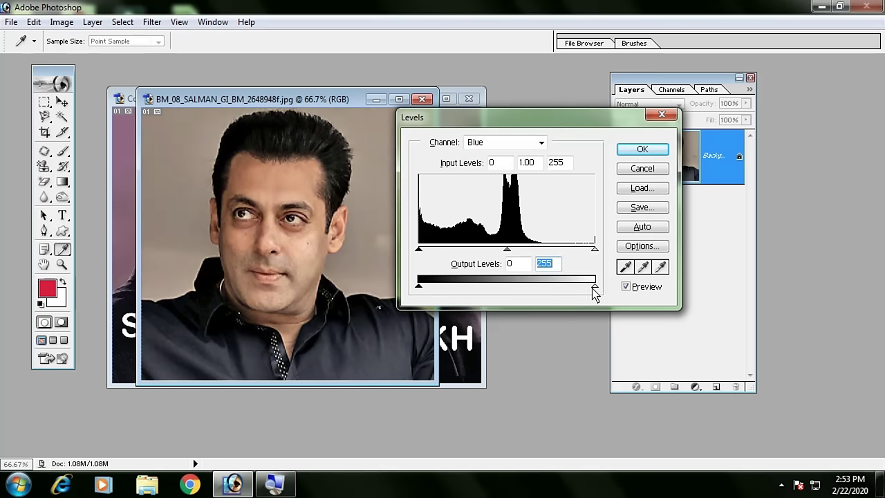
left_click(641, 168)
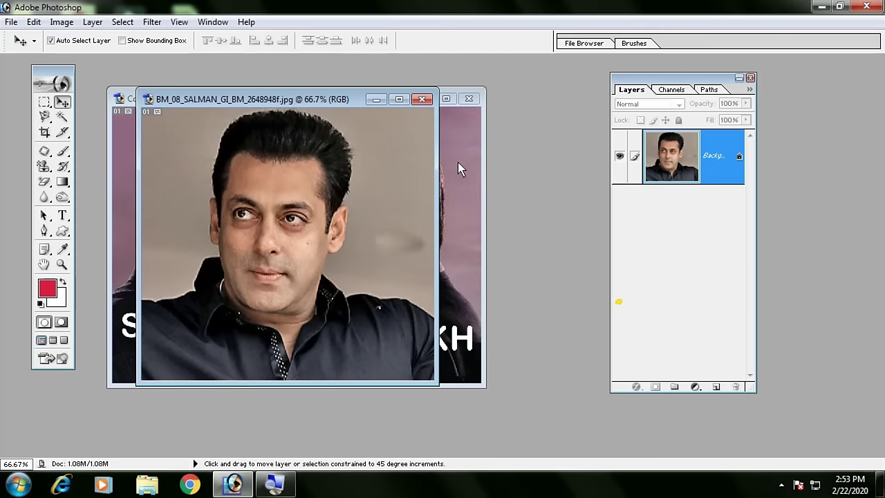
key("ctrl+shift+l")
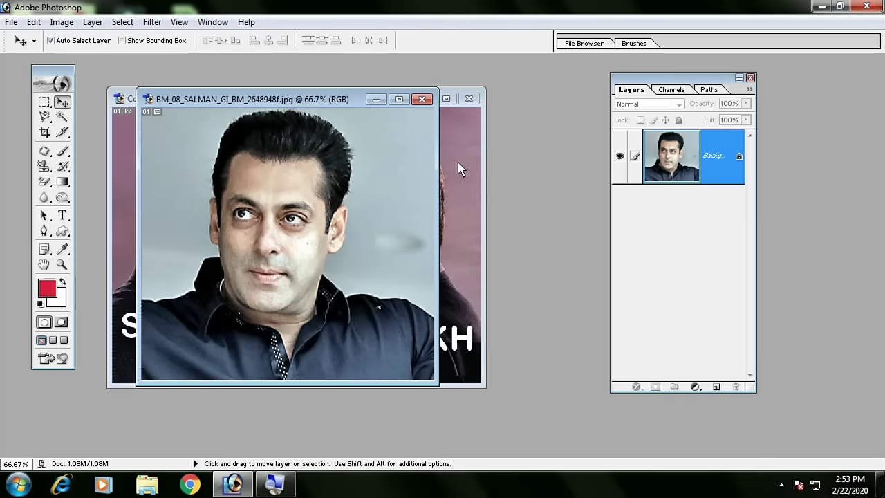
key("ctrl+z")
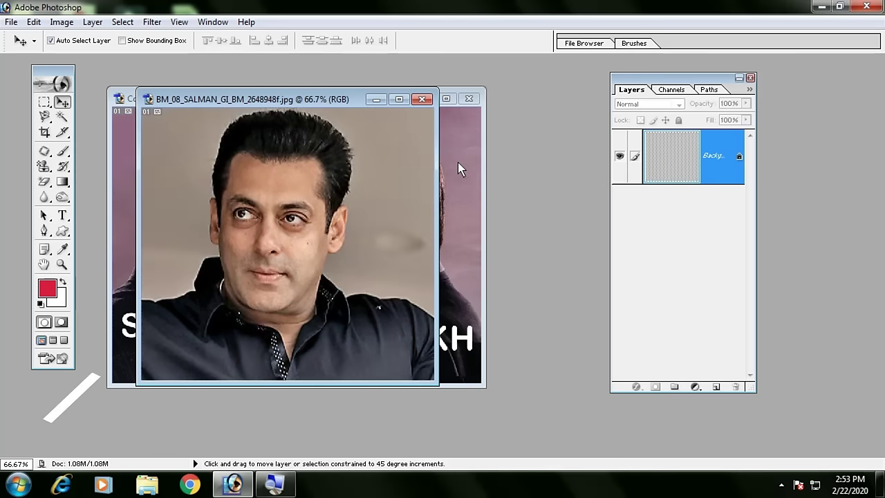
key("ctrl+shift+l")
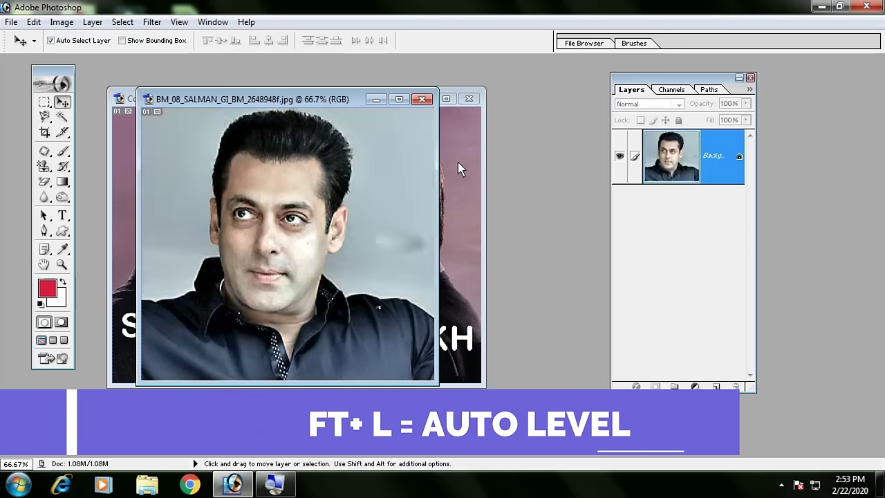
key("ctrl+z")
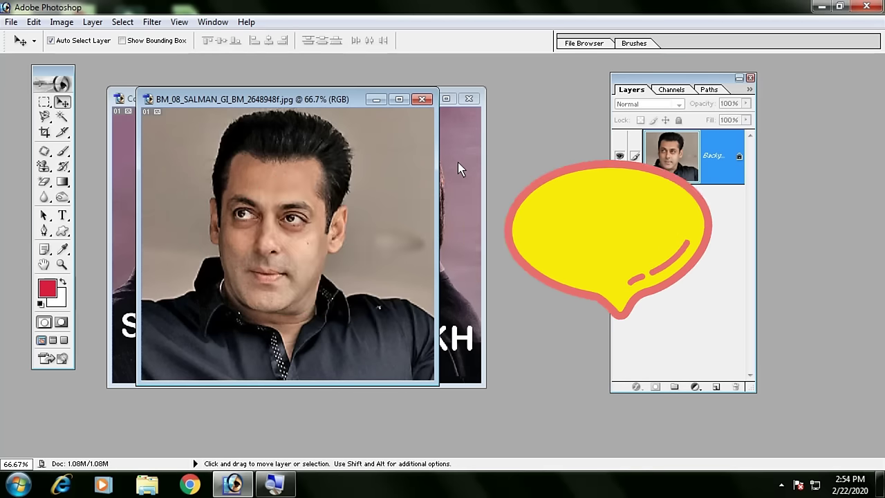
key("ctrl+b")
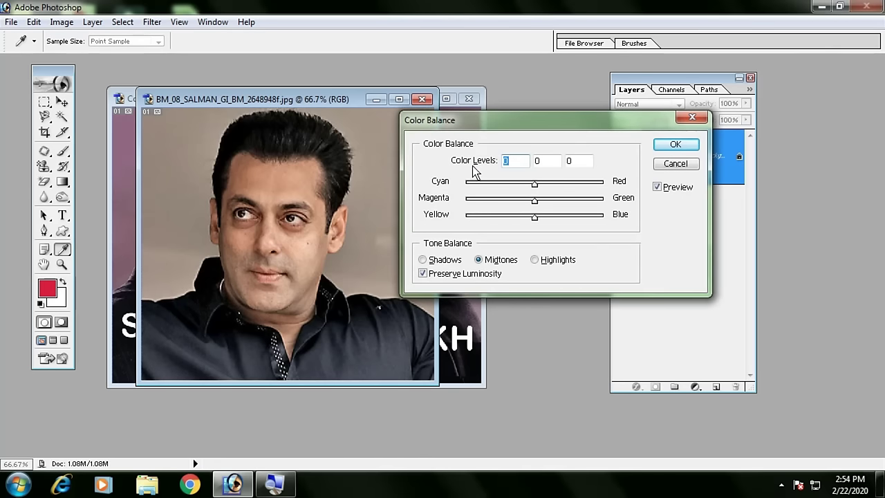
mouse_move(533, 184)
left_mouse_down()
mouse_move(542, 187)
mouse_move(466, 201)
mouse_move(558, 227)
mouse_move(549, 228)
left_mouse_up()
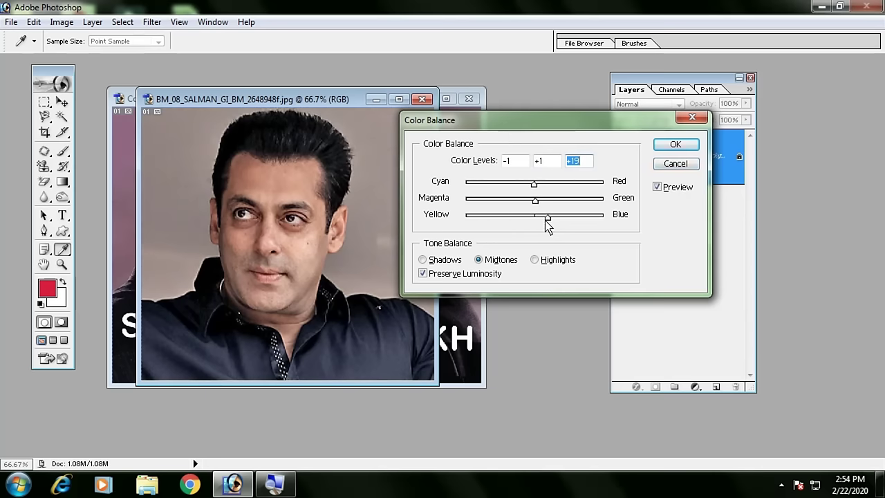
left_click(675, 164)
key("v")
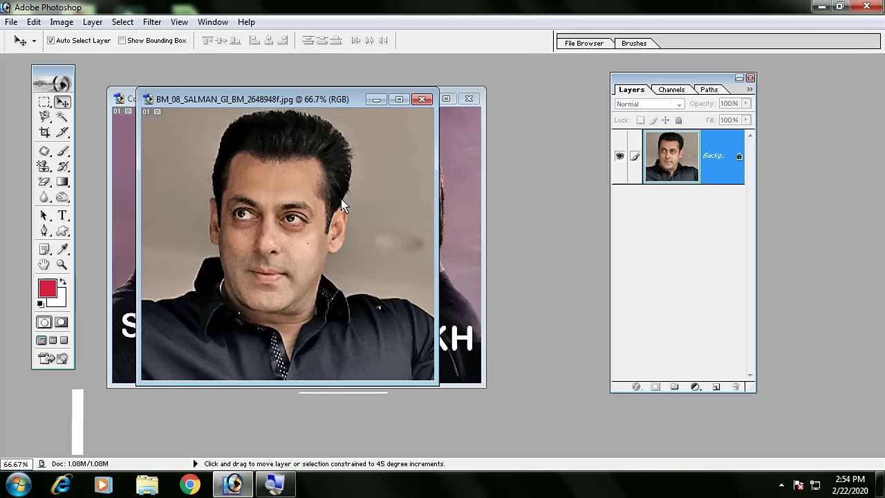
key("ctrl+shift+b")
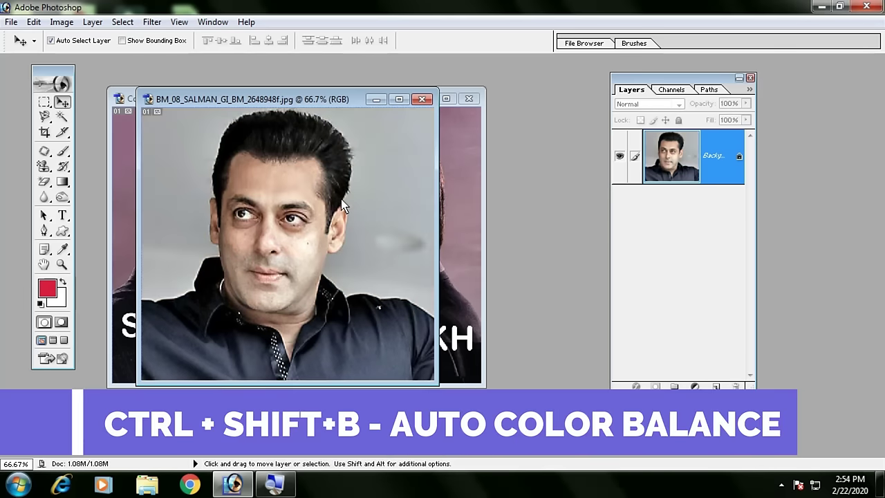
key("ctrl+shift+b")
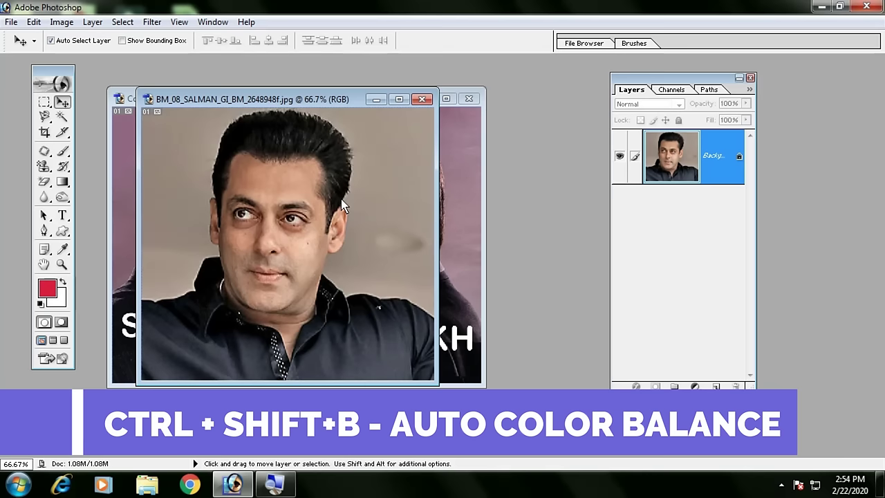
key("ctrl+shift+b")
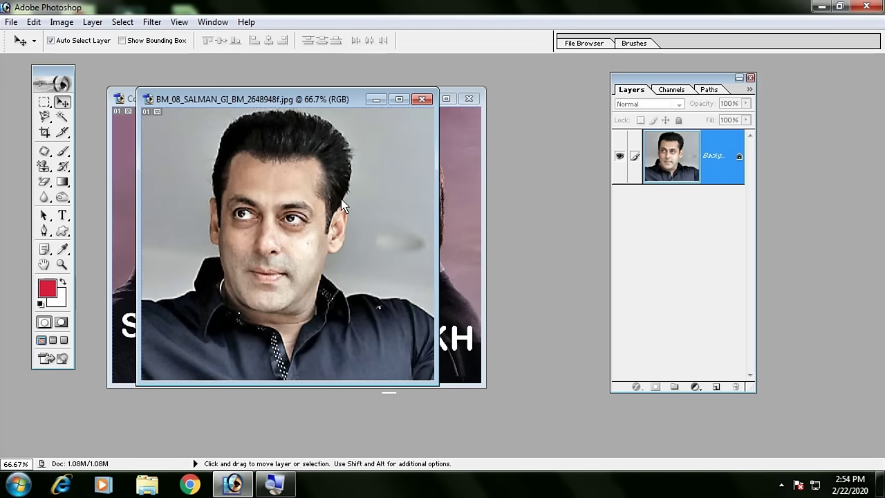
key("ctrl+z")
key("ctrl+shift+b")
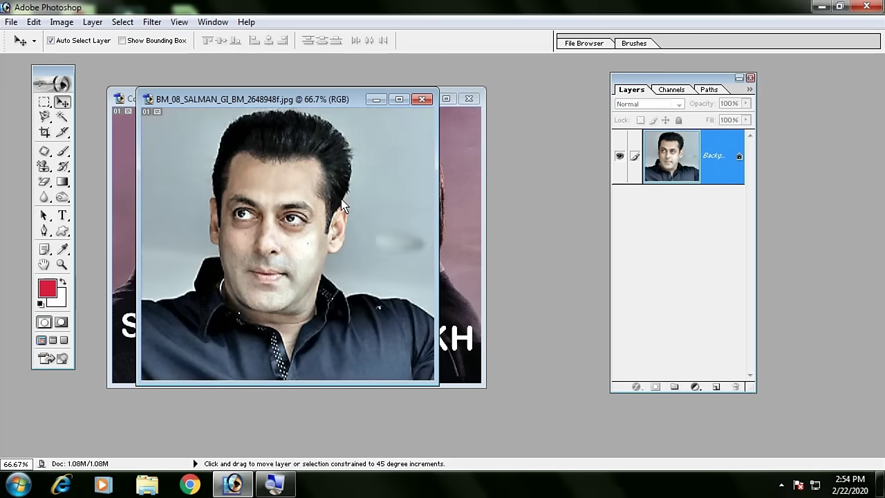
key("ctrl+z")
key("ctrl+shift+b")
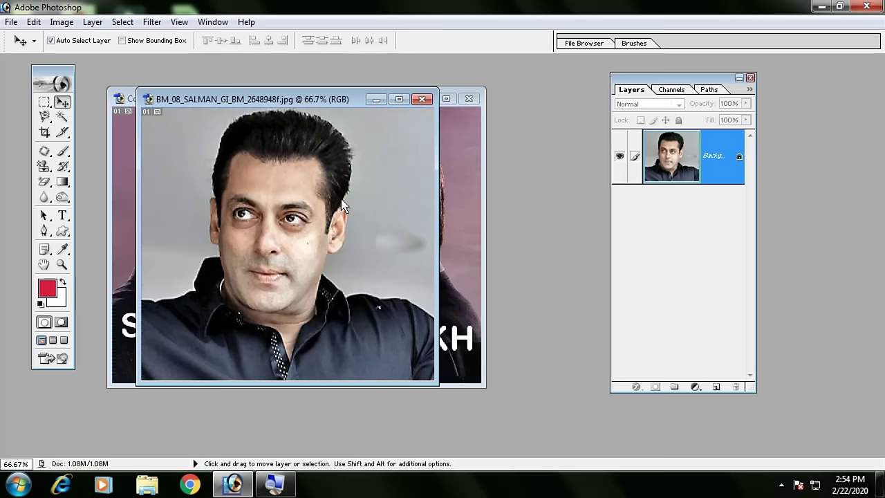
key("ctrl+z")
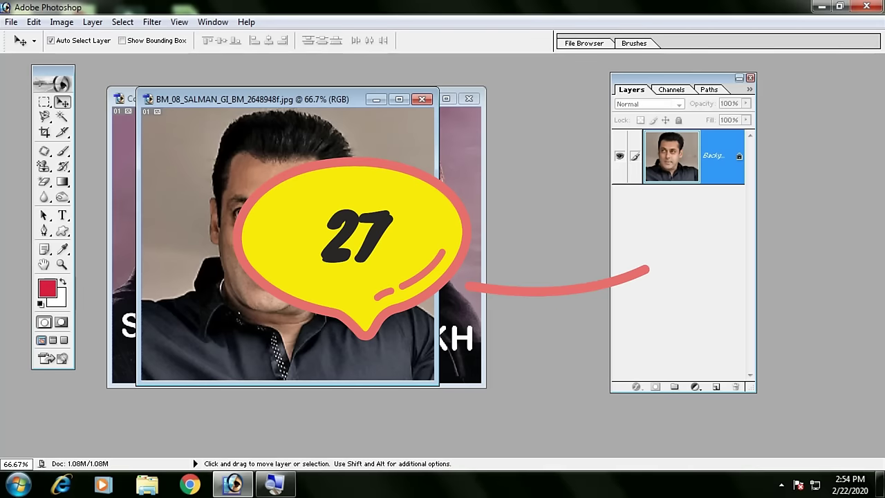
- Try brightening the portrait with an upward Curves bend, then cancel to keep the original tones
key("ctrl+m")
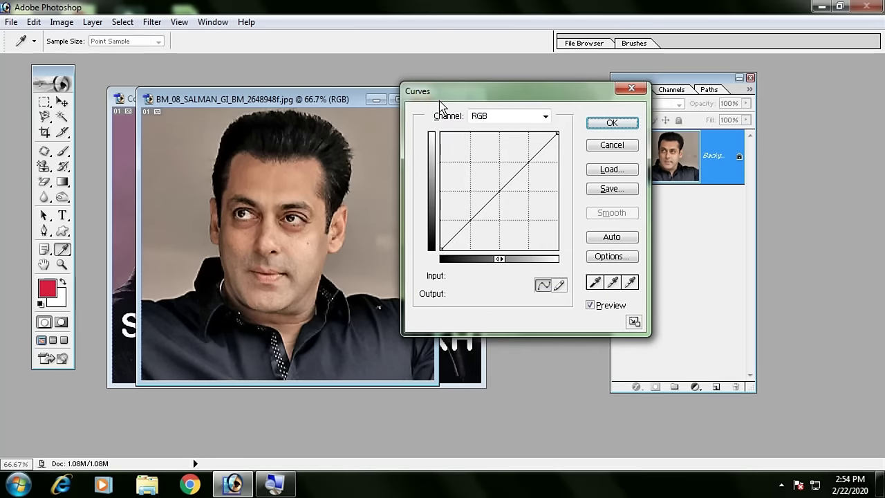
left_click_drag(440, 104, 425, 114)
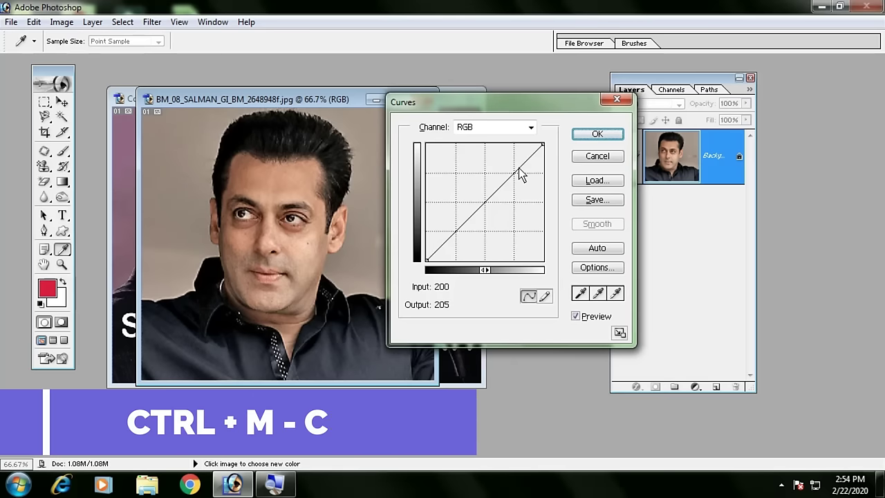
mouse_move(520, 167)
left_mouse_down()
mouse_move(479, 174)
mouse_move(498, 180)
mouse_move(484, 173)
left_mouse_up()
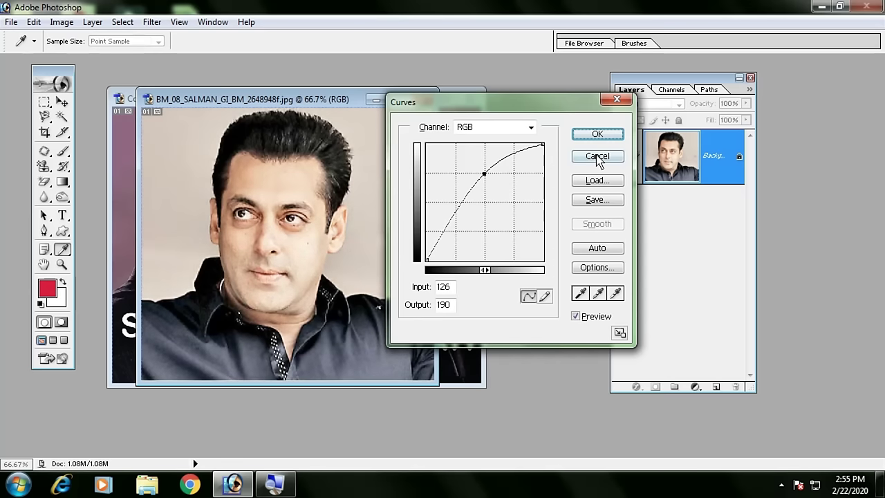
left_click(596, 156)
left_click(62, 22)
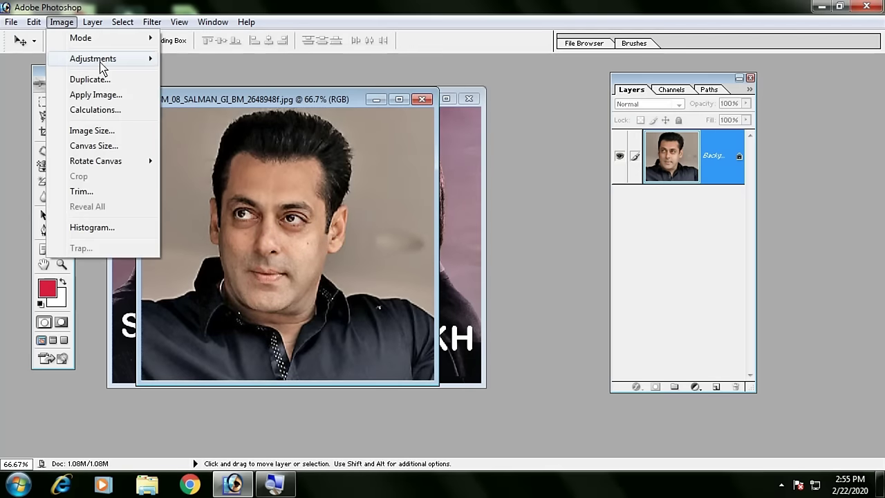
mouse_move(93, 58)
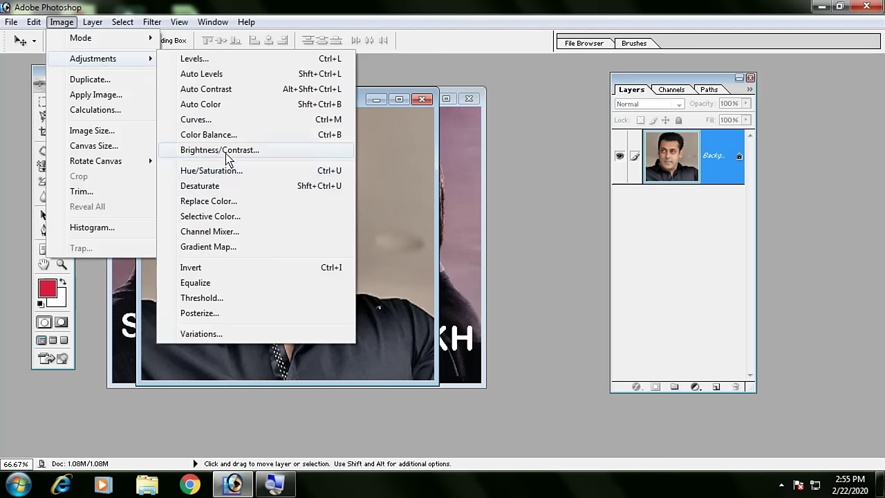
- Trial Brightness/Contrast at brightness +35 and contrast +16, then cancel the change
left_click(227, 153)
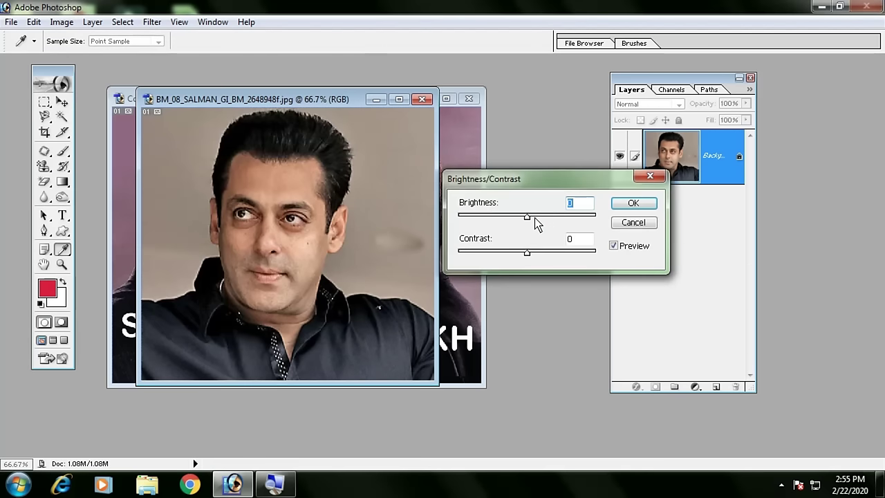
left_click_drag(535, 218, 551, 217)
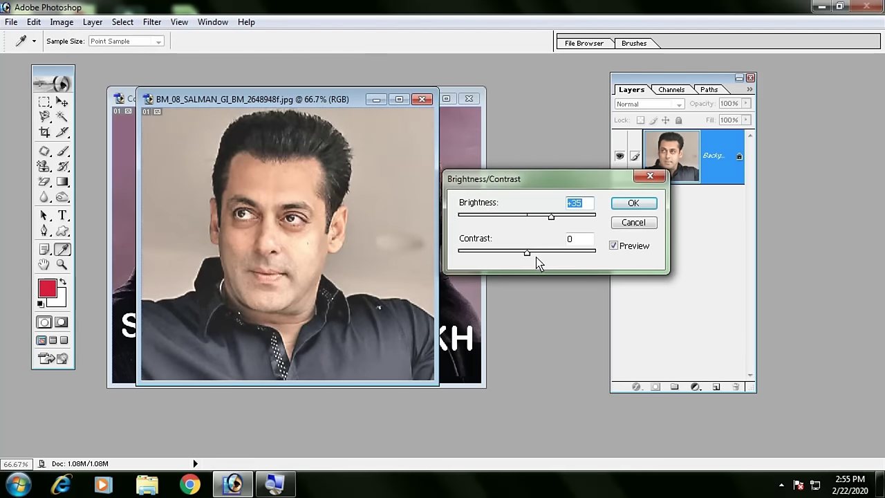
left_click(538, 254)
left_click_drag(551, 217, 563, 218)
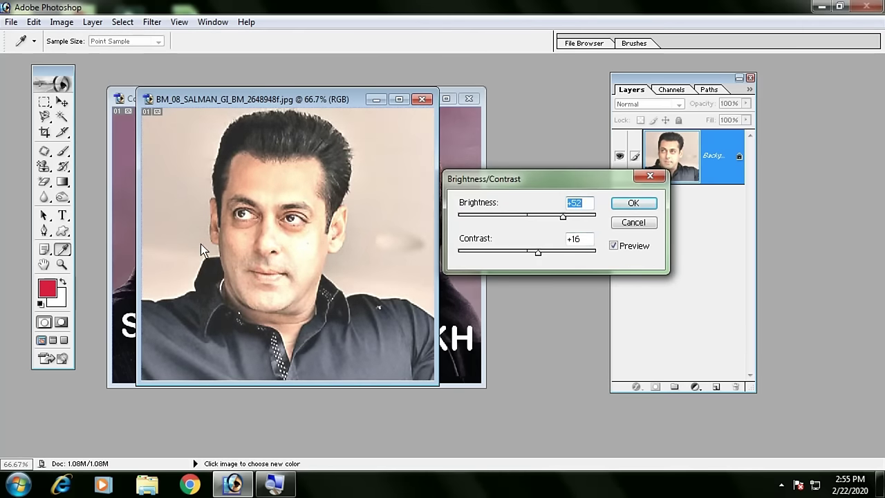
left_click(633, 224)
key("v")
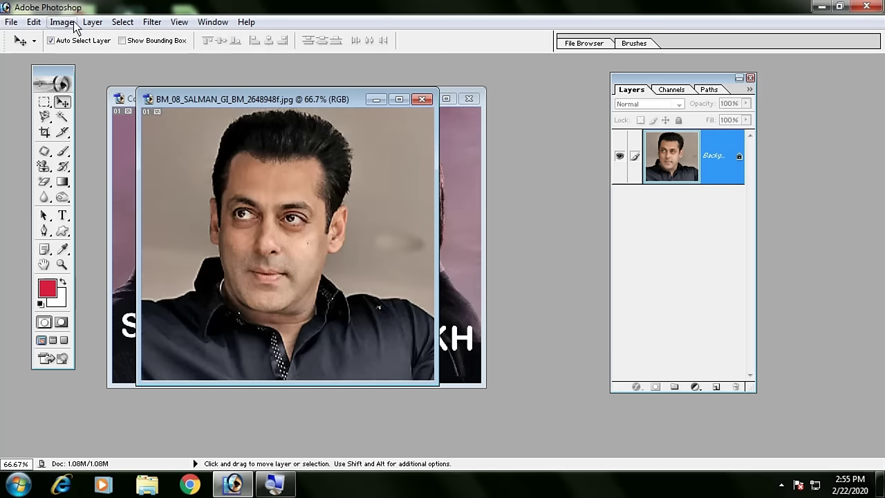
- Brighten the portrait with Curves, bowing the curve upward from input 111 to output 161
left_click(72, 25)
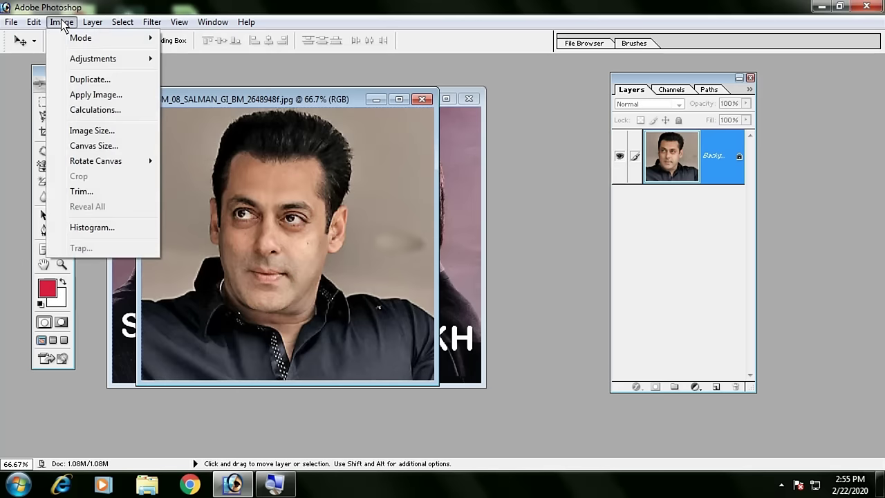
mouse_move(93, 58)
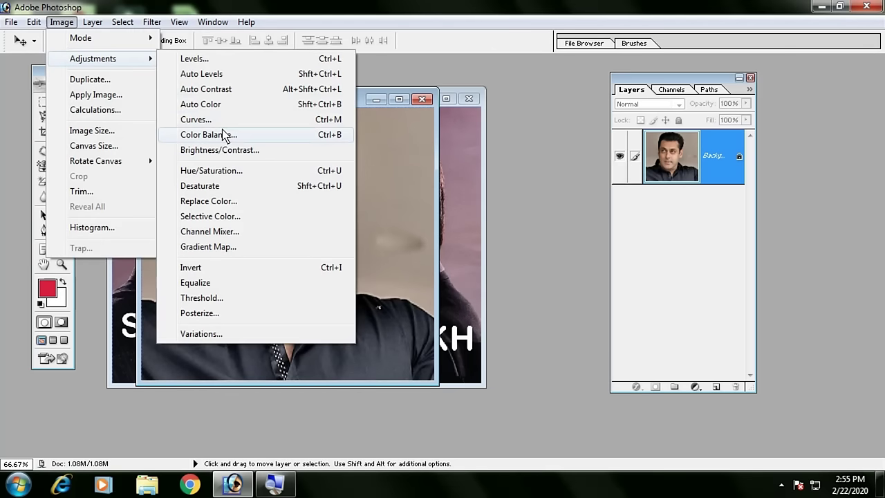
left_click(221, 120)
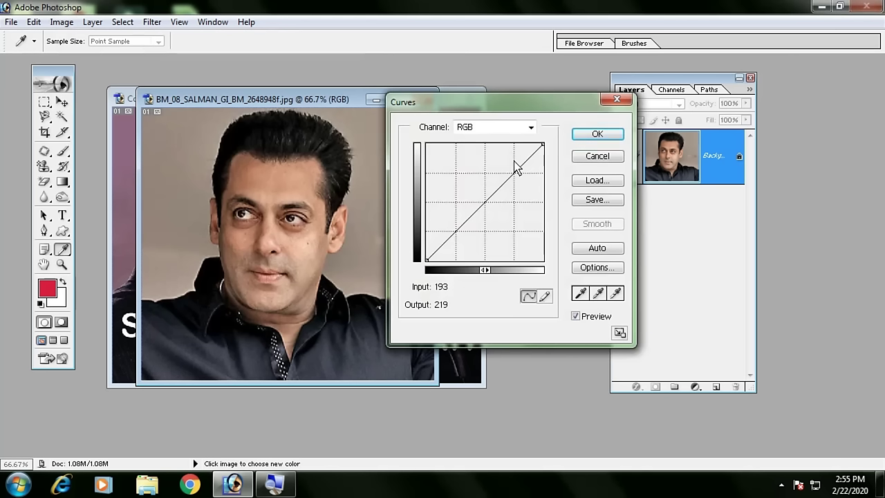
left_click_drag(515, 177, 479, 194)
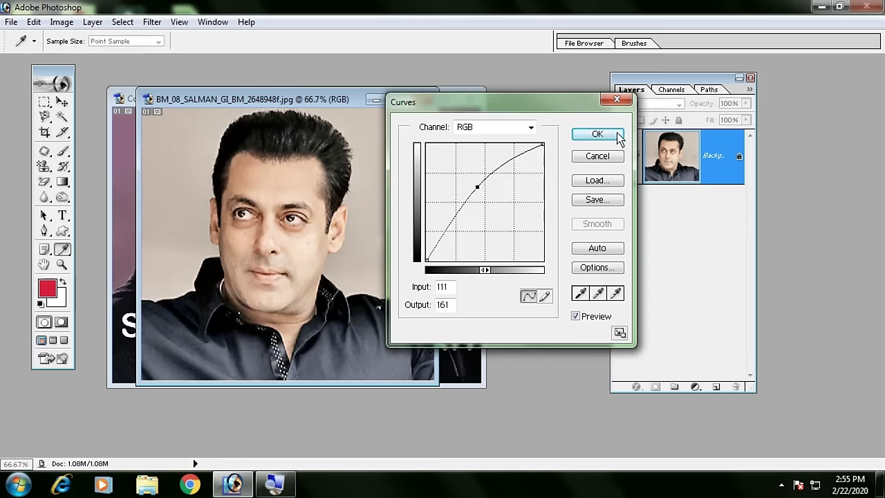
left_click(597, 134)
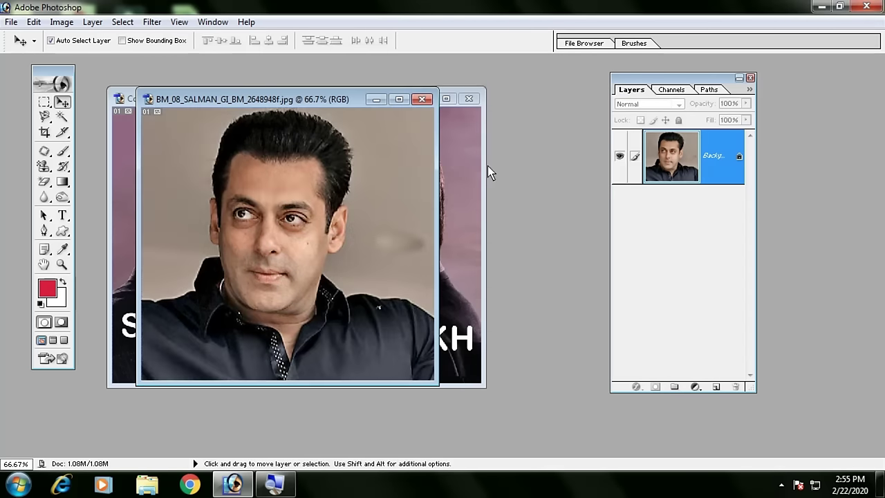
- Compare the curves result, then preview a Desaturate grayscale twice and revert to colour
key("ctrl+z")
key("ctrl+z")
key("ctrl+z")
key("ctrl+shift+u")
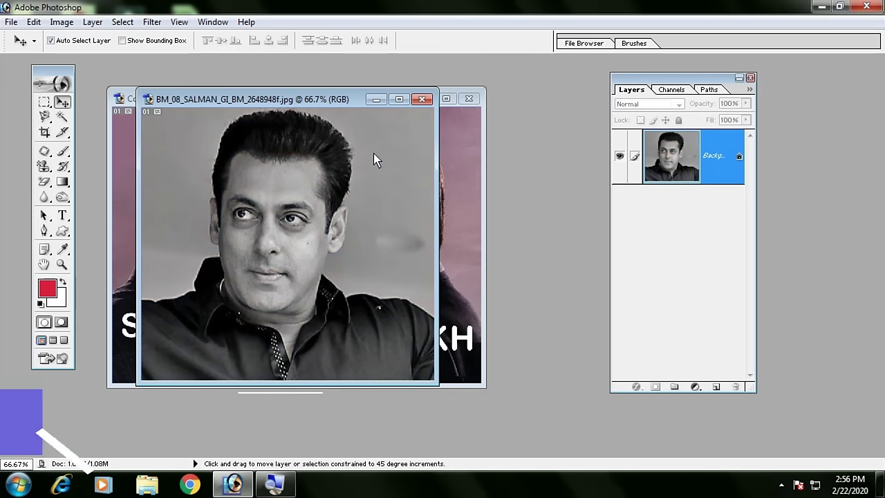
key("ctrl+z")
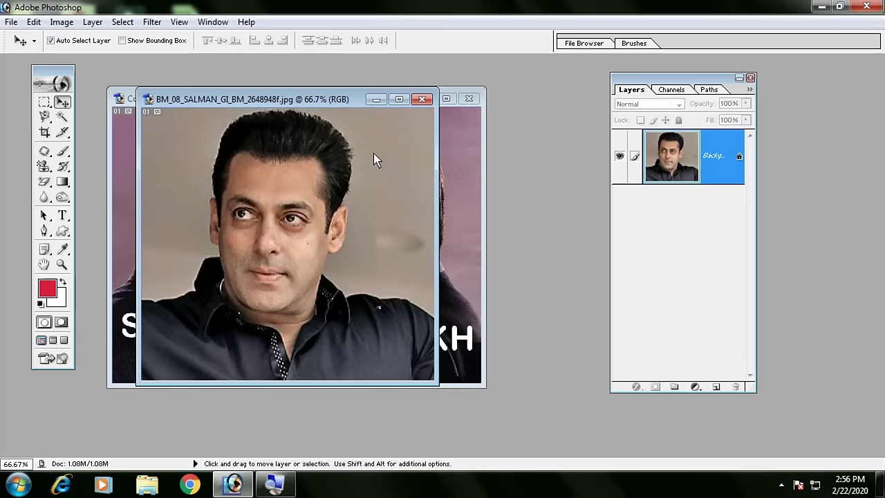
key("shift")
key("ctrl+shift+u")
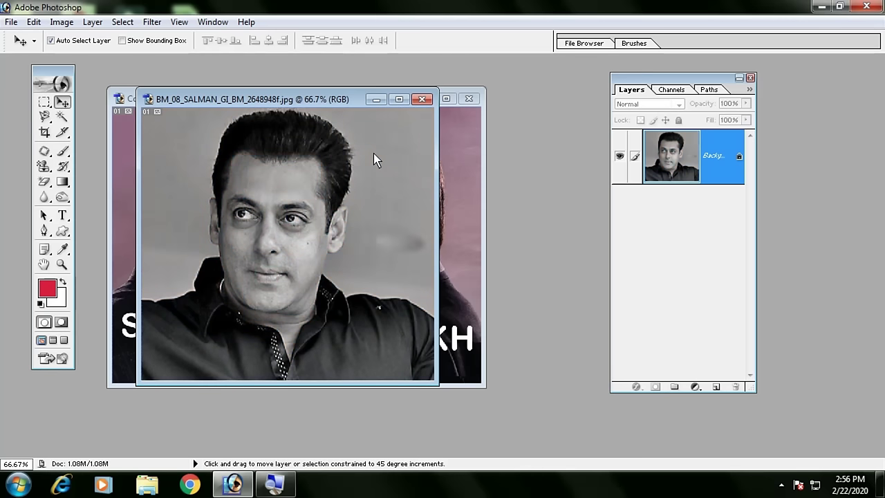
key("ctrl+z")
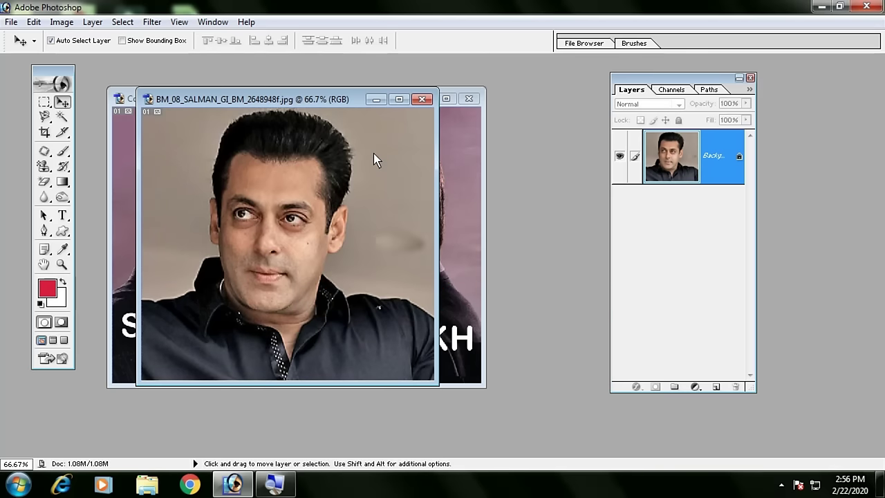
key("ctrl+u")
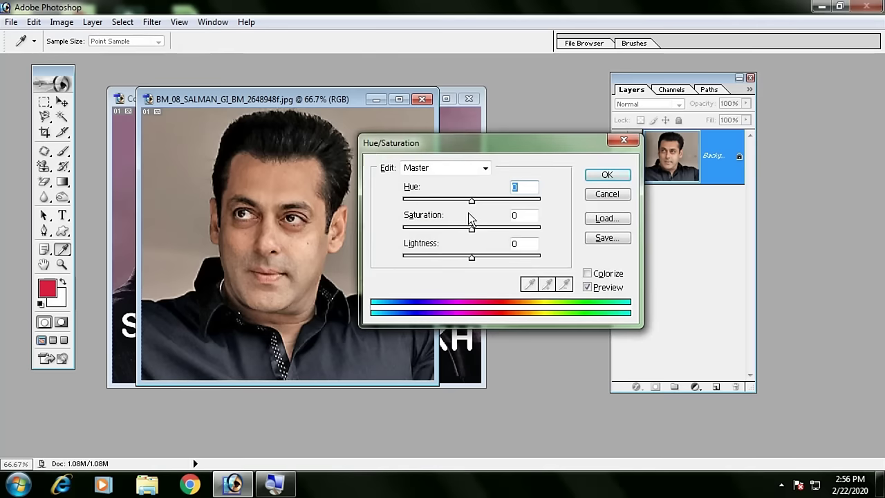
- Try lower saturation and shifted hue, cancel Hue/Saturation, and close the portrait document
mouse_move(472, 230)
left_mouse_down()
mouse_move(448, 237)
mouse_move(472, 234)
left_mouse_up()
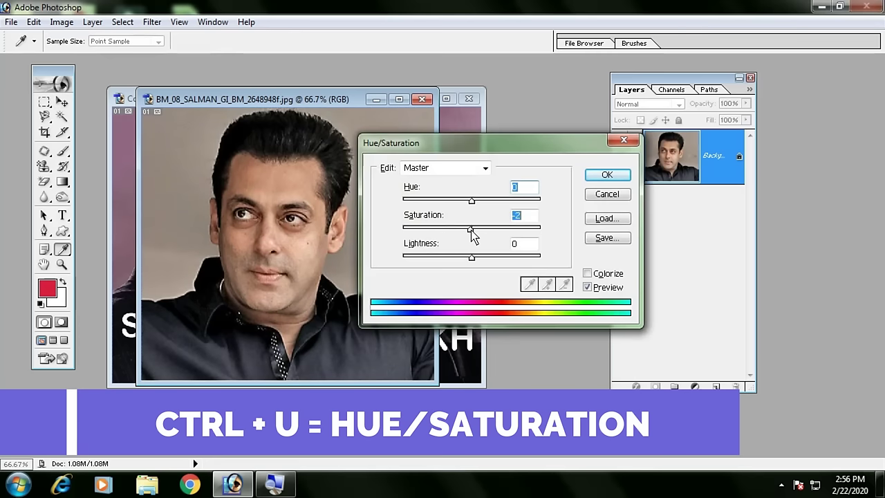
left_click_drag(472, 201, 445, 206)
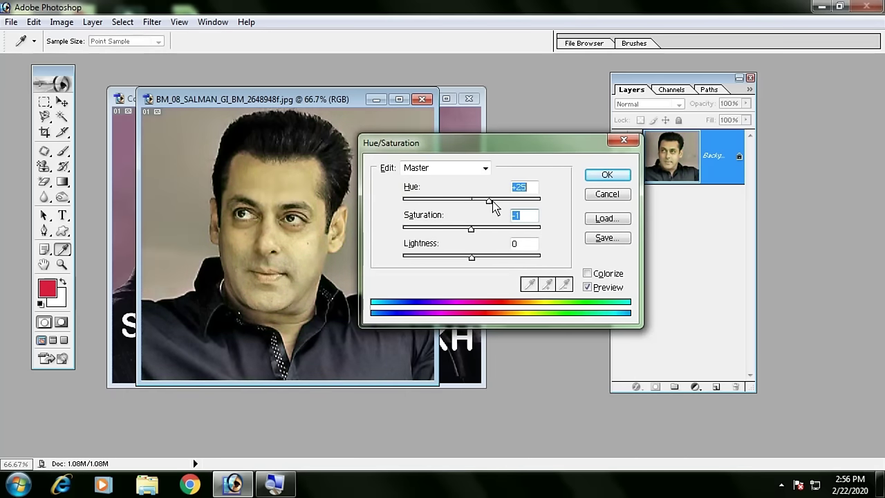
left_click_drag(445, 206, 469, 201)
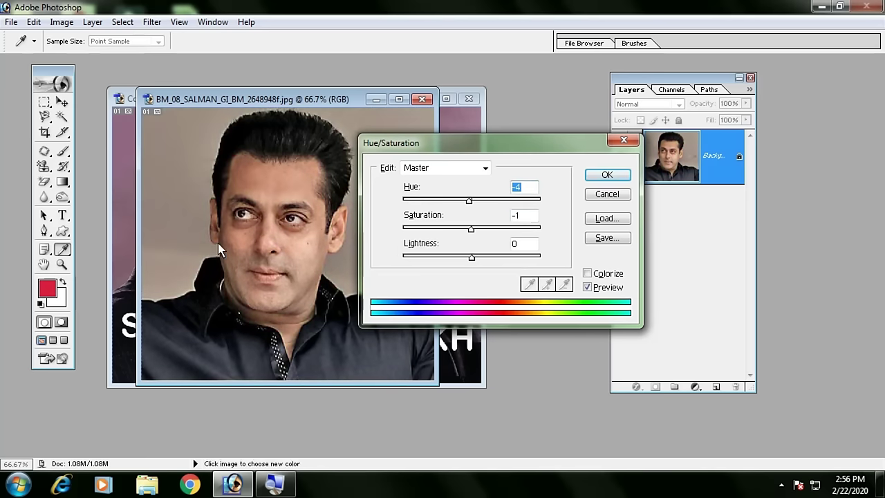
left_click(608, 194)
left_click(420, 99)
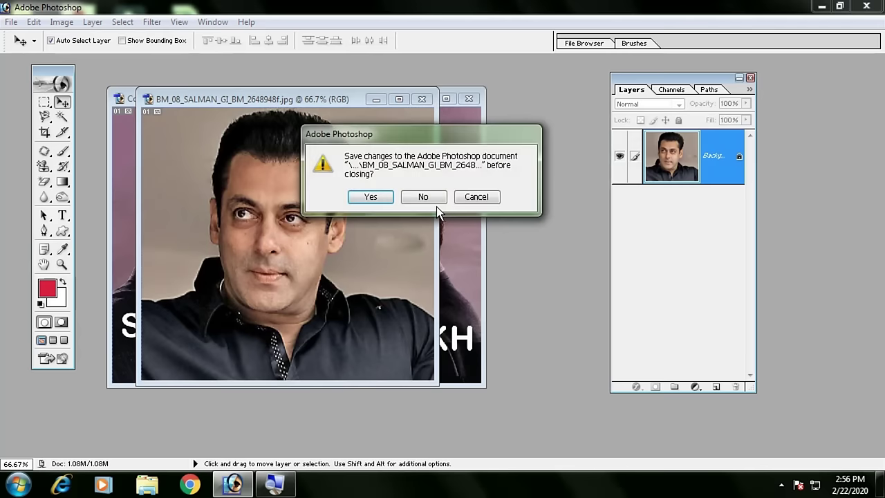
- Close the portrait and the shahrukh copy documents without saving
left_click(425, 197)
left_click(470, 99)
left_click(419, 195)
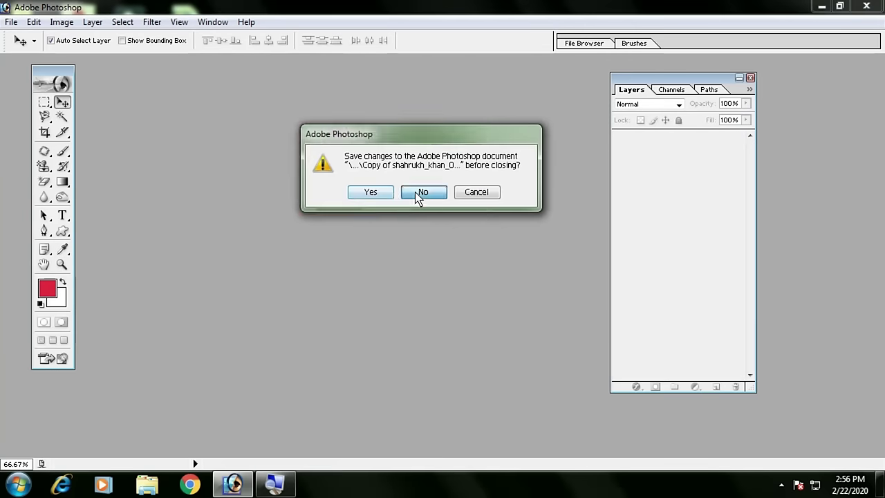
- Open three photos, including the saree photo and Copy of Riya Sen, and move the Riya Sen window aside
double_click(368, 195)
left_click(407, 219)
scroll(464, 191, "down", 5)
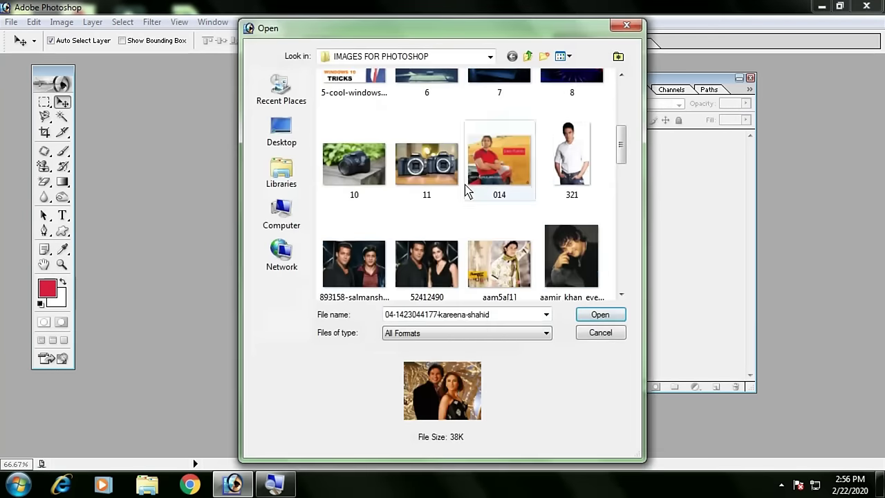
scroll(464, 194, "down", 5)
left_click(483, 174)
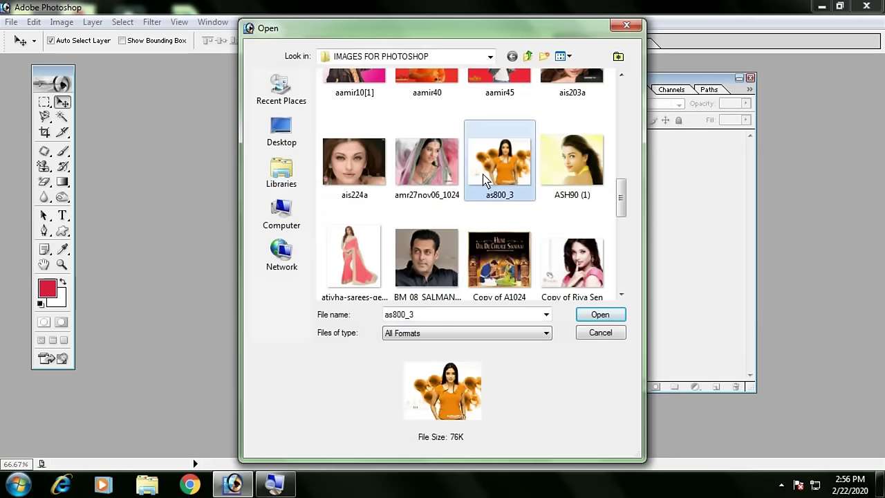
left_click(358, 254, "ctrl")
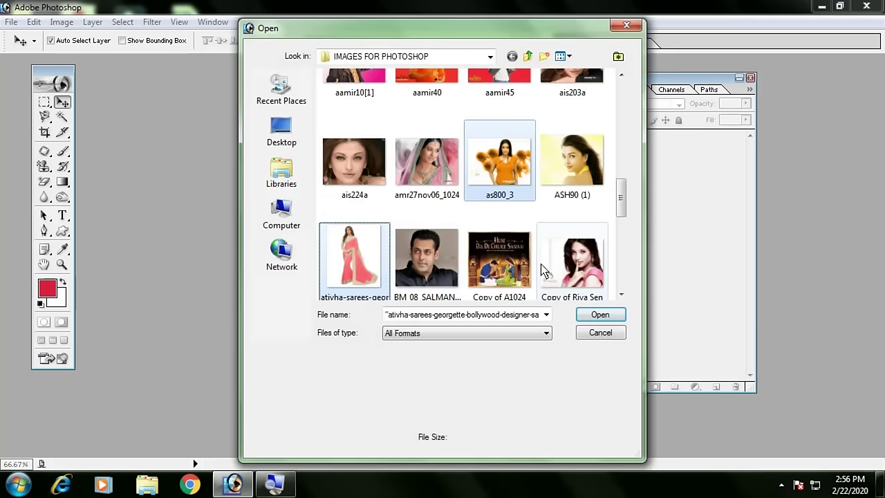
left_click(571, 261, "ctrl")
left_click(598, 317)
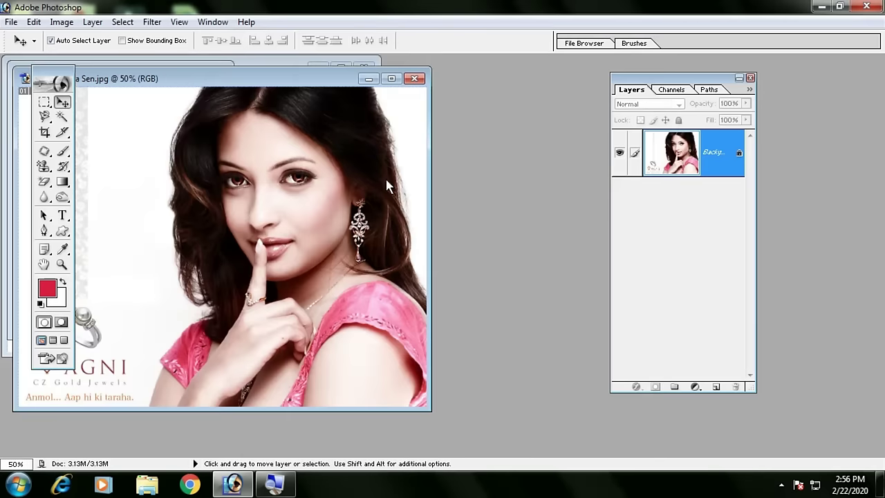
left_click_drag(255, 88, 406, 86)
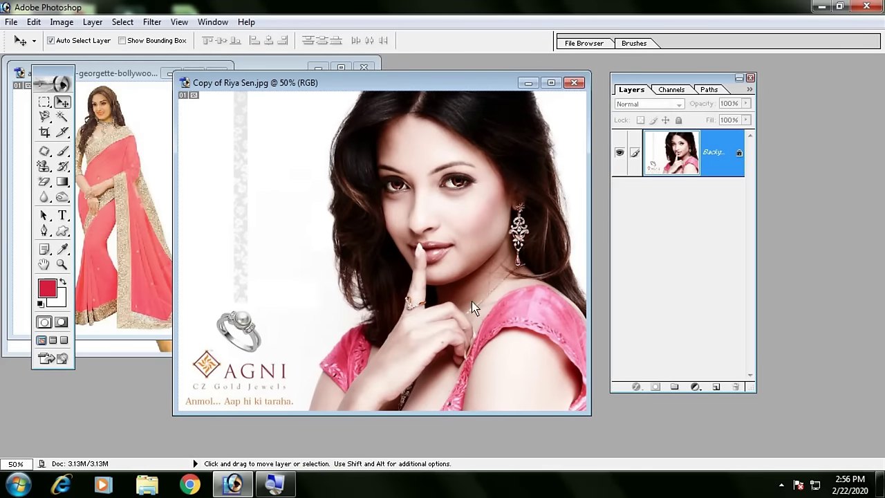
key("ctrl+u")
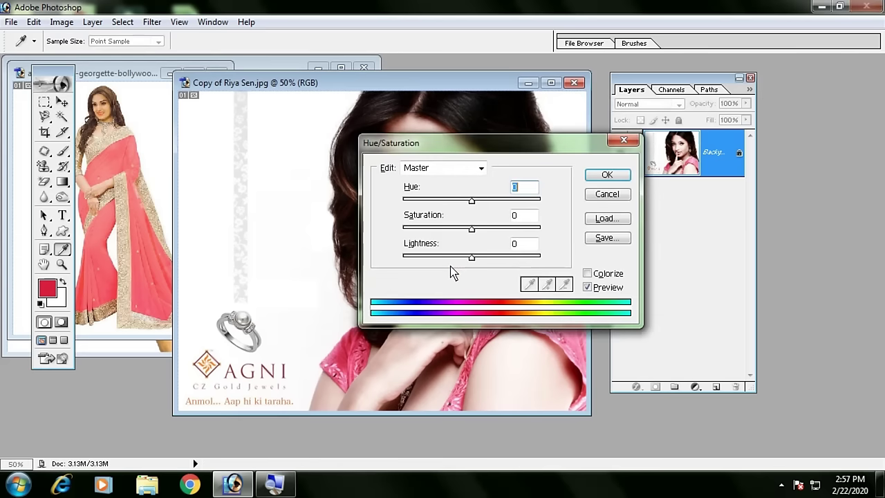
left_click_drag(470, 145, 643, 88)
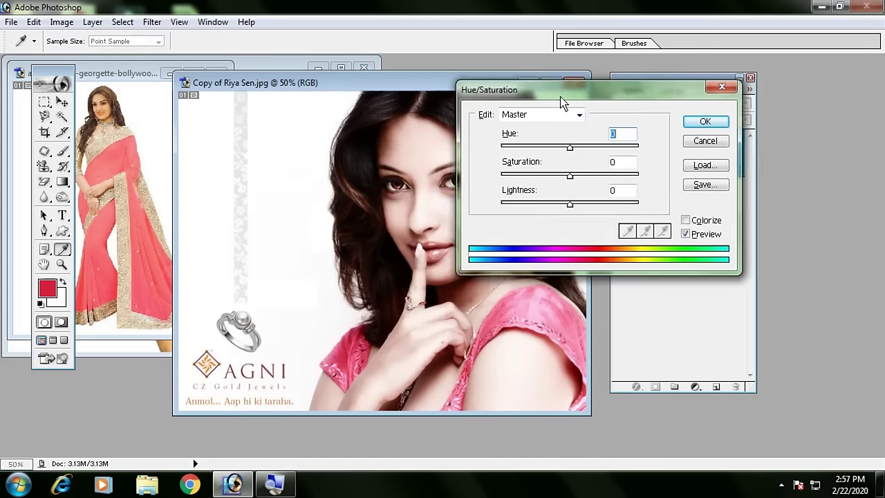
mouse_move(642, 148)
left_mouse_down()
mouse_move(604, 145)
mouse_move(691, 152)
left_mouse_up()
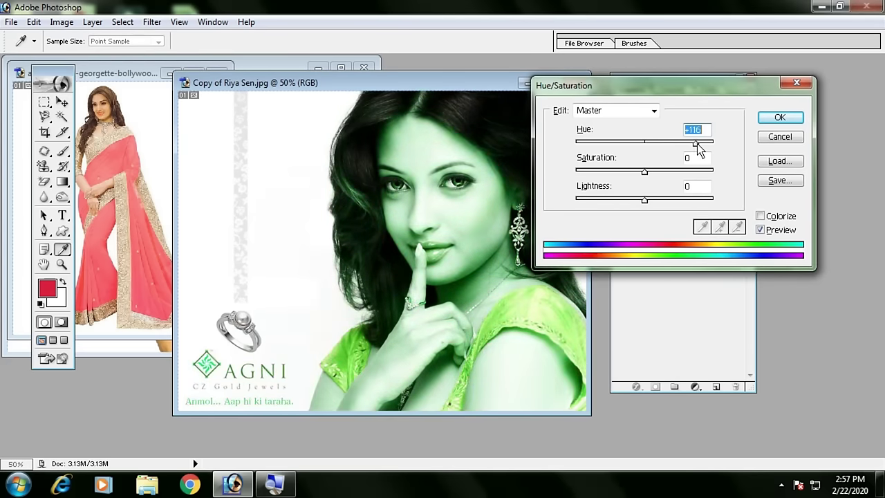
key("Escape")
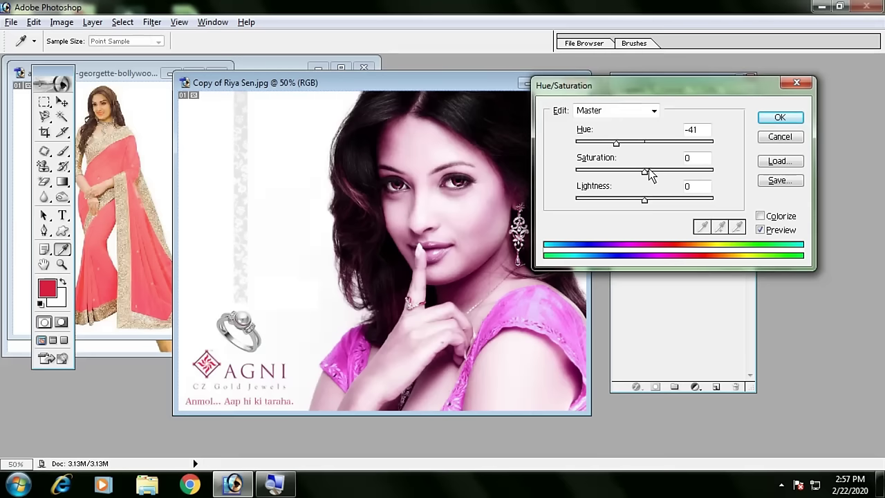
left_click_drag(617, 142, 626, 143)
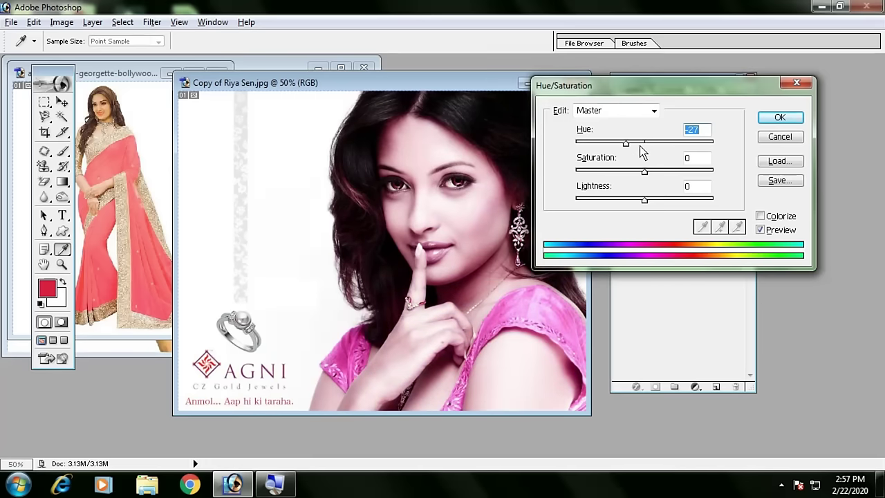
left_click_drag(639, 144, 804, 159)
left_click_drag(712, 143, 512, 145)
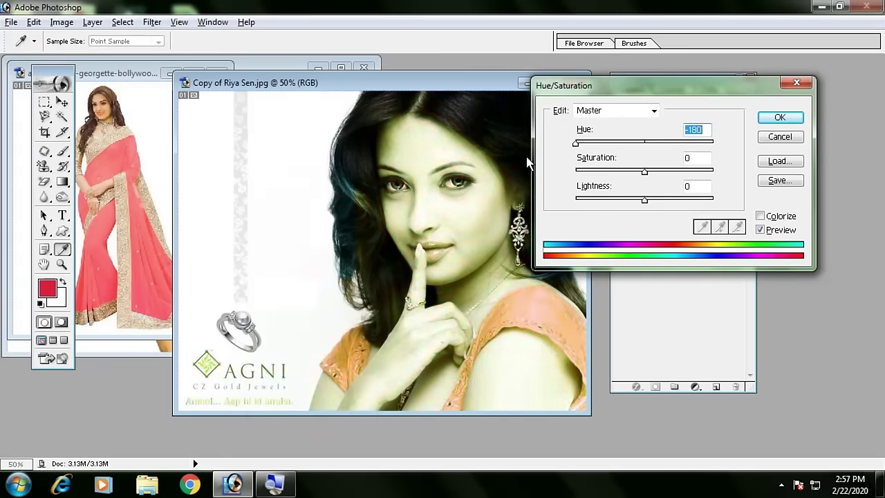
key("Return")
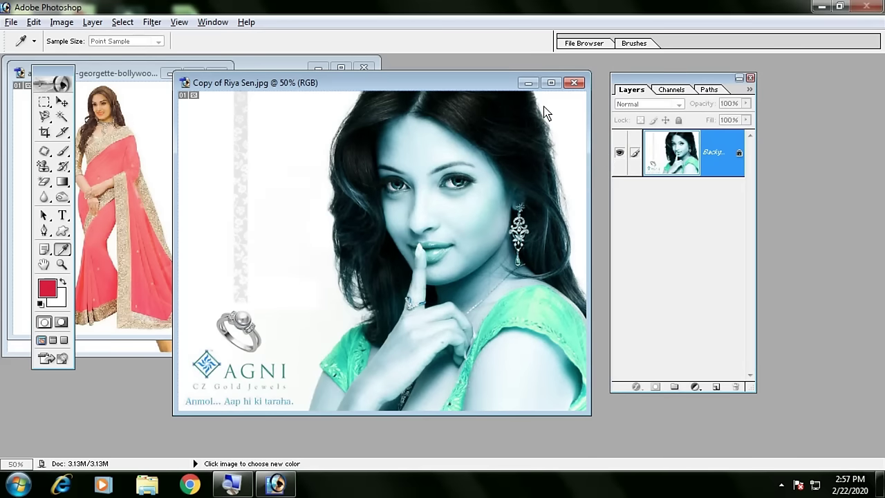
key("ctrl+u")
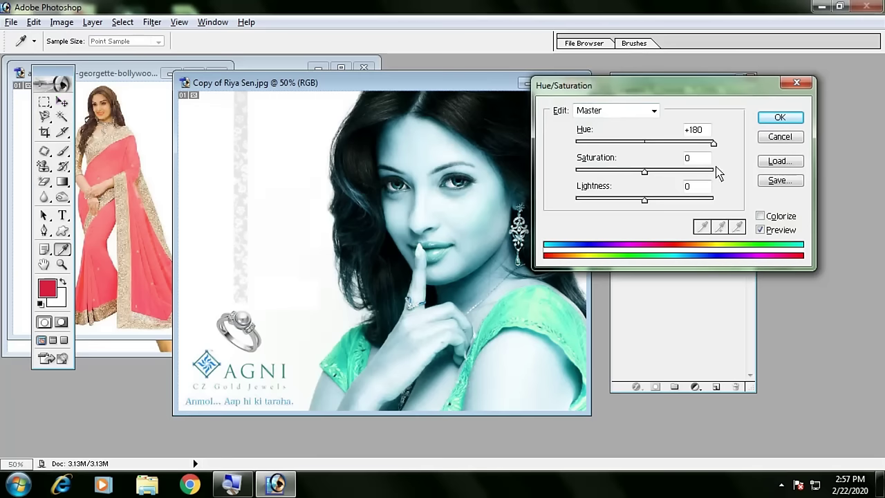
mouse_move(712, 143)
left_mouse_down()
mouse_move(574, 158)
mouse_move(692, 145)
left_mouse_up()
left_click(780, 117)
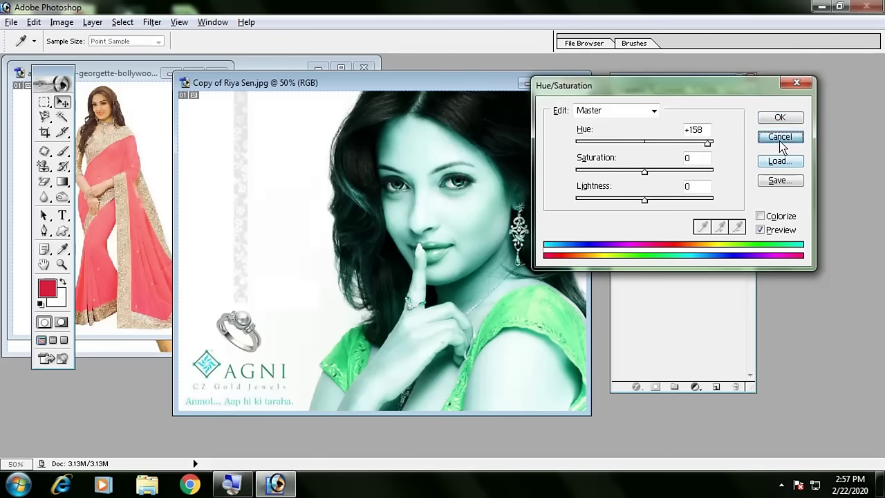
left_click(779, 137)
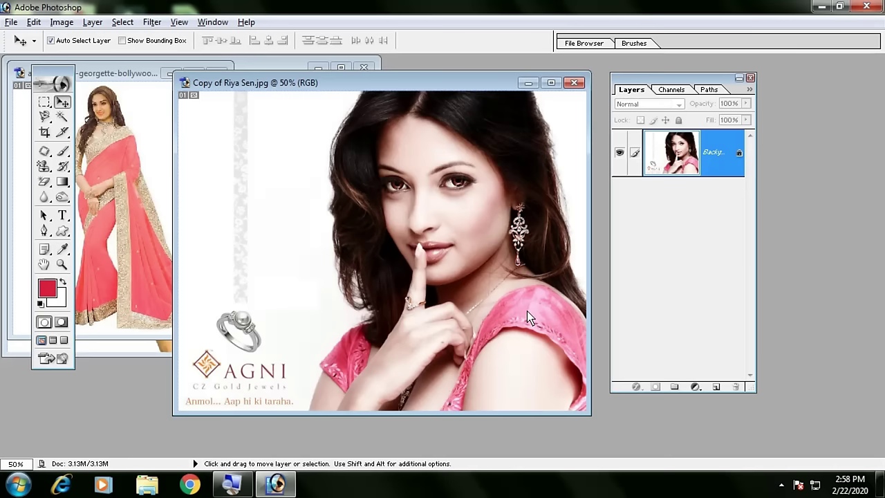
key("Down")
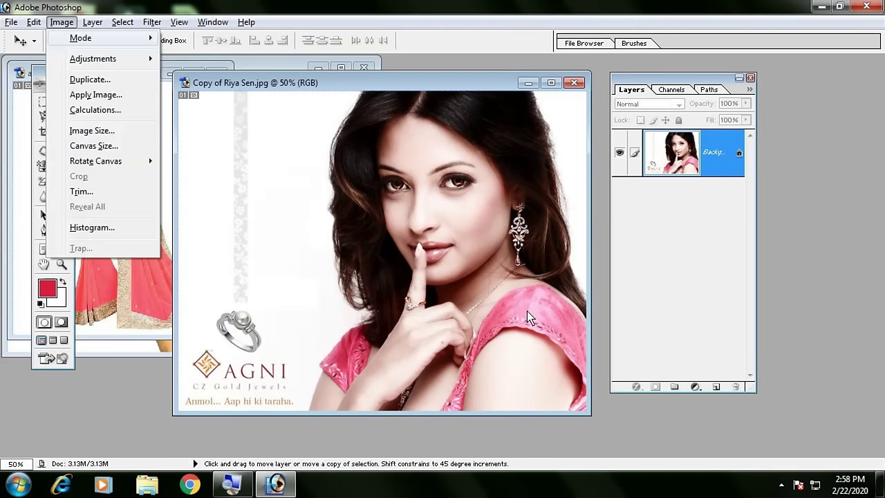
key("a")
key("r")
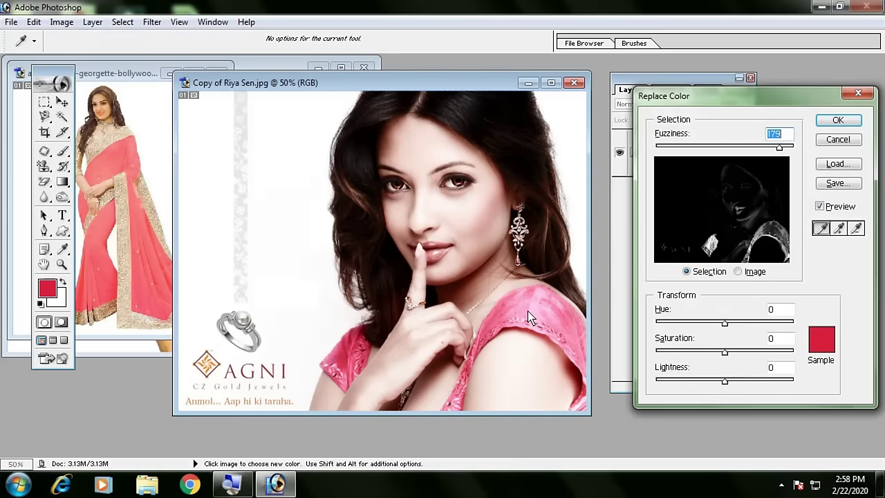
left_click_drag(714, 104, 618, 112)
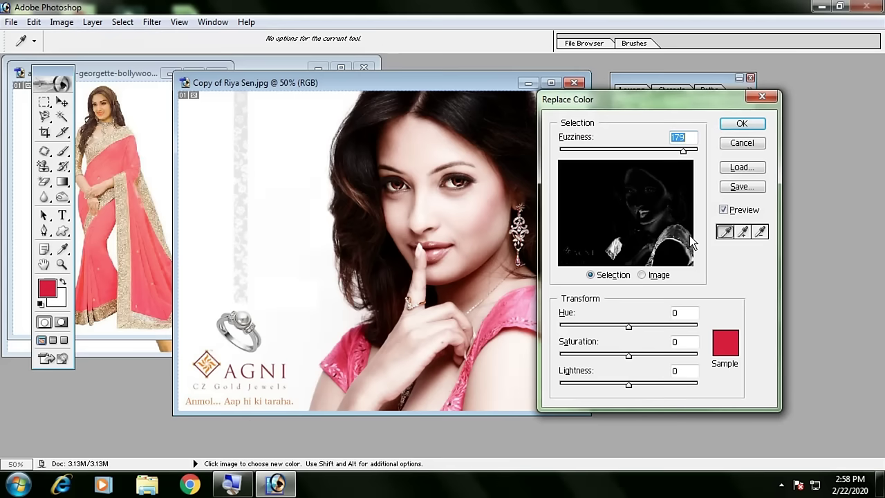
left_click_drag(621, 100, 608, 98)
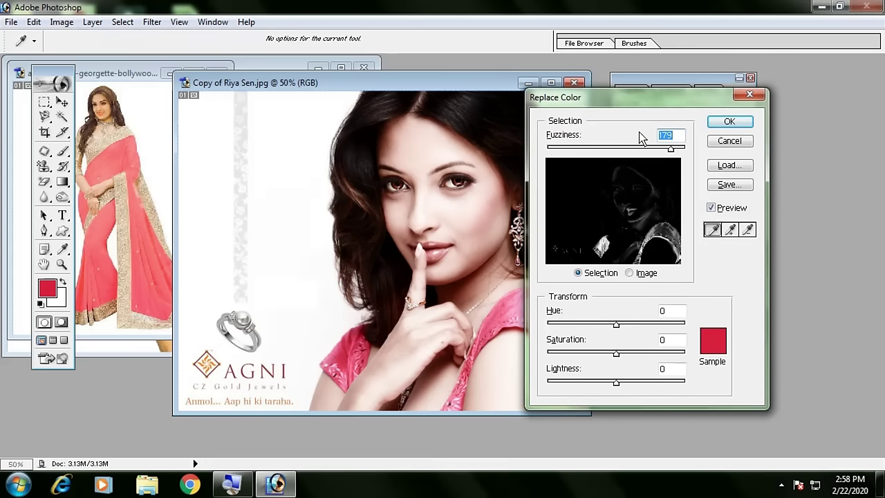
left_click(652, 245)
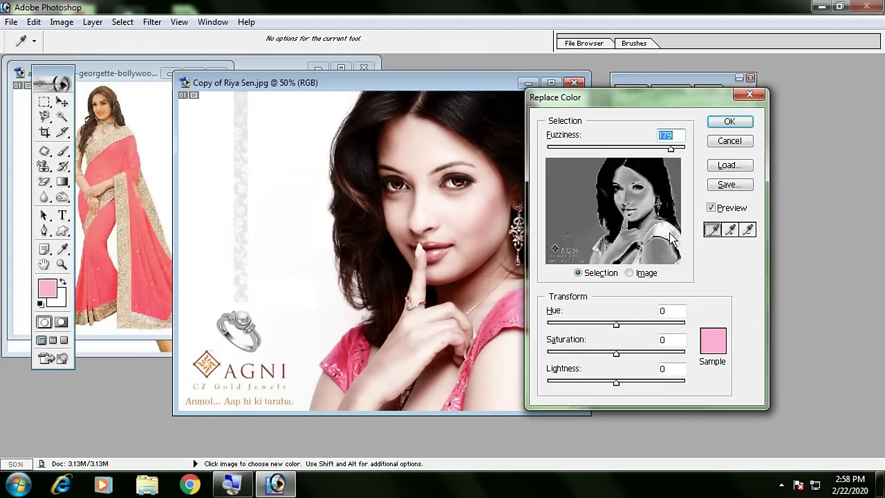
left_click_drag(671, 148, 626, 150)
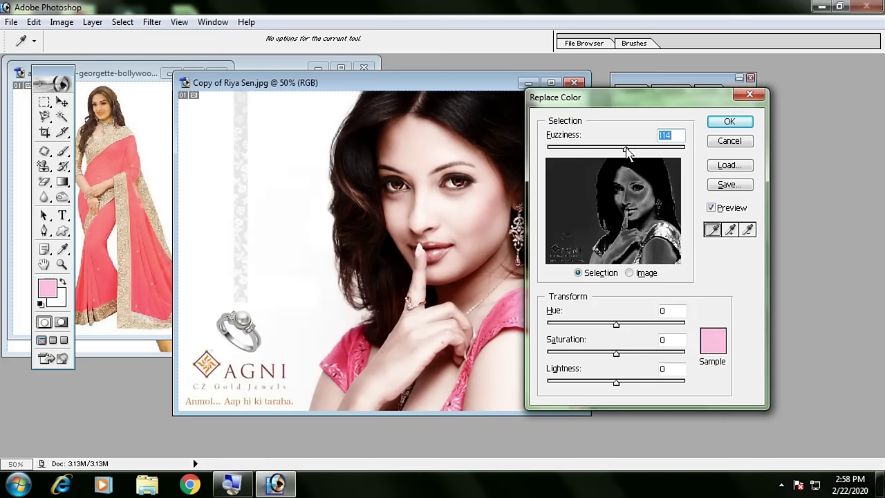
left_click(507, 317)
left_click(507, 312)
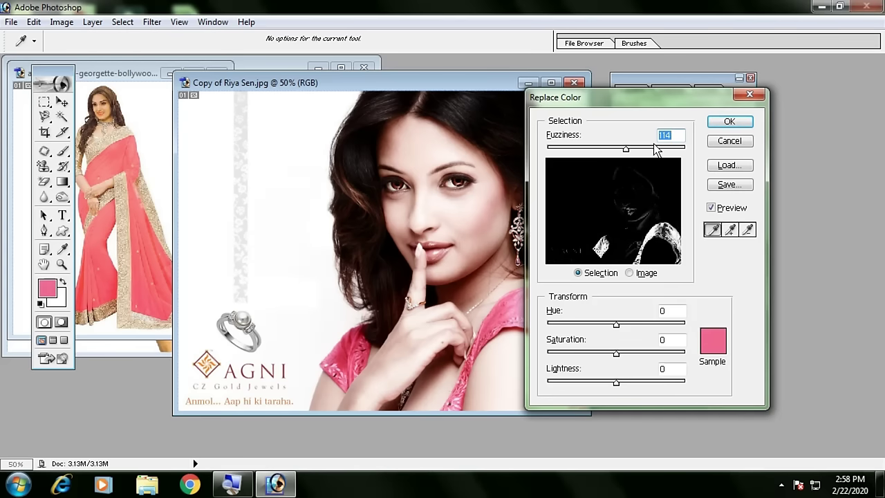
left_click_drag(631, 149, 640, 149)
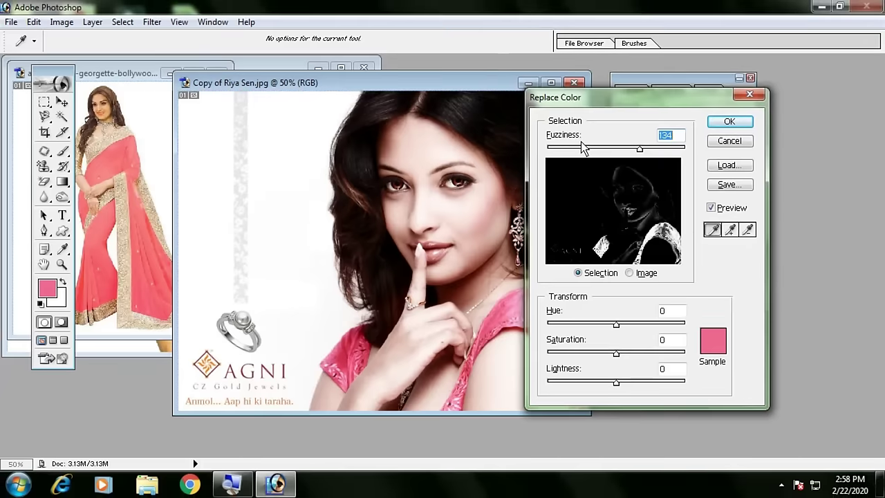
left_click_drag(640, 149, 645, 149)
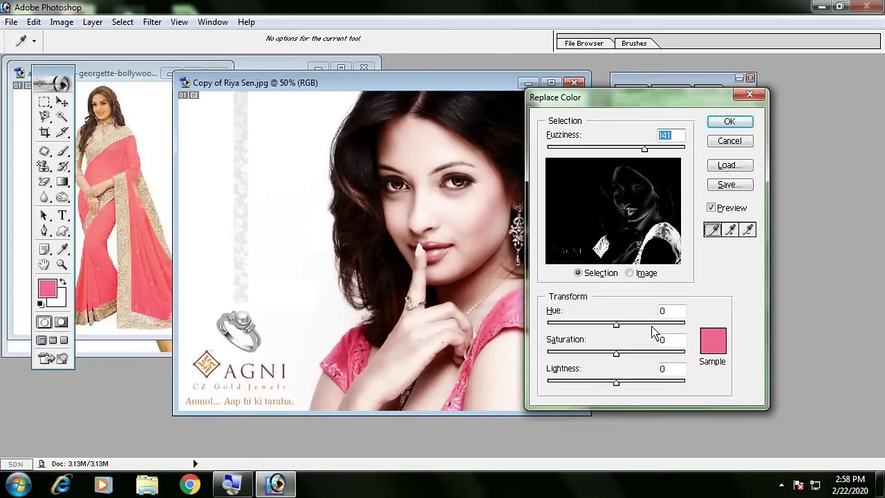
mouse_move(616, 325)
left_mouse_down()
mouse_move(637, 327)
mouse_move(599, 325)
left_mouse_up()
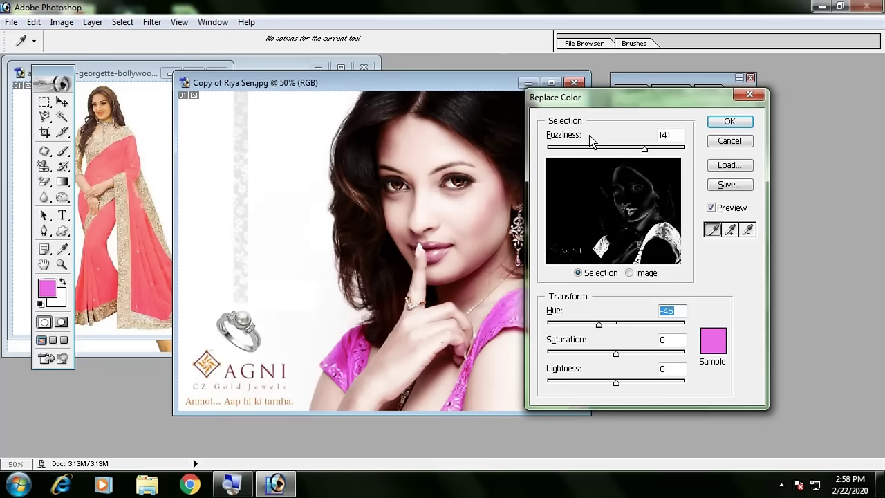
left_click_drag(571, 98, 618, 95)
mouse_move(648, 326)
left_mouse_down()
mouse_move(613, 324)
mouse_move(705, 325)
mouse_move(636, 325)
left_mouse_up()
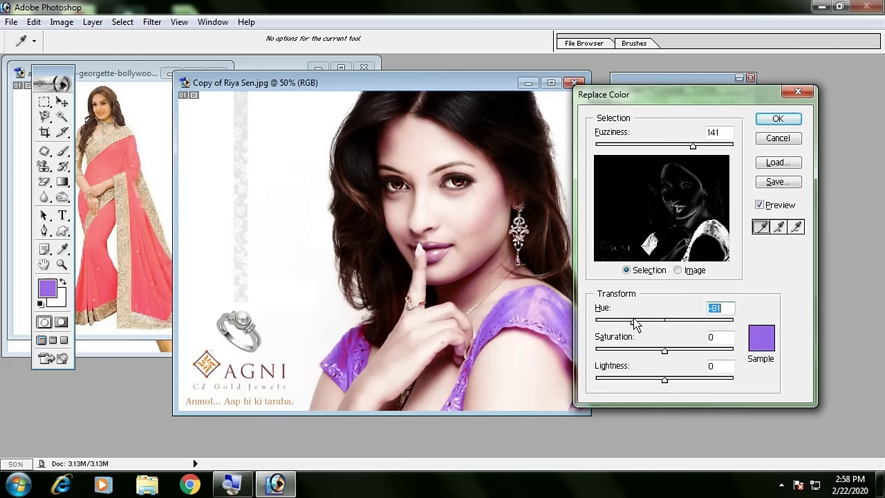
left_click(777, 139)
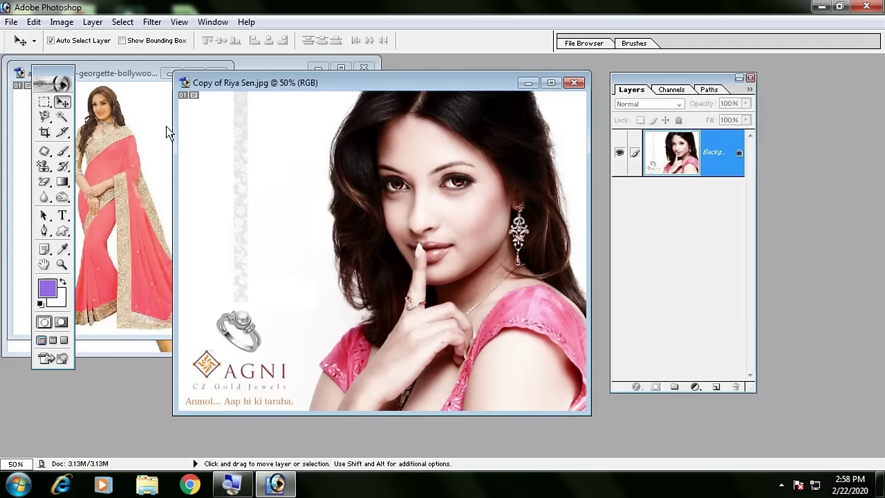
left_click(139, 72)
- Close the portrait copy and fit the sari photo on screen
mouse_move(149, 72)
left_mouse_down()
mouse_move(370, 123)
mouse_move(400, 95)
left_mouse_up()
left_click(561, 88)
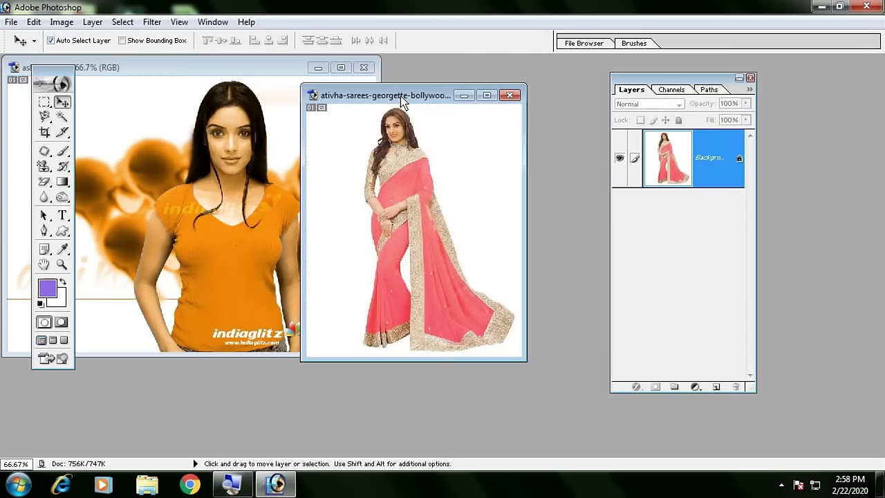
key("ctrl+0")
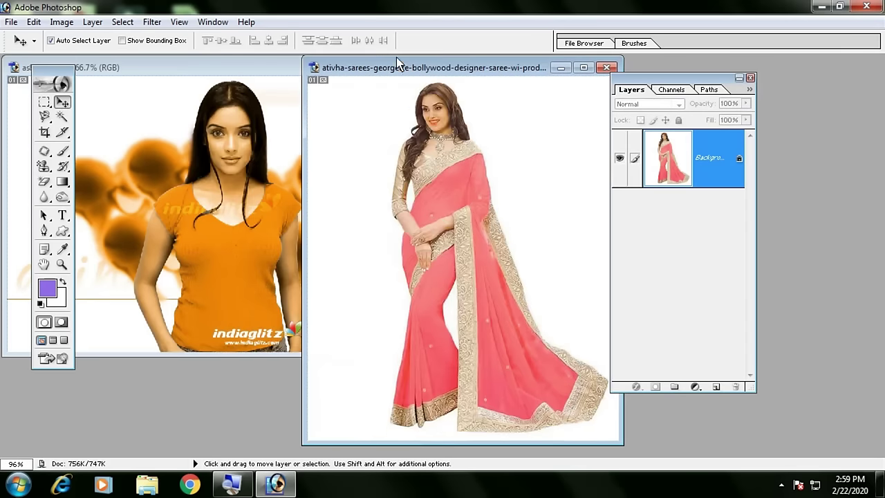
left_click_drag(398, 62, 357, 66)
- Preview Replace Color on the sari's pink fabric, trying magenta and yellow hues, then cancel
key("alt+i")
key("a")
key("r")
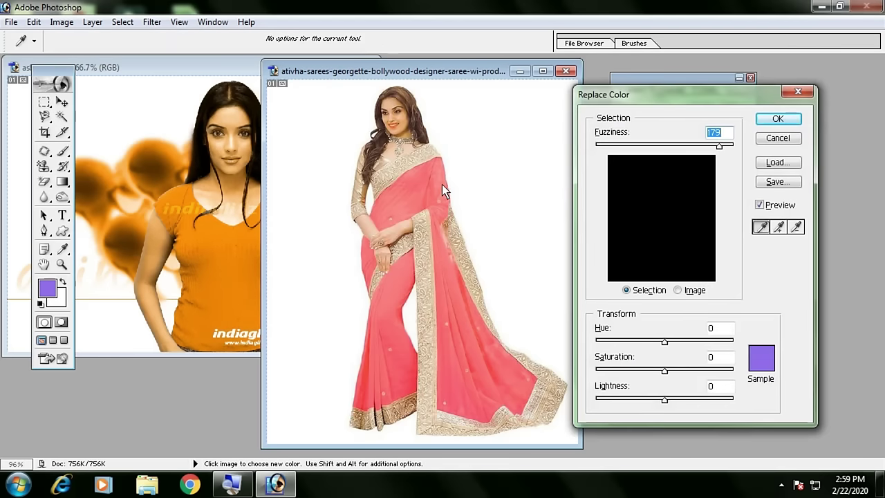
left_click(427, 195)
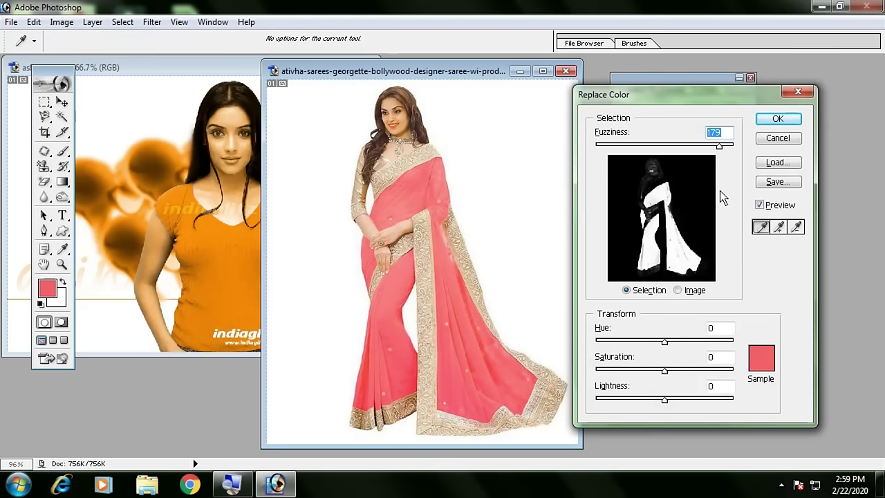
left_click_drag(716, 145, 728, 147)
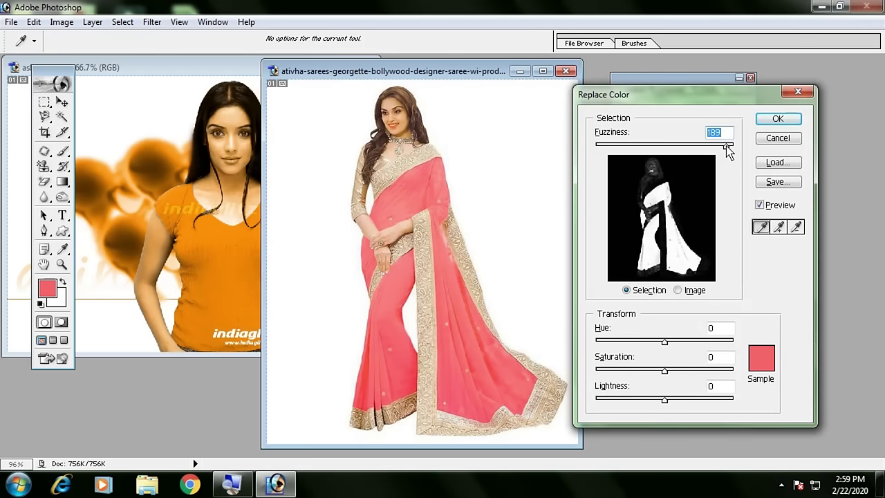
mouse_move(728, 148)
left_mouse_down()
mouse_move(643, 148)
mouse_move(687, 149)
left_mouse_up()
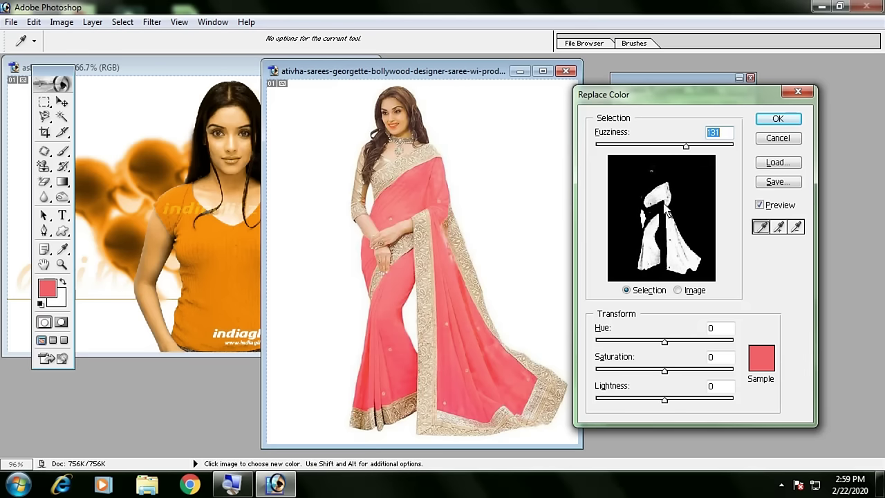
mouse_move(664, 341)
left_mouse_down()
mouse_move(602, 343)
mouse_move(728, 342)
mouse_move(618, 343)
mouse_move(649, 343)
left_mouse_up()
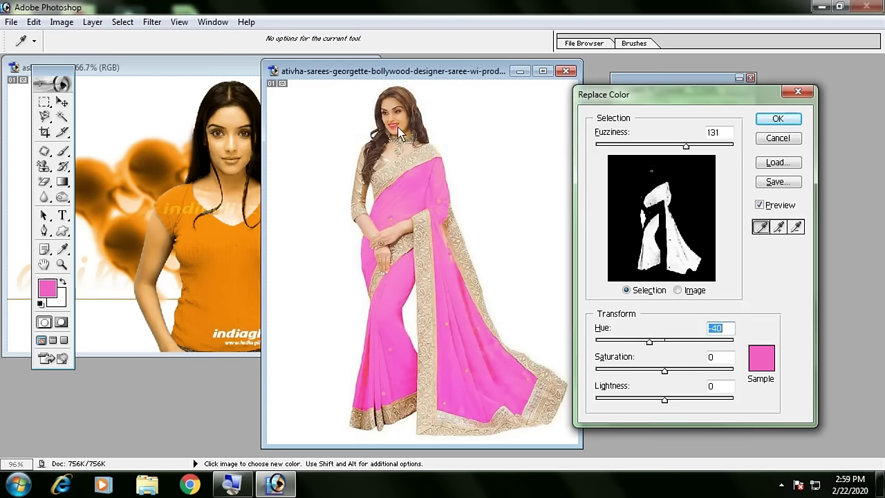
left_click(686, 341)
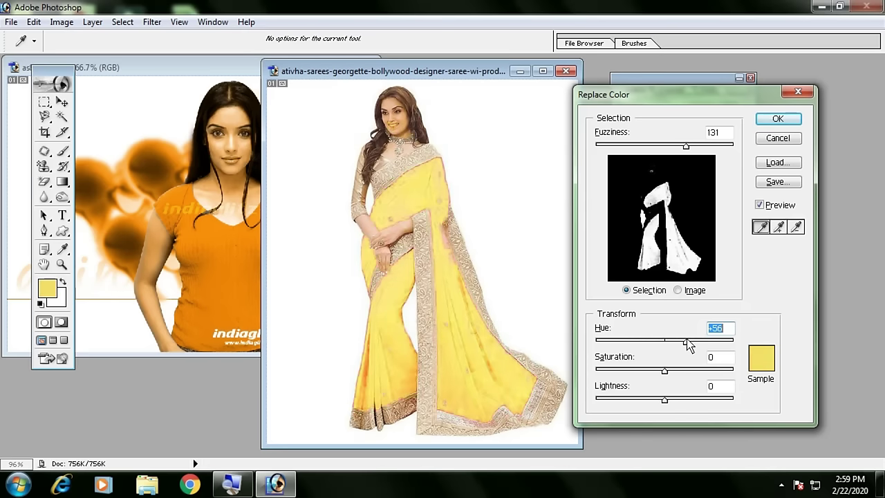
left_click(776, 139)
- Bring the as800_3.jpg photo to the front and move its window right
key("v")
left_click(161, 66)
left_click_drag(161, 66, 339, 96)
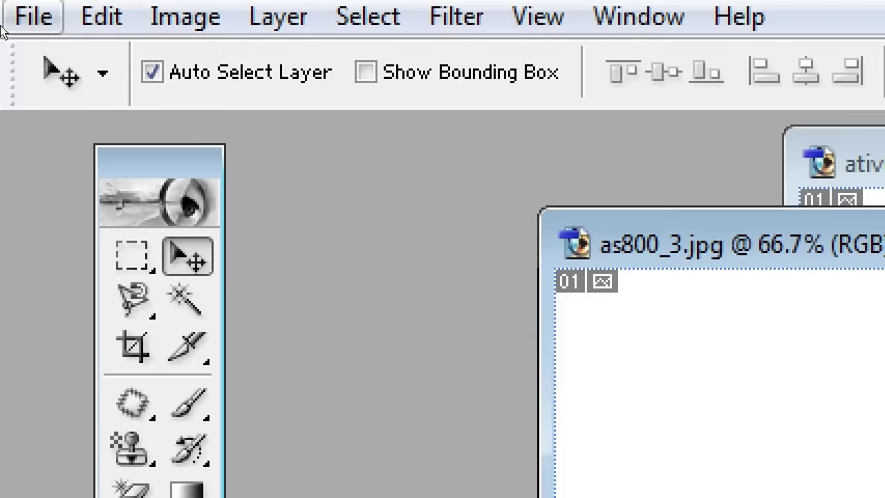
key("alt")
key("Right")
key("Right")
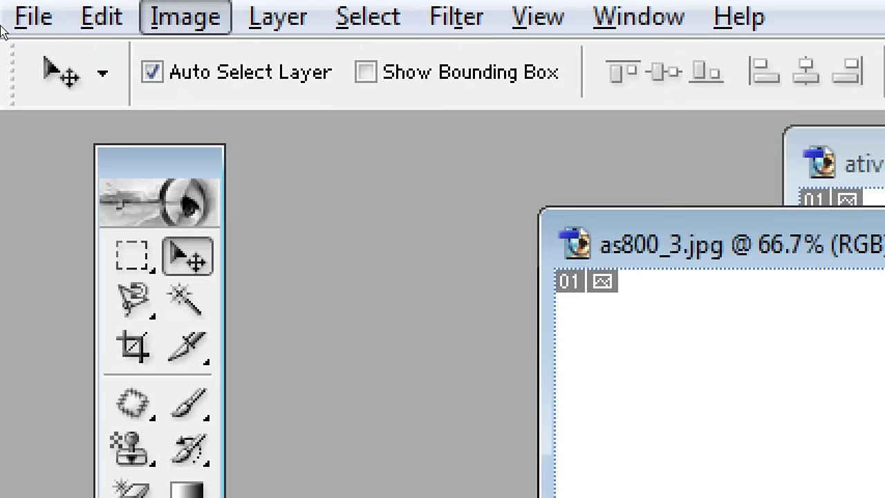
key("Down")
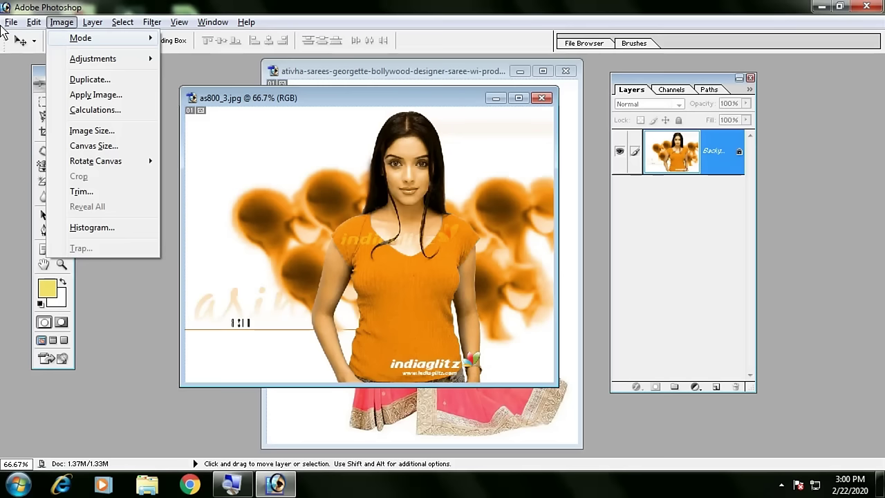
key("Down")
key("Right")
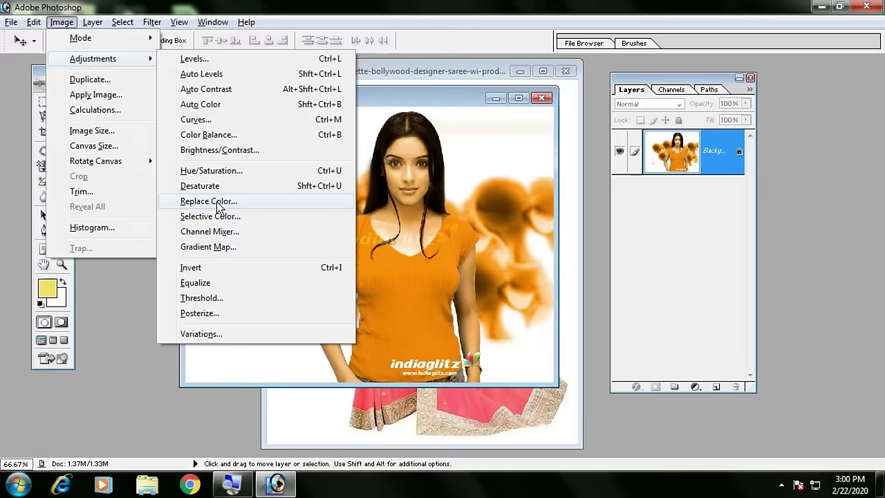
left_click(217, 202)
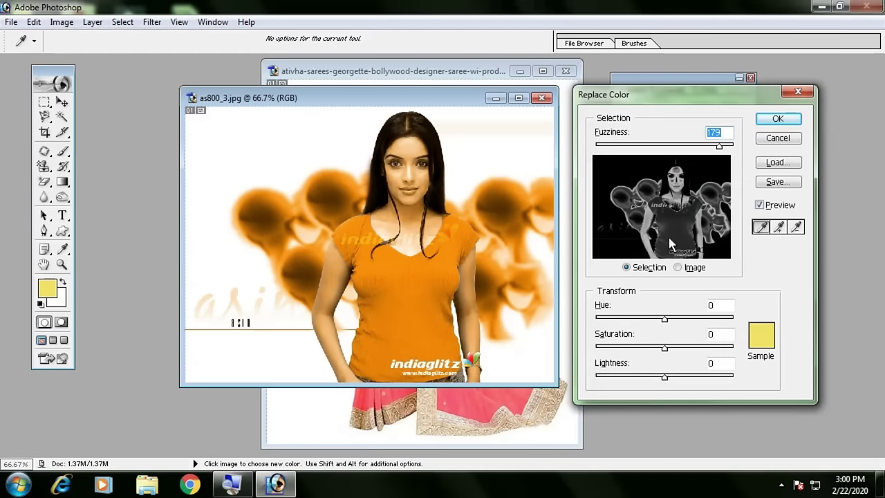
left_click(443, 343)
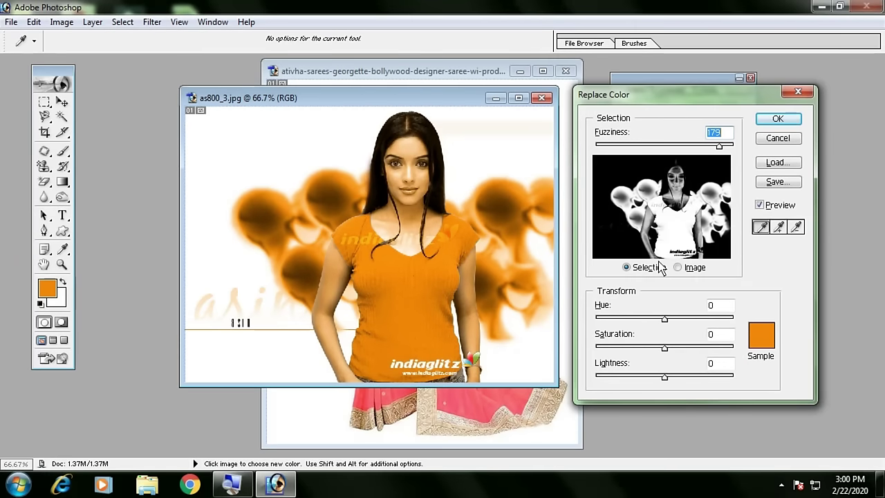
left_click_drag(719, 145, 683, 147)
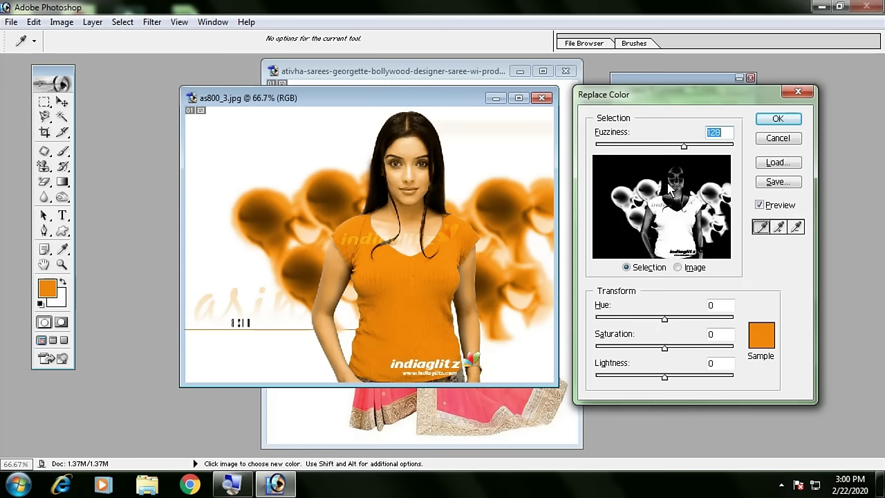
left_click_drag(664, 320, 640, 319)
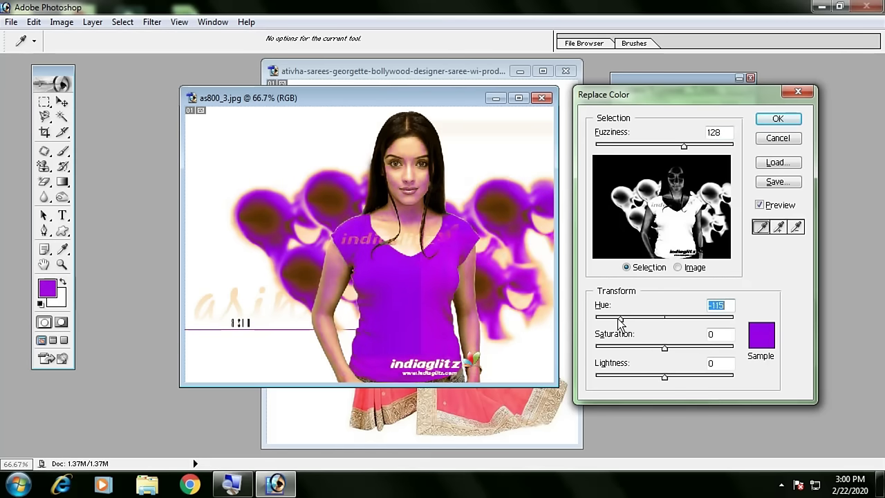
mouse_move(639, 320)
left_mouse_down()
mouse_move(709, 322)
mouse_move(660, 328)
left_mouse_up()
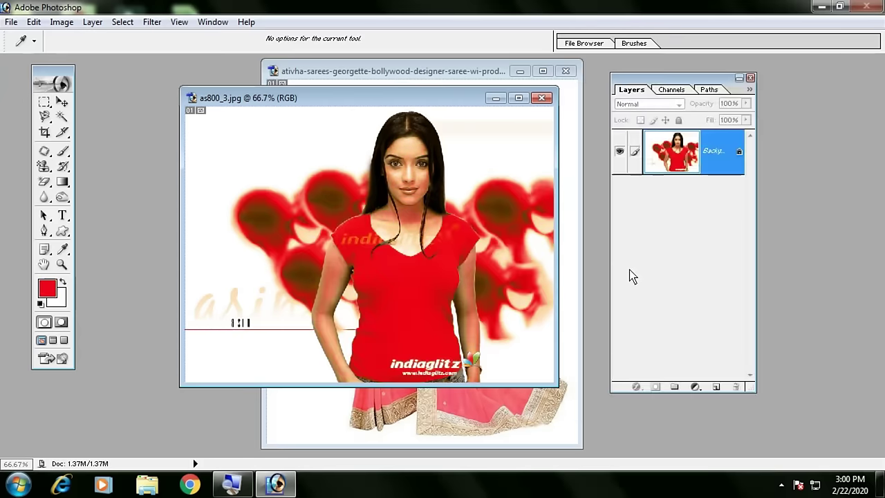
mouse_move(656, 328)
left_mouse_down()
mouse_move(629, 323)
mouse_move(644, 325)
left_mouse_up()
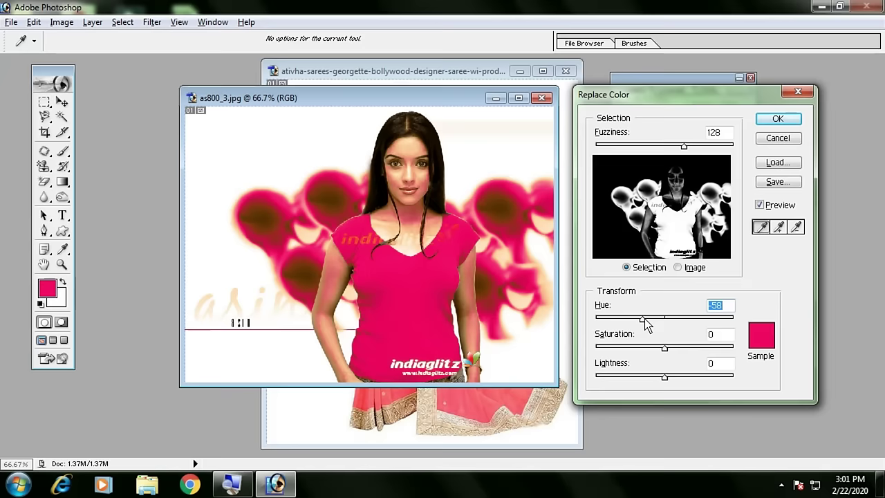
left_click_drag(647, 320, 714, 322)
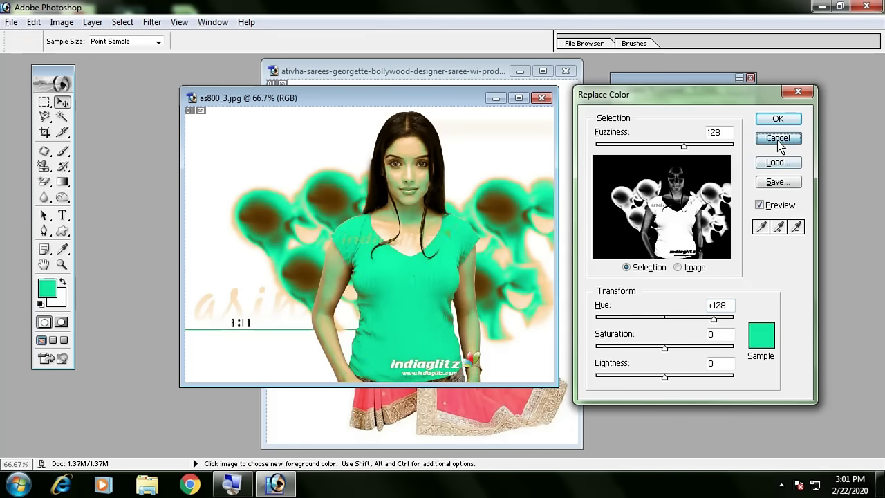
left_click(777, 139)
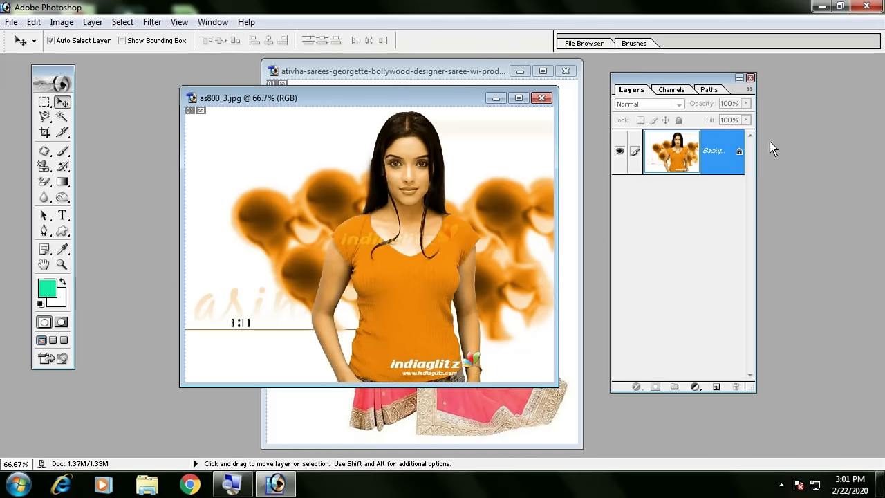
key("ctrl+i")
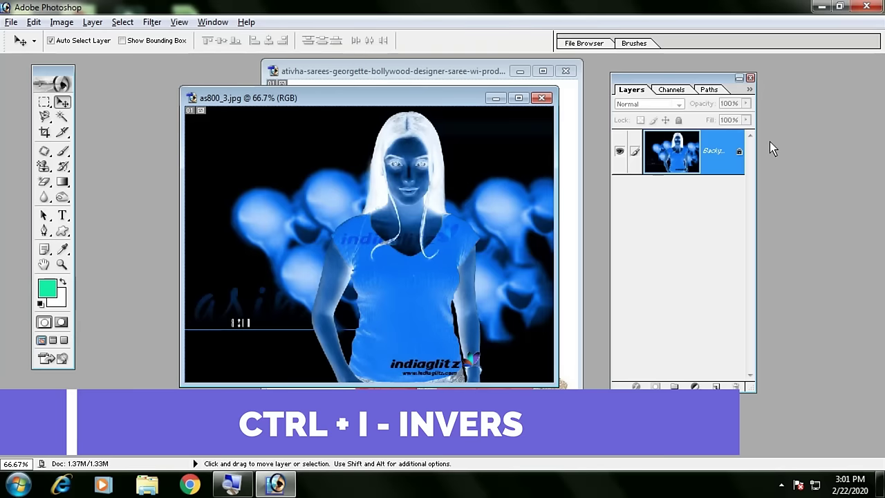
key("ctrl+i")
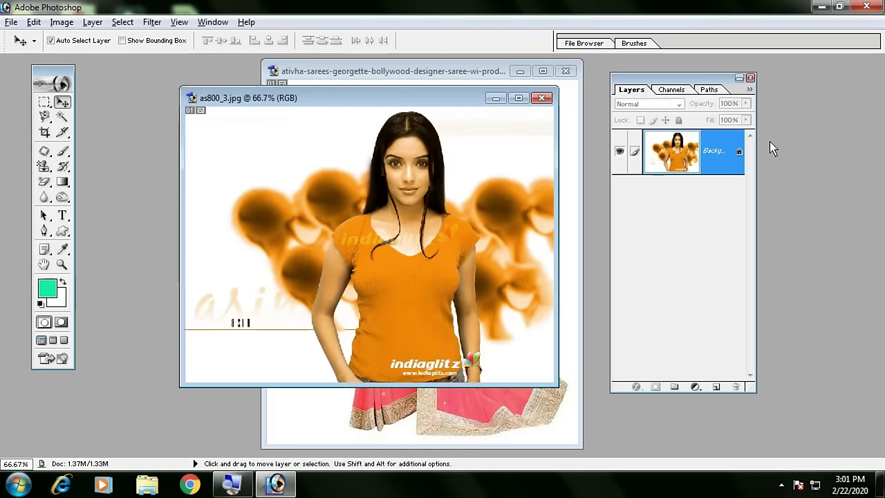
key("ctrl+i")
key("ctrl+i")
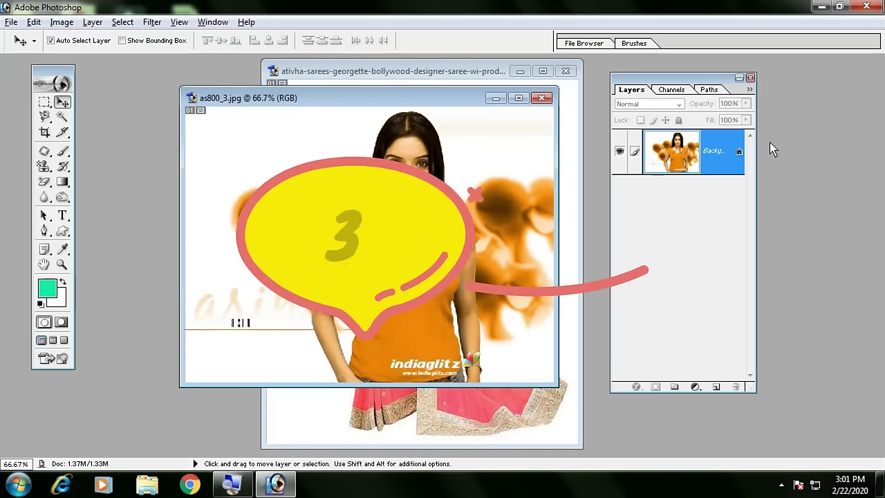
mouse_move(379, 97)
left_mouse_down()
mouse_move(298, 90)
mouse_move(309, 91)
left_mouse_up()
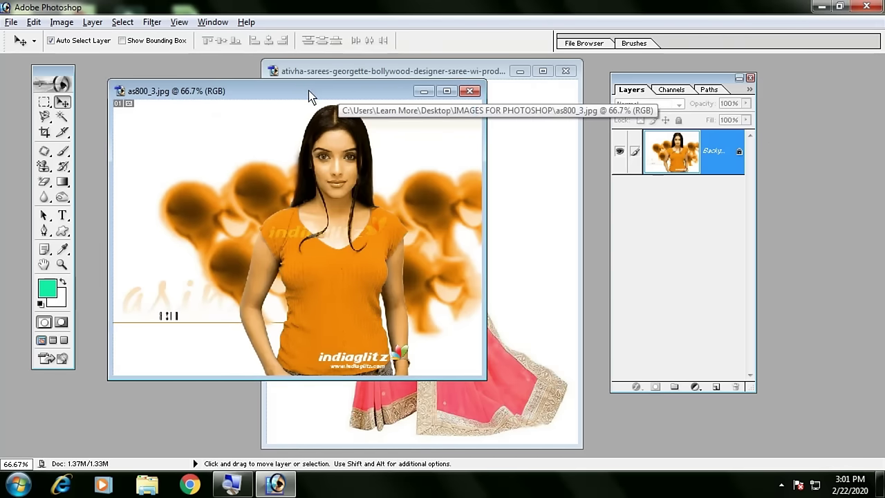
- Duplicate the photo as as800_3 copy and close the original without saving
right_click(308, 91)
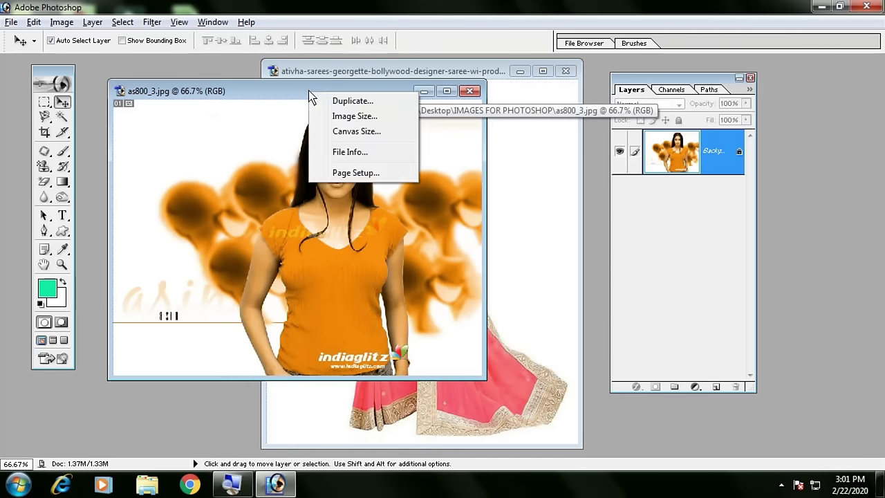
left_click(350, 102)
left_click(460, 248)
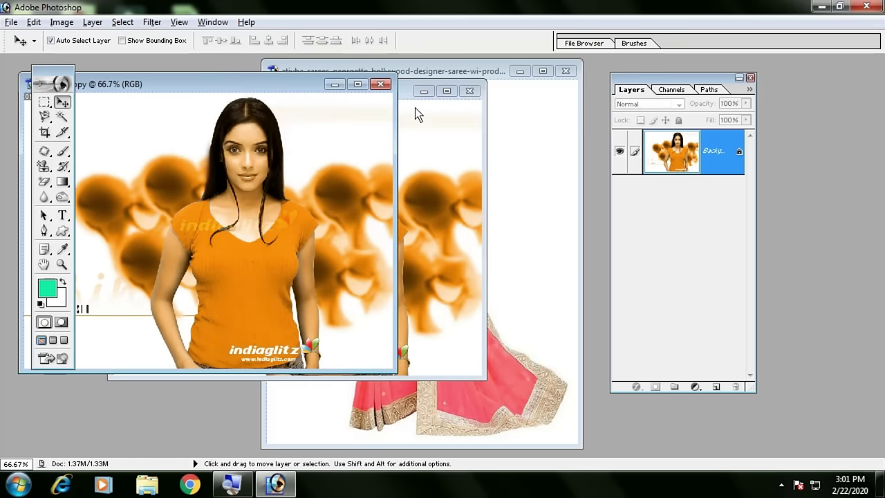
left_click(418, 115)
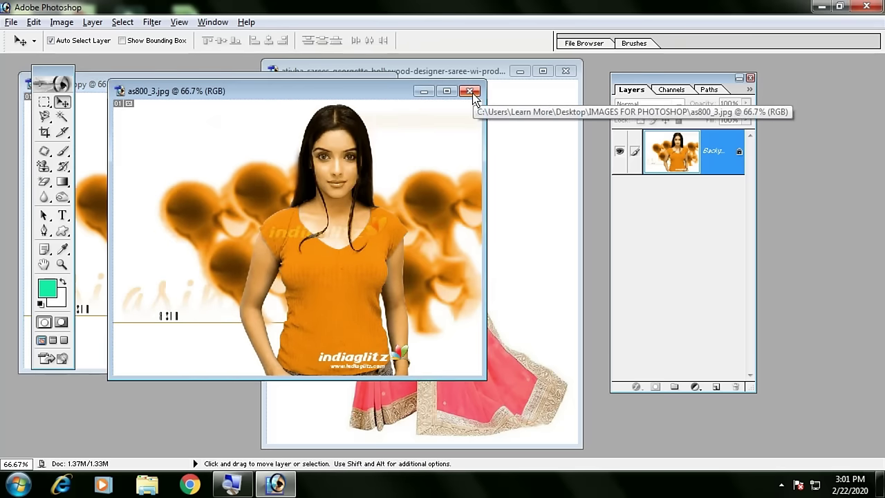
left_click(471, 93)
left_click(419, 191)
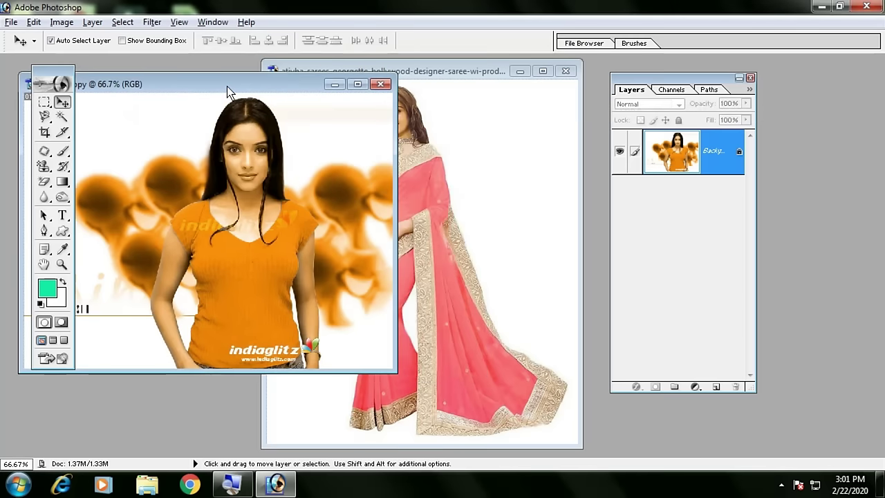
left_click_drag(230, 92, 387, 114)
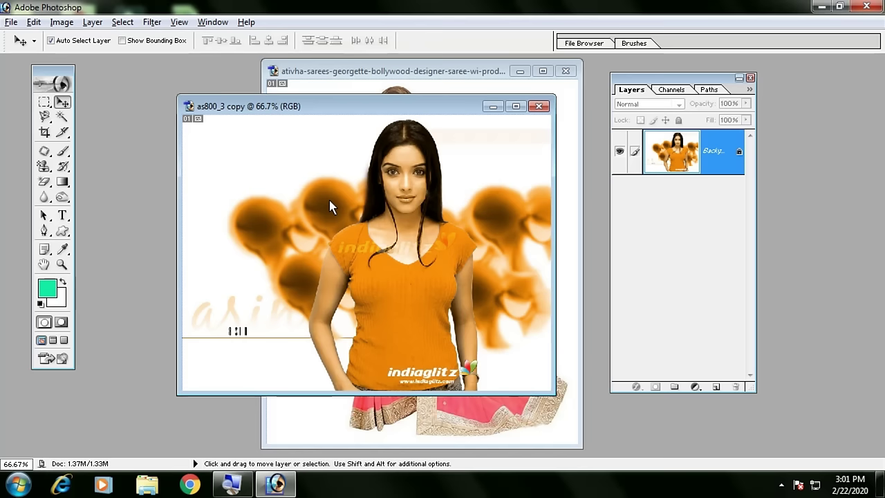
- Save as800_3 copy in JPEG format to the IMAGES FOR PHOTOSHOP folder
key("ctrl+shift+s")
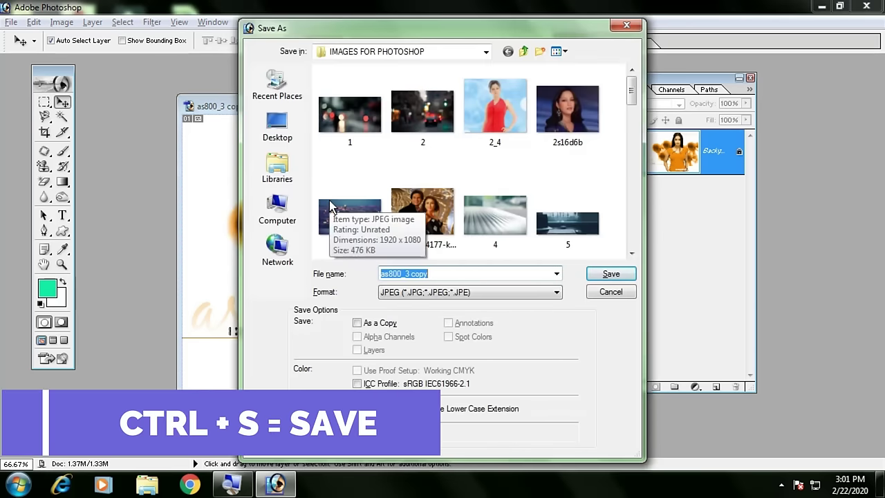
left_click(438, 293)
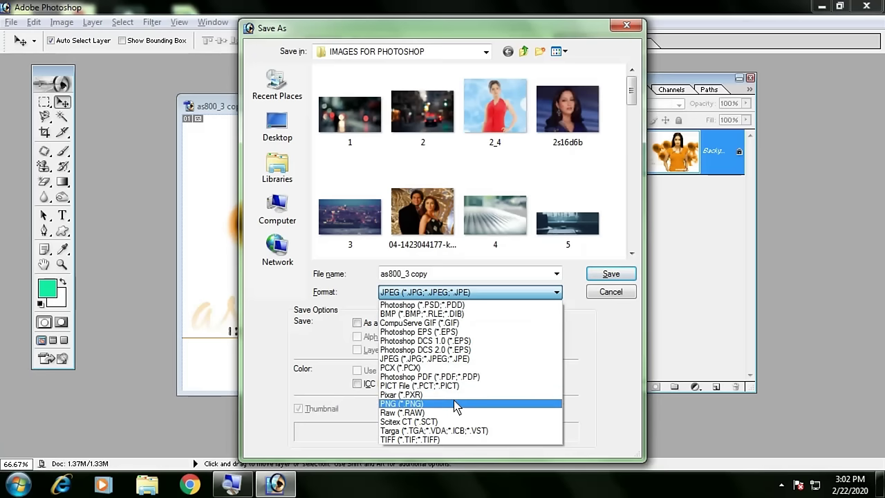
key("Escape")
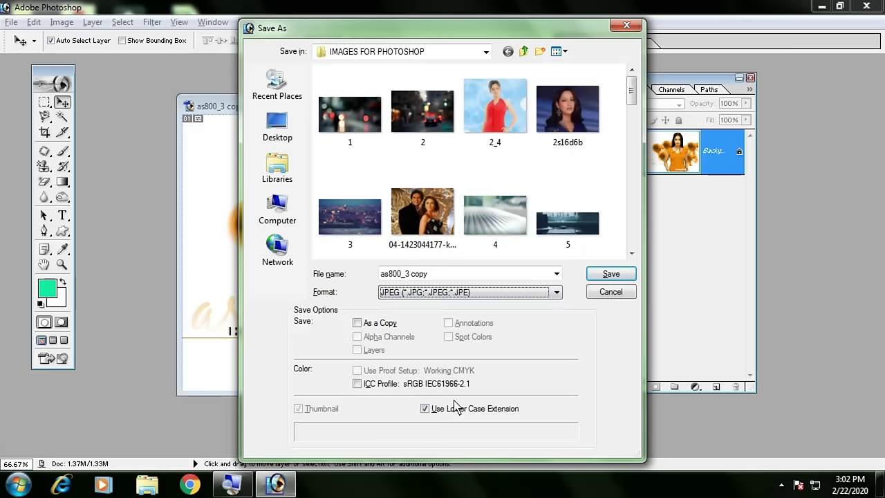
left_click(612, 276)
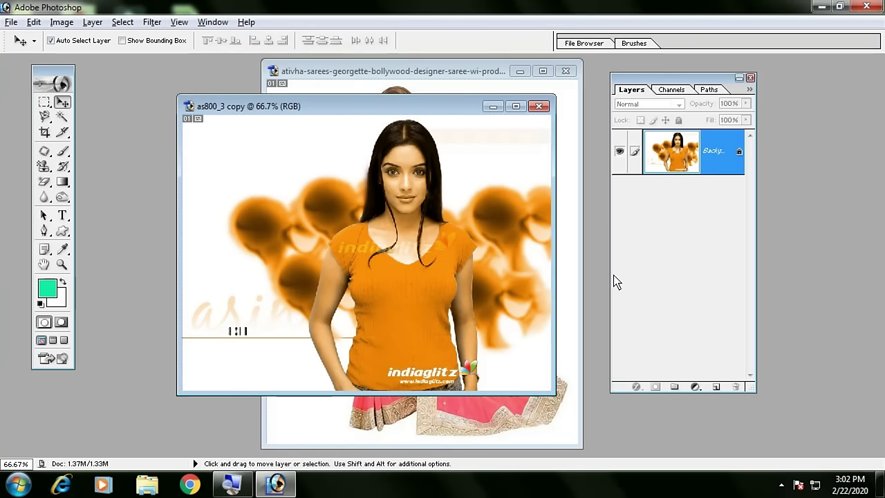
- Attempt to move the locked layer, dismiss the error, and abandon a Save As of the saree photo
left_click_drag(397, 115, 422, 148)
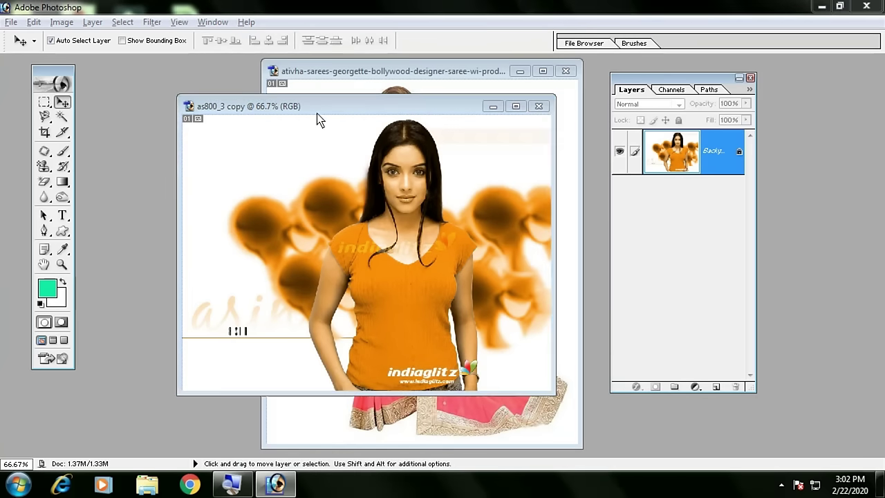
left_click(421, 191)
left_click_drag(290, 105, 123, 177)
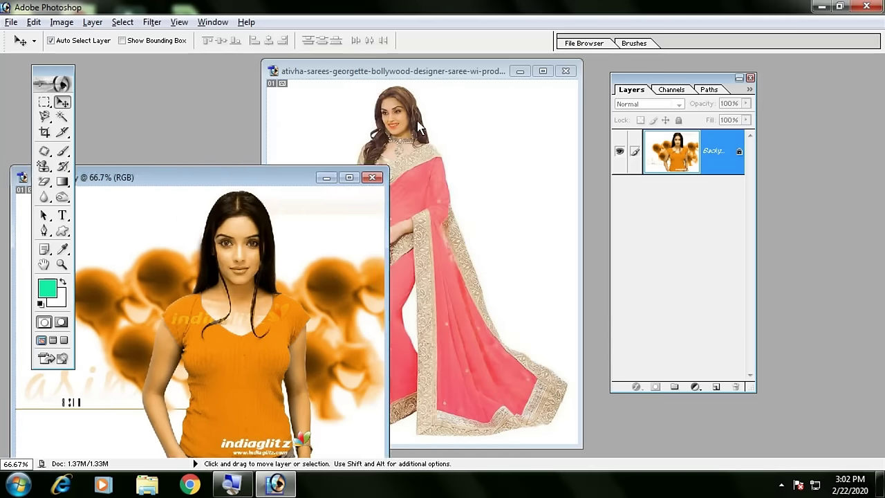
left_click(433, 154)
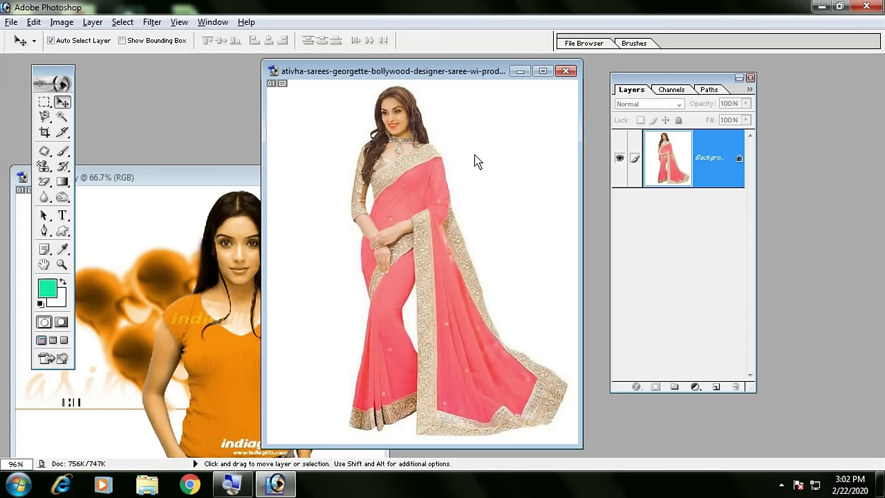
key("ctrl+shift+s")
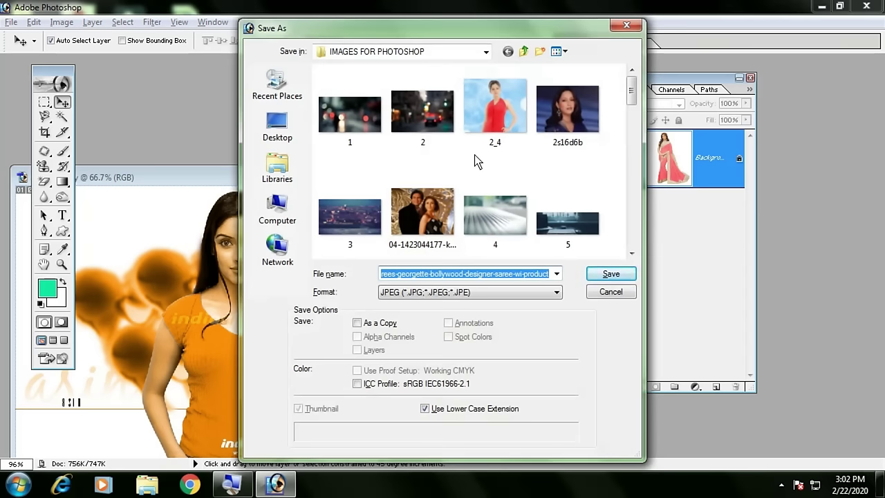
key("Escape")
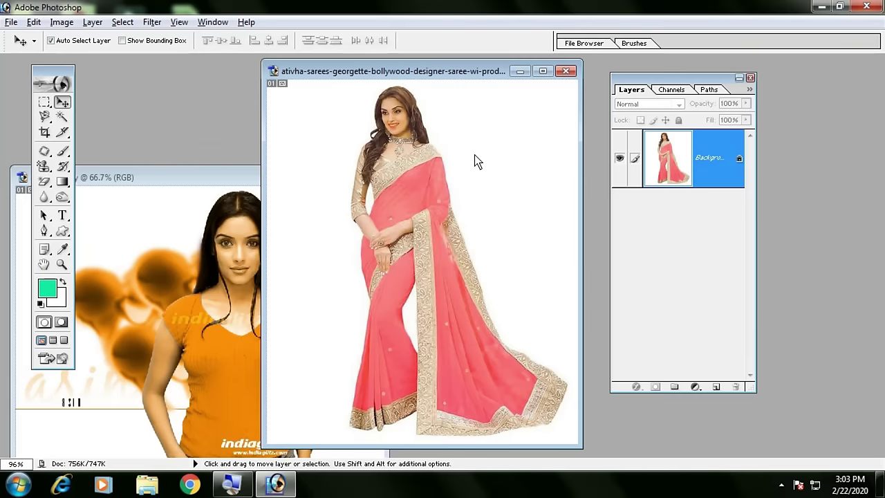
- Close the saree photo and the as800_3 copy without saving
key("ctrl+w")
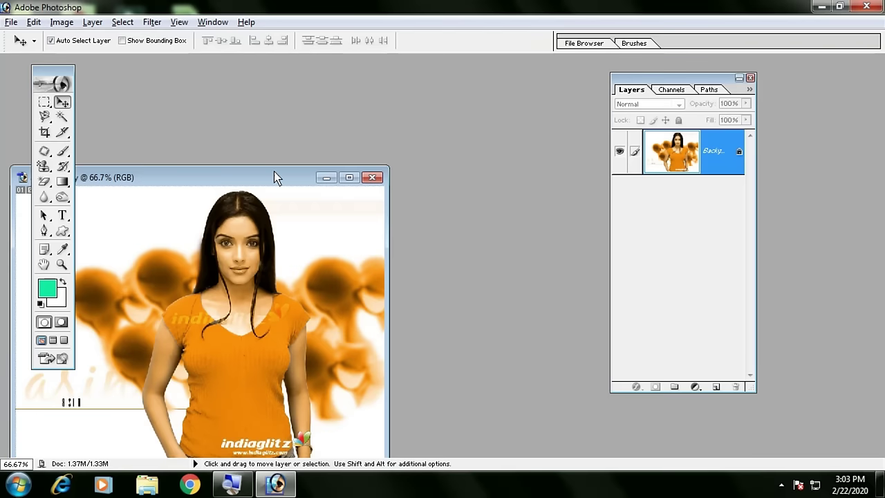
left_click_drag(273, 173, 391, 131)
key("ctrl+w")
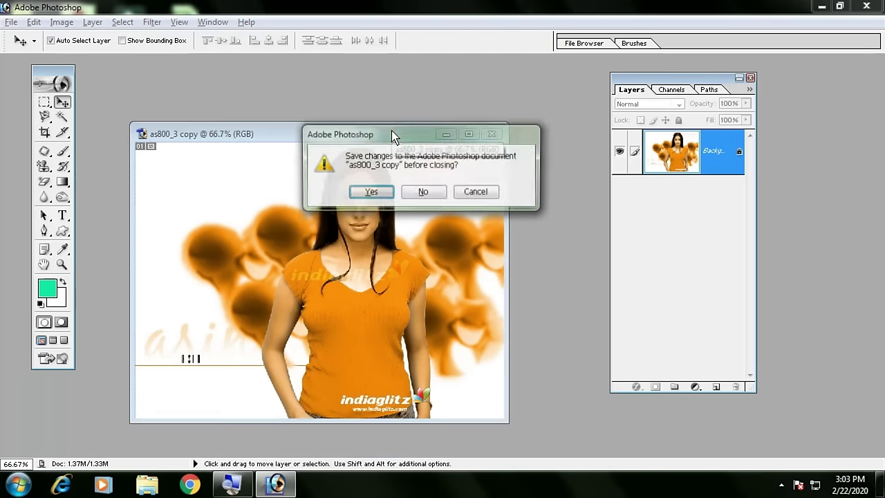
left_click(403, 191)
key("ctrl+o")
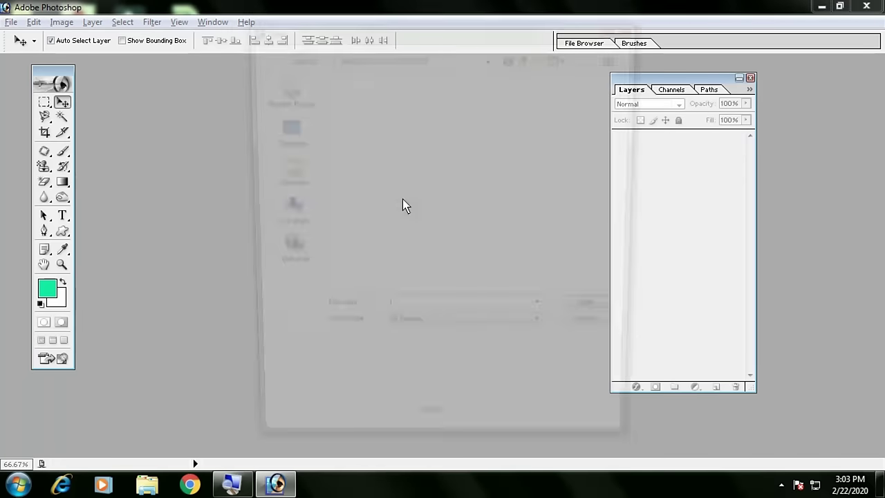
- Open the 52412490 couple photo and crop it to the man's face
left_click_drag(624, 112, 623, 166)
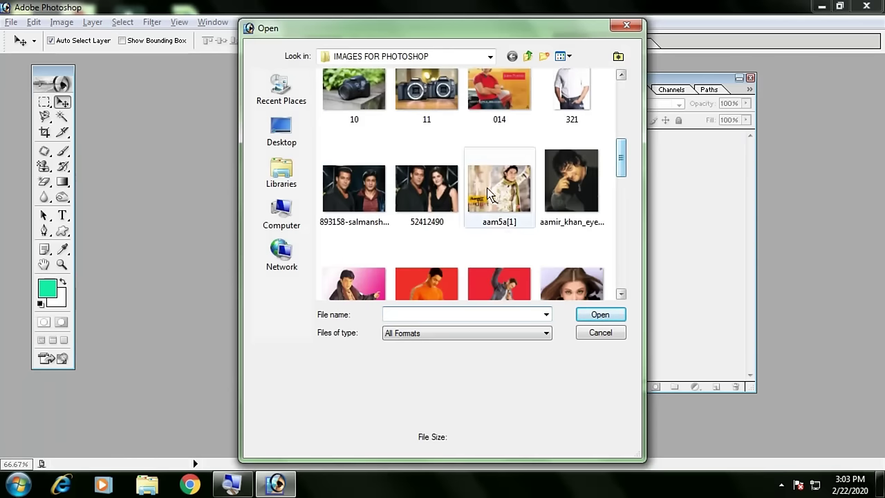
double_click(438, 190)
mouse_move(105, 74)
left_mouse_down()
mouse_move(269, 114)
mouse_move(289, 127)
left_mouse_up()
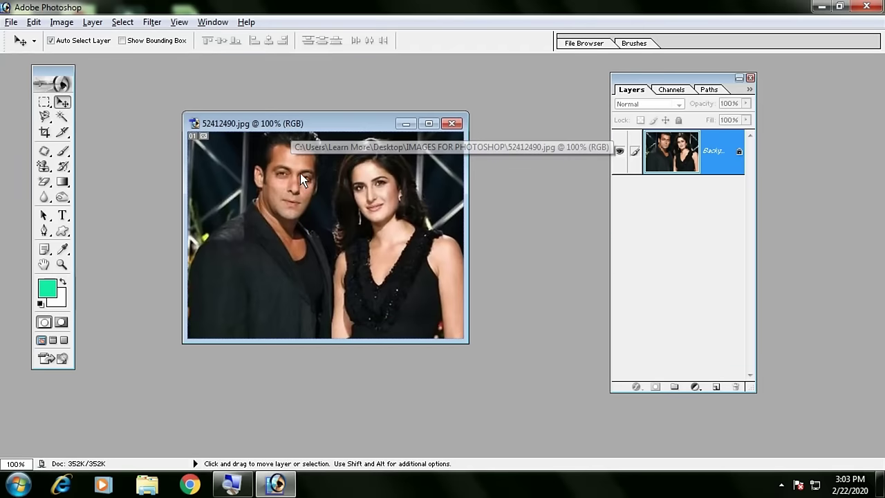
left_click(44, 132)
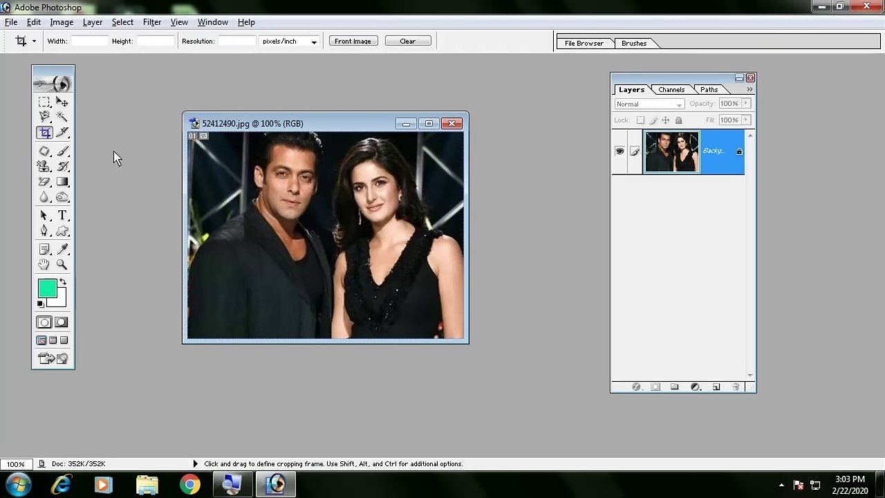
left_click_drag(238, 142, 328, 259)
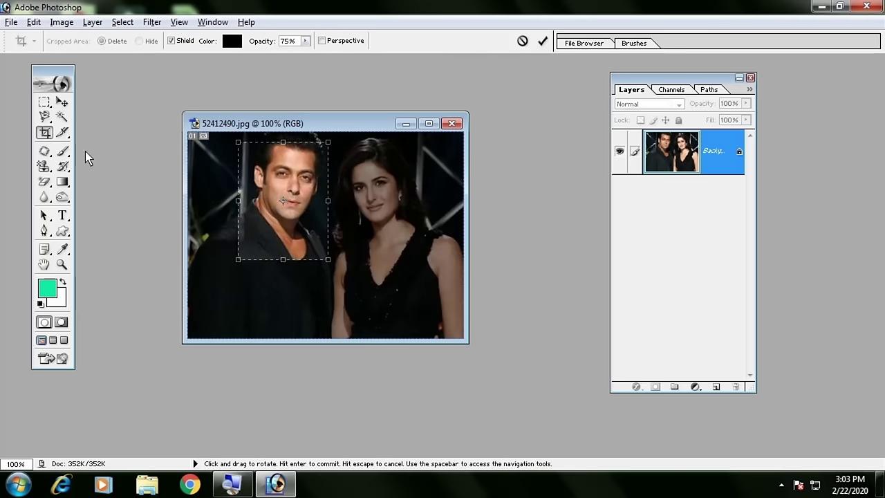
key("Return")
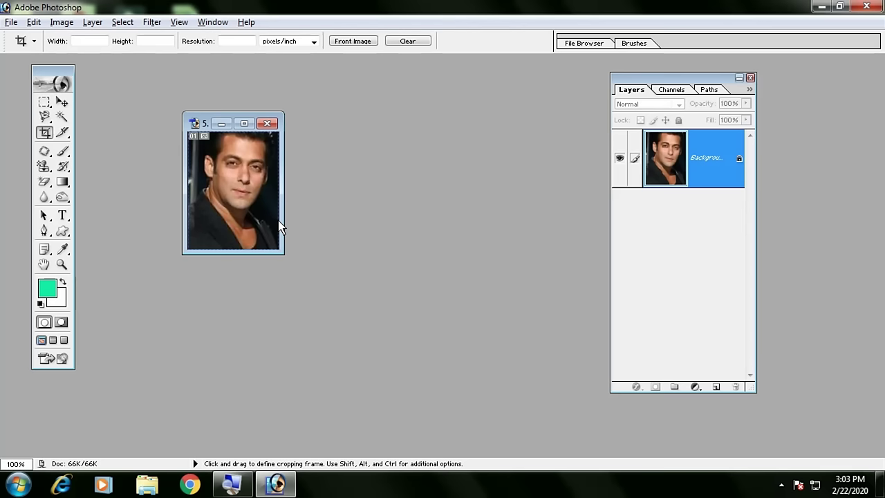
- Open Picture Package, previewing eight 2.5x3.5 copies on an 8x10 inch page
key("alt+f")
key("u")
key("k")
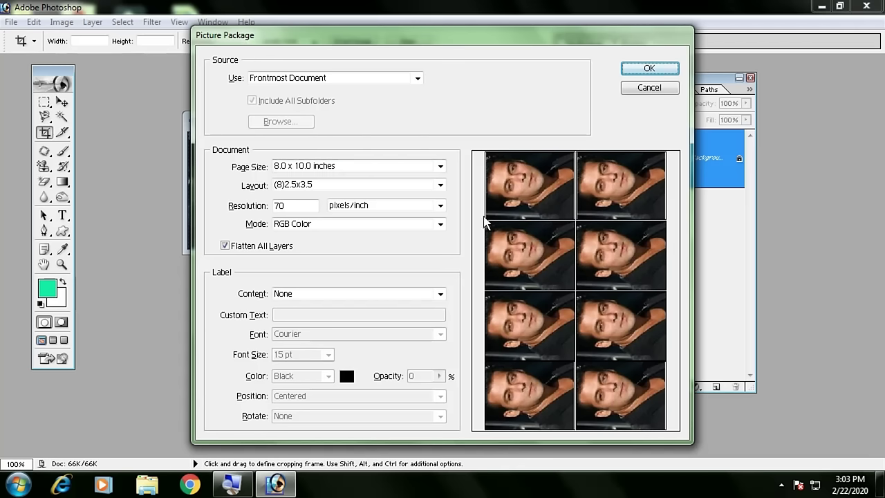
- Build an 8.0 x 10.0 inch picture package with the (8)2.5x3.5 layout, after trying (4)4x5 and (4)3.5x5
left_click(330, 167)
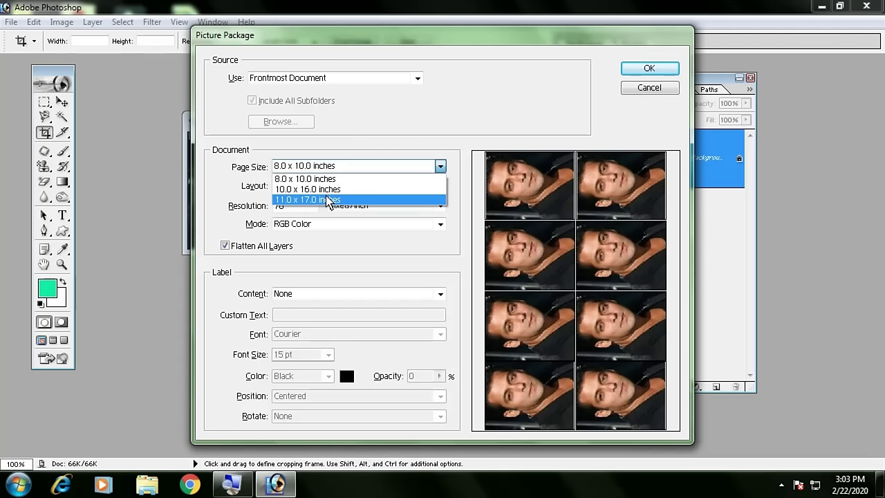
left_click(328, 178)
left_click(336, 185)
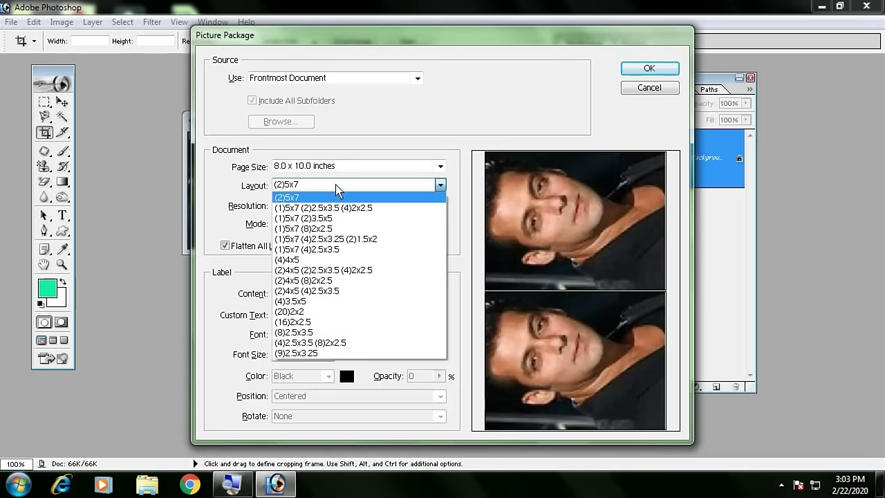
left_click(326, 258)
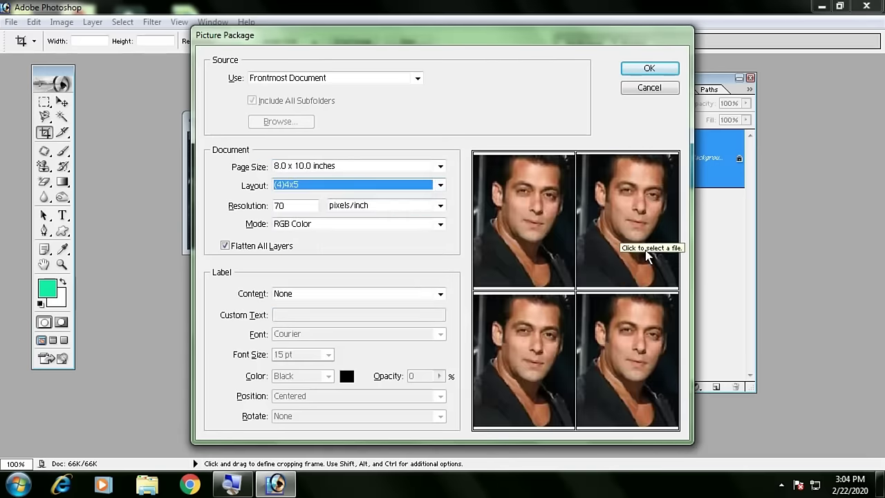
left_click(311, 187)
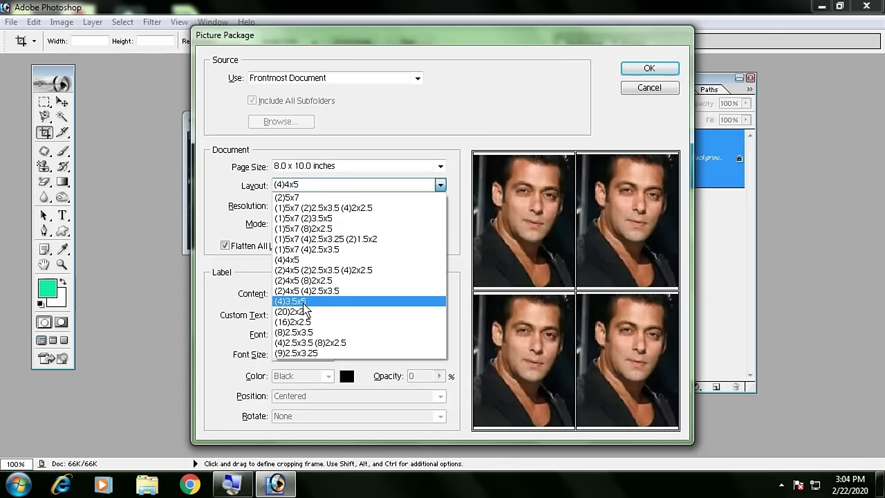
left_click(303, 302)
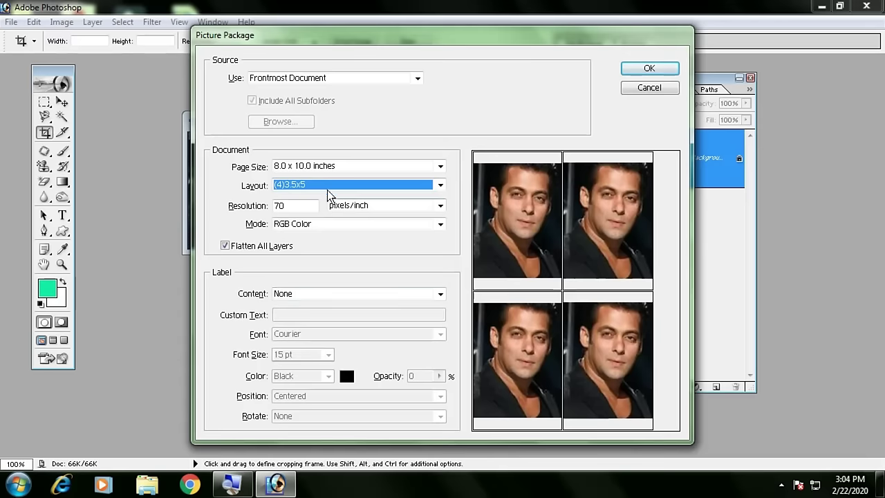
left_click(440, 185)
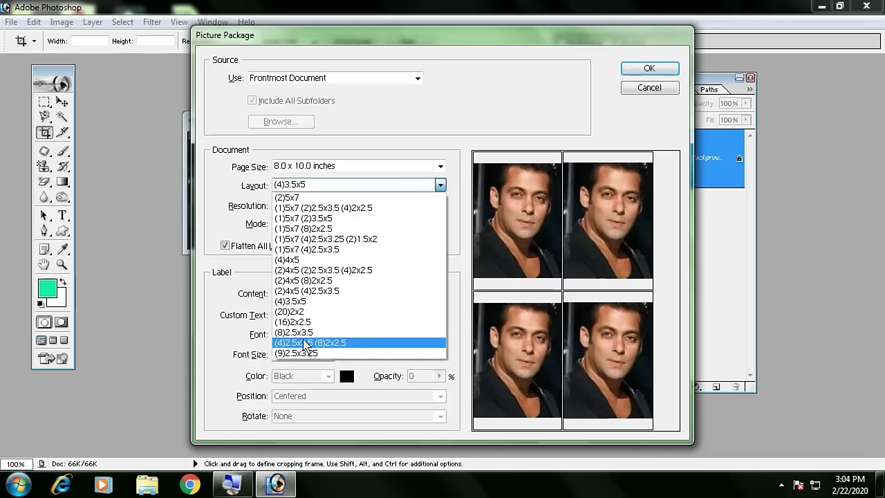
left_click(304, 332)
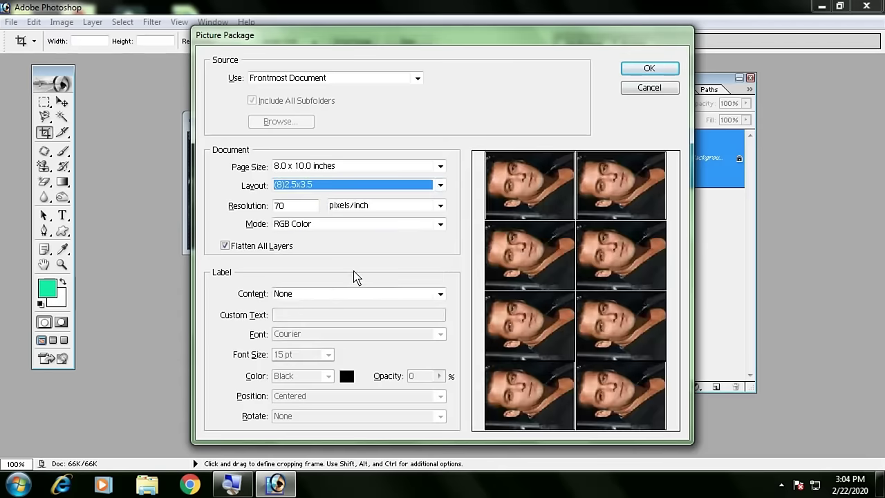
left_click(299, 187)
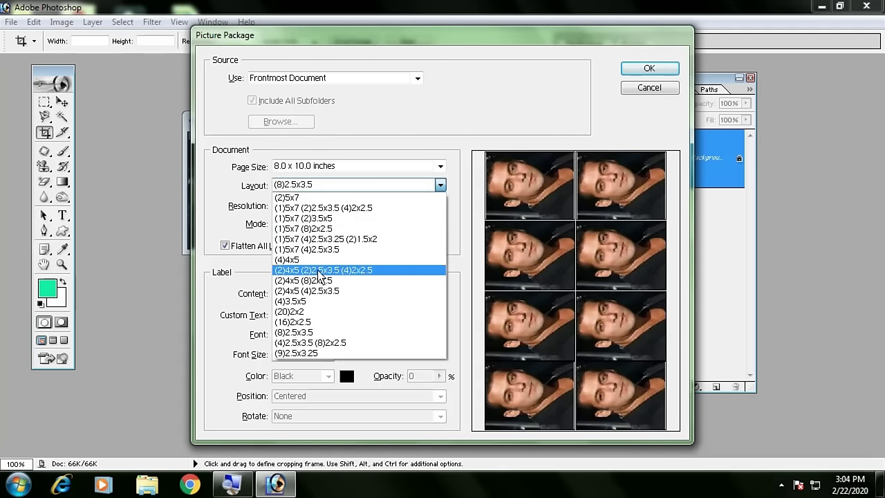
left_click(319, 333)
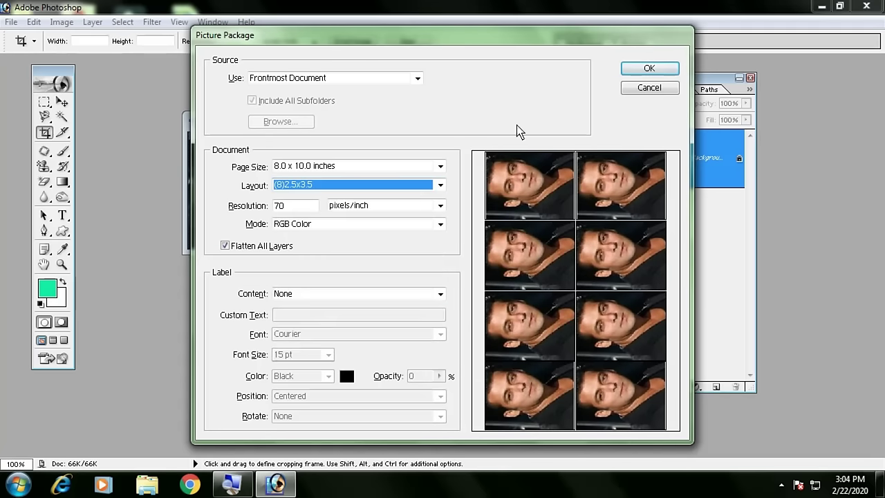
left_click(648, 69)
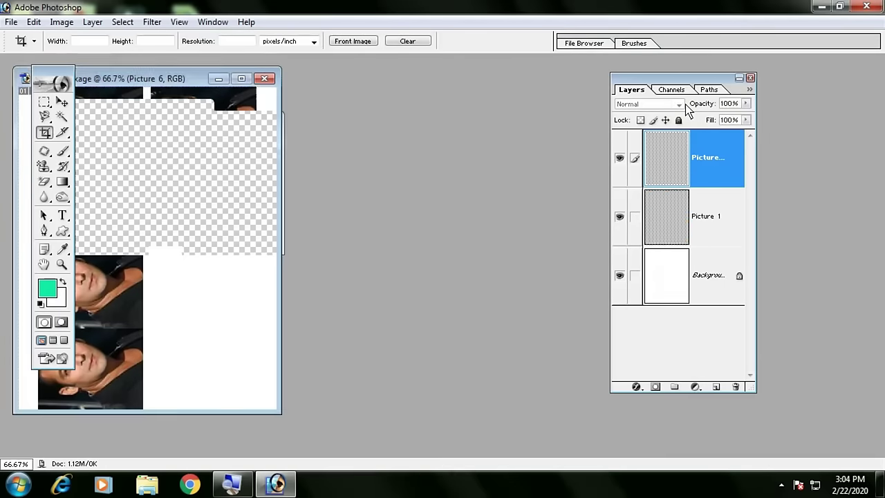
- Rotate the package canvas 90° CW so the faces stand upright, after undoing a 90° CCW rotation
left_click_drag(146, 83, 367, 90)
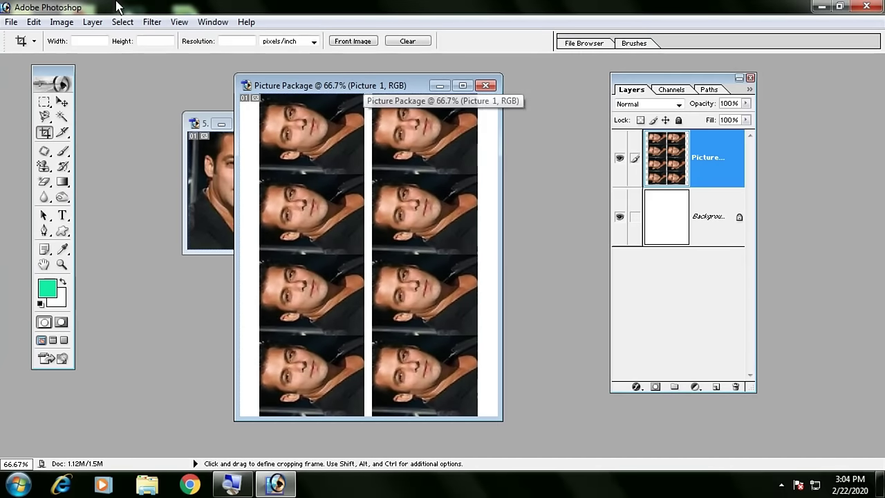
left_click(62, 22)
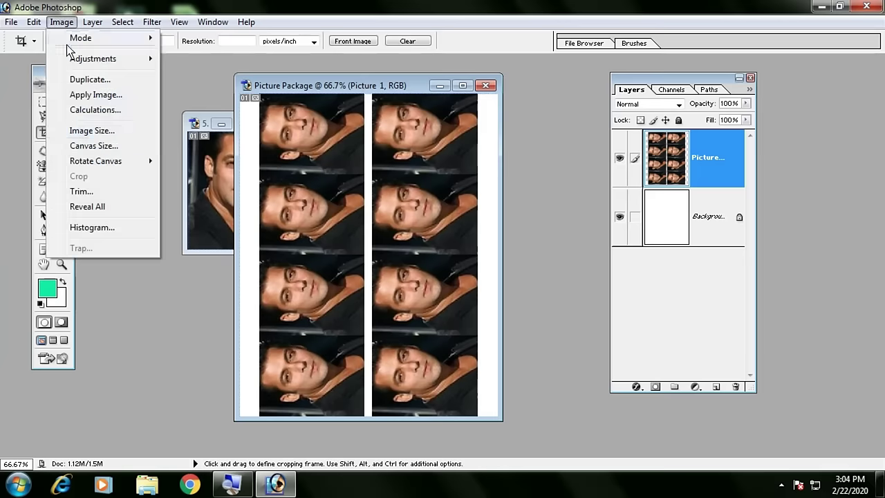
mouse_move(95, 160)
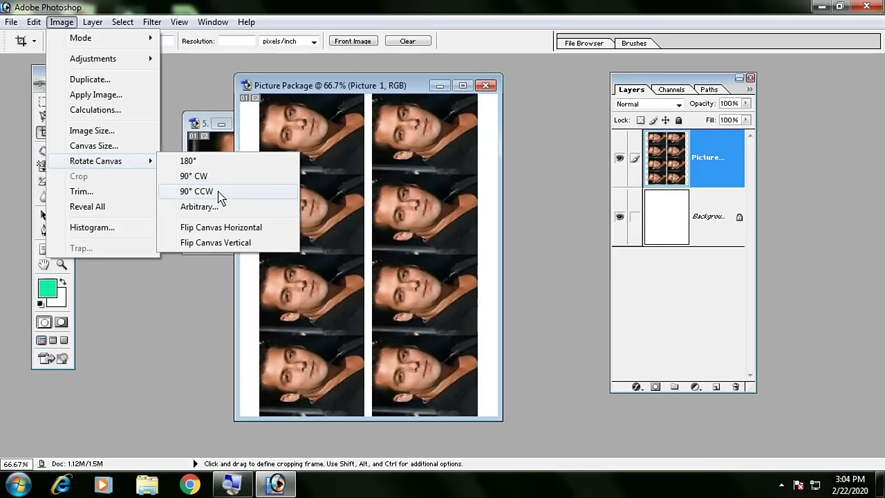
left_click(218, 193)
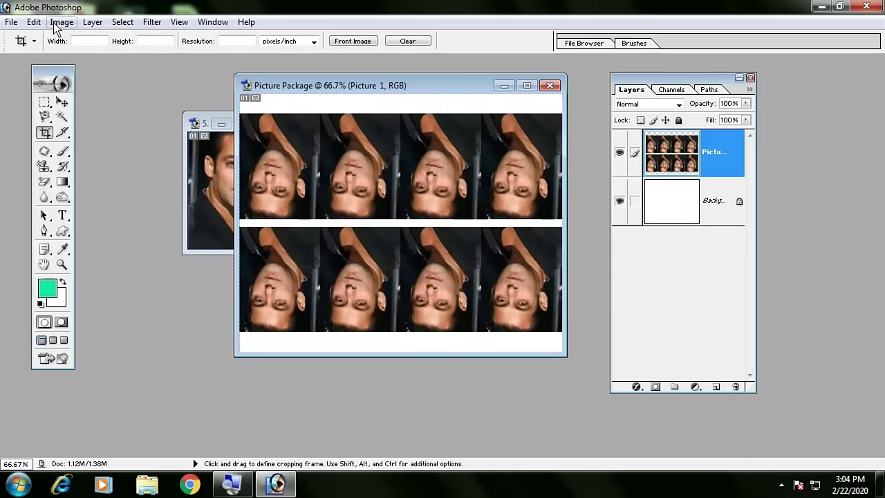
key("ctrl+z")
left_click(62, 21)
left_click(93, 145)
key("Escape")
left_click(61, 21)
mouse_move(96, 160)
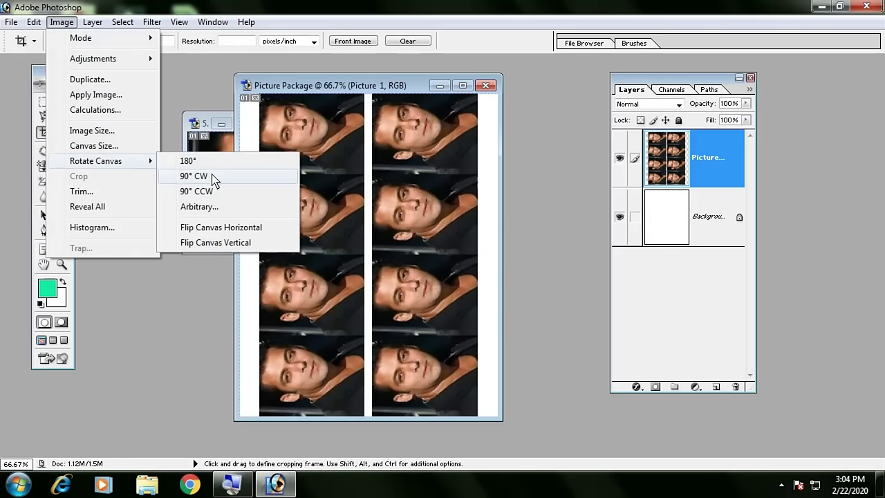
left_click(216, 176)
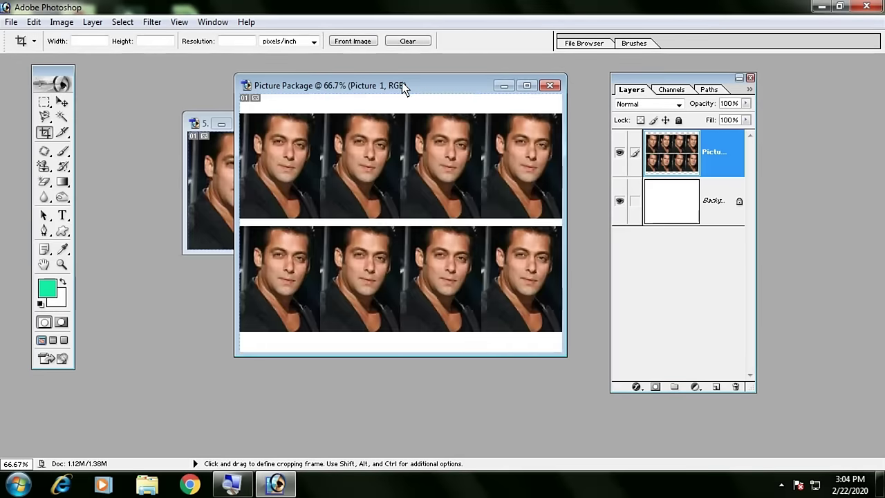
left_click_drag(401, 88, 404, 110)
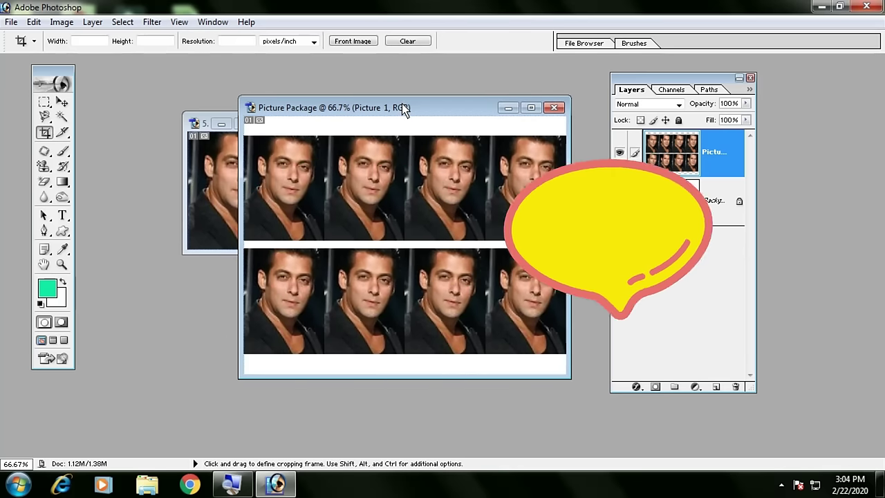
- Close the cropped 52412490.jpg face image, answering its save prompt
left_click(509, 108)
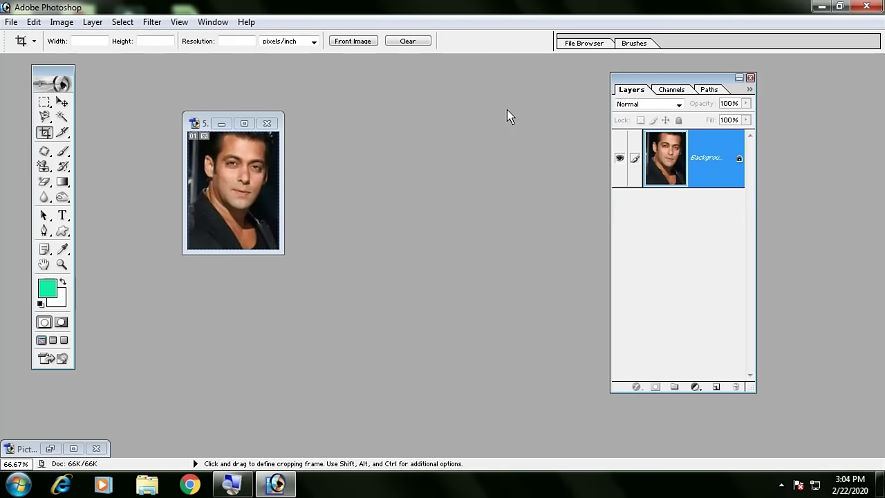
left_click(260, 127)
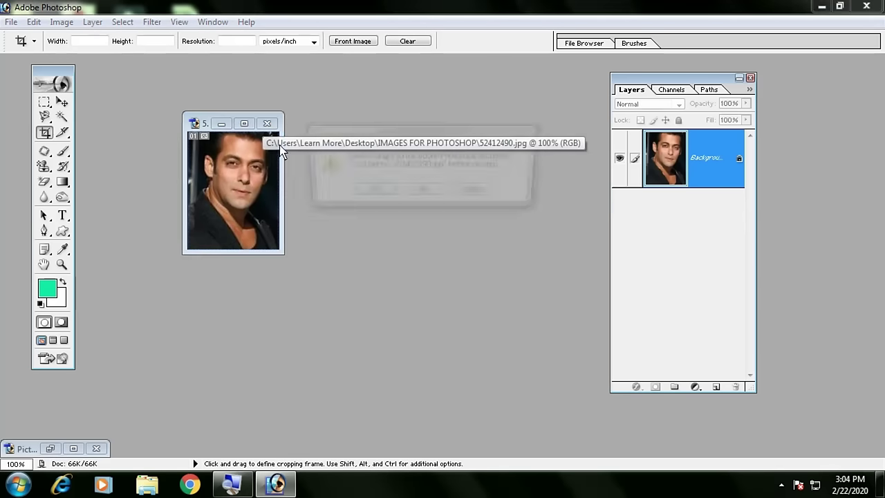
left_click(423, 191)
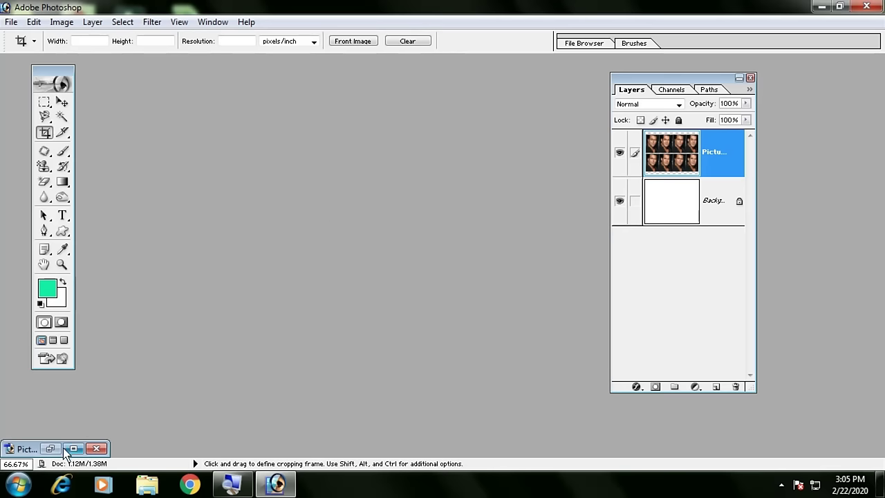
- Close the Picture Package document without saving its changes
left_click(50, 448)
left_click(554, 107)
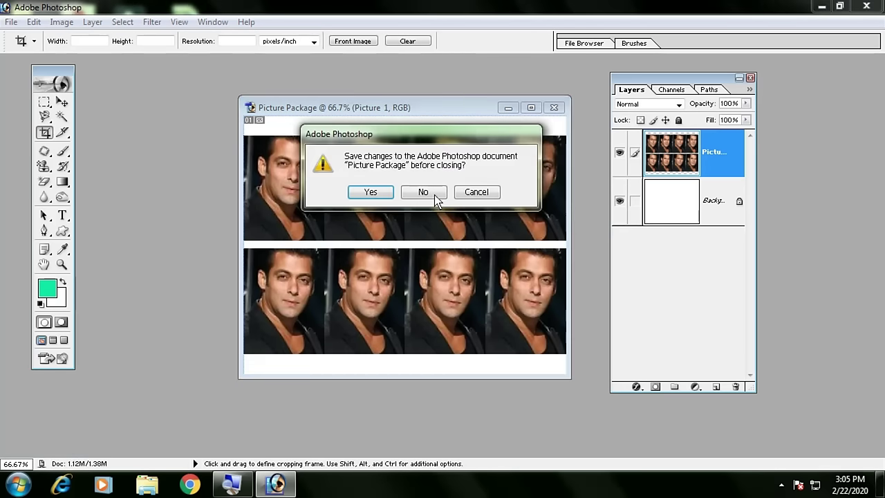
left_click(423, 192)
- Create a new 8x10 inch document at 70 ppi (560 x 700 pixels)
key("ctrl+n")
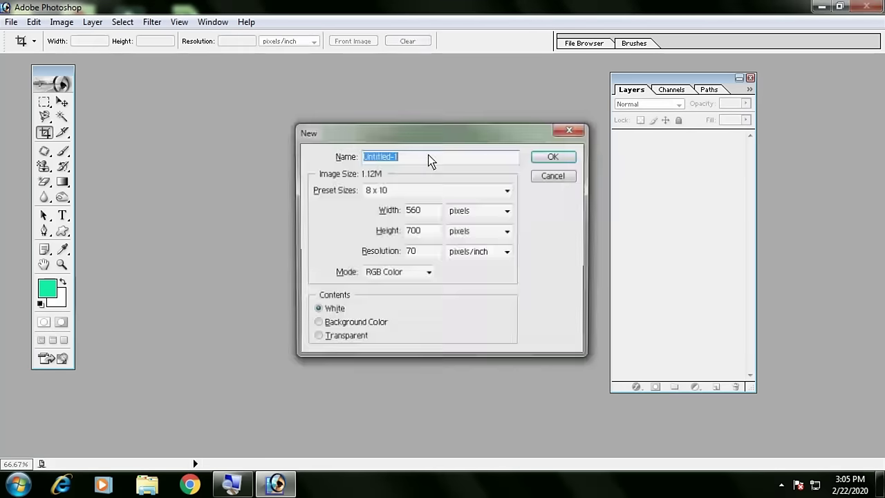
key("Return")
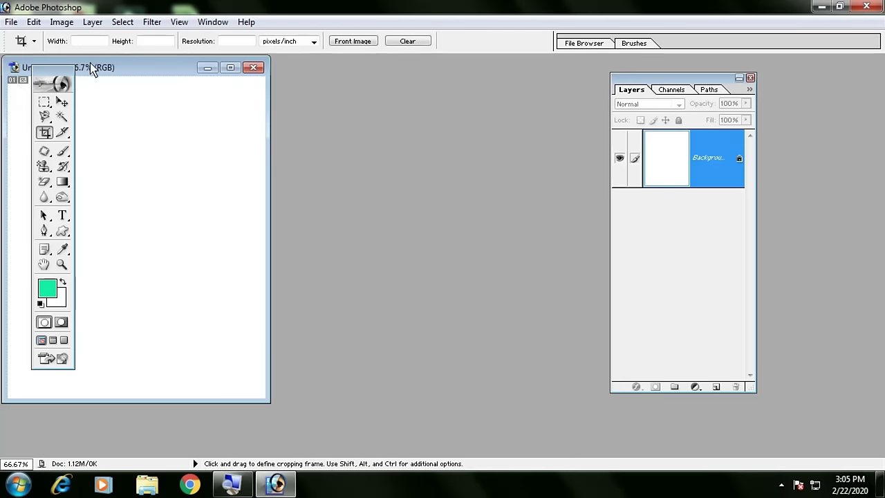
left_click_drag(89, 63, 247, 75)
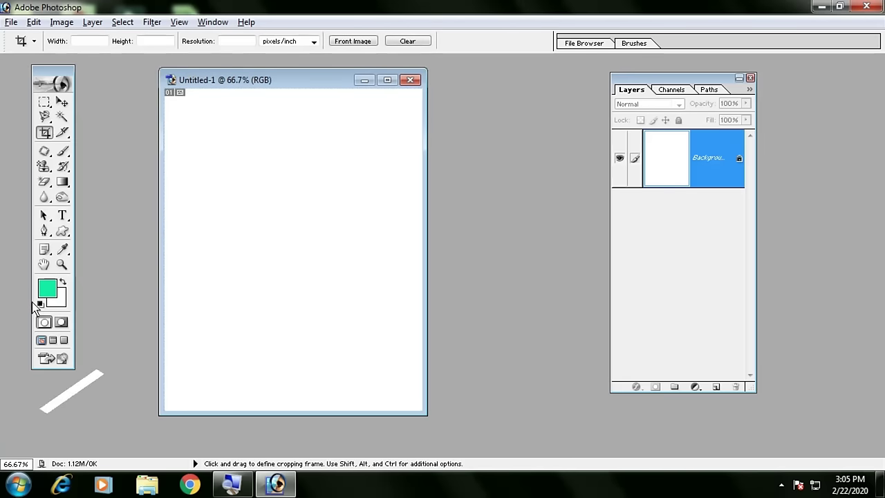
- Try green foreground fills on the canvas, then leave it filled white
key("alt+Delete")
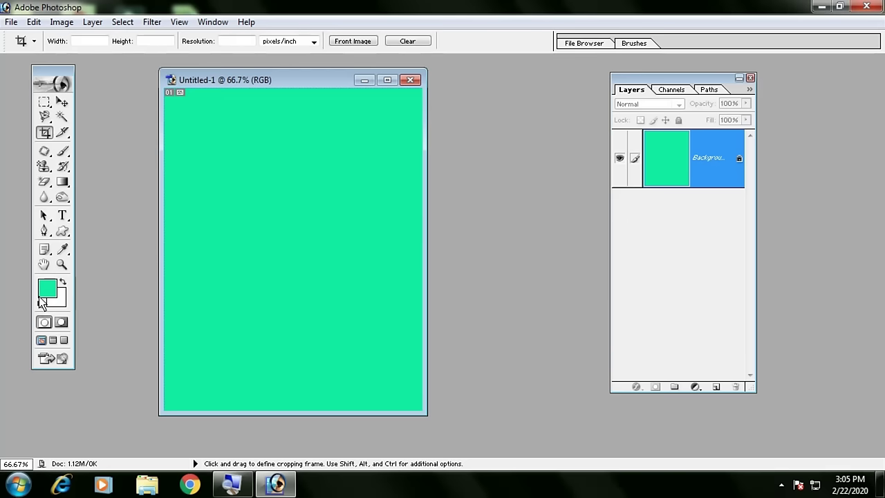
key("ctrl+Delete")
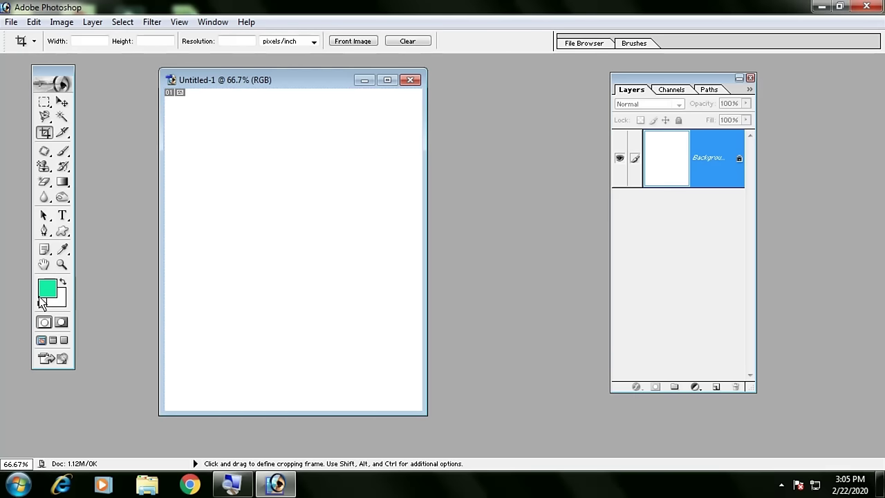
key("alt+Delete")
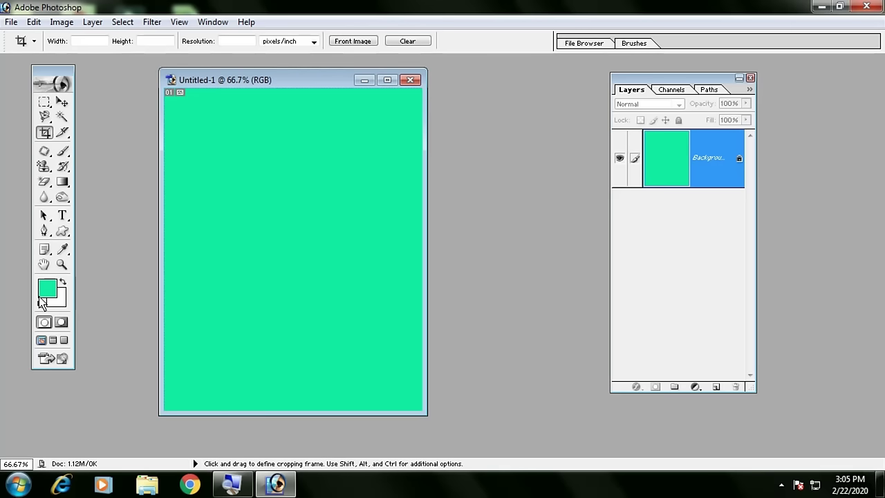
key("ctrl+Delete")
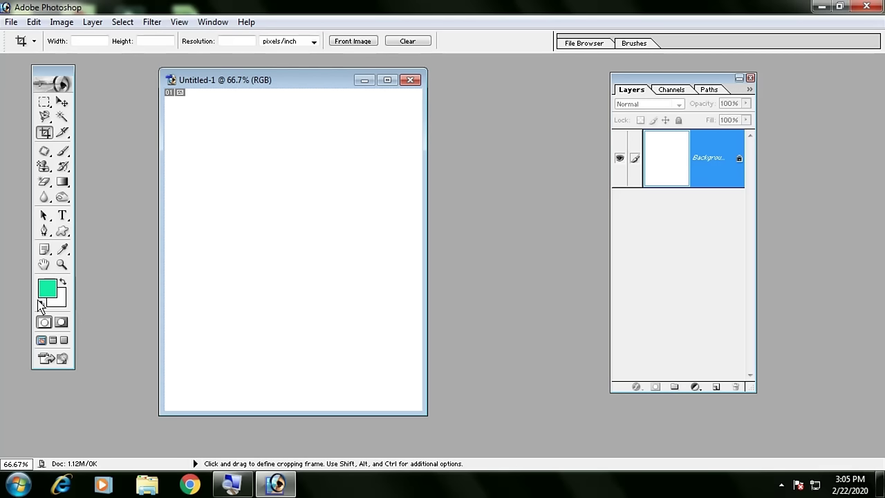
- Set the foreground to dark green 006633 (R 0, G 102, B 51) and show the Color palette
left_click(48, 296)
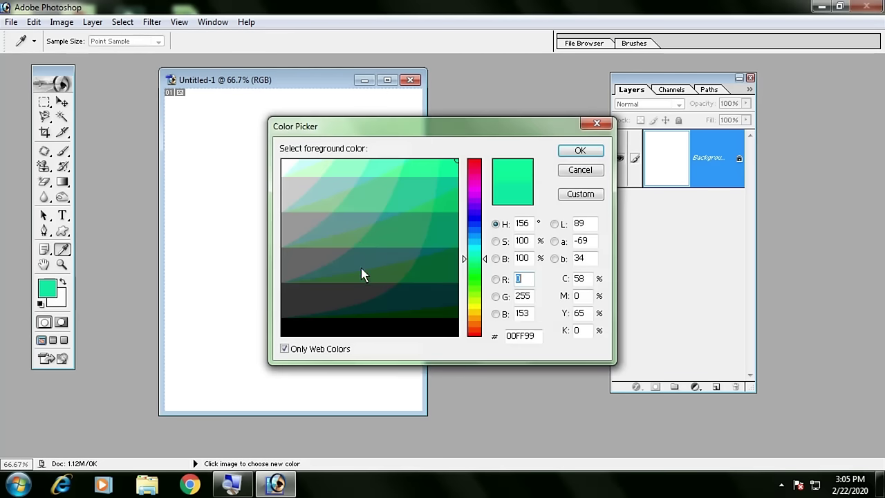
left_click(434, 265)
left_click(580, 150)
key("c")
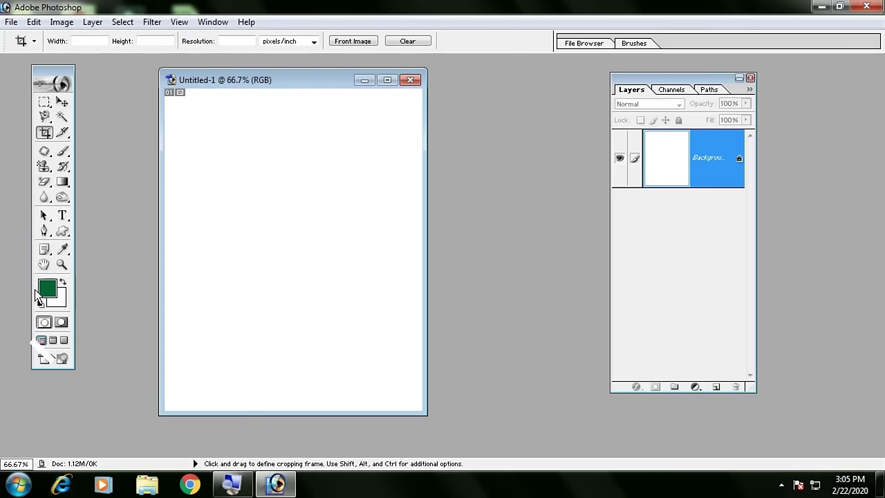
key("F6")
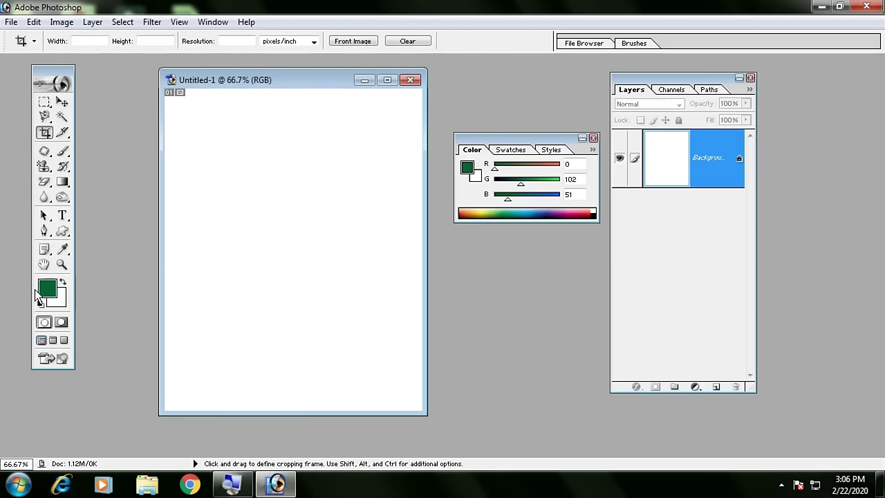
- Choose a green swatch (R 57, G 181, B 74) as foreground, then hide the Color palette
left_click(516, 215)
left_click_drag(516, 219, 512, 211)
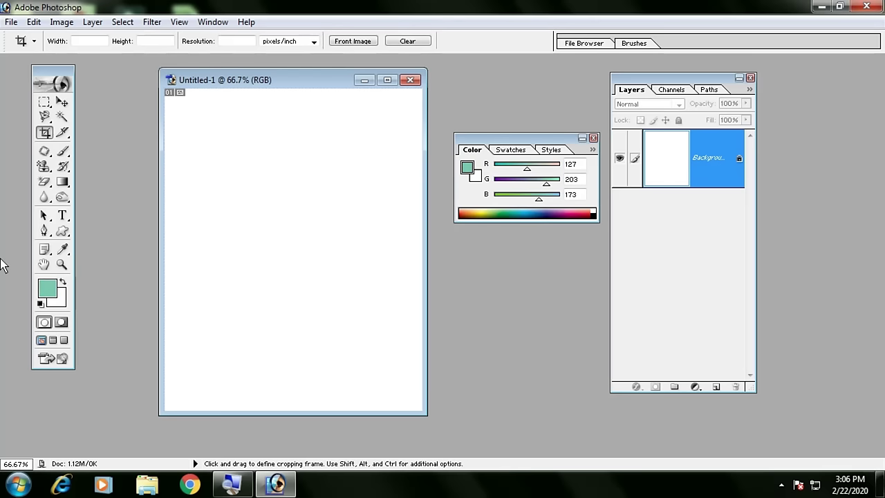
left_click(510, 149)
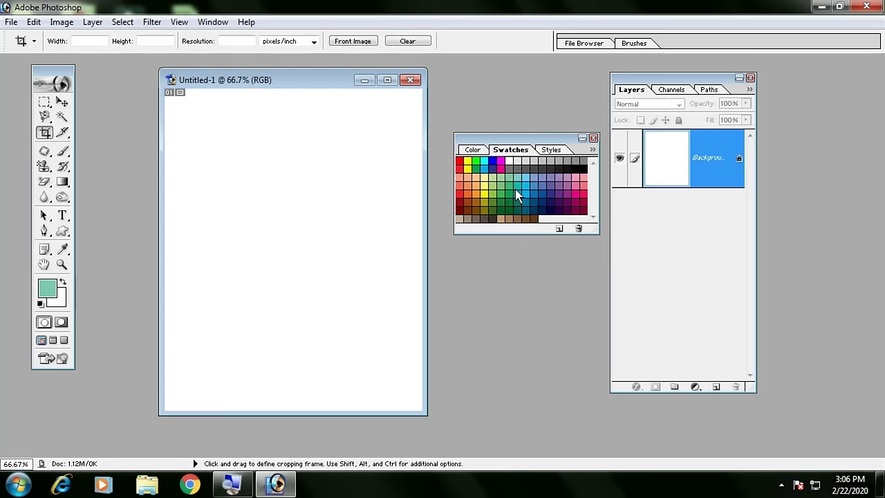
left_click(522, 206)
left_click(494, 197)
left_click(538, 207)
left_click(551, 150)
left_click(472, 149)
left_click(509, 150)
left_click(500, 195)
key("F6")
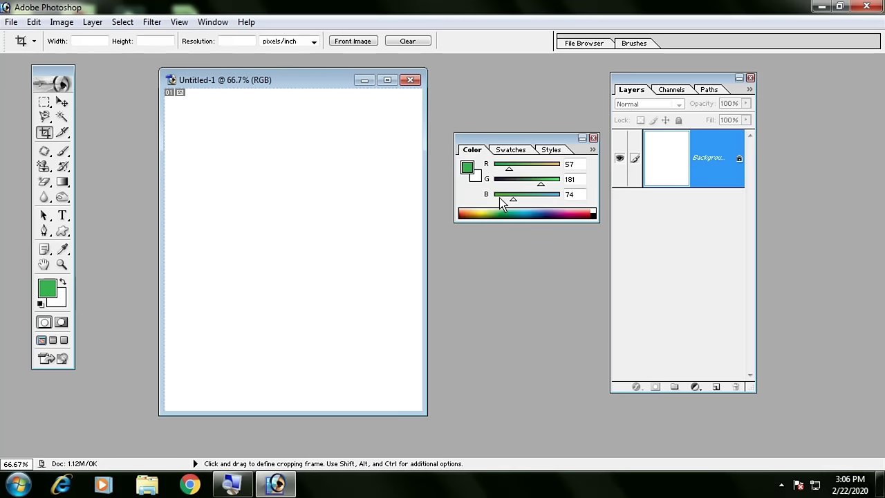
key("F6")
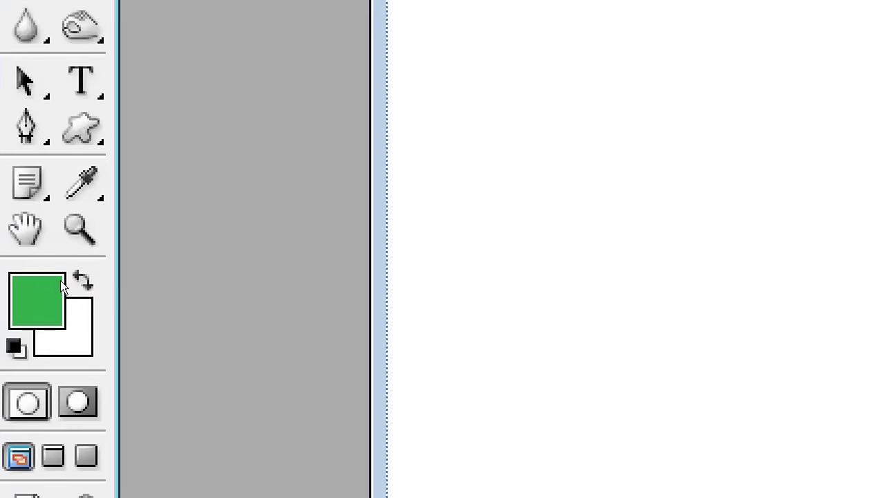
key("x")
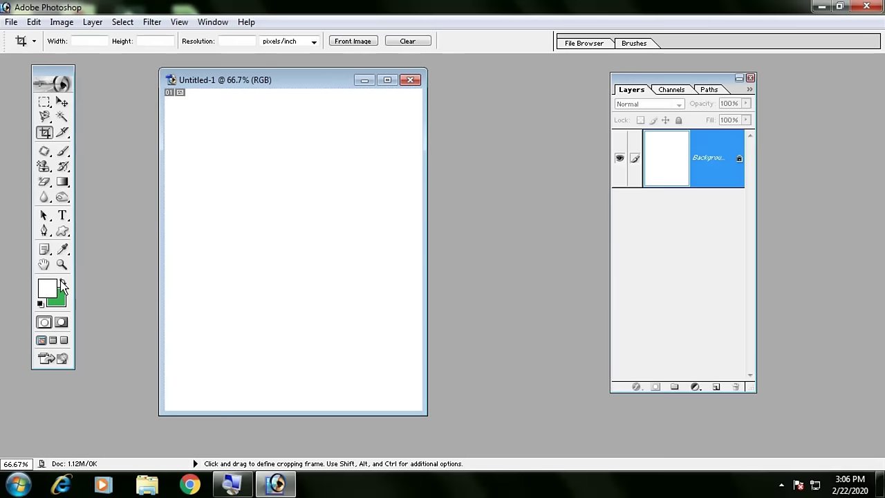
left_click(63, 283)
left_click(62, 280)
left_click(62, 281)
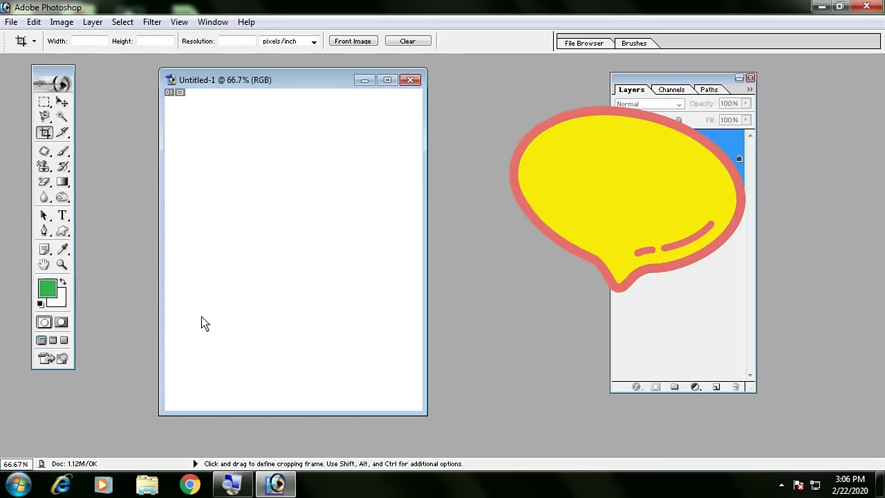
key("x")
key("x")
key("x")
key("x")
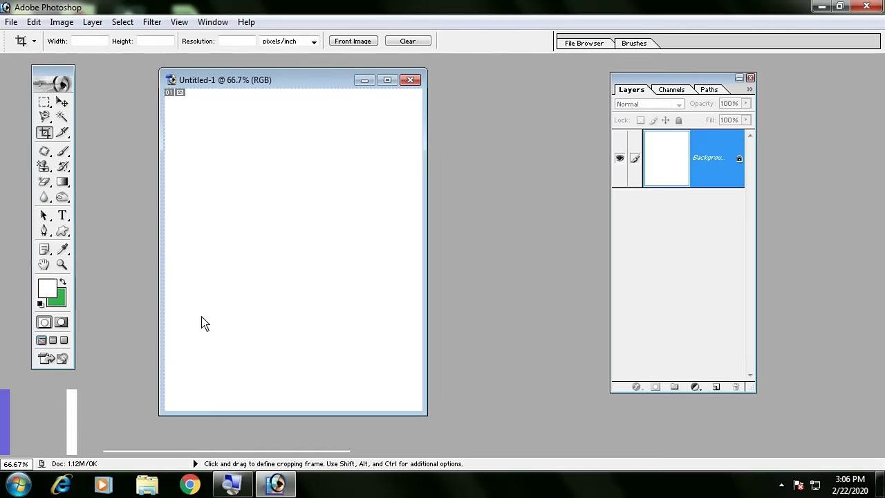
key("x")
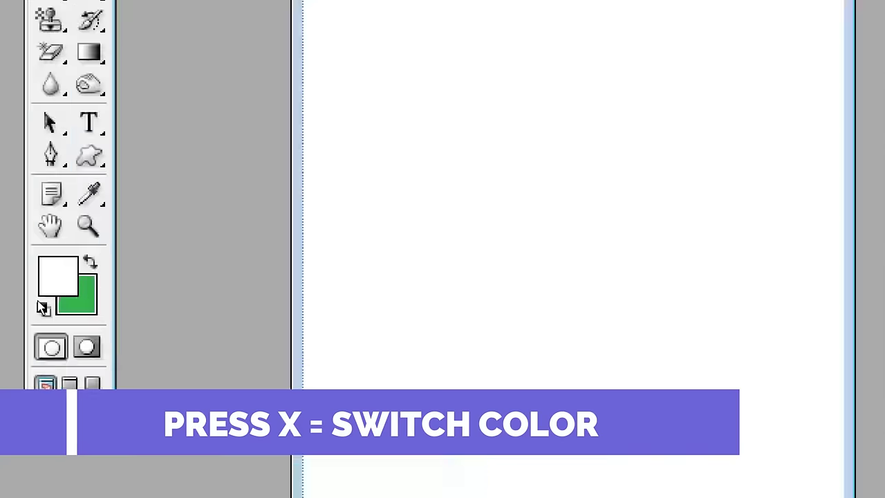
key("x")
key("x")
key("x")
key("x")
key("x")
key("x")
key("x")
key("x")
key("x")
key("x")
key("x")
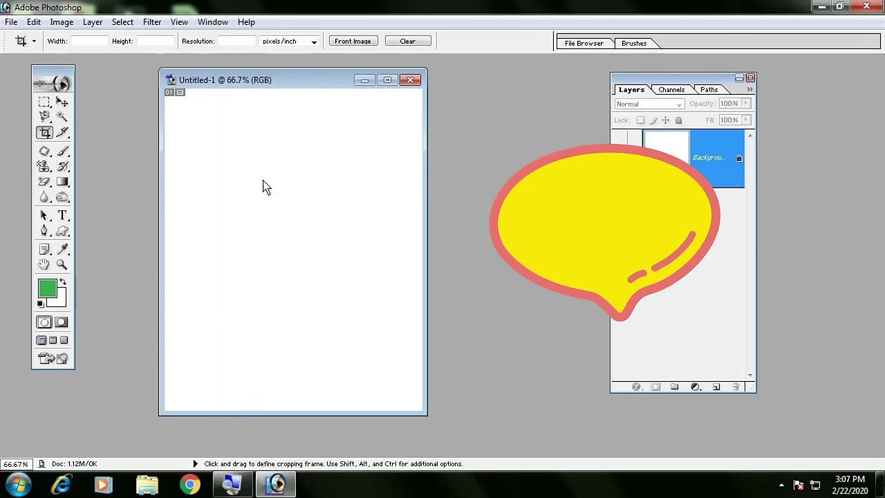
- Open ais224a.jpg from the IMAGES FOR PHOTOSHOP folder
double_click(543, 237)
left_click(517, 226)
scroll(532, 220, "down", 2)
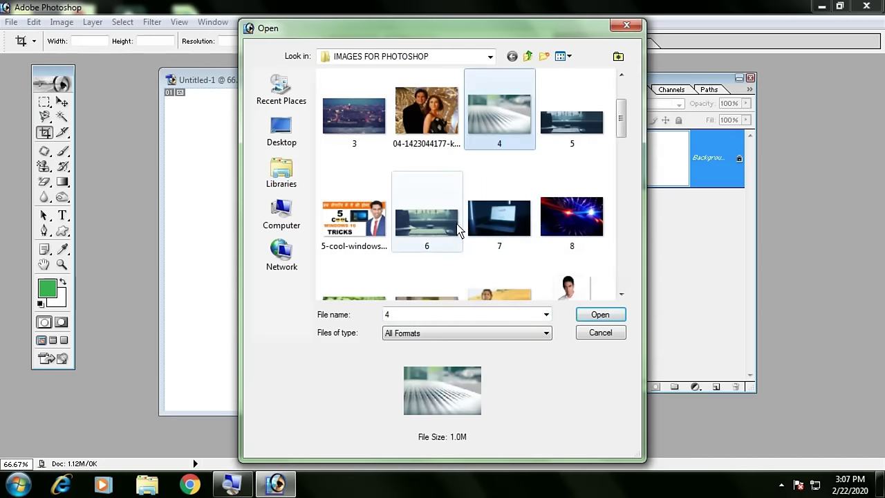
scroll(458, 228, "down", 5)
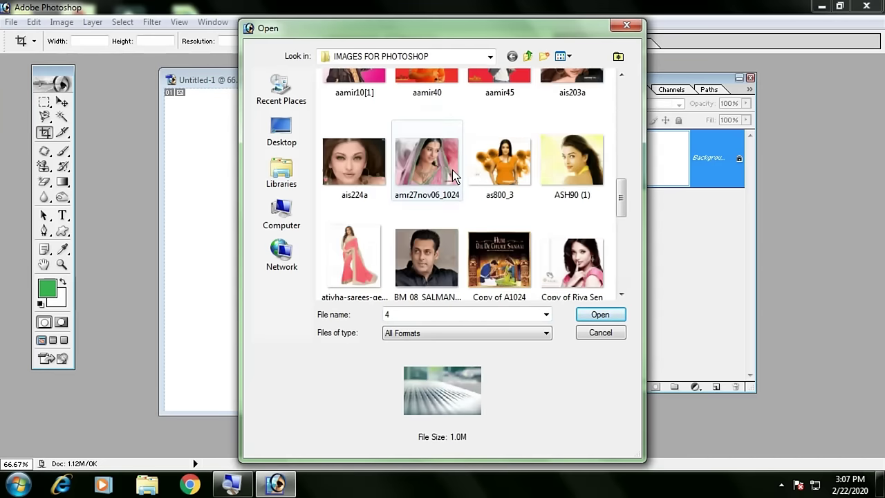
left_click(409, 260)
double_click(362, 182)
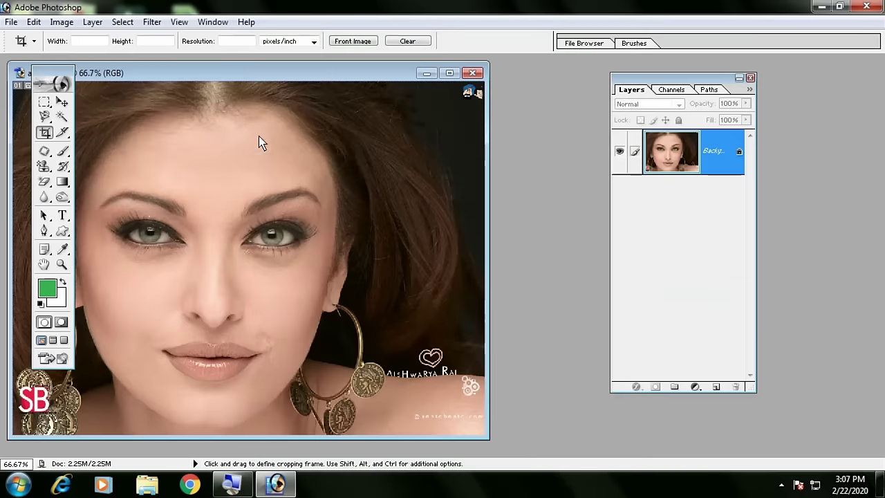
left_click_drag(217, 74, 377, 71)
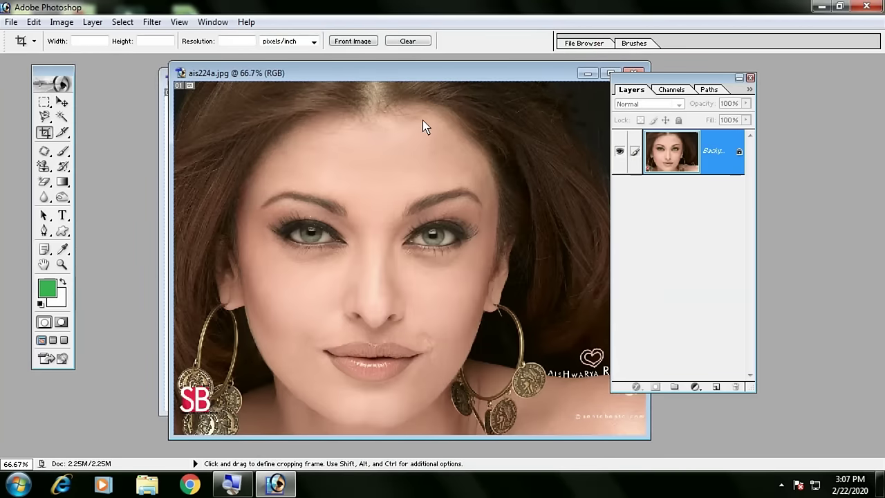
- Zoom into the portrait's pixels, pan around the eye and face, then zoom back out
key("ctrl+plus")
key("ctrl+plus")
key("ctrl+plus")
key("ctrl+plus")
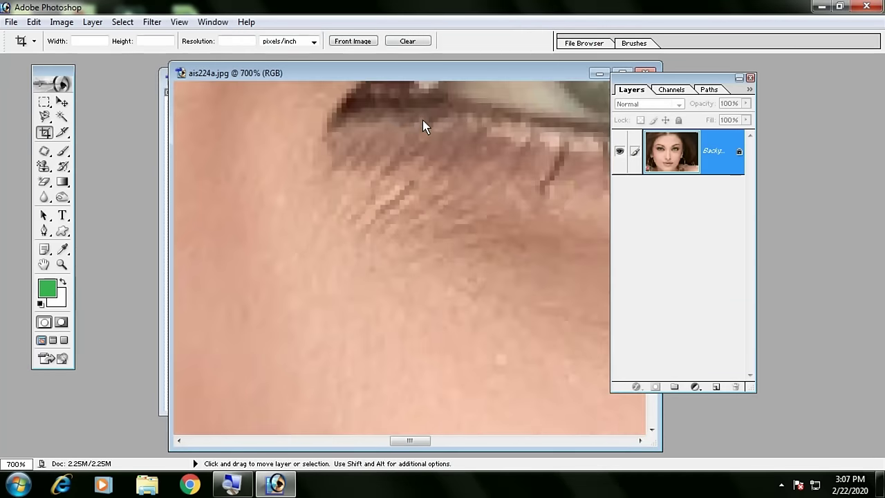
key("ctrl+plus")
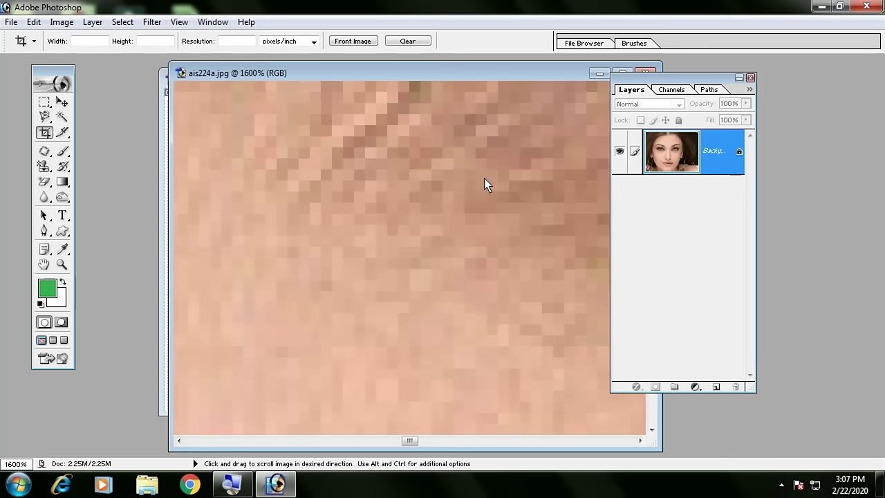
left_click_drag(484, 178, 333, 280)
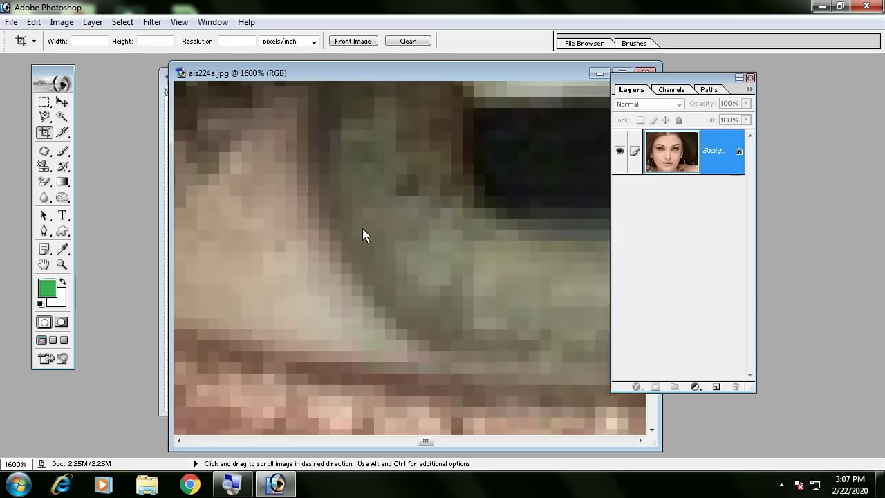
mouse_move(404, 220)
left_mouse_down()
mouse_move(435, 177)
mouse_move(378, 227)
mouse_move(416, 189)
mouse_move(396, 195)
mouse_move(406, 199)
left_mouse_up()
key("space")
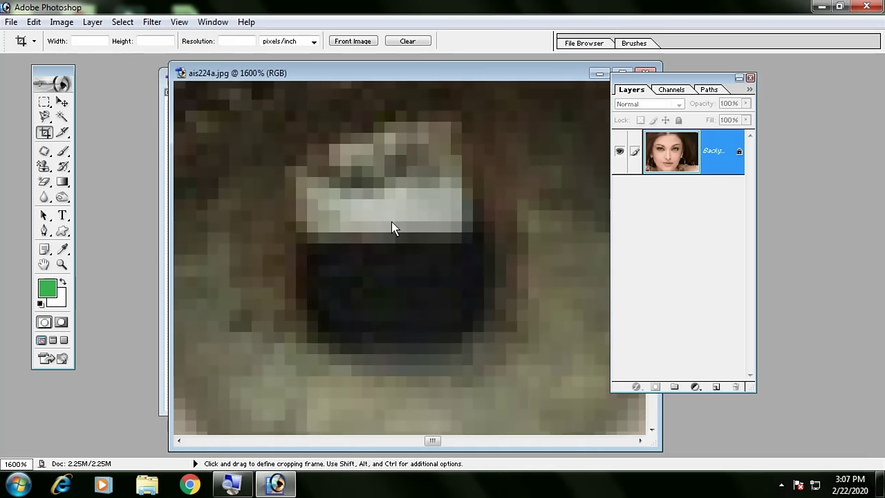
key("space")
mouse_move(348, 255)
left_mouse_down()
mouse_move(308, 233)
mouse_move(312, 200)
mouse_move(429, 211)
mouse_move(280, 204)
mouse_move(402, 205)
left_mouse_up()
key("ctrl+minus")
key("ctrl+minus")
key("ctrl+minus")
key("ctrl+minus")
left_click_drag(296, 238, 386, 235)
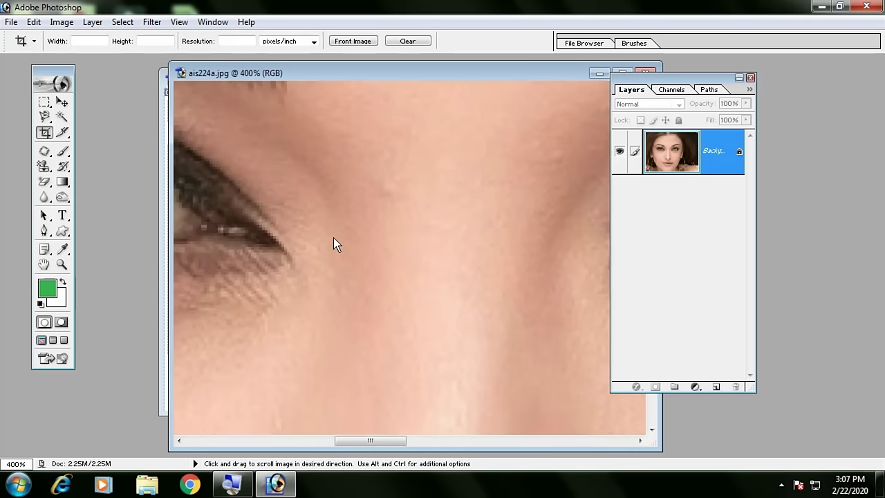
mouse_move(304, 242)
left_mouse_down()
mouse_move(387, 259)
mouse_move(356, 226)
mouse_move(369, 253)
mouse_move(325, 223)
mouse_move(457, 243)
mouse_move(372, 242)
left_mouse_up()
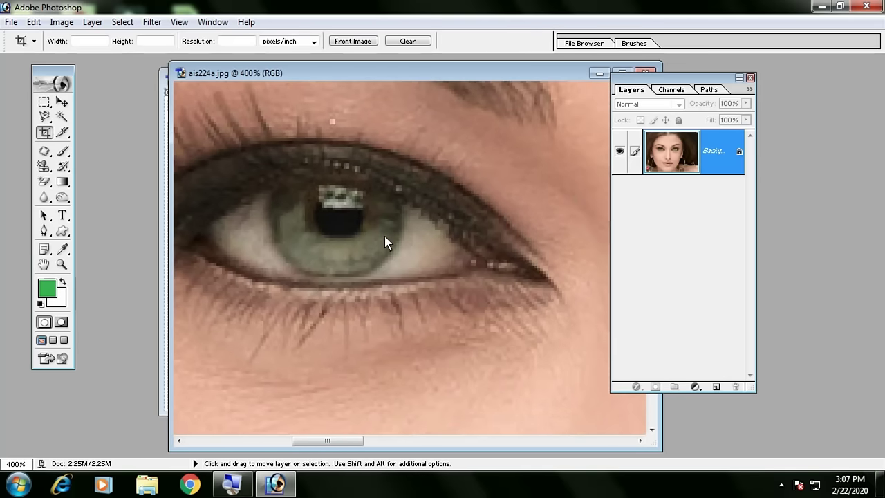
key("ctrl+minus")
key("ctrl+minus")
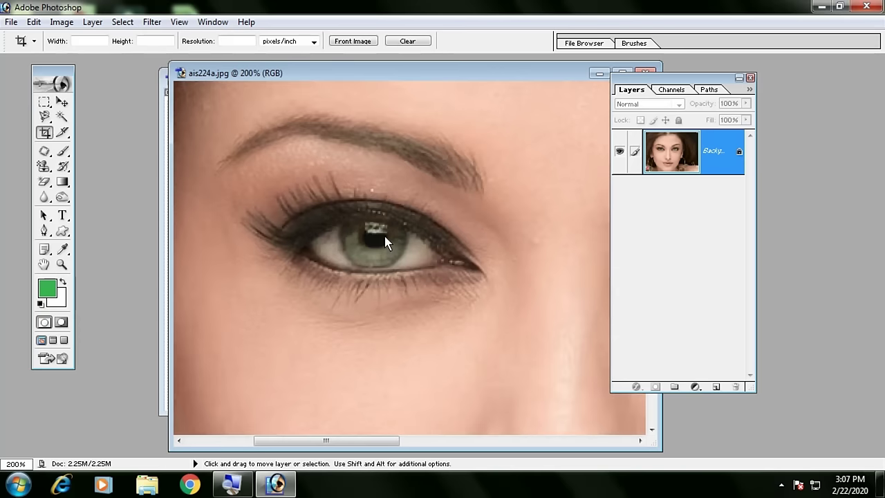
key("ctrl+minus")
key("ctrl+minus")
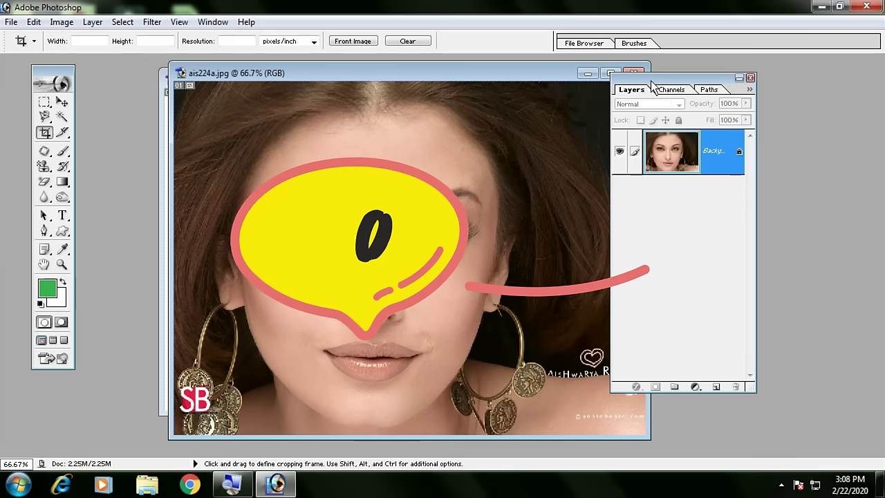
- Toggle the Layers panel with F7 and hide and restore all palettes with Tab
left_click_drag(692, 76, 745, 75)
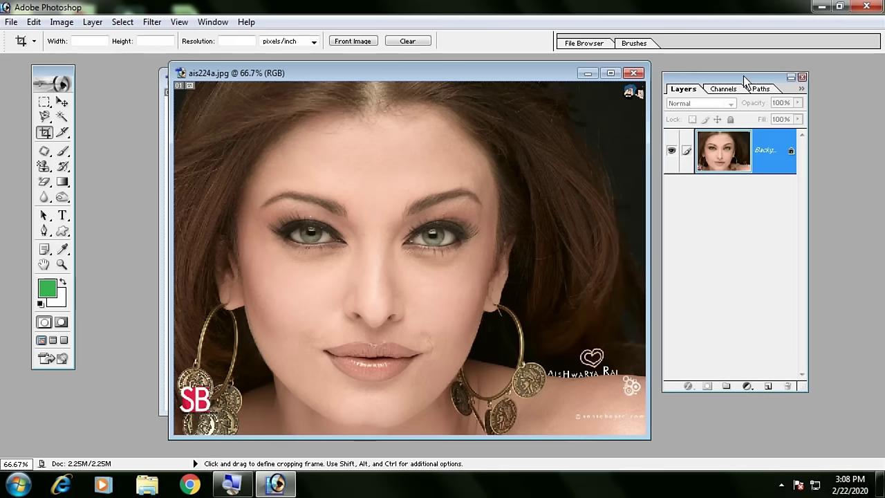
key("F7")
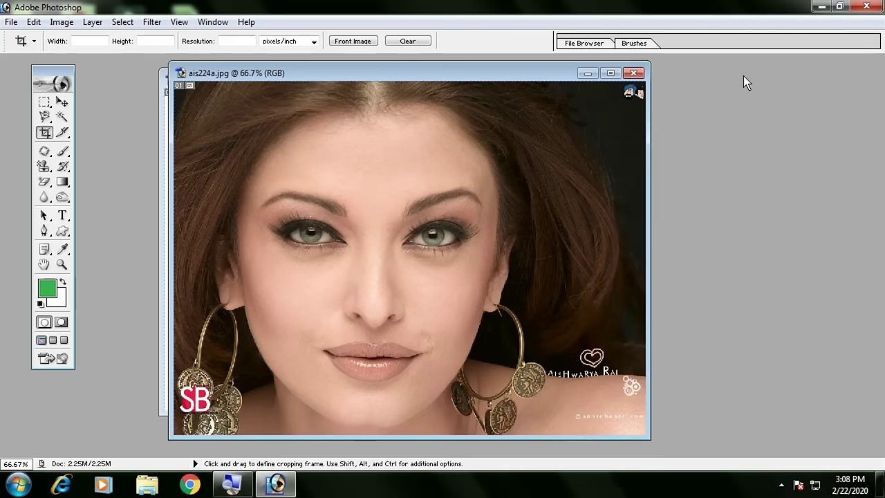
key("F7")
key("F7")
key("F7")
key("F7")
key("F7")
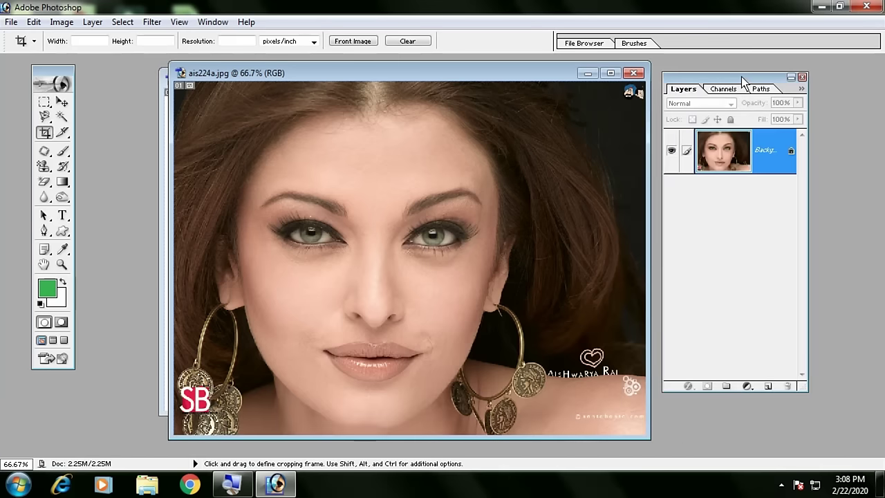
key("F7")
key("F7")
key("F7")
key("F7")
key("Tab")
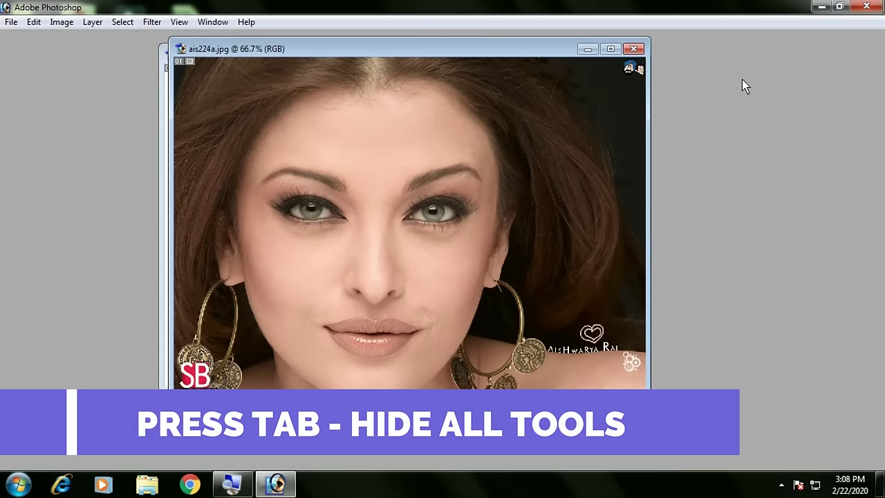
key("Tab")
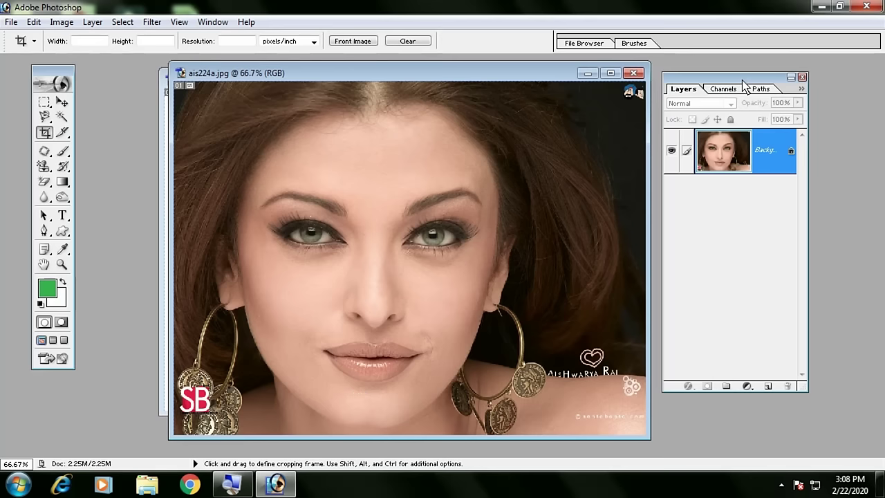
key("Tab")
key("Tab")
key("Tab")
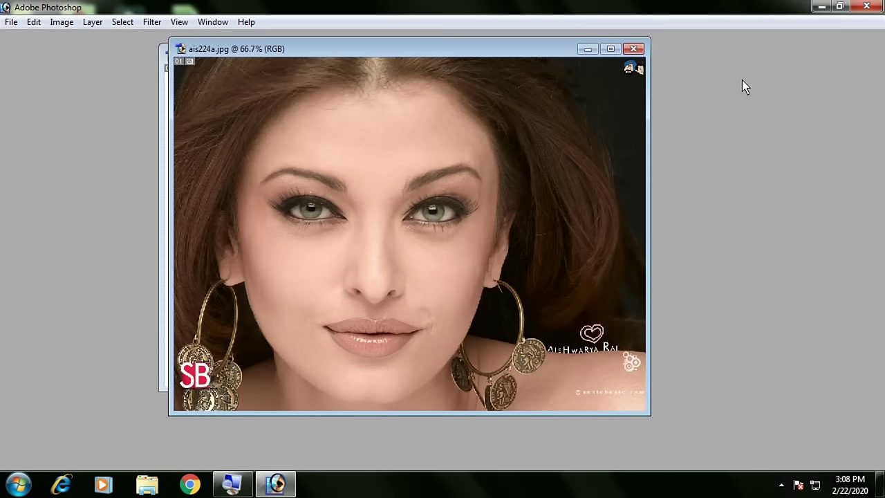
key("Tab")
key("Tab")
key("Tab")
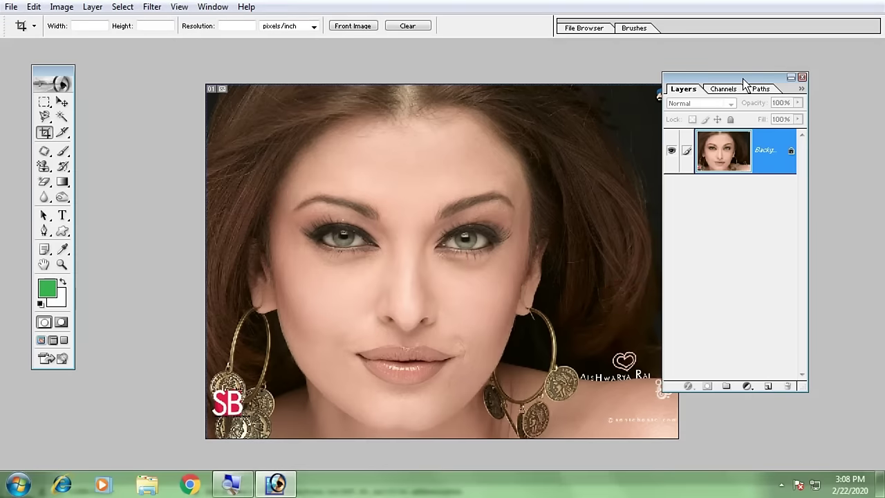
- Cycle through the full screen modes and return to Standard Screen Mode with all palettes
key("f")
key("f")
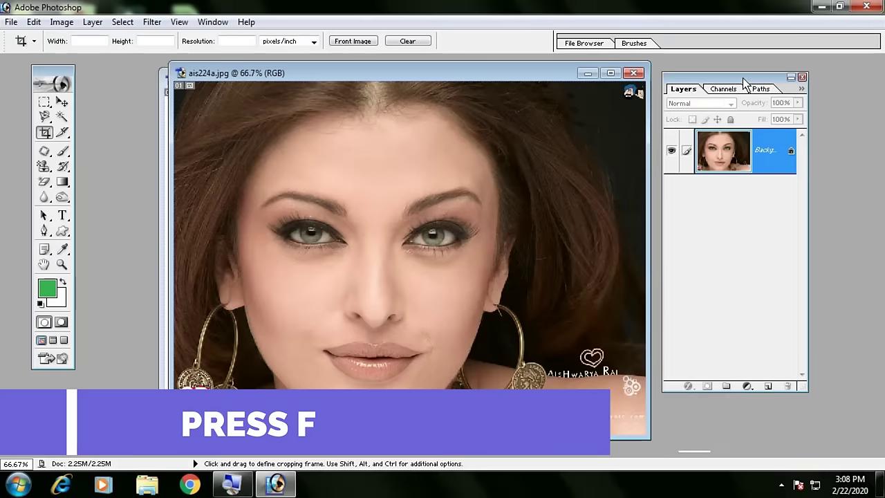
key("f")
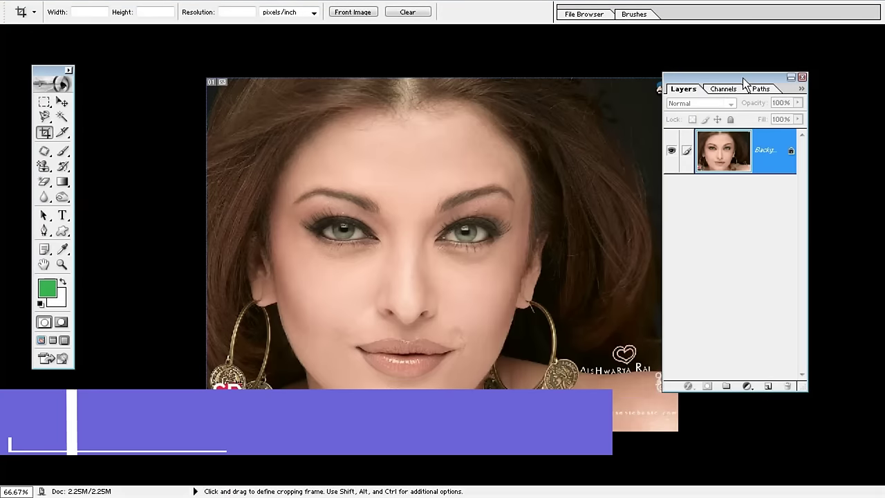
key("Tab")
key("f")
key("f")
key("f")
key("f")
key("f")
key("f")
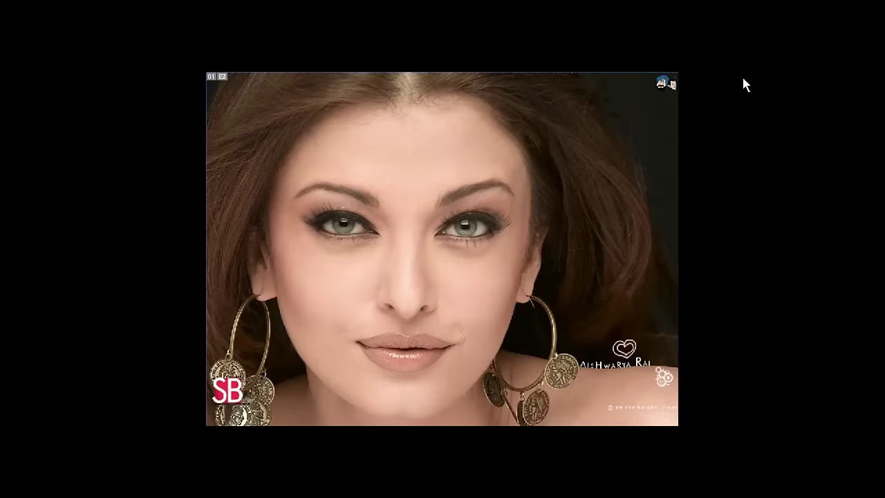
key("f")
key("Tab")
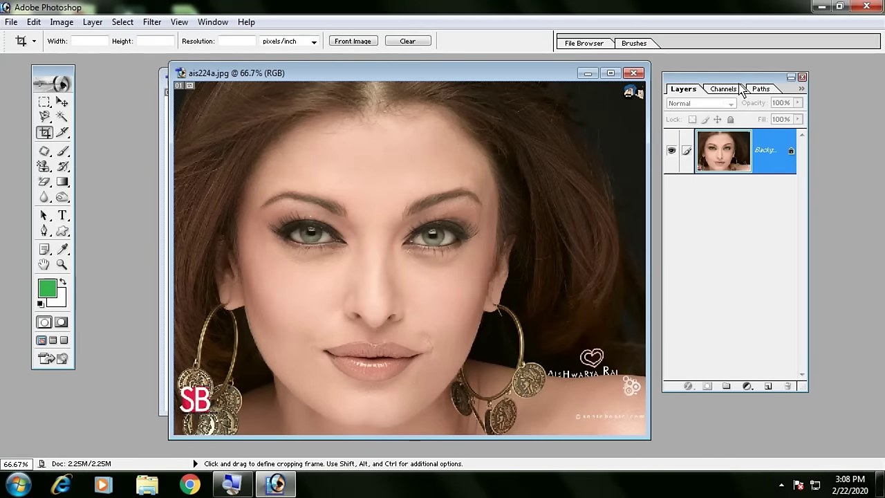
- Set the Brush tool to the 200 px preset, shift the portrait left, and select the Rectangular Marquee
left_click_drag(468, 78, 424, 79)
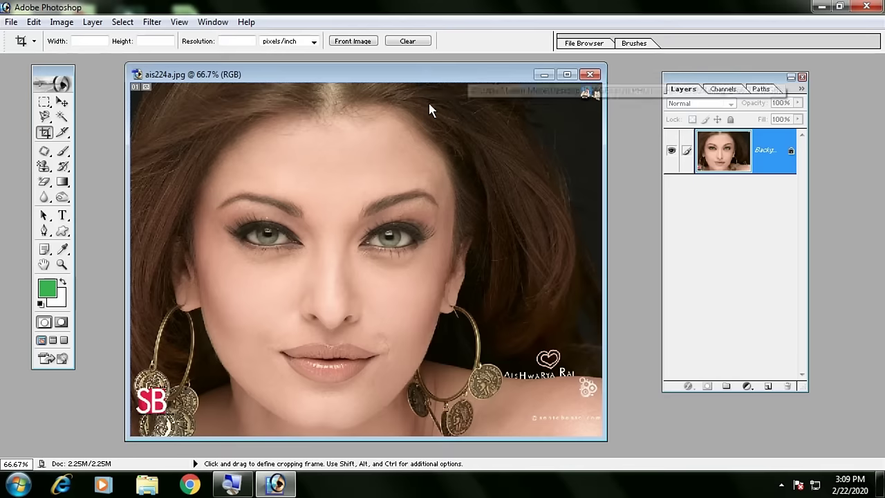
key("F5")
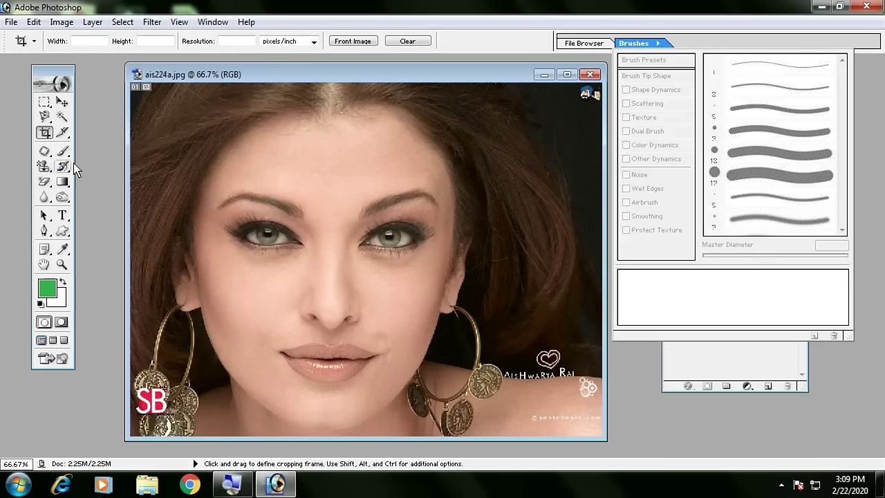
left_click(63, 151)
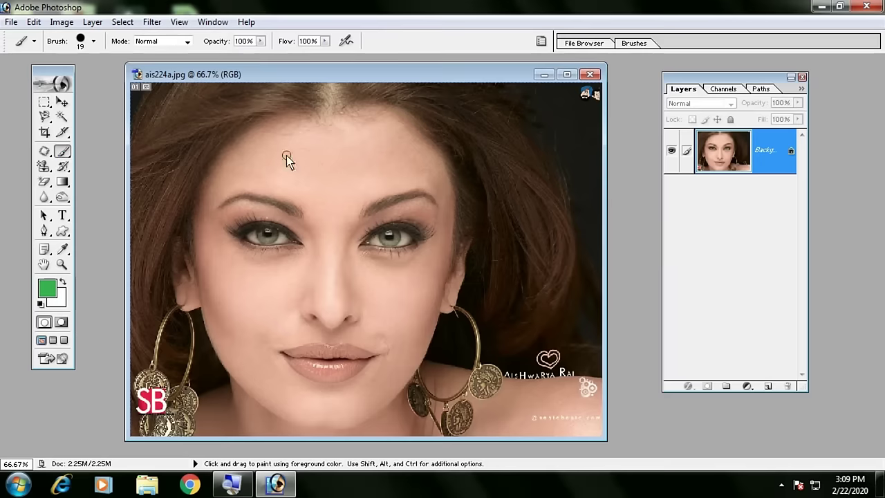
key("F5")
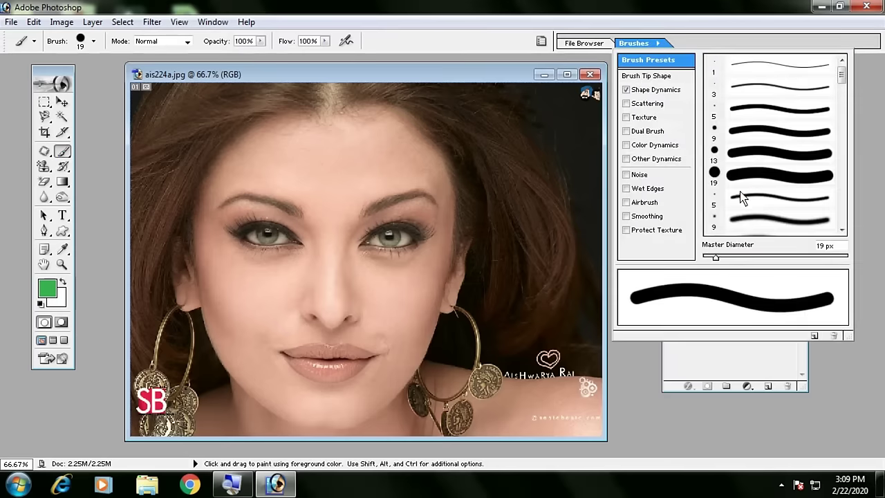
left_click_drag(841, 75, 841, 111)
left_click(779, 168)
left_click(766, 209)
left_click(770, 124)
left_click(772, 103)
key("F5")
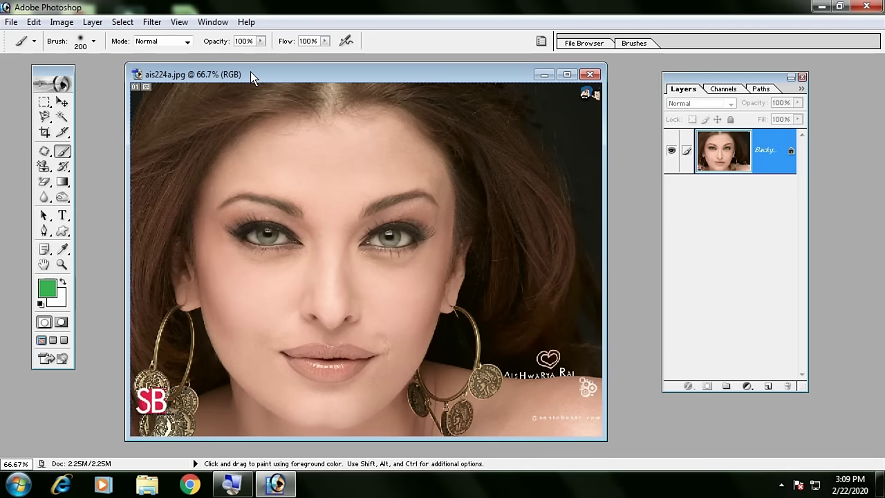
left_click_drag(250, 72, 211, 70)
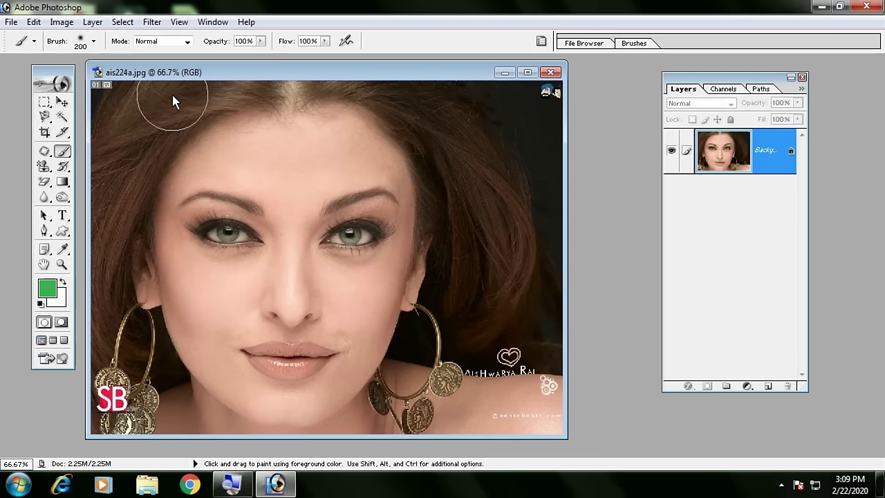
left_click(44, 101)
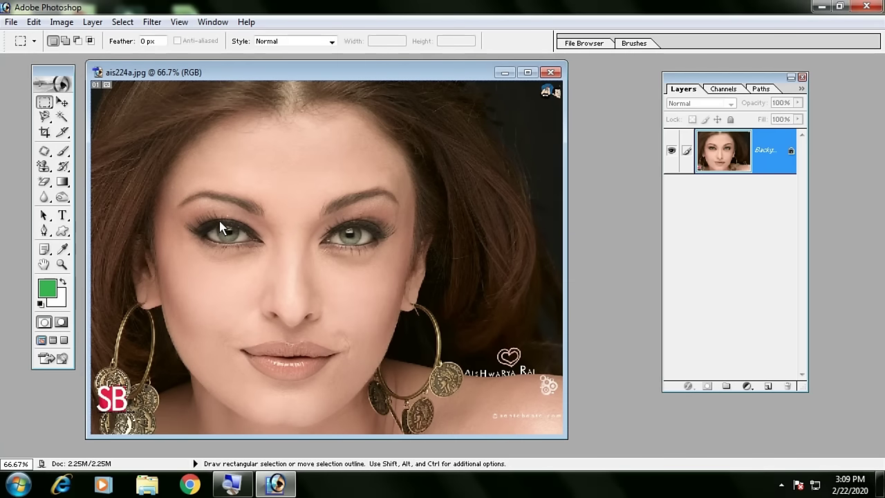
- Fill elliptical selections over the eyes with green on the Background, then undo the fills
left_click(262, 208)
left_click(45, 101)
left_click(103, 115)
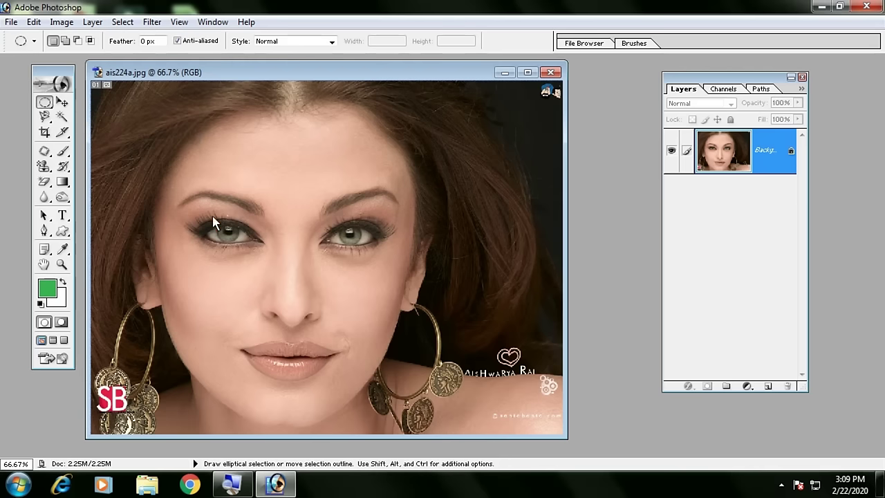
left_click_drag(209, 214, 247, 252)
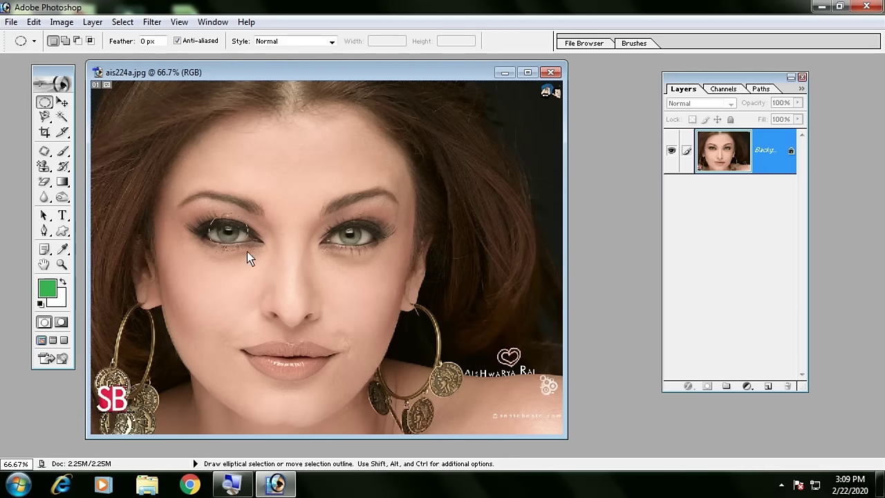
key("alt+BackSpace")
left_click(301, 247)
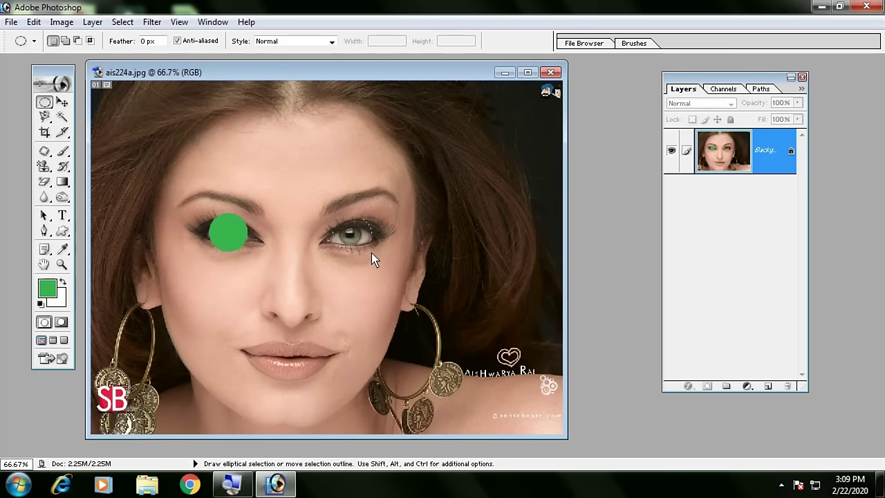
key("alt+BackSpace")
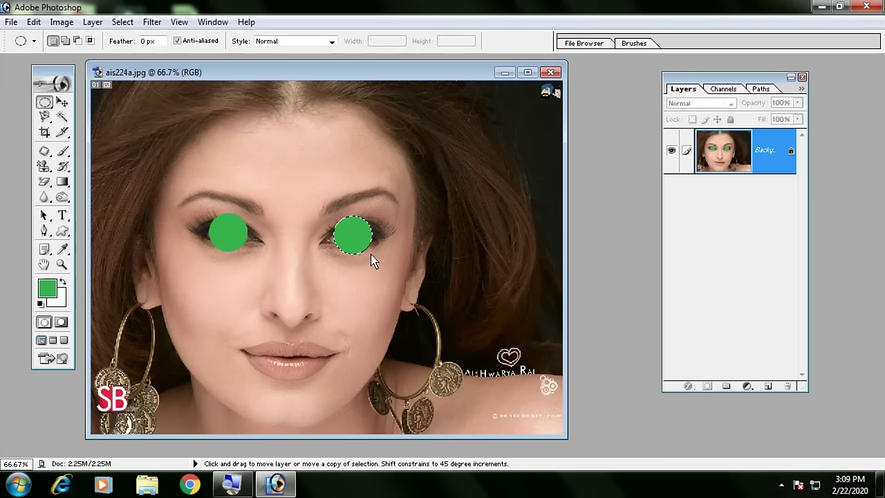
key("ctrl+alt+z")
key("ctrl+alt+z")
key("ctrl+alt+z")
key("ctrl+alt+z")
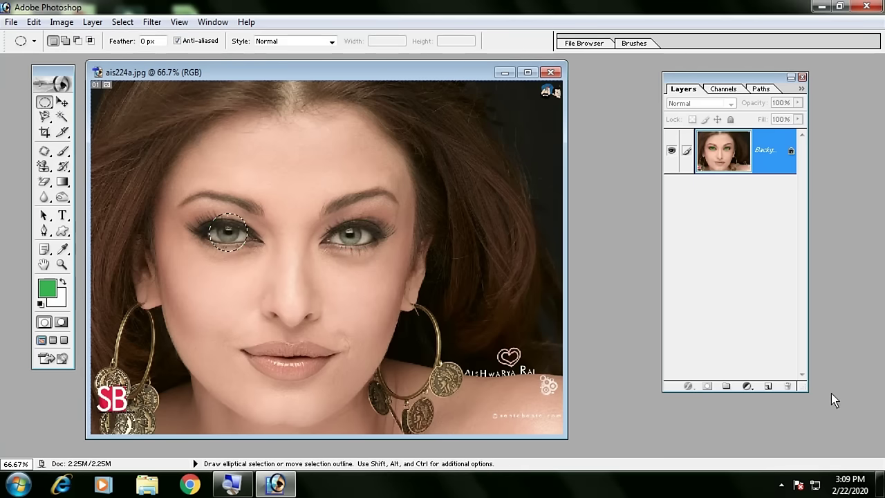
- On a new Layer 1, fill green circles over both eyes, deselect, and show History
left_click(768, 386)
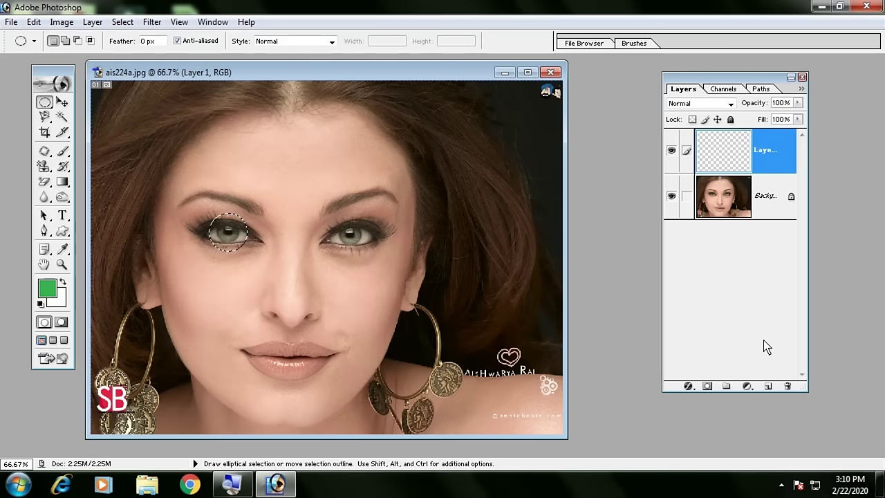
key("alt+BackSpace")
left_click_drag(329, 209, 372, 254)
key("alt+BackSpace")
key("ctrl+d")
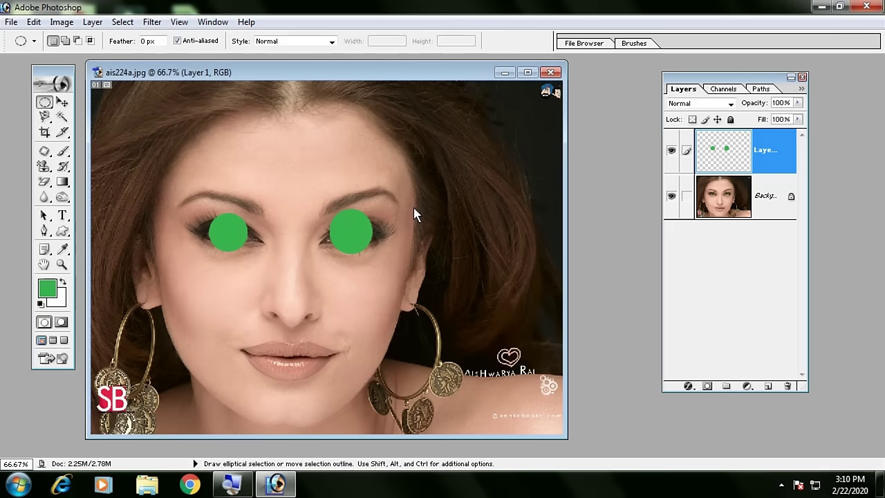
key("F9")
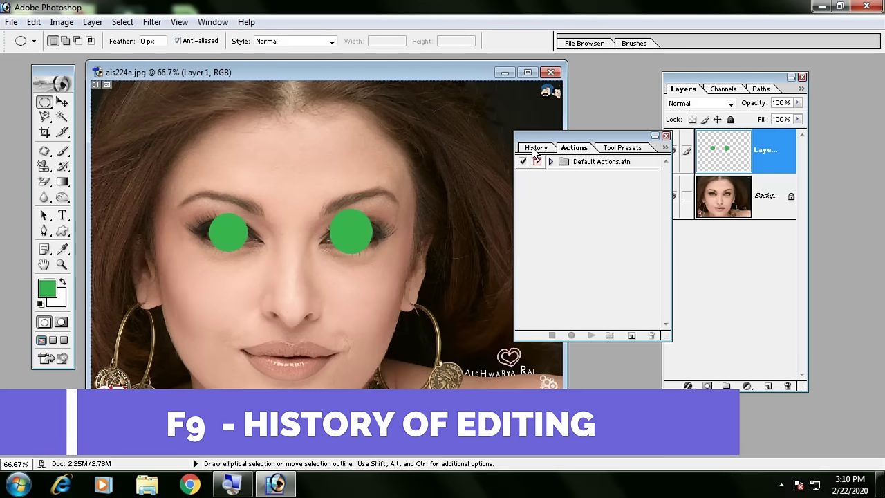
- Step back through History past the green eye fills to the first rectangular selection
left_click(535, 148)
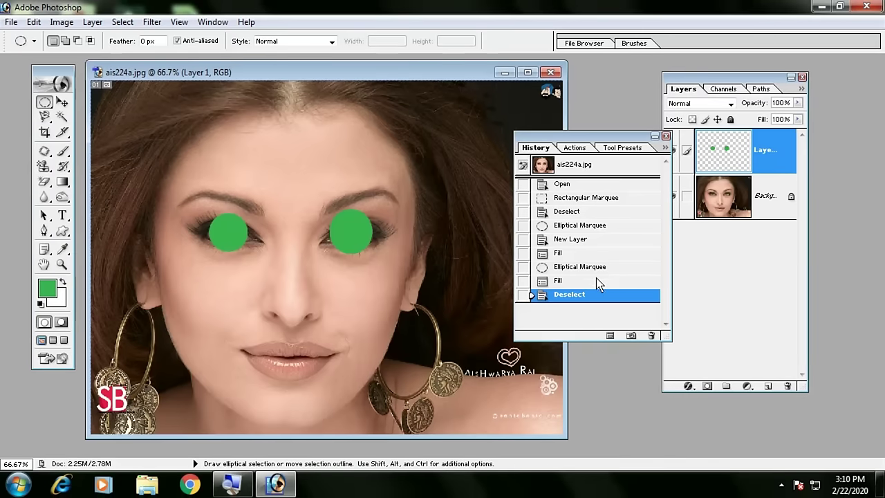
left_click(592, 280)
left_click(590, 267)
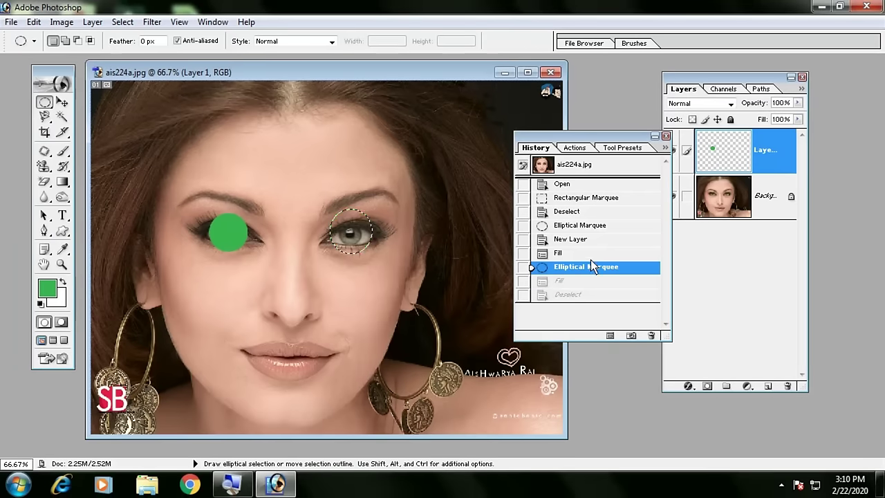
left_click(591, 252)
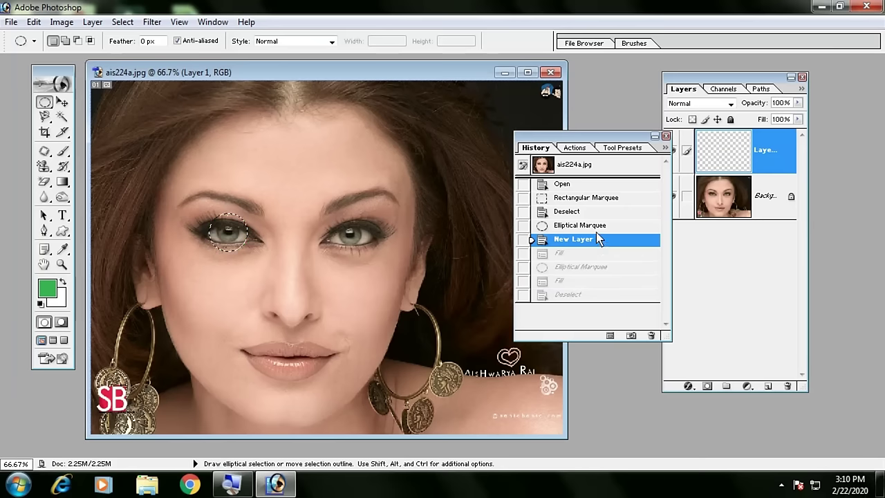
left_click(599, 226)
left_click(599, 198)
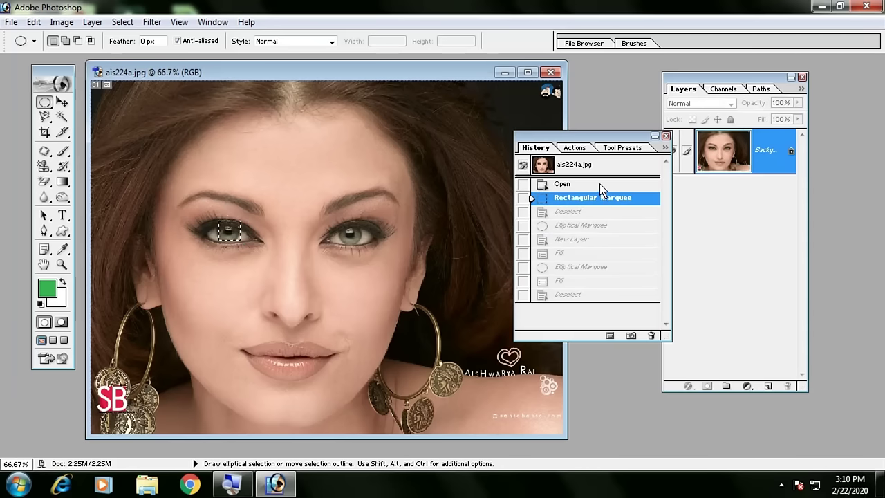
- Step forward to restore both green eyes, then return to the Rectangular Marquee state
left_click(599, 212)
left_click(596, 239)
left_click(595, 266)
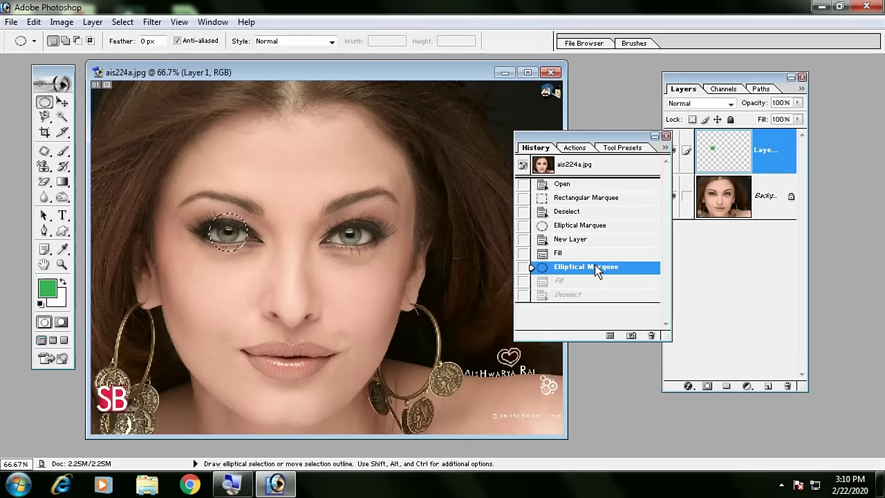
left_click(598, 253)
left_click(599, 281)
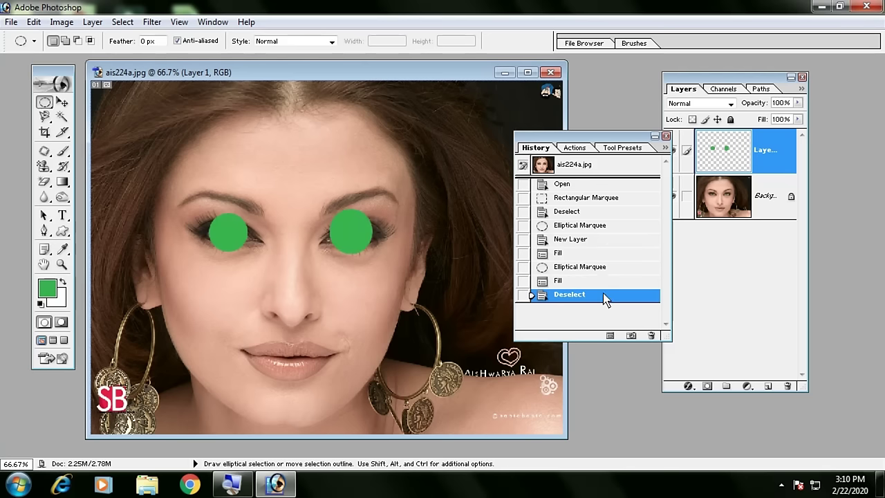
left_click(597, 267)
left_click(598, 239)
left_click(594, 212)
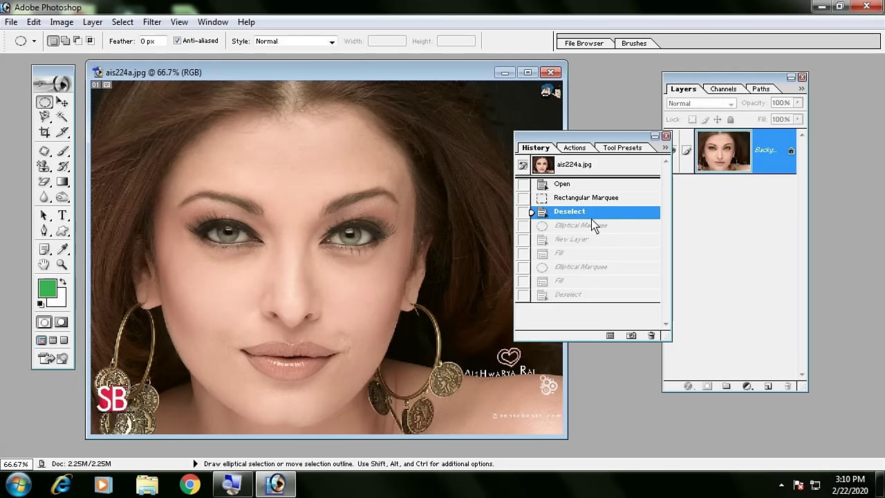
left_click(605, 199)
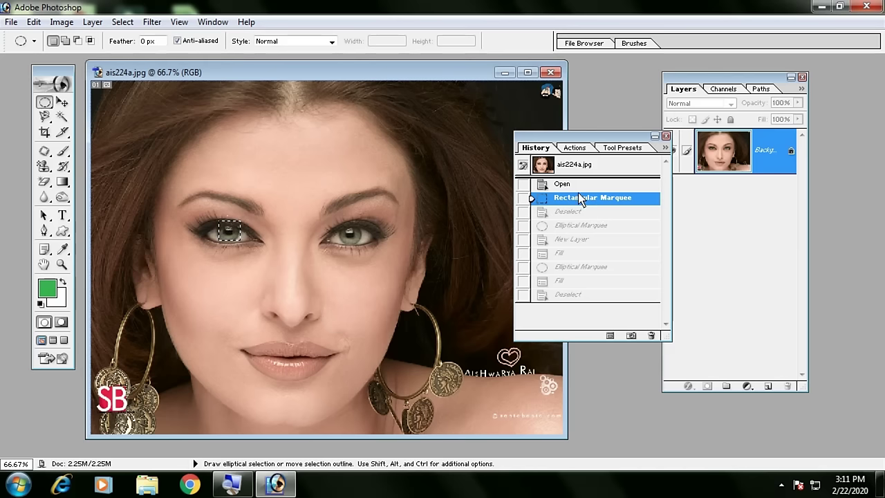
- Deselect, then cycle through the Red, Green and Blue channel views three times
key("ctrl+d")
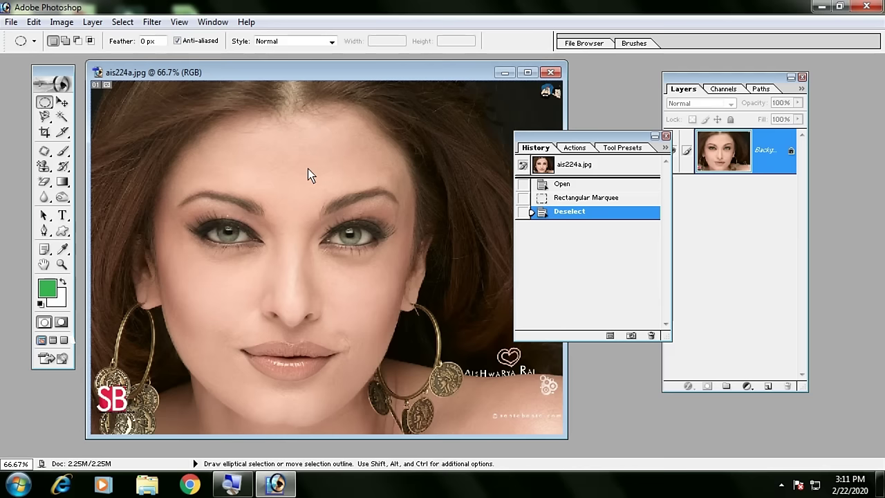
key("ctrl+1")
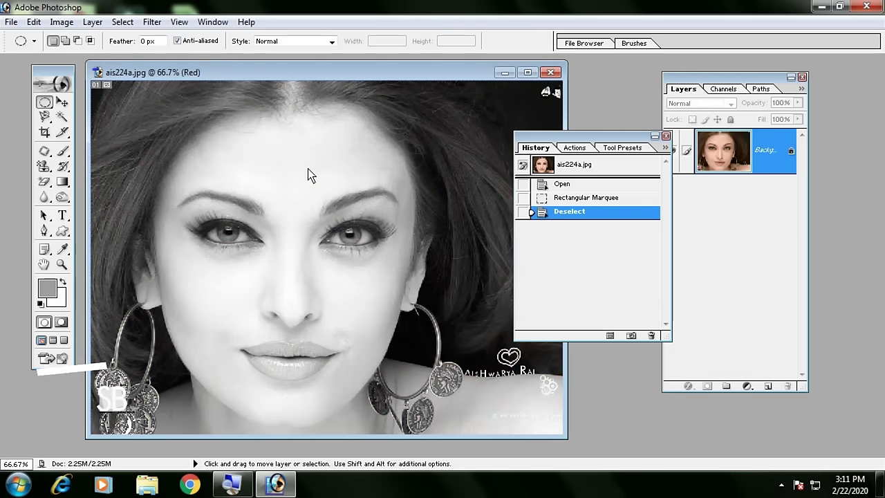
key("ctrl+2")
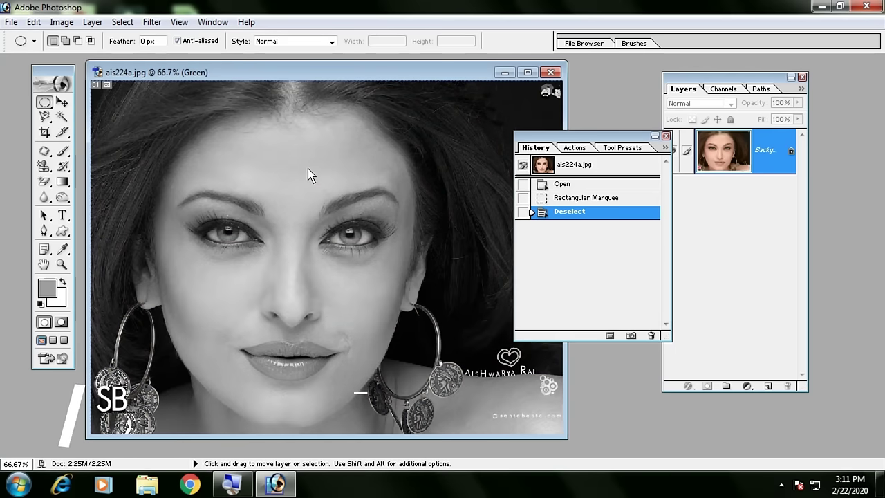
key("ctrl+3")
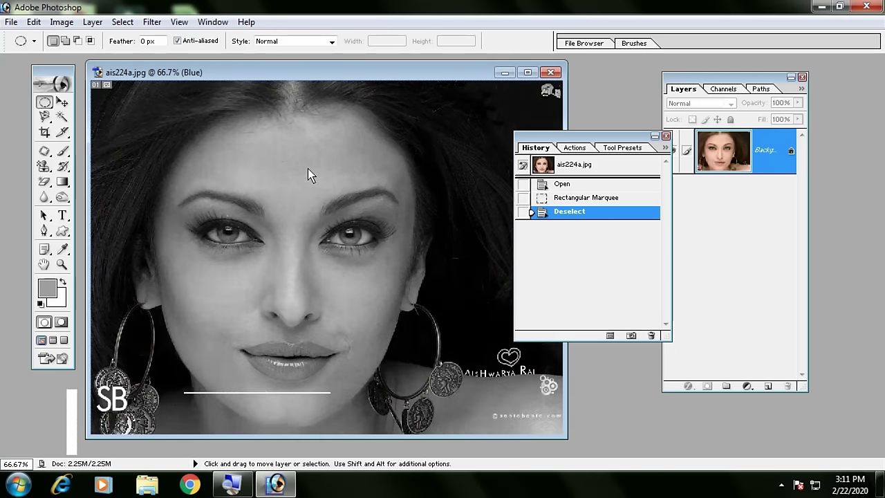
key("ctrl+1")
key("ctrl+2")
key("ctrl+3")
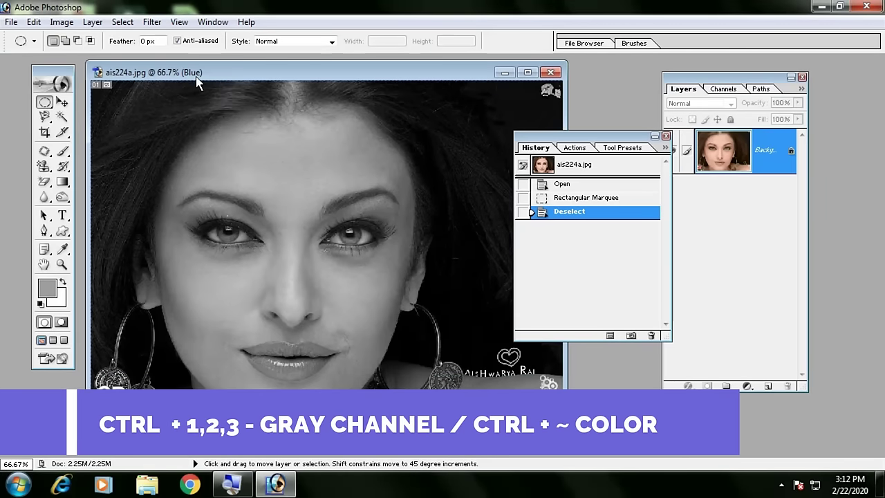
key("ctrl+1")
key("ctrl+2")
key("ctrl+3")
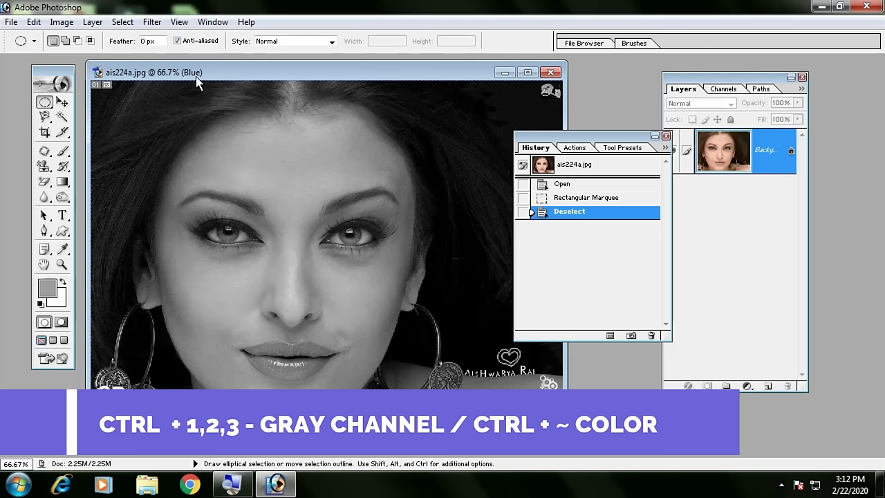
key("ctrl")
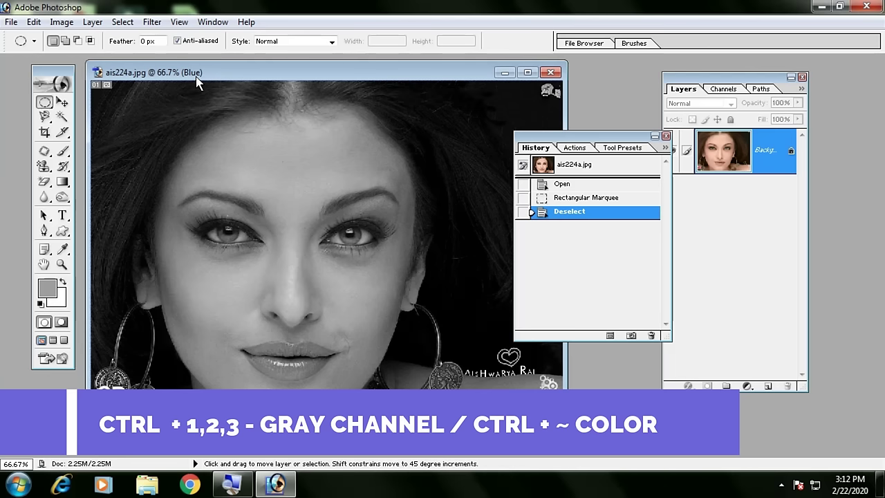
- Return to the RGB composite, settle on the Red channel, and show the Info palette
key("ctrl+grave")
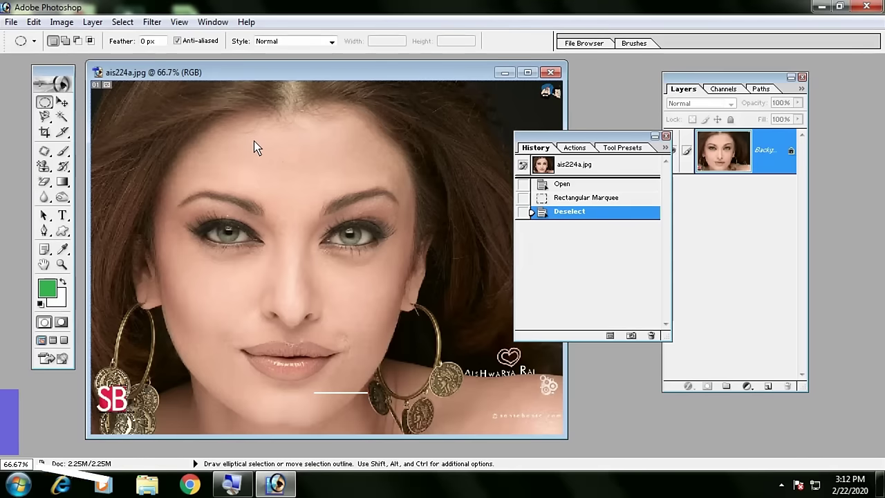
key("ctrl+1")
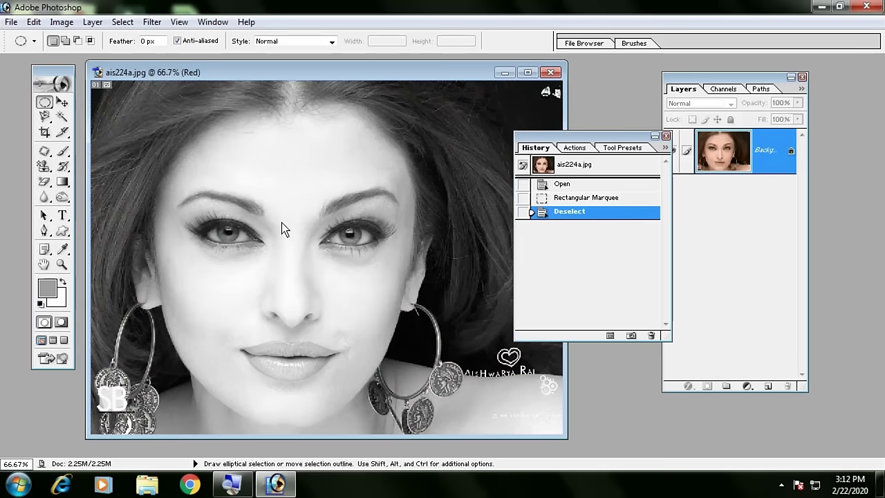
key("ctrl+2")
key("ctrl+3")
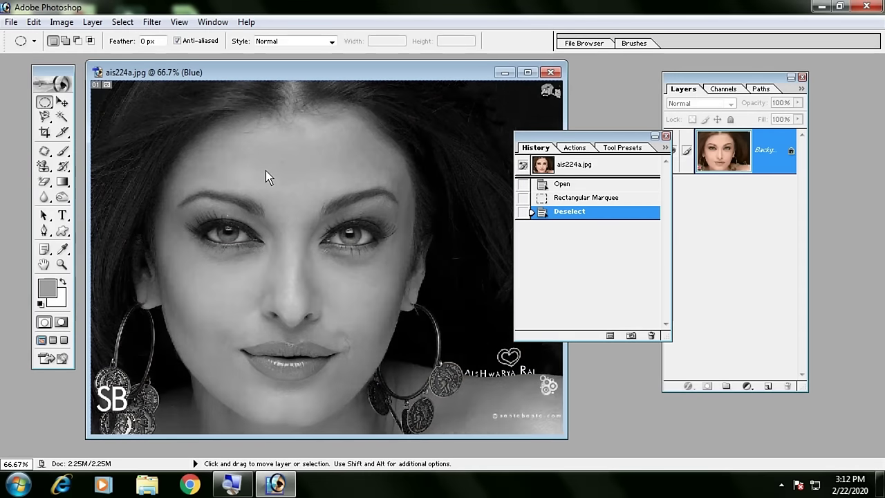
key("ctrl+1")
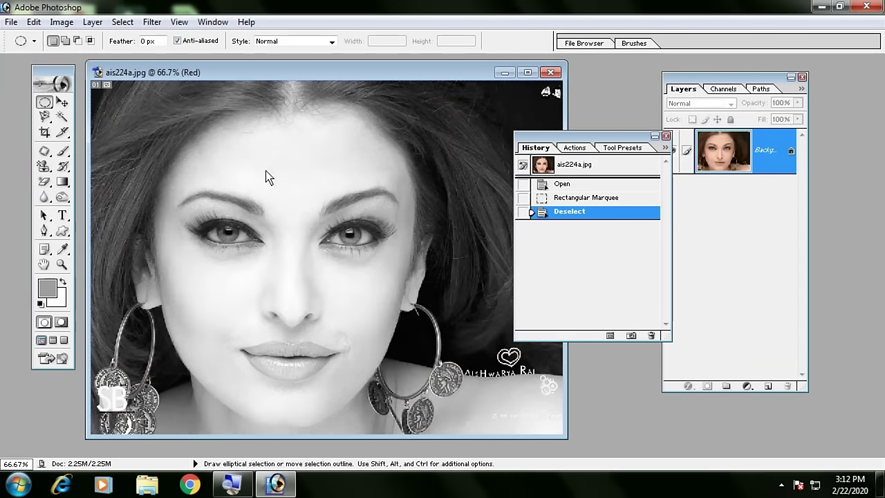
key("F8")
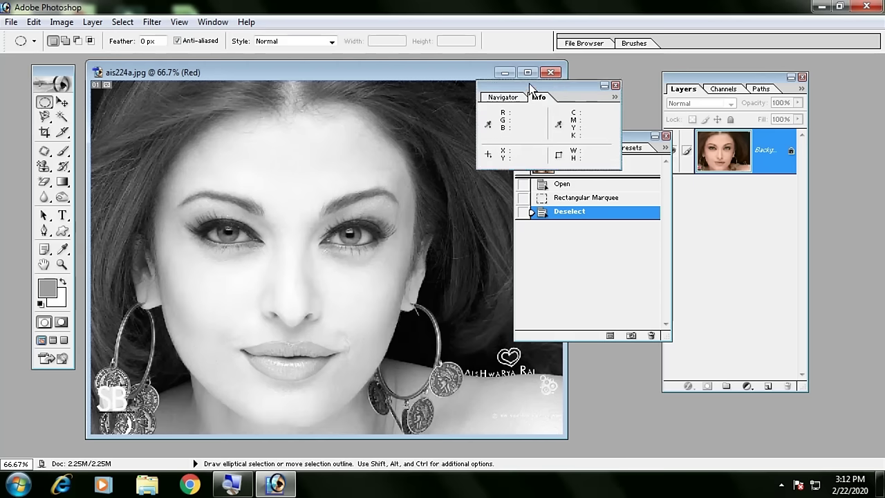
- Move the Info palette aside, switch back to the RGB composite, and close the palette
left_click_drag(558, 87, 494, 85)
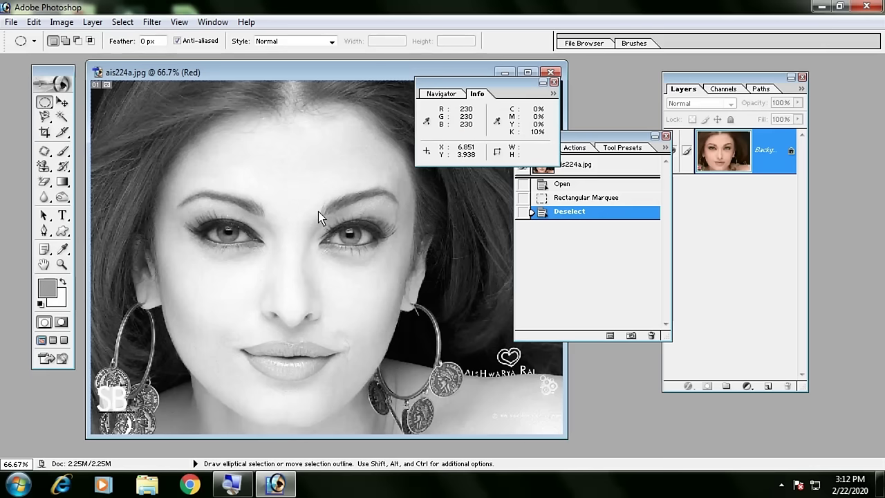
key("ctrl+grave")
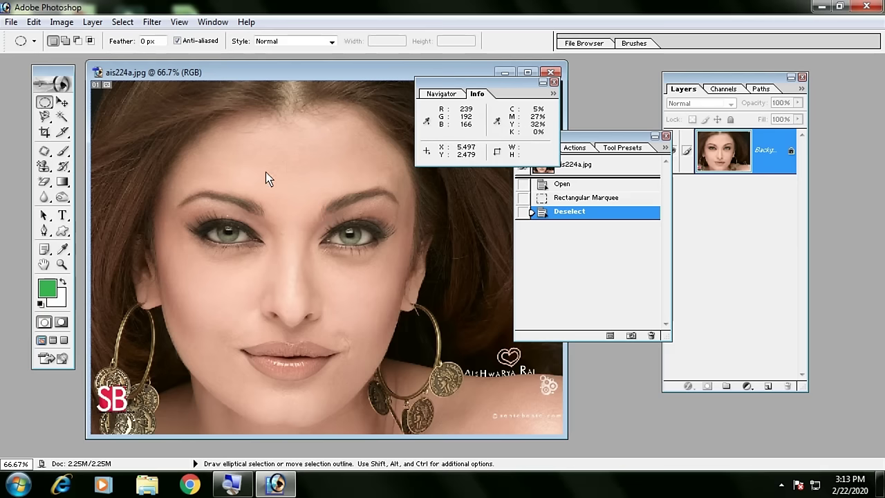
left_click(554, 81)
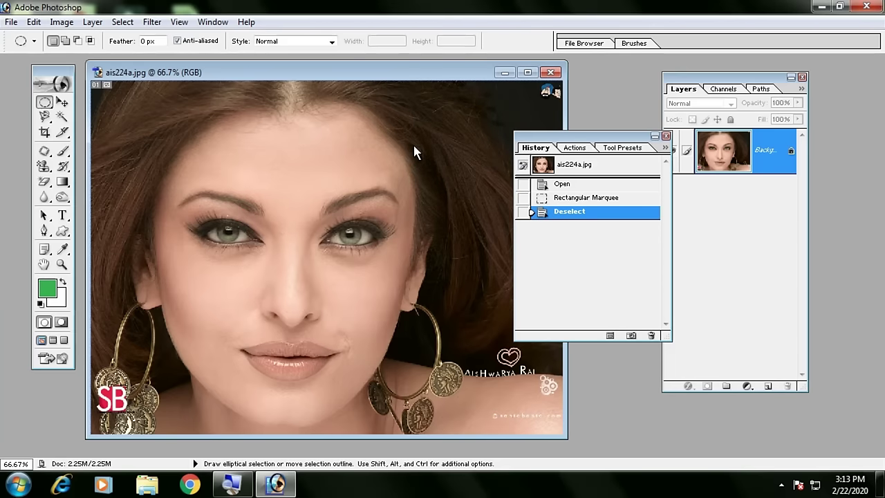
- Type AISHRWAYAJI on the face as a new text layer coloured white
left_click(62, 215)
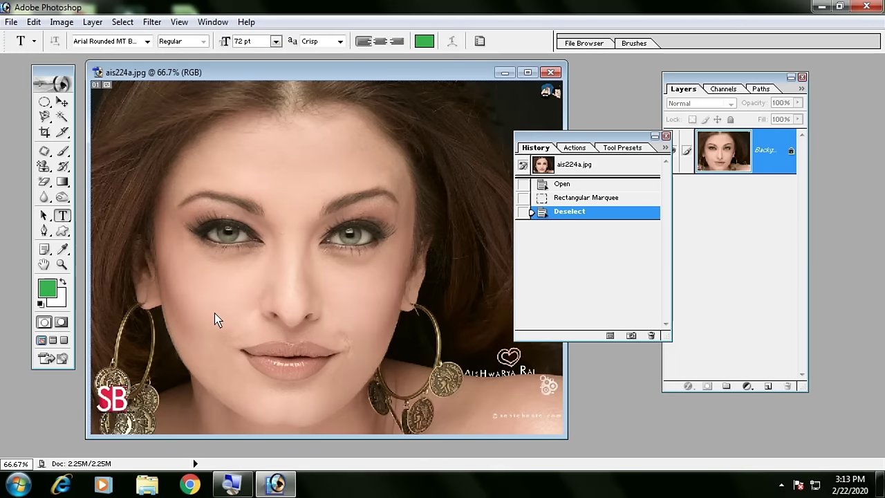
left_click(298, 320)
type("AISH")
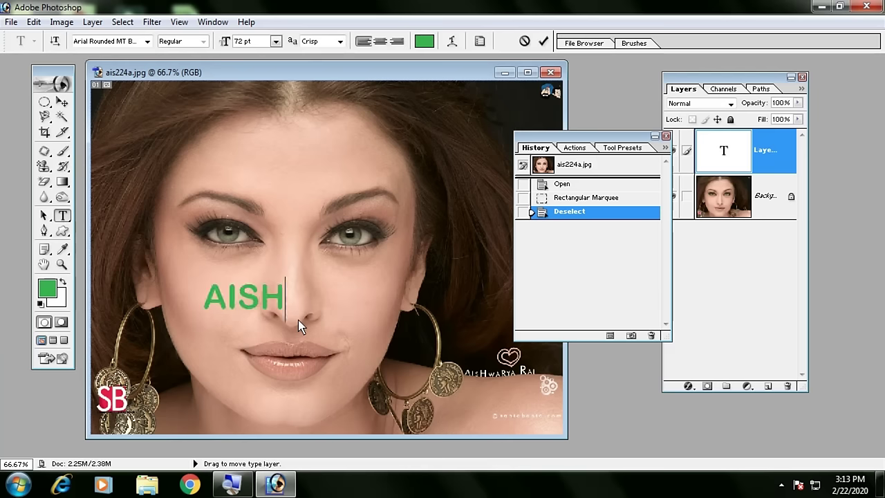
type("RWAYAJI")
key("ctrl+a")
left_click(424, 40)
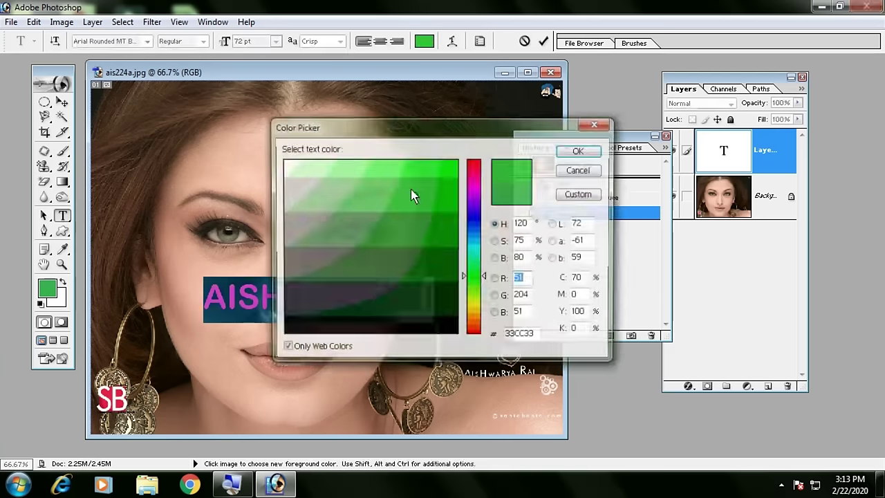
left_click(282, 162)
left_click(580, 154)
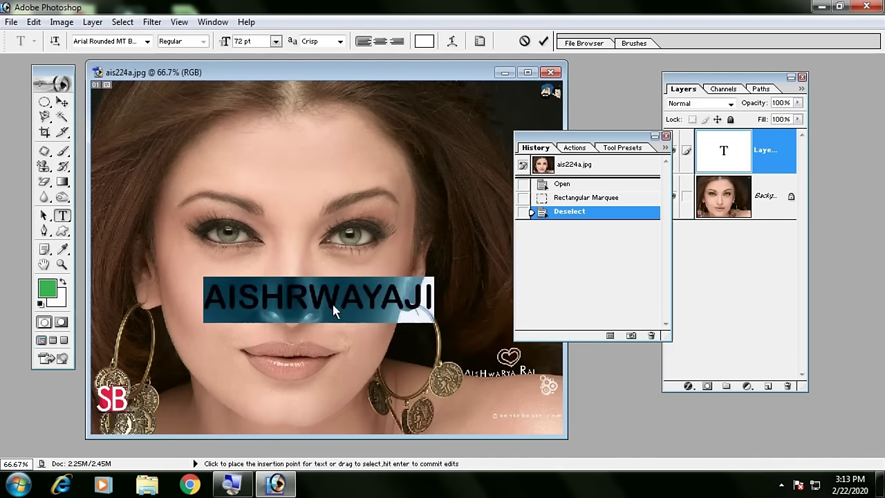
- Resize the AISHRWAYAJI text up and down, ending at 92 pt
key("ctrl+a")
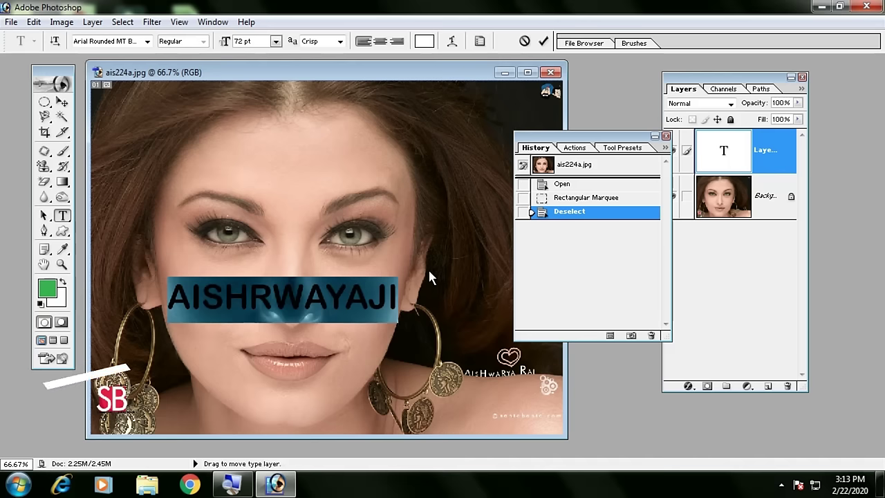
key("ctrl+shift+period")
key("ctrl+shift+period")
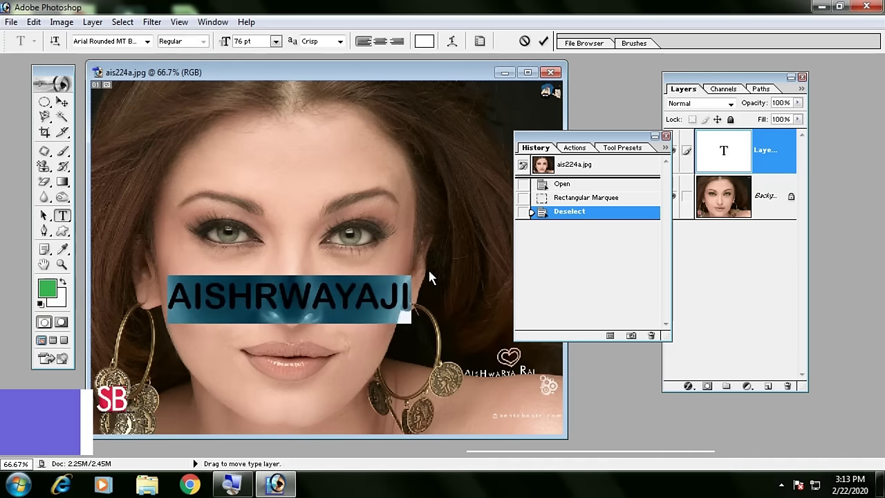
key("ctrl+shift+period")
key("ctrl+shift+period")
key("ctrl+shift+period")
key("ctrl+shift+period")
key("ctrl+shift+period")
key("ctrl+shift+period")
key("ctrl+shift+period")
key("ctrl+shift+comma")
key("ctrl+shift+comma")
key("ctrl+shift+comma")
key("ctrl+shift+comma")
key("ctrl+shift+comma")
key("ctrl+shift+comma")
key("ctrl+shift+period")
key("ctrl+shift+period")
key("ctrl+shift+period")
key("ctrl+shift+period")
key("ctrl+shift+period")
key("ctrl+shift+period")
key("ctrl+shift+period")
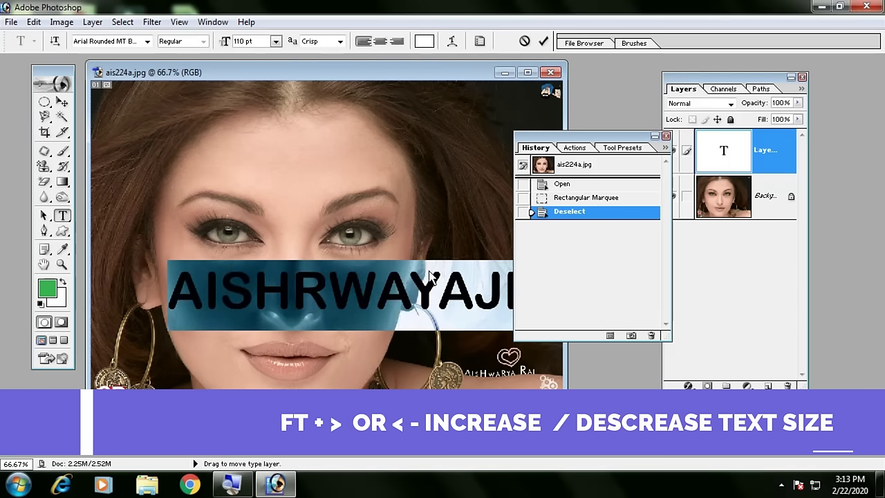
key("ctrl+shift+comma")
key("ctrl+shift+comma")
key("ctrl+shift+comma")
key("ctrl+shift+comma")
key("ctrl+shift+comma")
key("ctrl+shift+comma")
key("ctrl+shift+period")
key("ctrl+shift+period")
key("ctrl+shift+period")
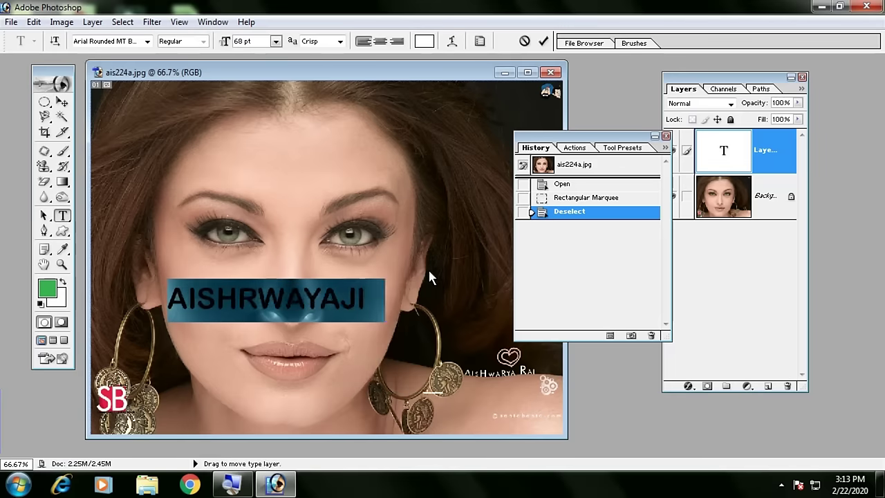
key("ctrl+shift+period")
key("ctrl+shift+period")
key("ctrl+shift+period")
key("ctrl+shift+period")
key("ctrl+shift+period")
key("ctrl+shift+period")
key("ctrl+shift+comma")
key("ctrl+shift+comma")
key("ctrl+shift+comma")
key("ctrl+shift+comma")
key("ctrl+shift+comma")
key("ctrl+shift+comma")
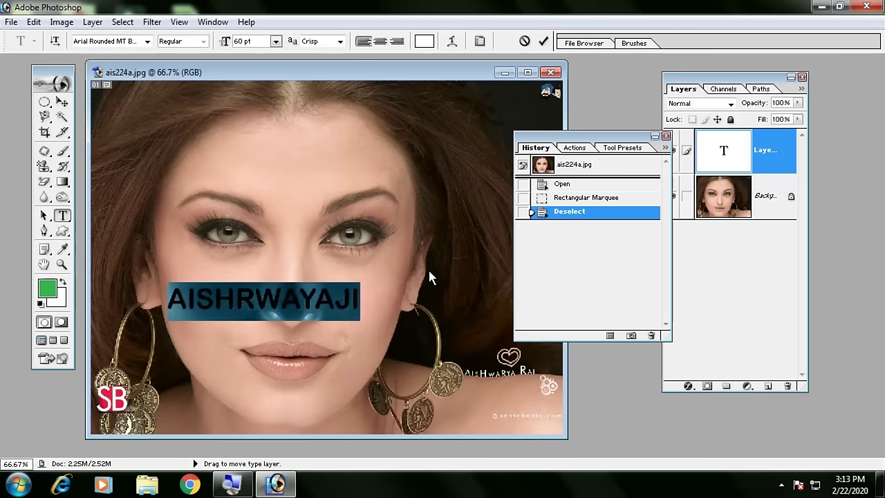
key("ctrl+shift+comma")
key("ctrl+shift+comma")
key("ctrl+shift+comma")
key("ctrl+shift+comma")
key("ctrl+shift+comma")
key("ctrl+shift+comma")
key("ctrl+shift+period")
key("ctrl+shift+period")
key("ctrl+shift+period")
key("ctrl+shift+period")
key("ctrl+shift+period")
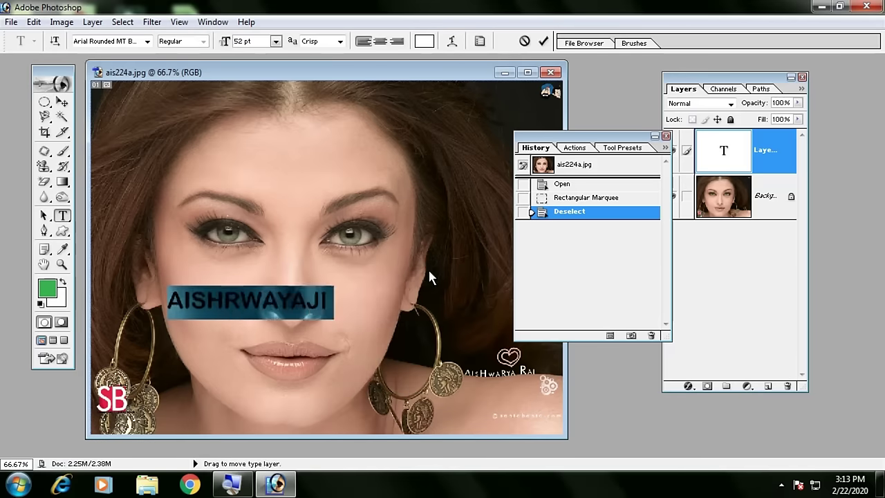
key("ctrl+shift+period")
key("ctrl+shift+period")
key("ctrl+shift+period")
key("ctrl+shift+period")
key("ctrl+shift+period")
key("ctrl+shift+period")
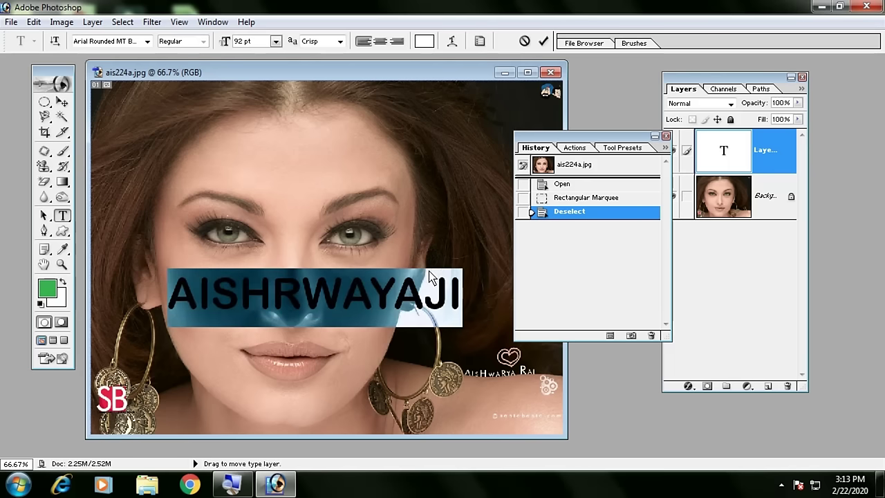
- Reposition the AISHRWAYAJI text, moving it up to the forehead then down over the lips
left_click(436, 287)
left_click_drag(451, 245, 445, 131)
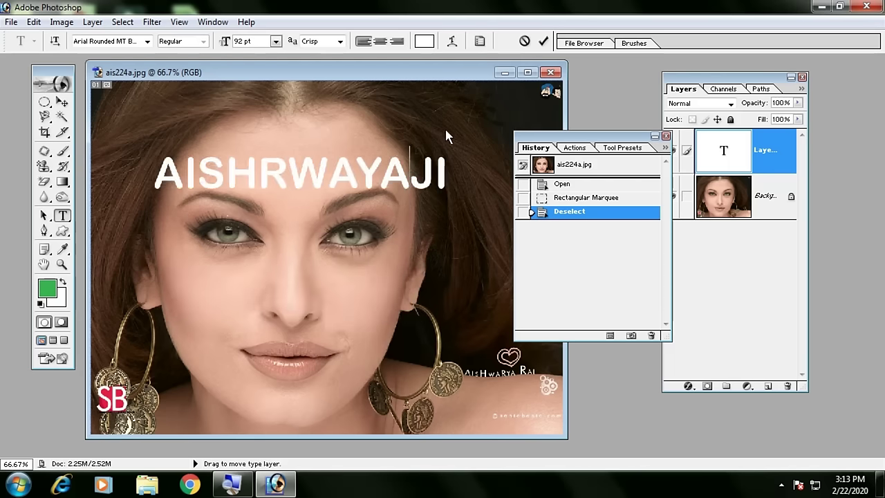
key("ctrl+a")
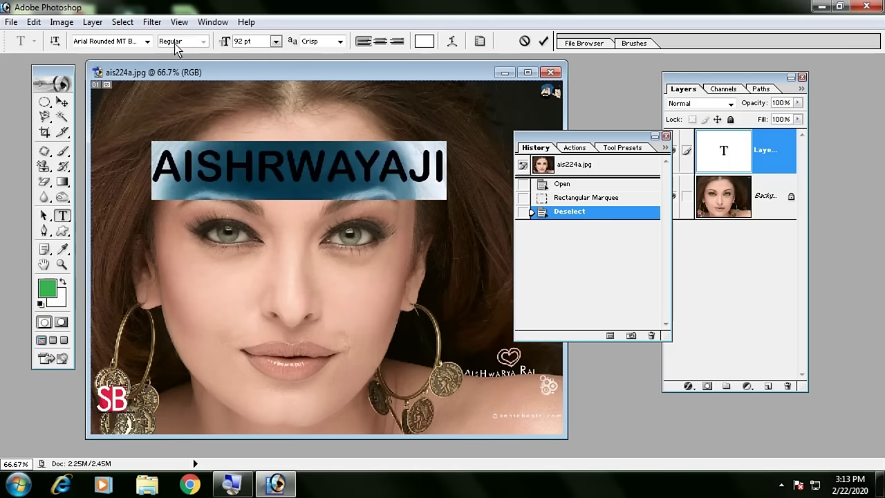
left_click(276, 41)
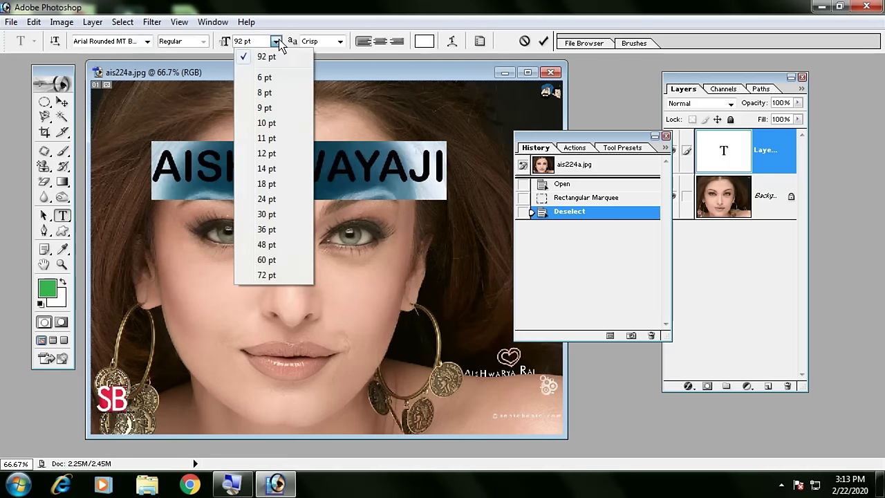
left_click_drag(302, 147, 311, 252)
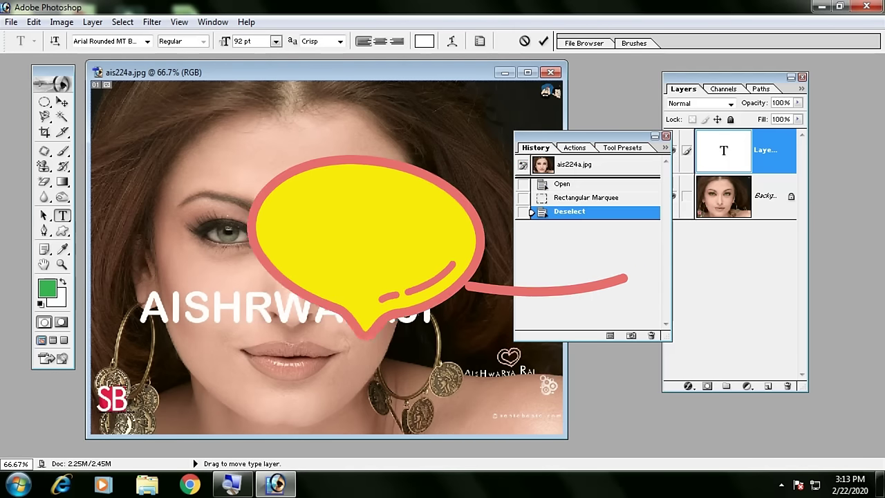
- Toggle the text case with Ctrl+Shift+K, ending in all capitals
key("ctrl+a")
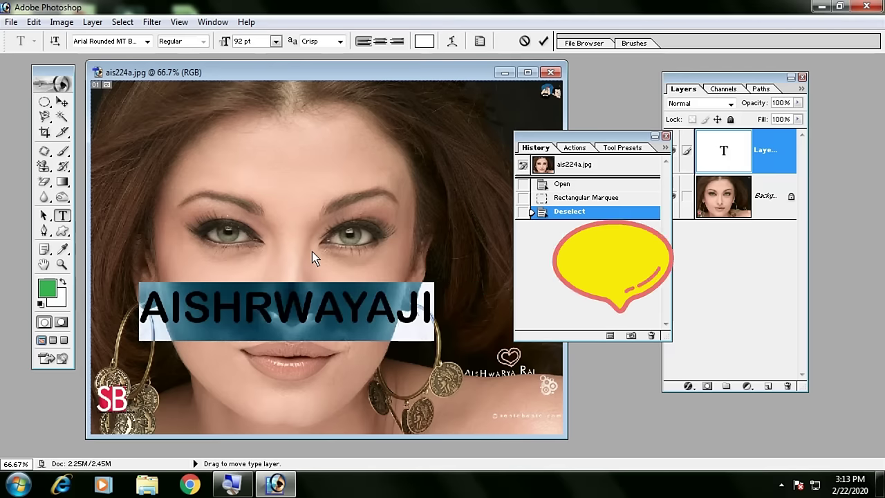
key("ctrl+shift+k")
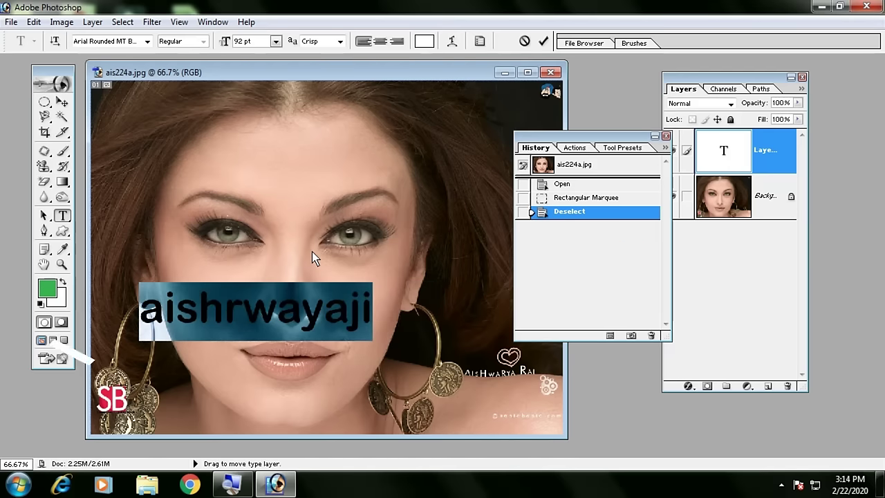
key("ctrl+shift+k")
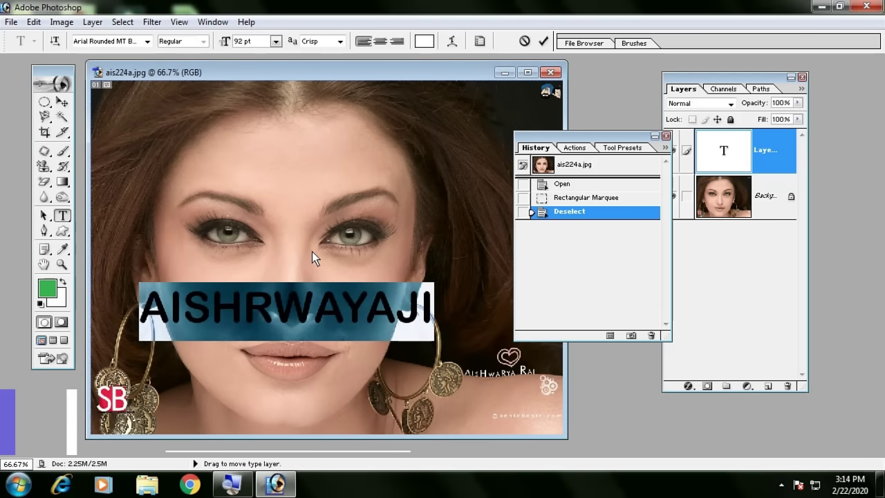
key("ctrl+shift+k")
key("ctrl+shift+k")
key("ctrl+shift+k")
key("ctrl+shift+k")
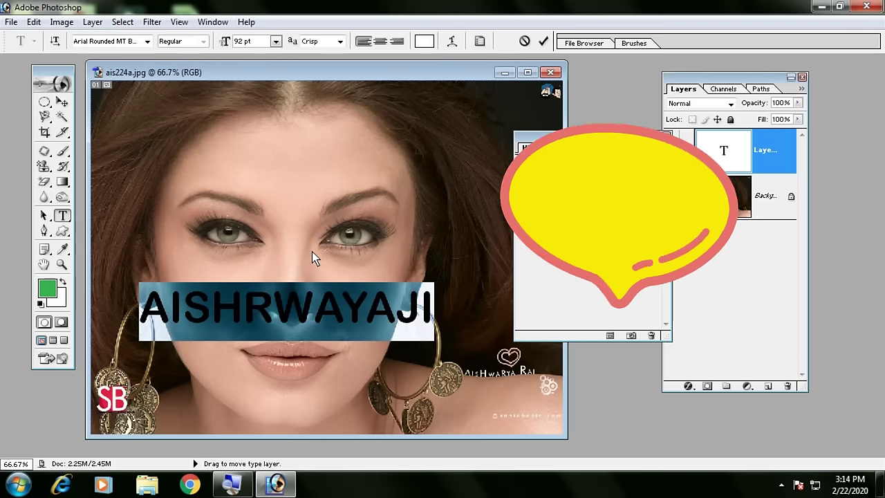
- Commit the text and delete its Type Tool state from History
left_click(61, 101)
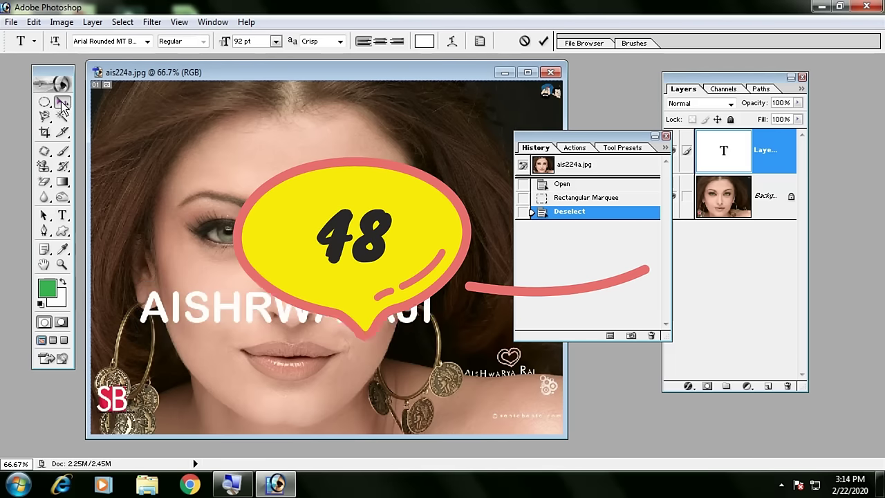
left_click(650, 337)
left_click(359, 197)
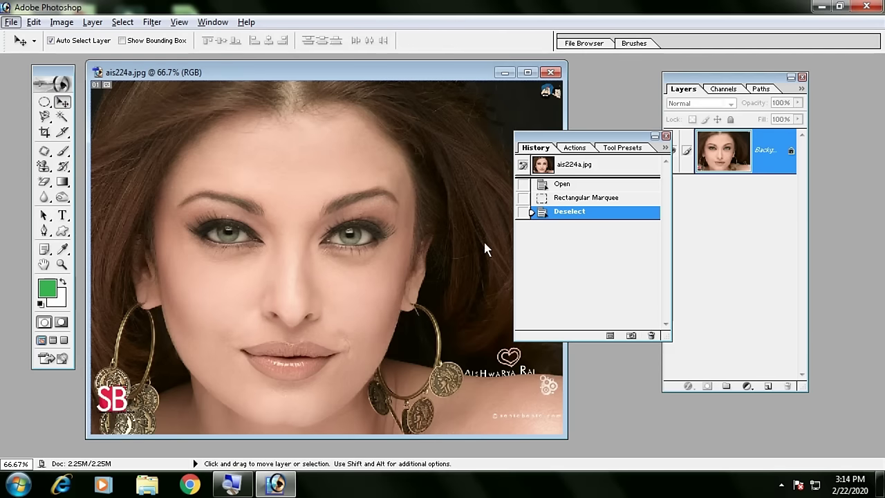
- Add a new layer filled with green and close the History panel
left_click(766, 386)
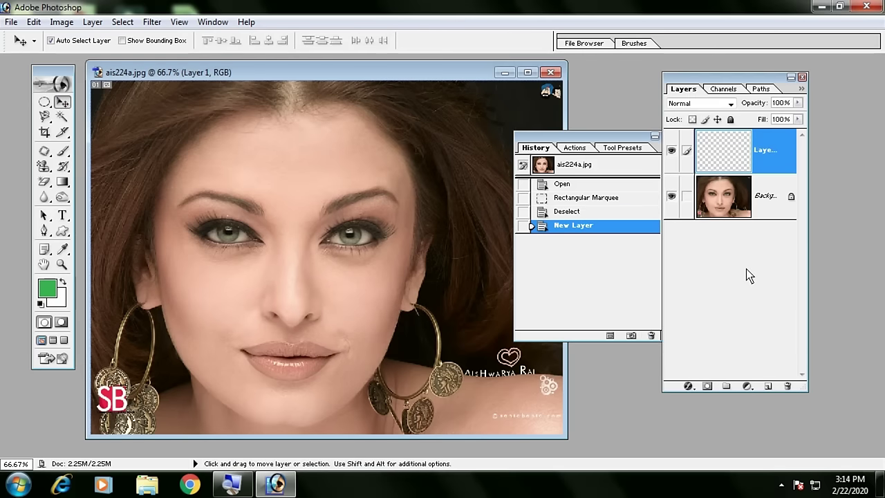
key("alt+BackSpace")
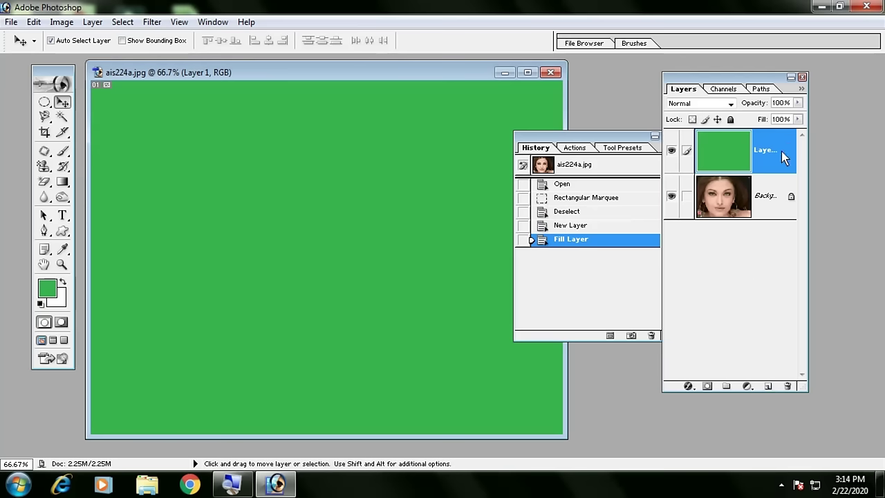
left_click_drag(650, 135, 585, 137)
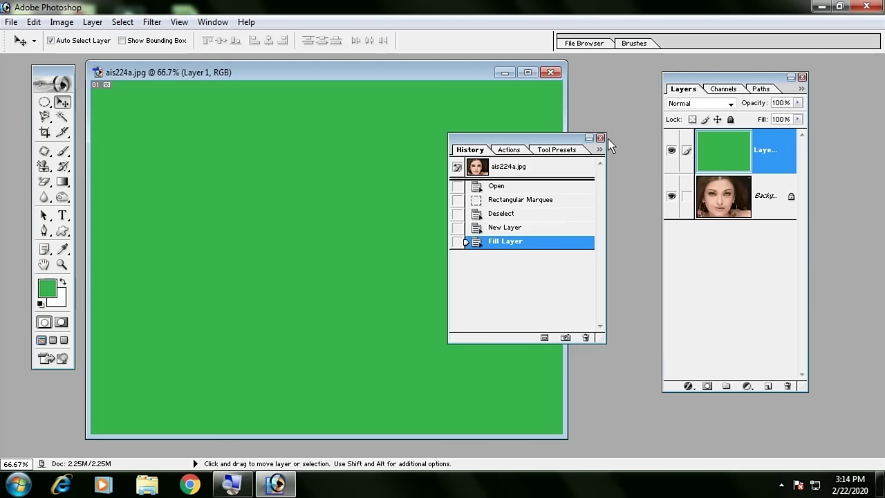
left_click(600, 137)
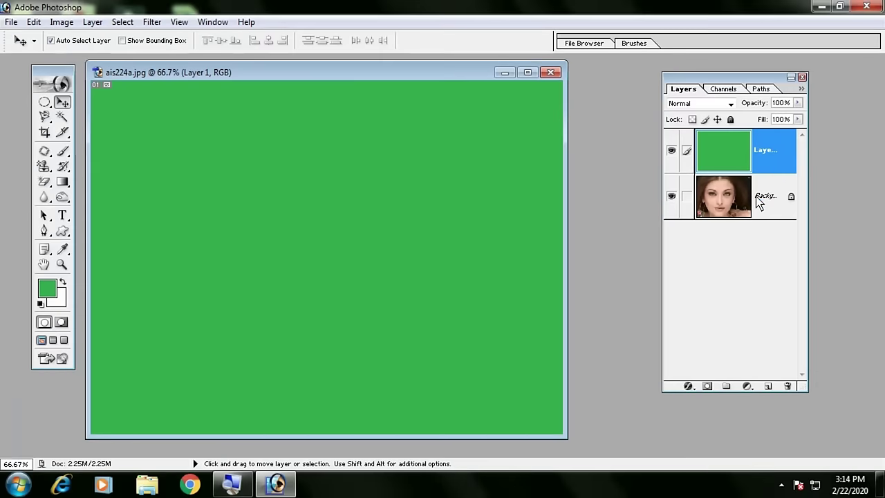
- Try the green layer's opacity with the slider, then at 45% and 89%
left_click(796, 101)
left_click_drag(798, 112, 760, 119)
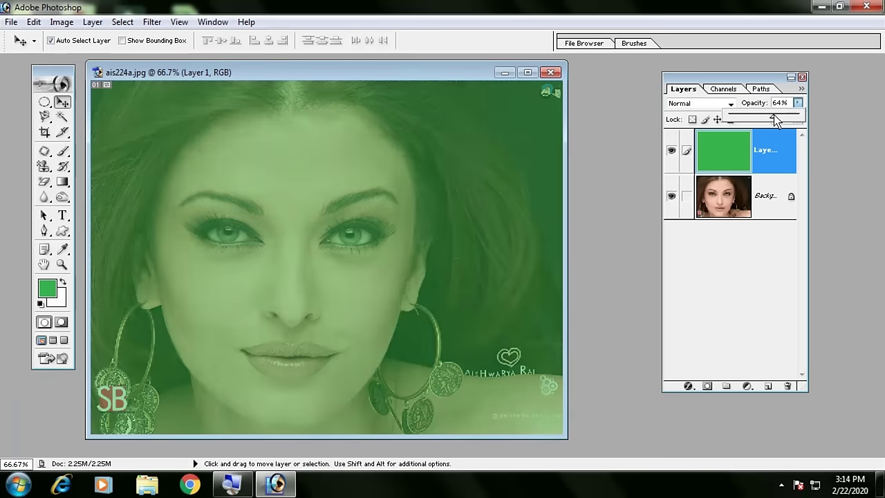
left_click_drag(759, 117, 812, 114)
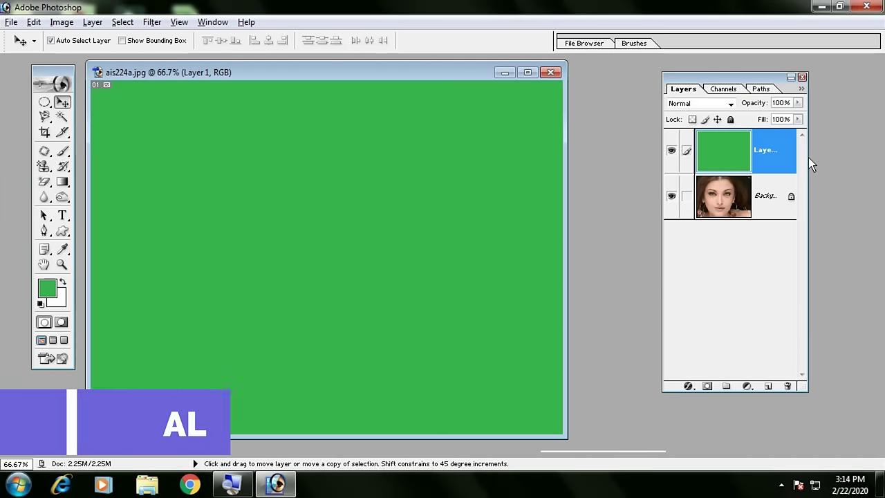
key("4")
key("5")
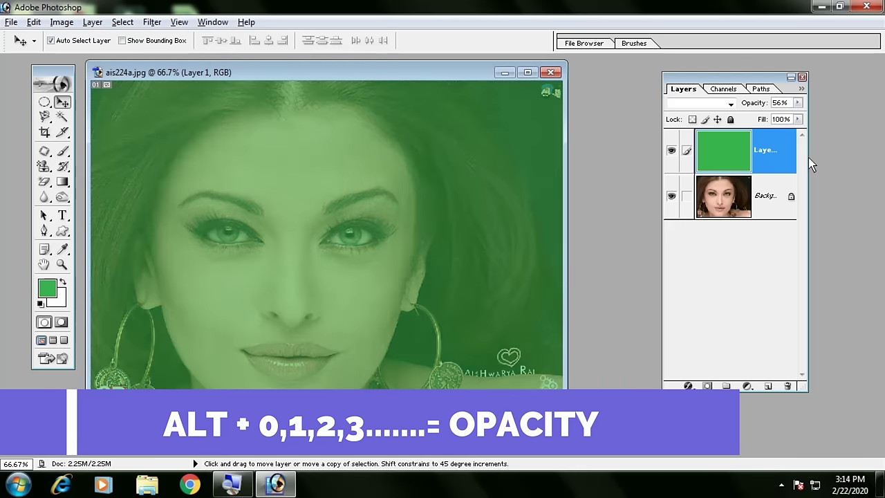
key("8")
key("9")
- Set the green layer to 65%, 66%, 22%, then full opacity, and delete it
key("0")
key("0")
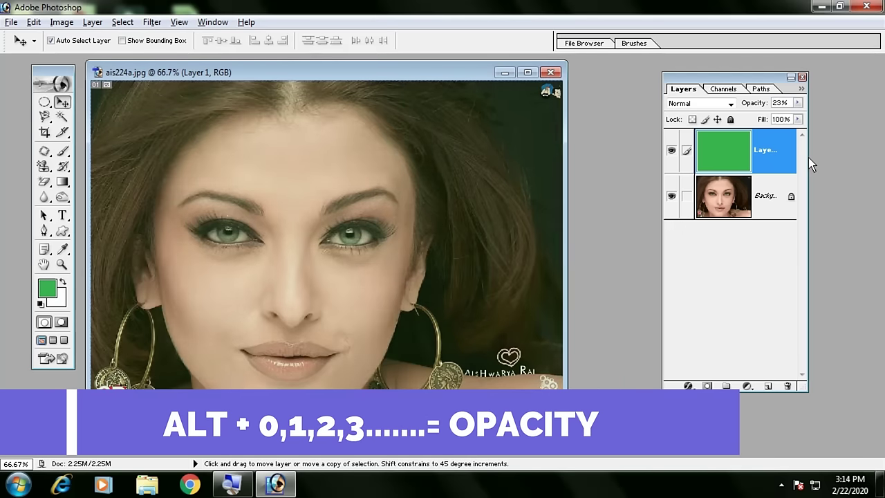
key("6")
key("5")
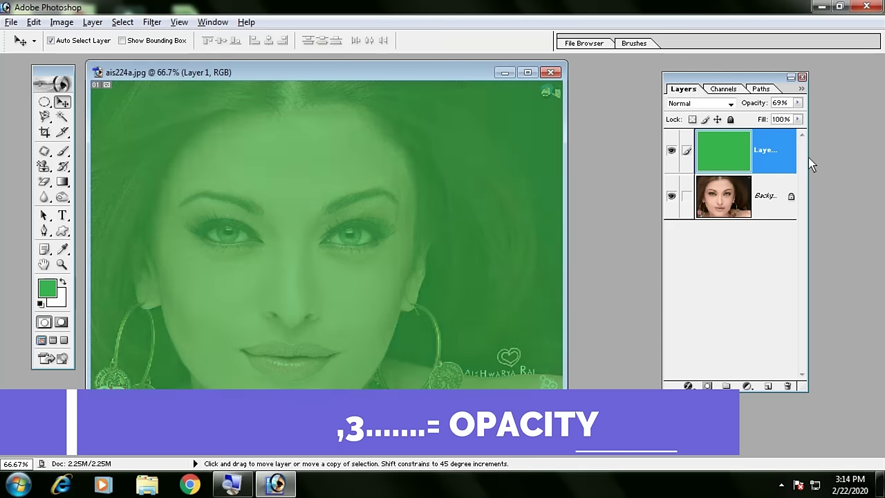
key("0")
key("6")
key("6")
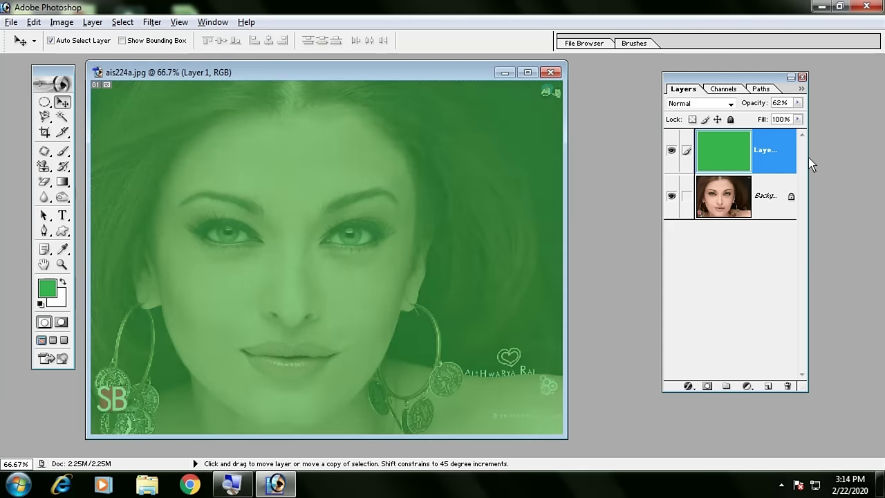
key("2")
key("2")
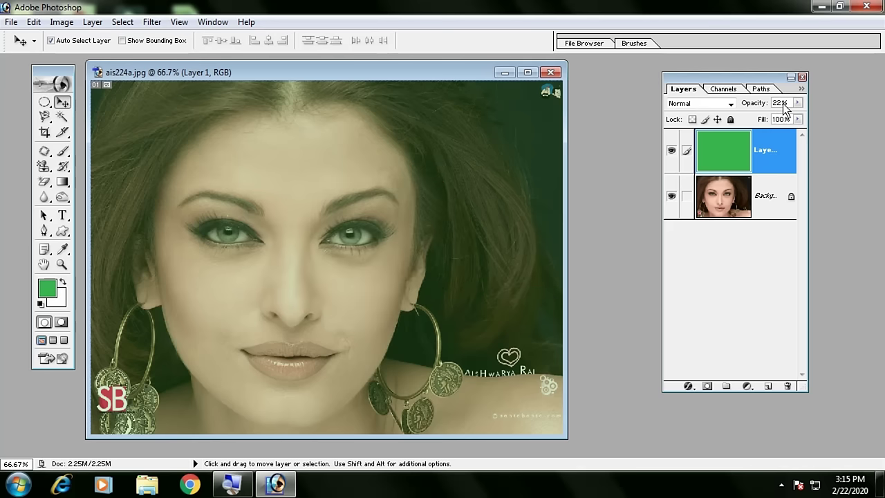
key("0")
key("Delete")
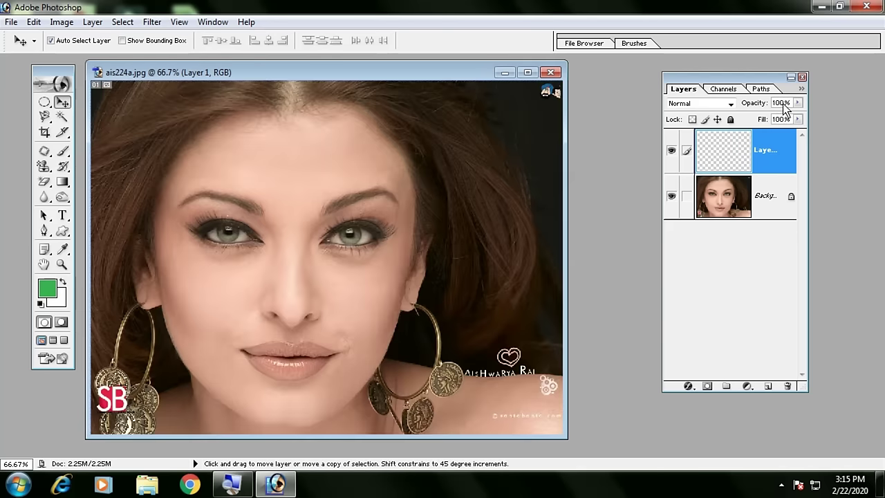
key("Delete")
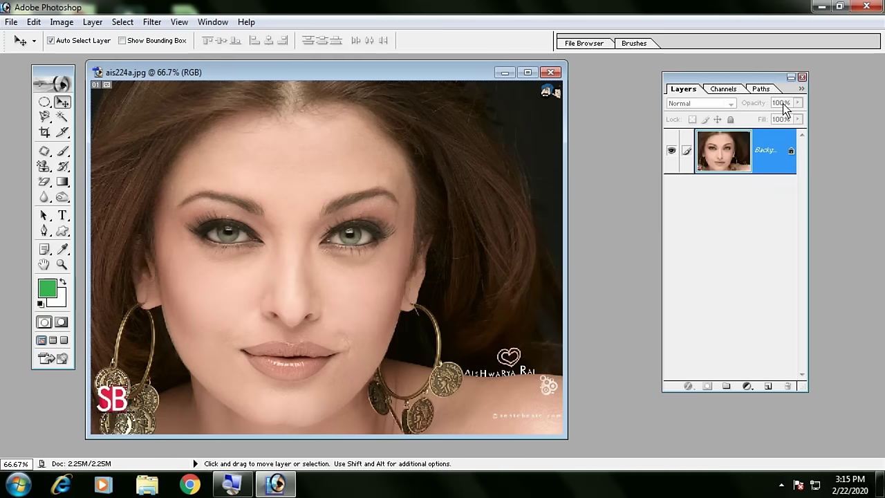
- Open the blurred street-lights image 1 and position the portrait window beside it
left_click_drag(726, 77, 671, 61)
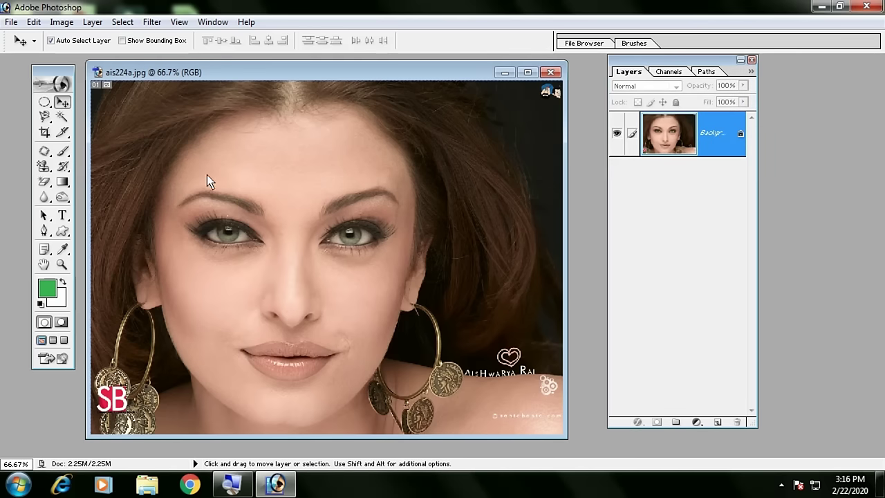
double_click(587, 233)
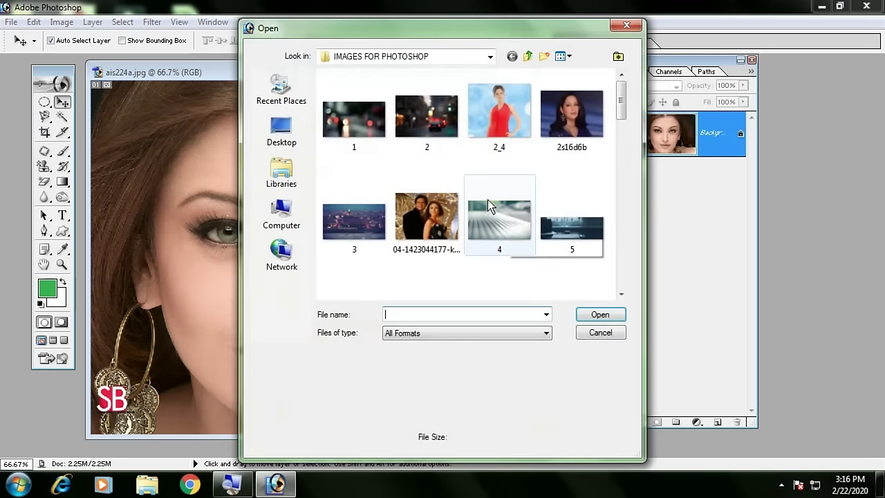
double_click(372, 141)
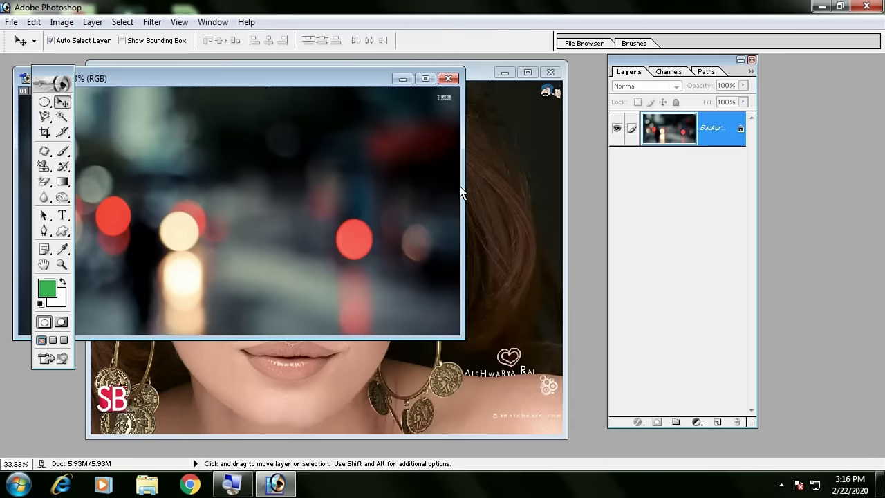
left_click(491, 204)
left_click_drag(279, 72, 446, 144)
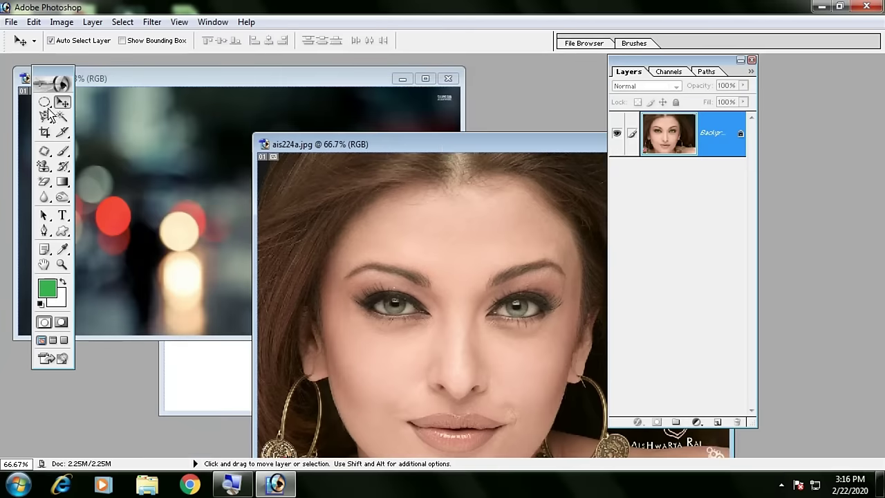
- Copy elliptical cutouts of the left and right eyes onto the street-lights photo side by side
left_click(44, 103)
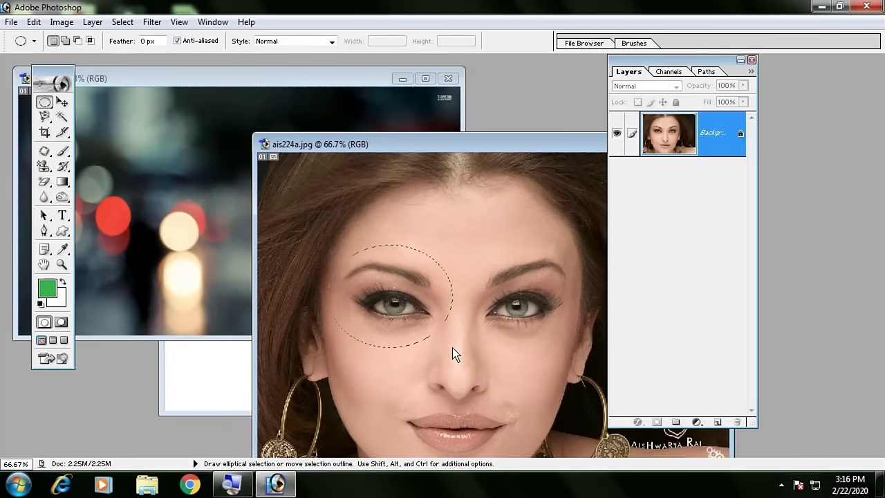
key("v")
mouse_move(432, 330)
left_mouse_down()
mouse_move(197, 194)
mouse_move(219, 201)
mouse_move(180, 189)
left_mouse_up()
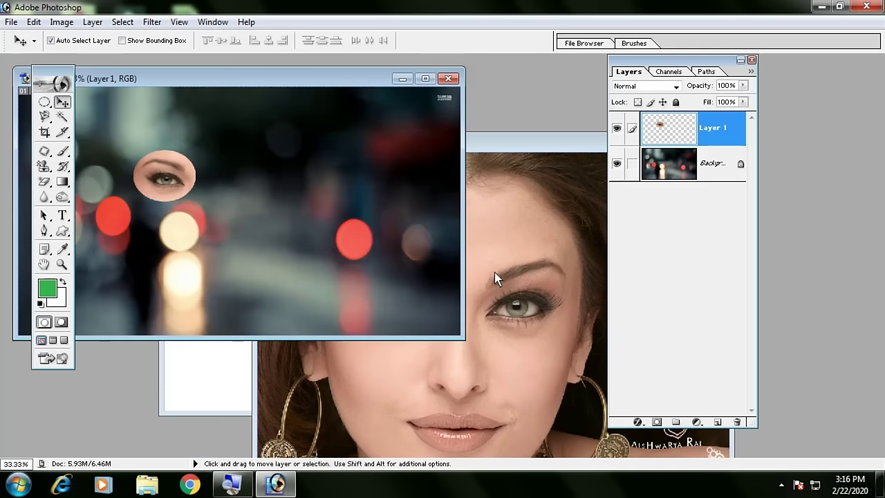
left_click(494, 272)
left_click(44, 102)
left_click_drag(404, 260, 522, 274)
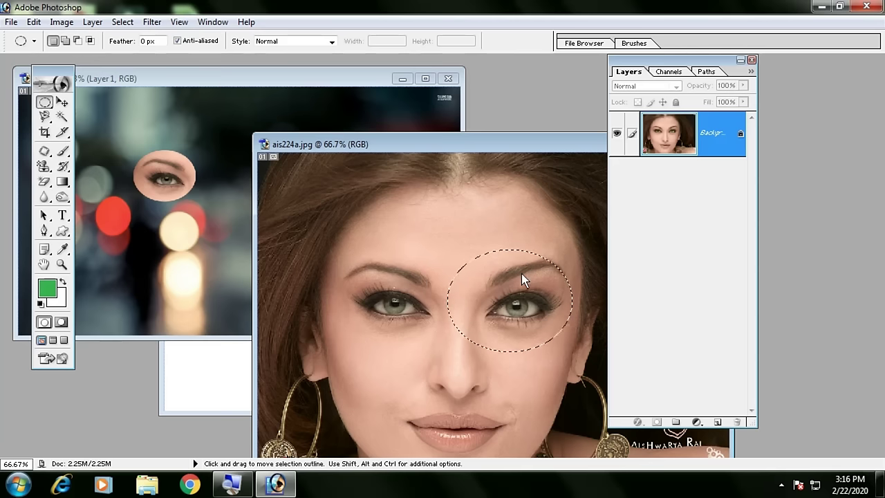
left_click_drag(419, 291, 220, 248)
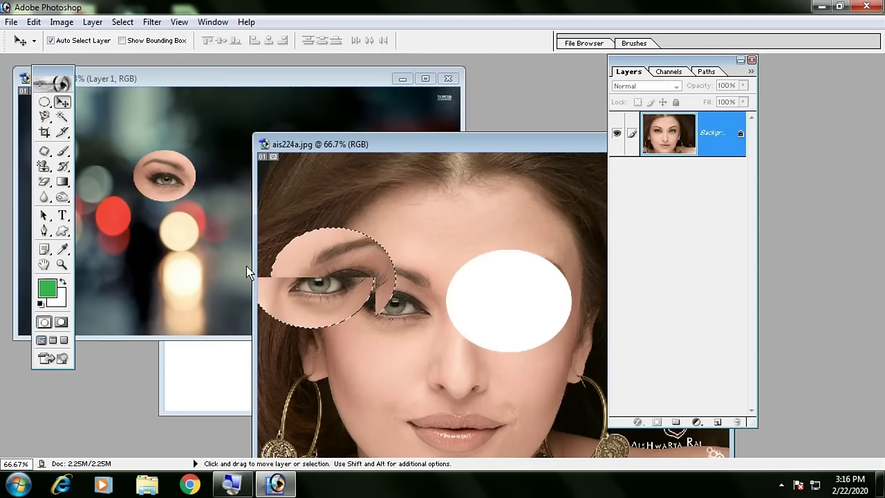
left_click_drag(202, 213, 272, 175)
- Copy an elliptical cutout of the face onto the street-lights photo
left_click(487, 367)
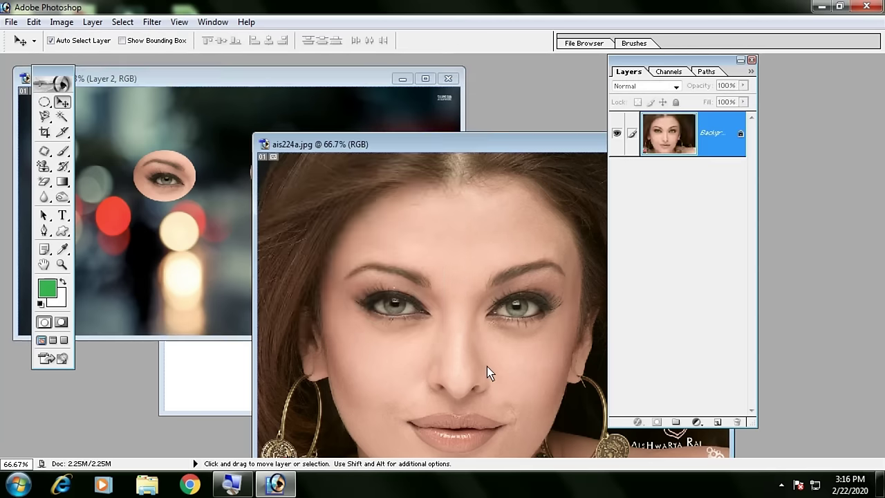
left_click(44, 101)
left_click(348, 229)
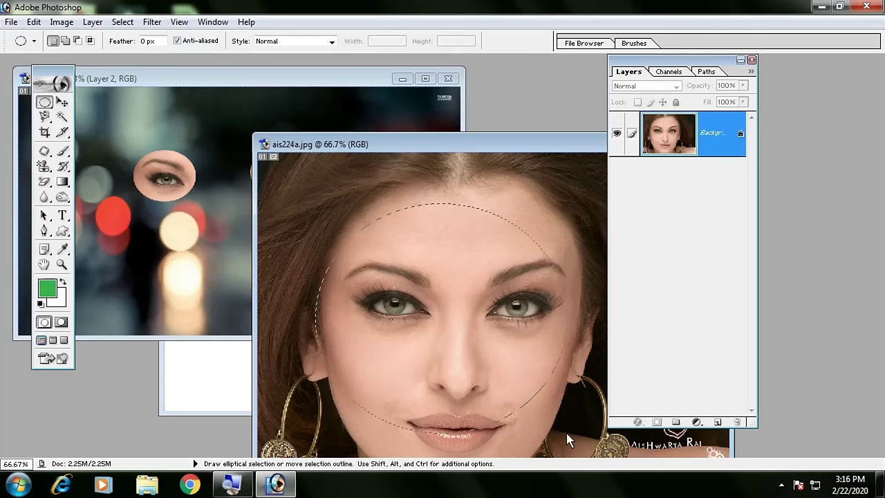
left_click(61, 101)
mouse_move(354, 284)
left_mouse_down()
mouse_move(274, 308)
mouse_move(197, 224)
mouse_move(260, 277)
left_mouse_up()
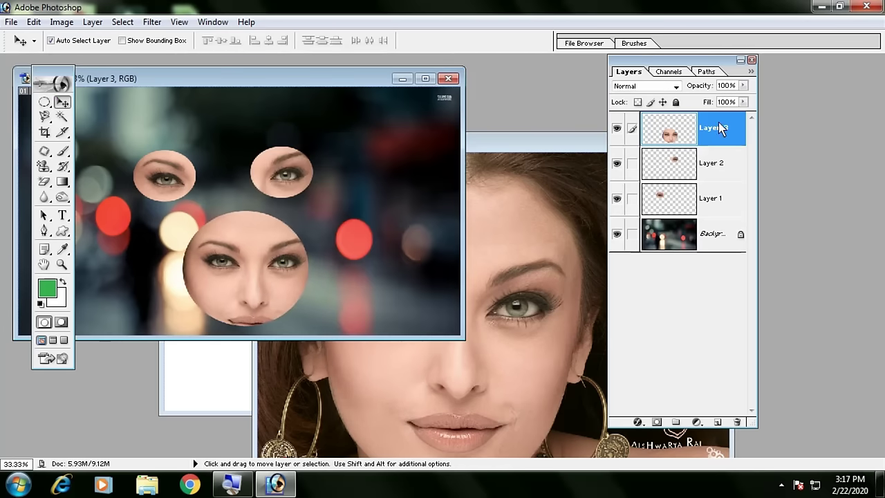
- Merge the cutout layers down into Layer 1 twice, checking visibility and undoing each time
key("ctrl+e")
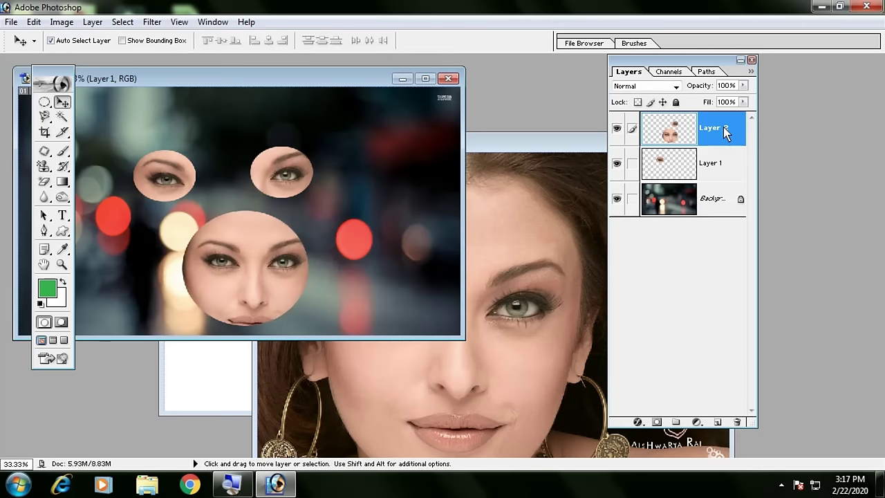
key("ctrl+e")
left_click(618, 129)
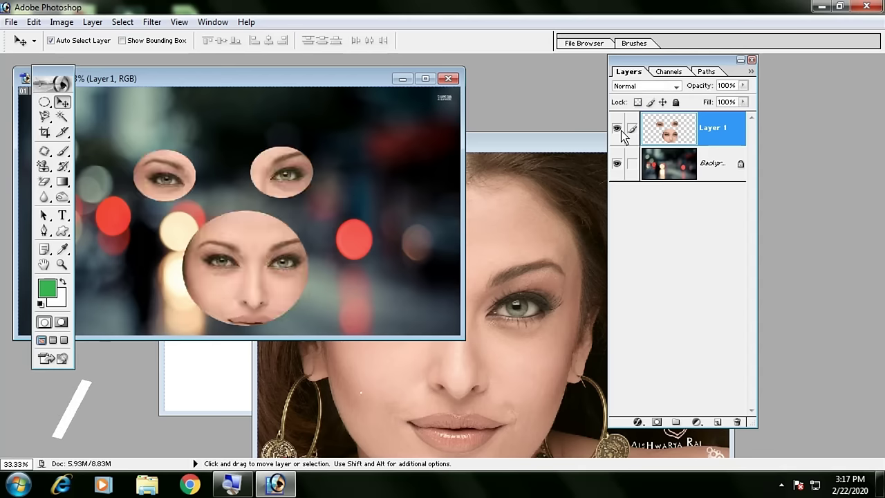
left_click(617, 129)
left_click(616, 128)
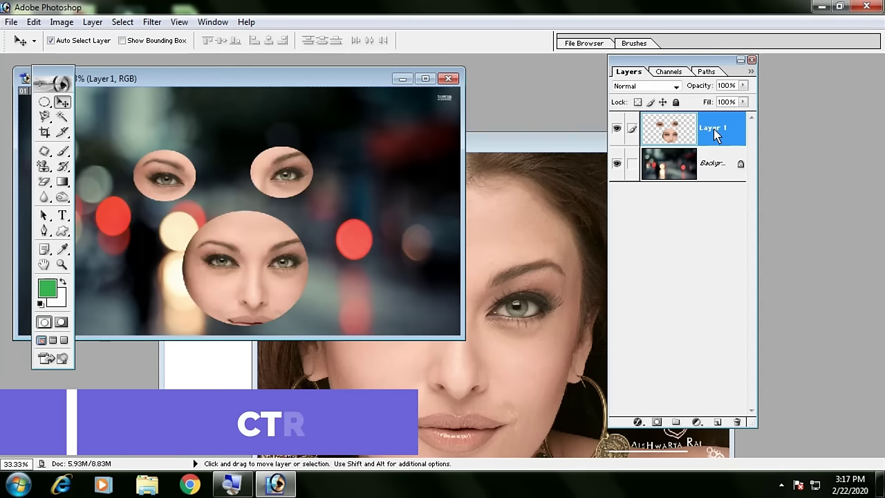
key("ctrl+alt+z")
key("ctrl+alt+z")
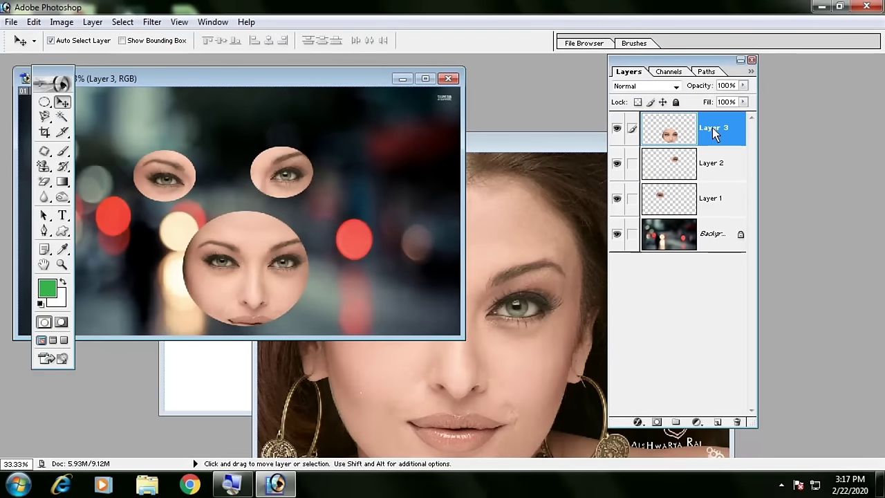
key("ctrl+e")
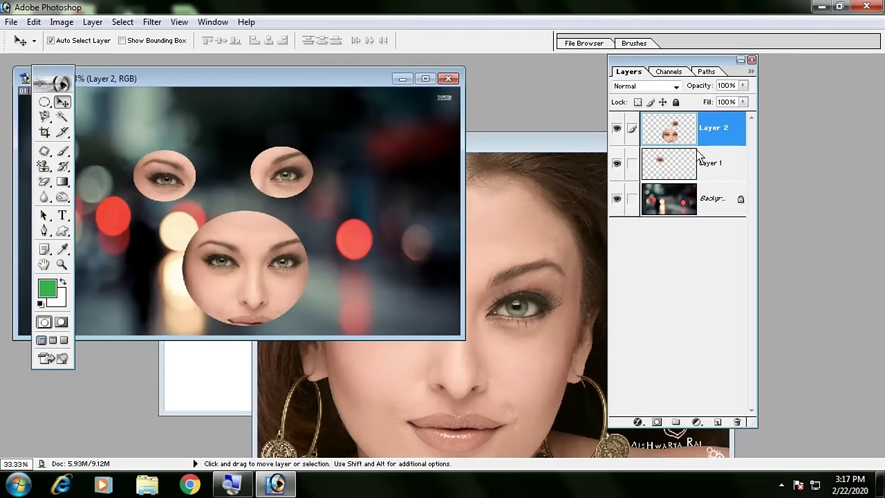
key("ctrl+e")
left_click(617, 129)
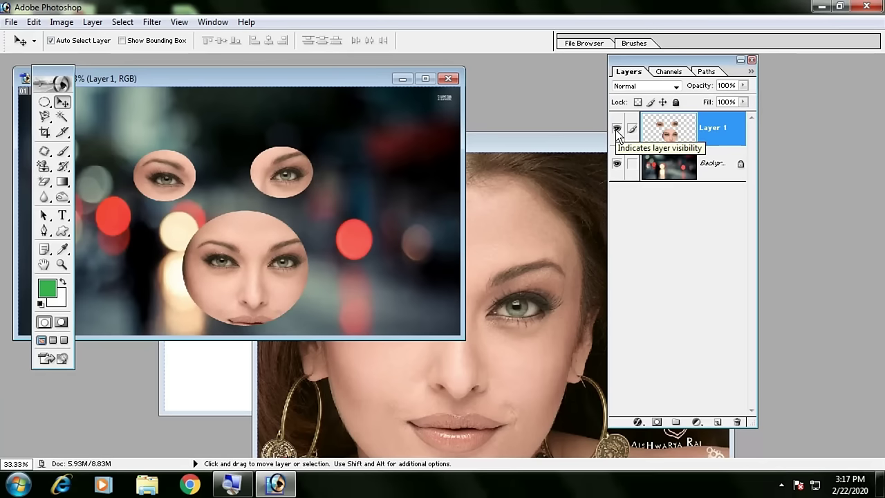
key("ctrl+alt+z")
key("ctrl+alt+z")
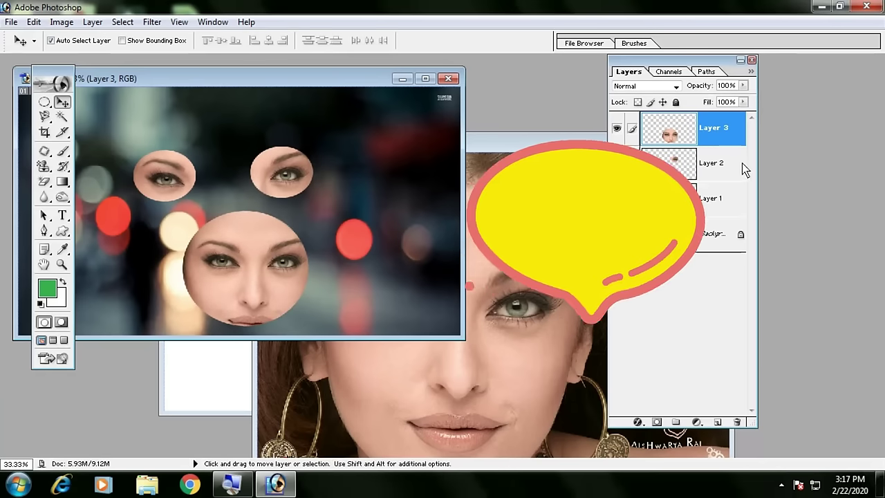
- Flatten all layers with Ctrl+Shift+E, dismiss the locked-layer warning, then undo the merge
double_click(717, 236)
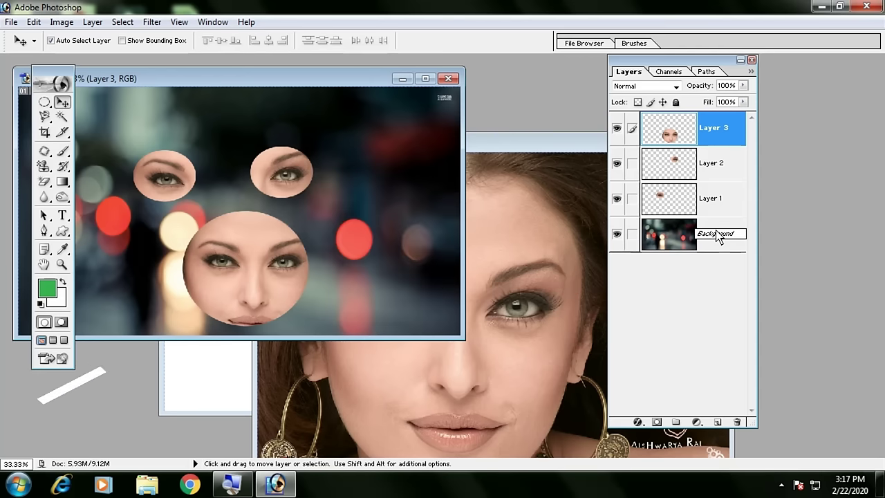
key("Return")
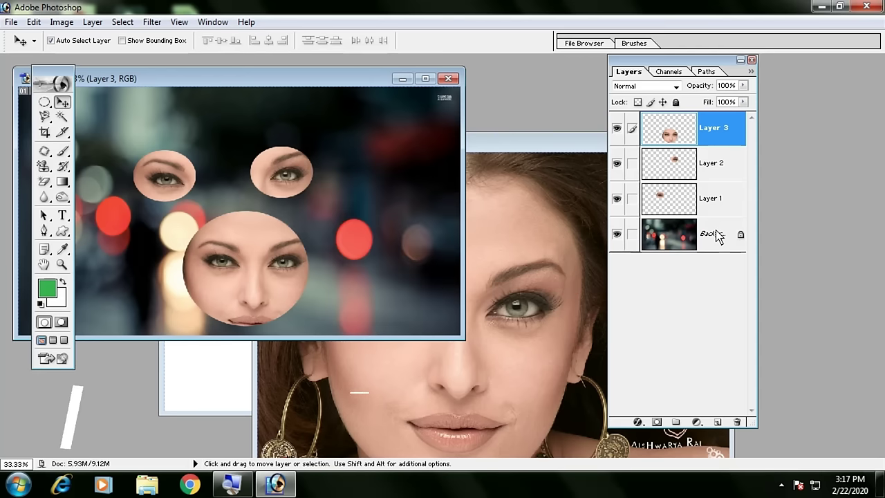
key("ctrl+shift+e")
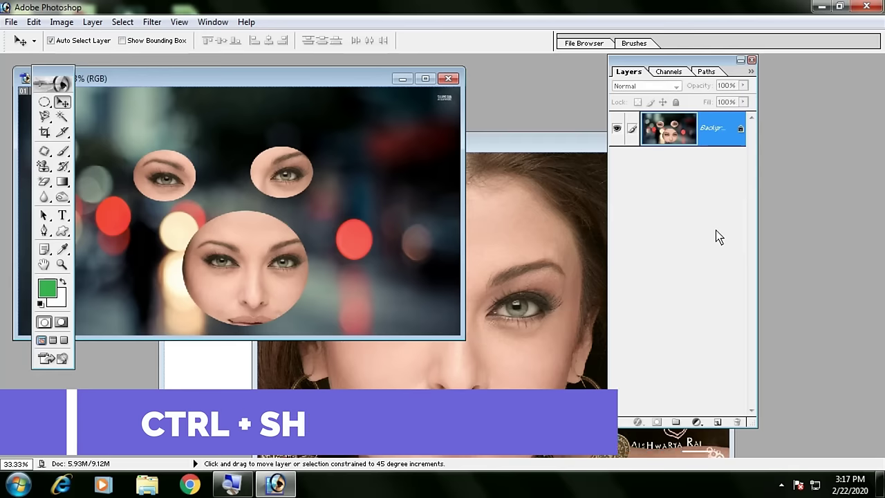
left_click(222, 279)
left_click(420, 192)
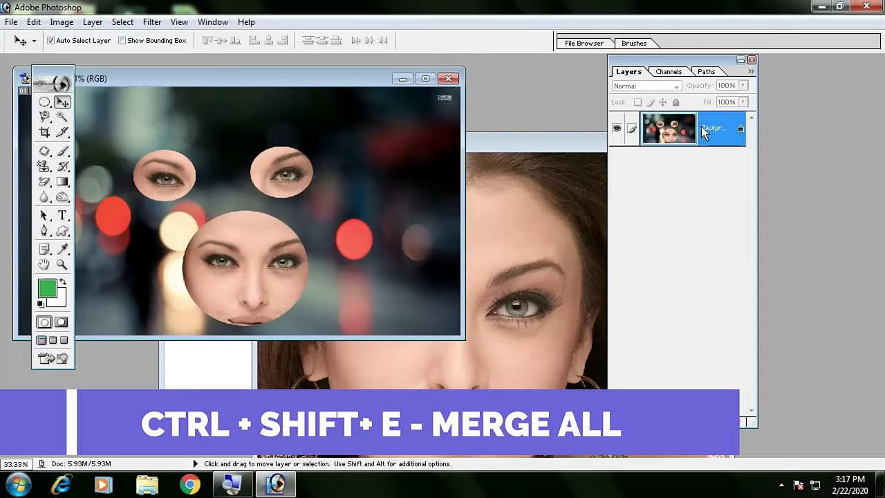
key("ctrl+z")
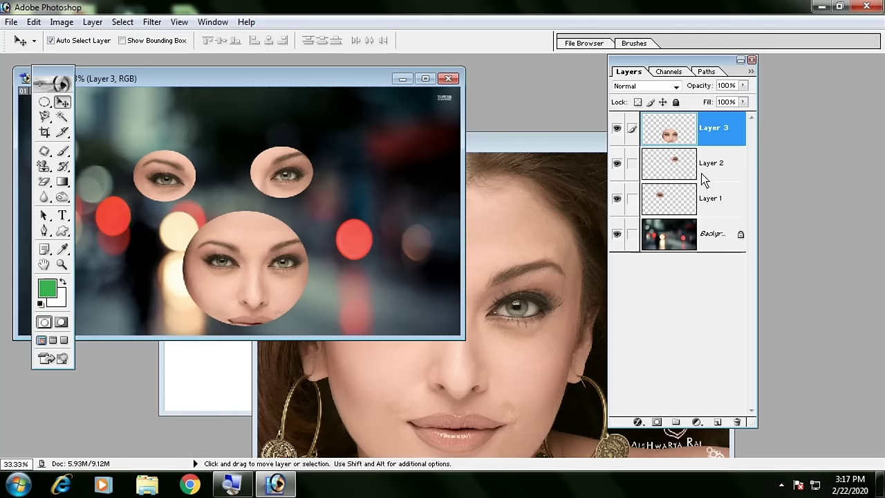
- Click through Layer 2, Layer 1 and Background, ending on Layer 3
left_click(715, 175)
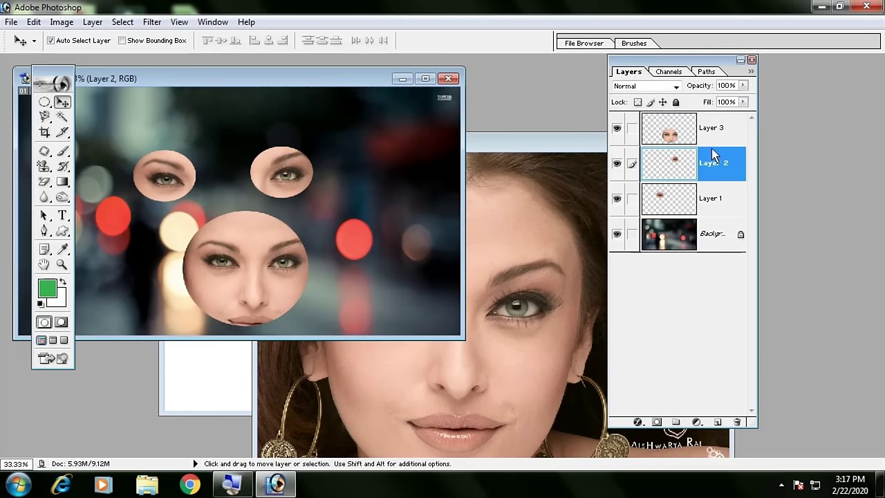
left_click(715, 142)
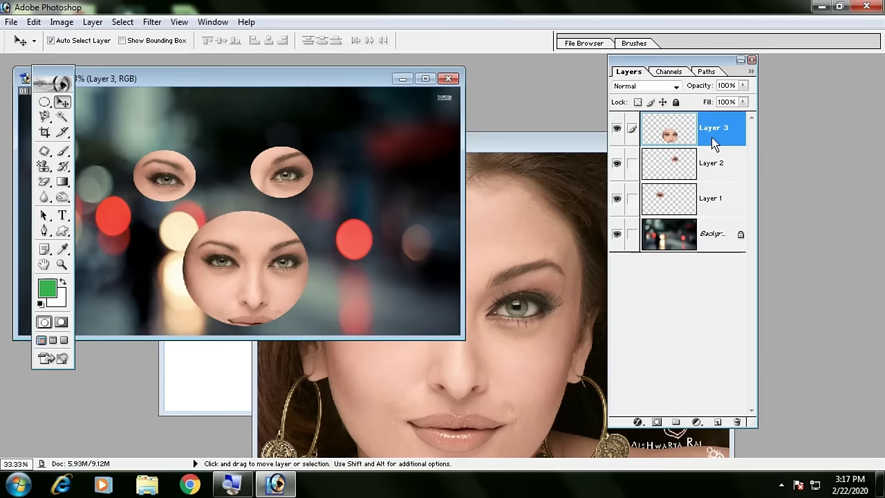
left_click(714, 208)
left_click(714, 233)
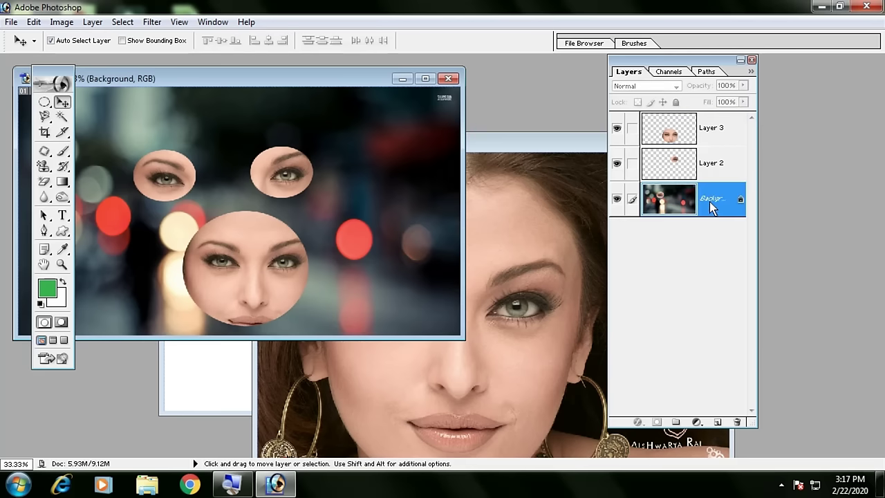
left_click(715, 237)
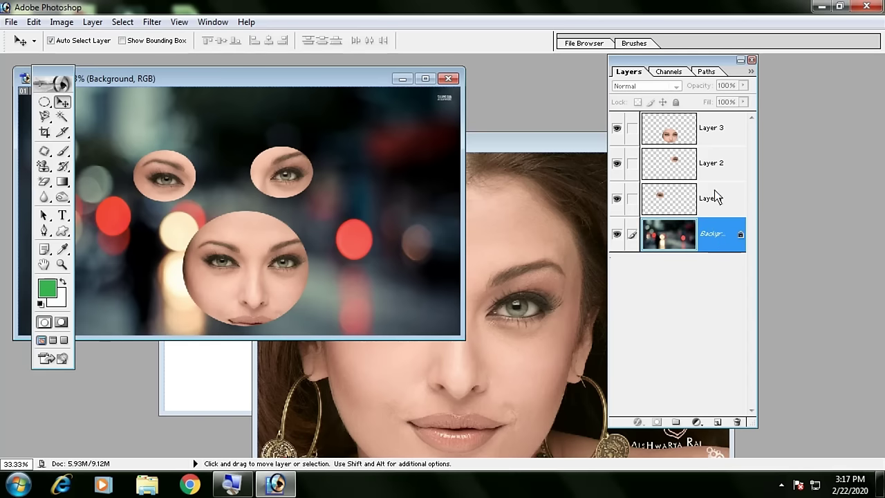
left_click(715, 160)
left_click(721, 132)
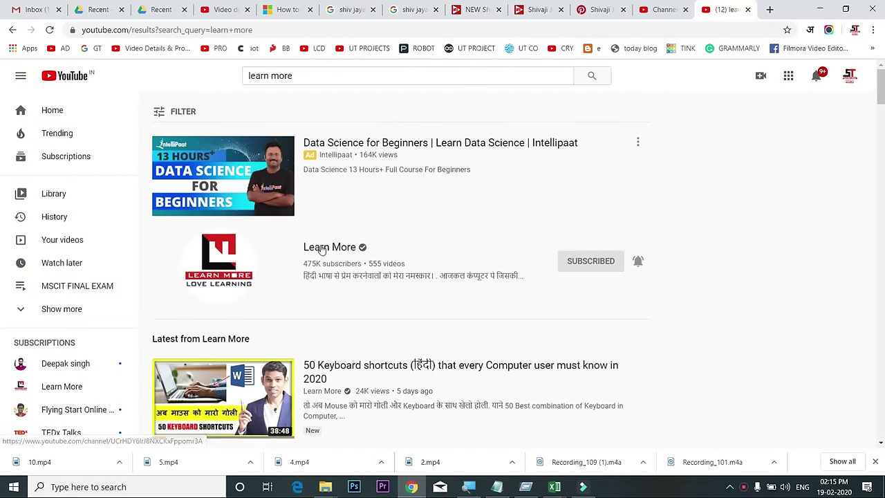
- Open the Learn More channel's Videos tab and play the '31 Excel Powerful Formula' video
left_click(322, 248)
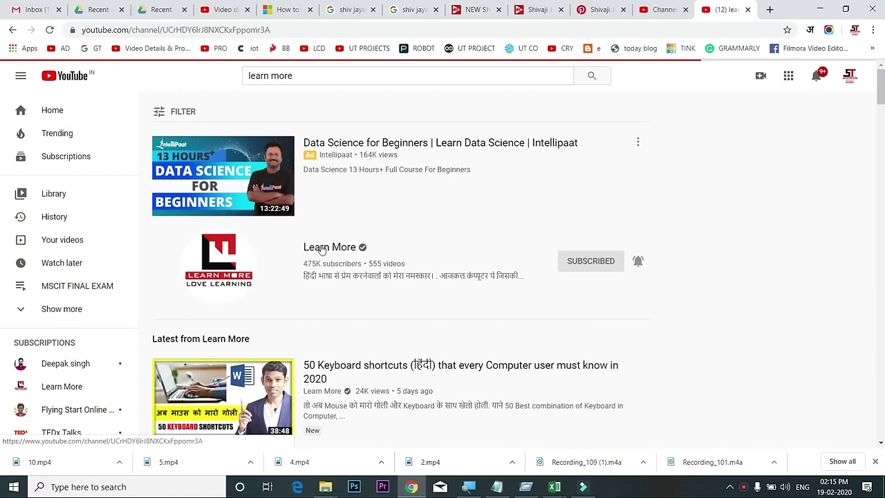
left_click(293, 285)
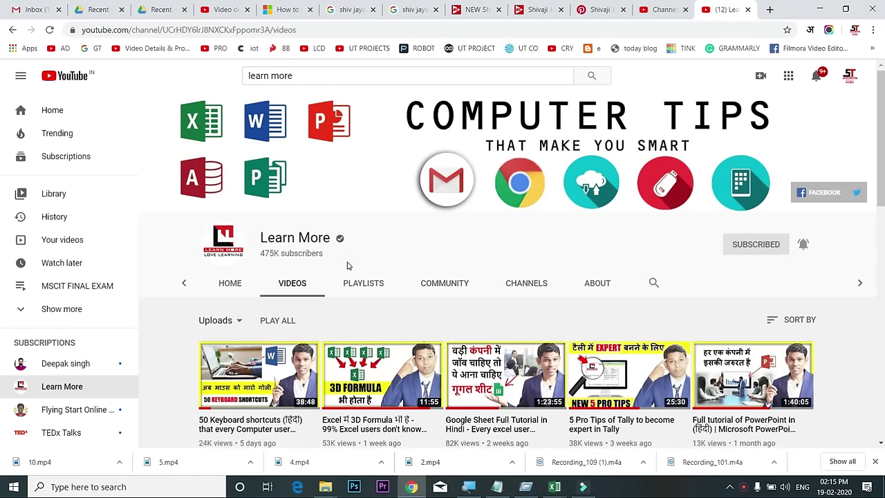
scroll(346, 265, "down", 2)
scroll(346, 265, "down", 1)
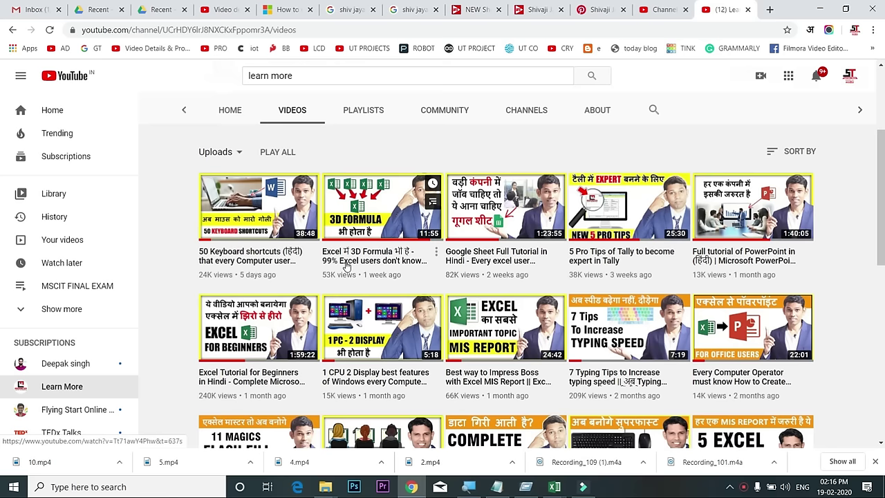
scroll(347, 266, "down", 2)
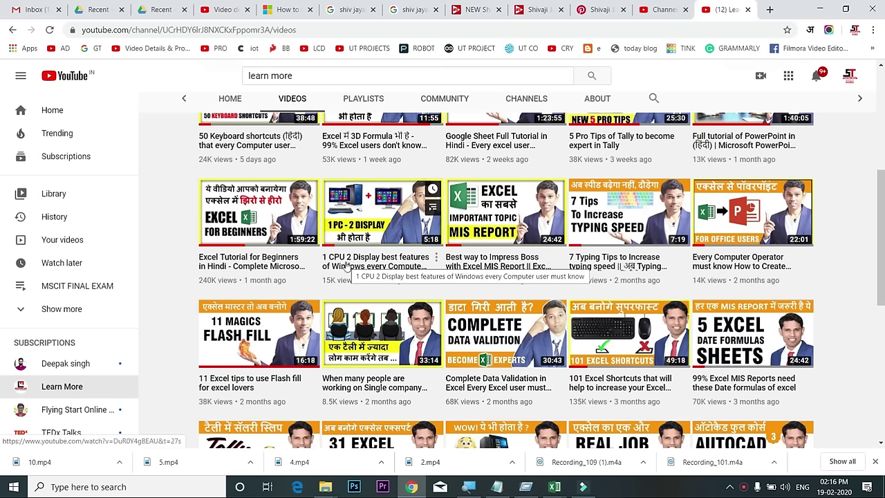
scroll(347, 266, "down", 1)
scroll(353, 270, "down", 3)
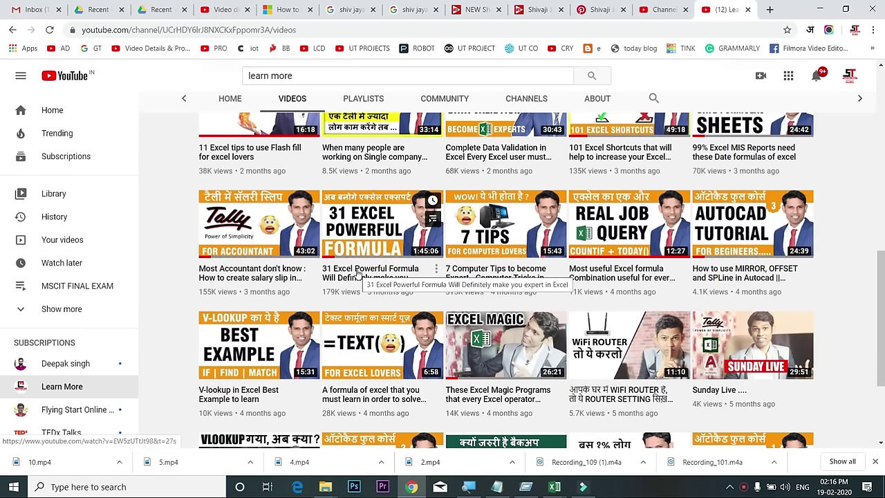
left_click(354, 273)
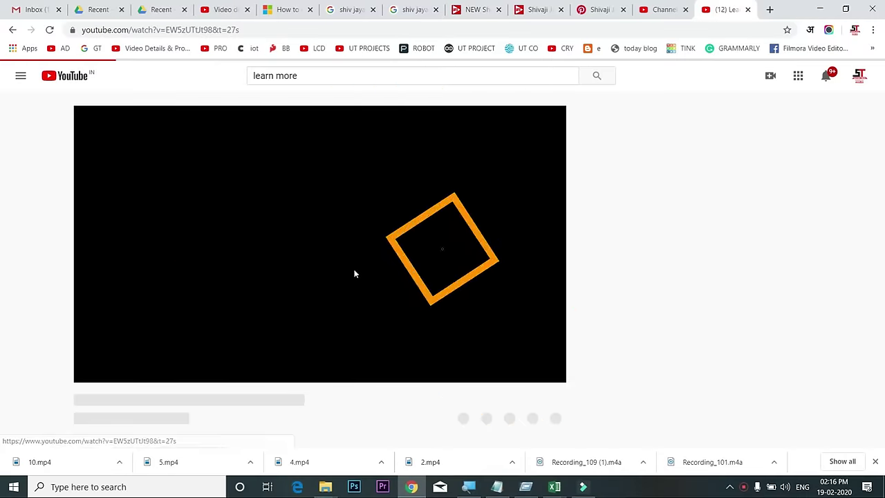
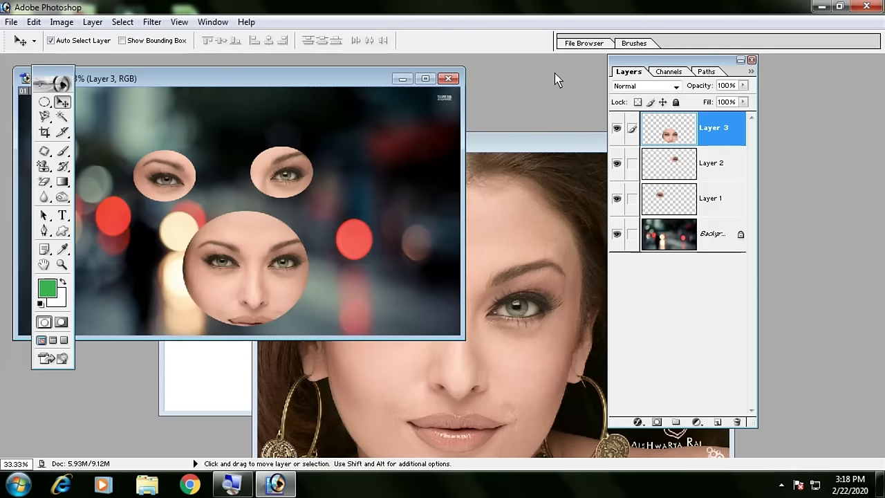
- Drag the Layer 3 face oval up and right so it covers the right eye cutout
mouse_move(220, 279)
left_mouse_down()
mouse_move(328, 230)
mouse_move(291, 184)
left_mouse_up()
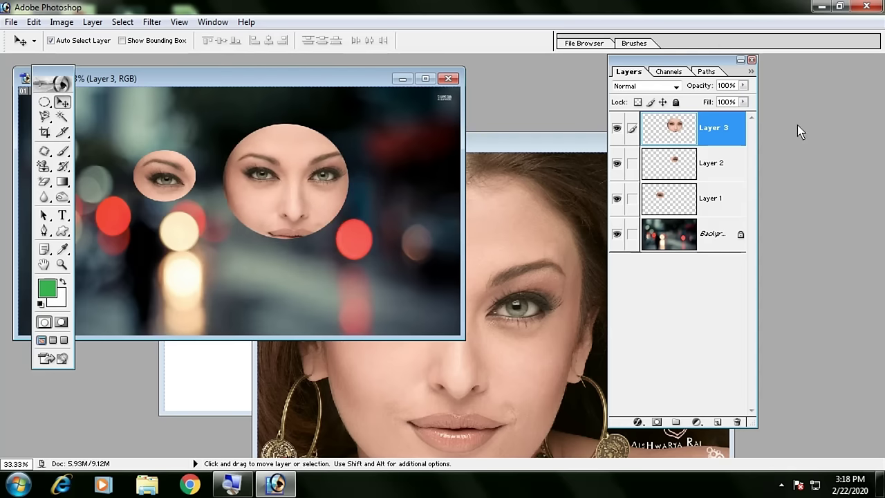
mouse_move(719, 129)
left_mouse_down()
mouse_move(718, 168)
mouse_move(724, 142)
left_mouse_up()
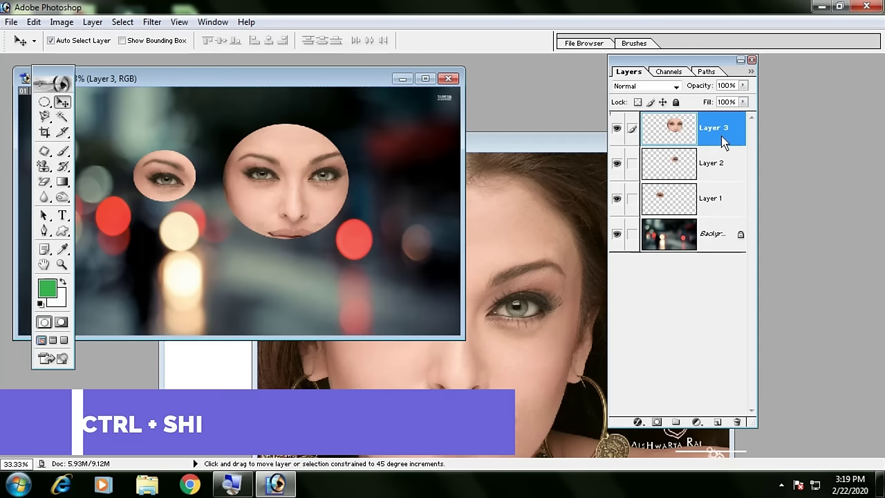
key("ctrl+shift+bracketleft")
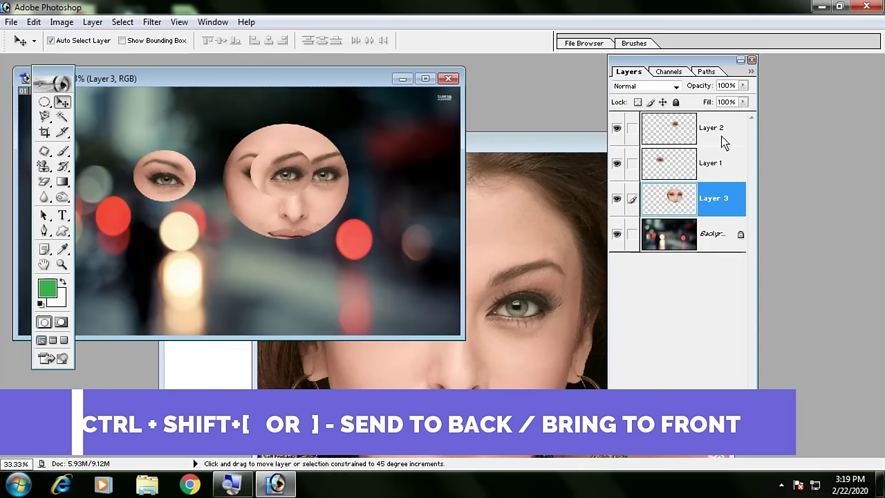
key("ctrl+shift+bracketright")
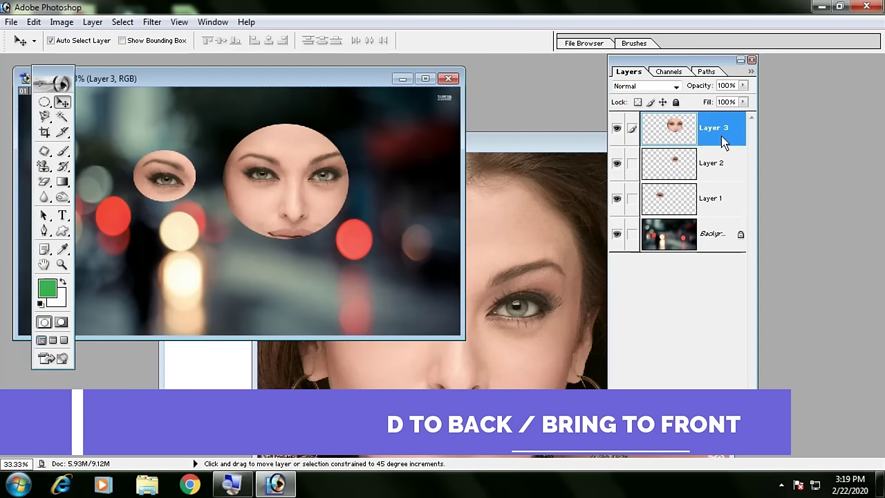
key("ctrl+shift+bracketleft")
key("ctrl+shift+bracketright")
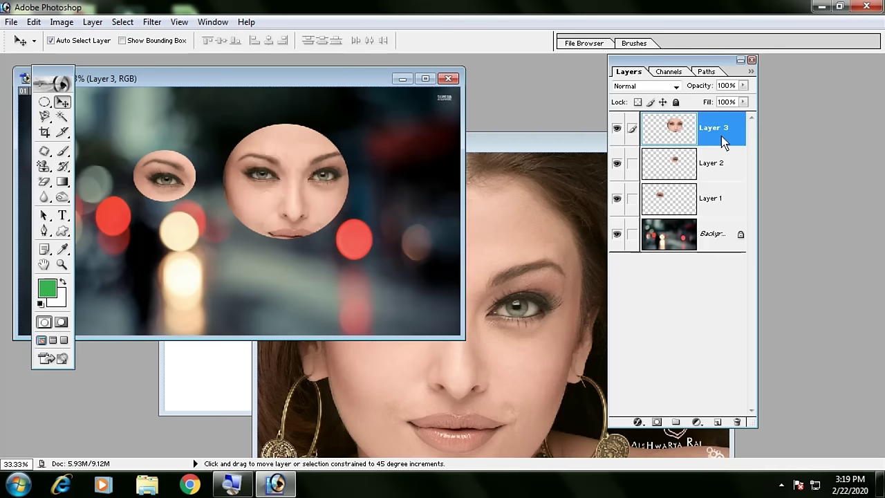
key("ctrl+shift+bracketleft")
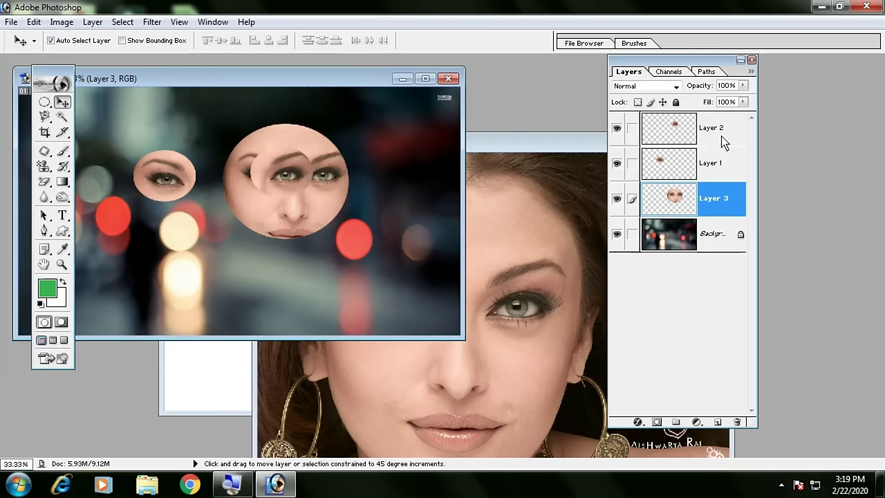
key("ctrl+shift+bracketright")
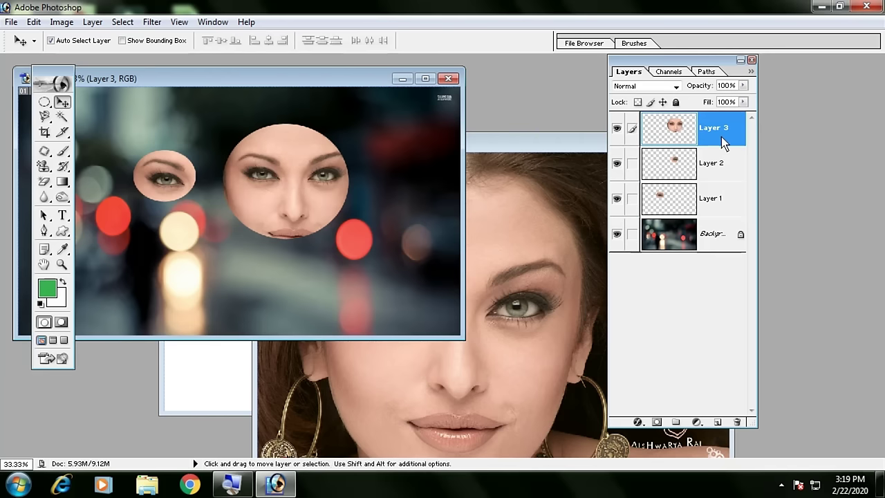